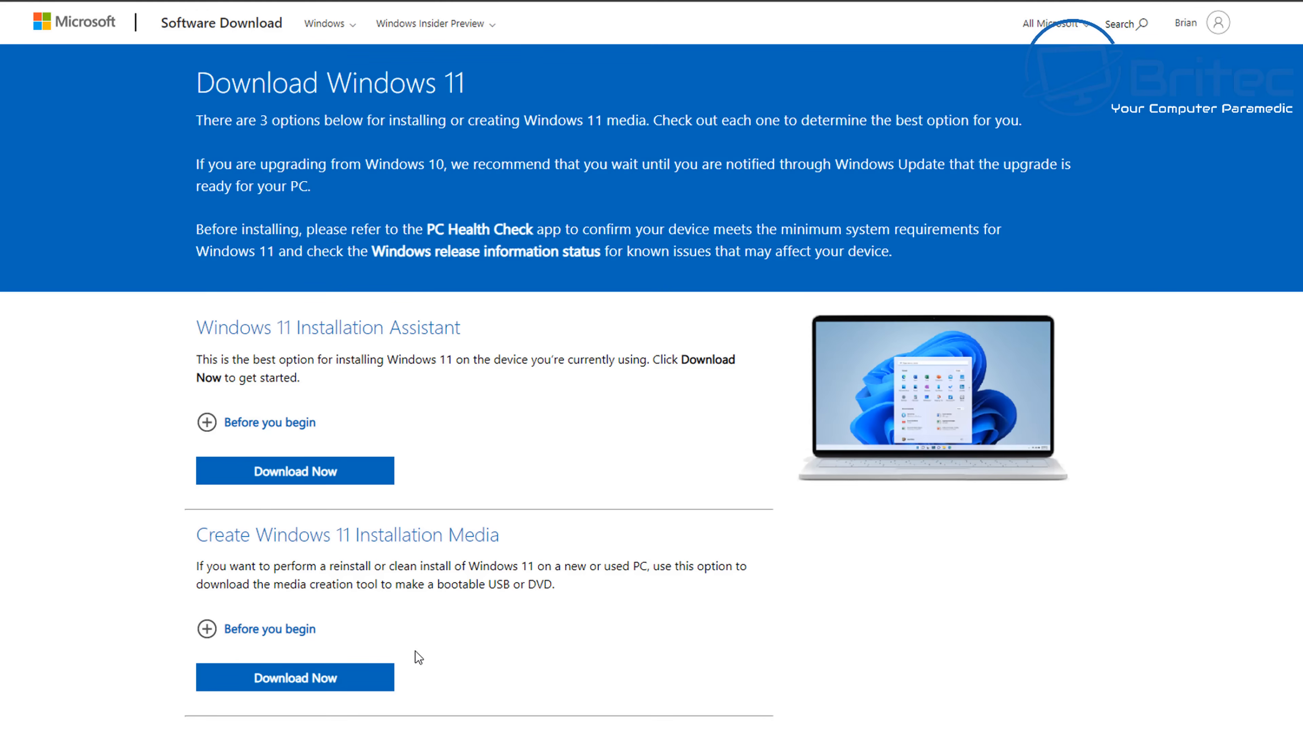
- Choose the Windows 11 (multi-edition ISO) disk image and request its download
scroll(417, 651, "down", 6)
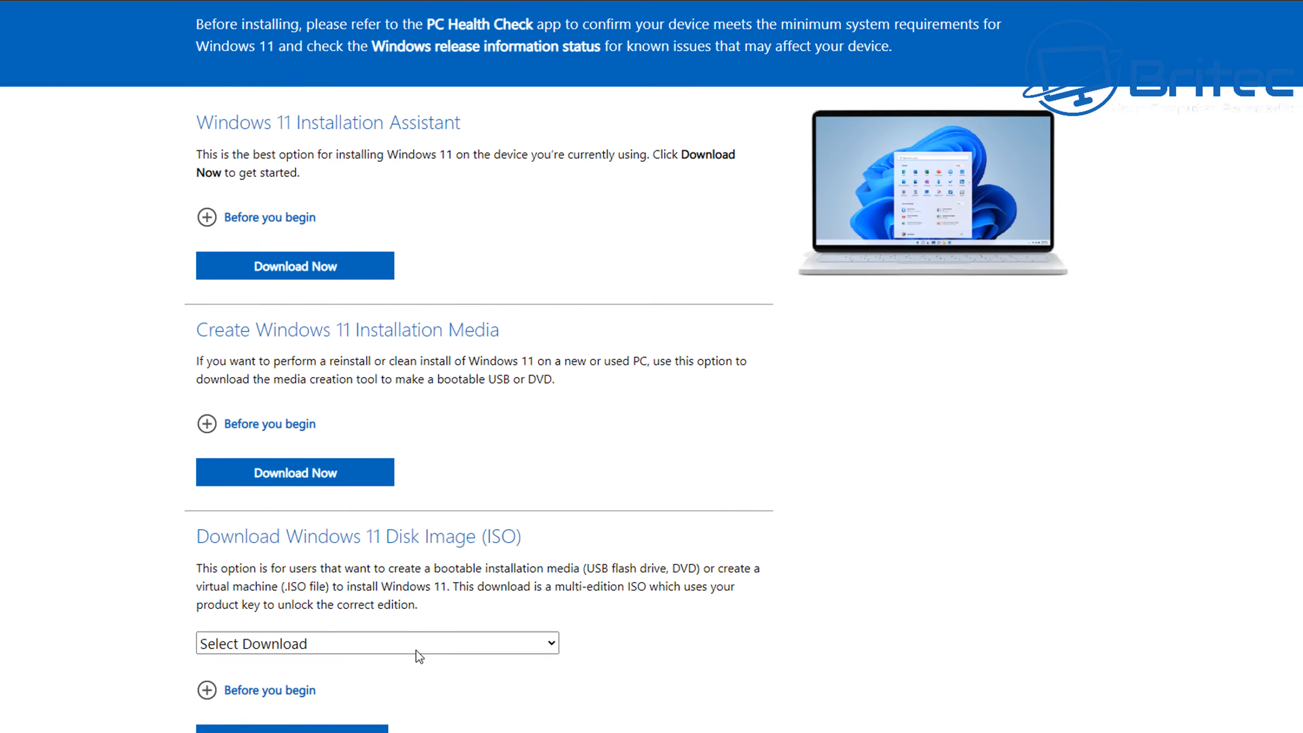
left_click(469, 547)
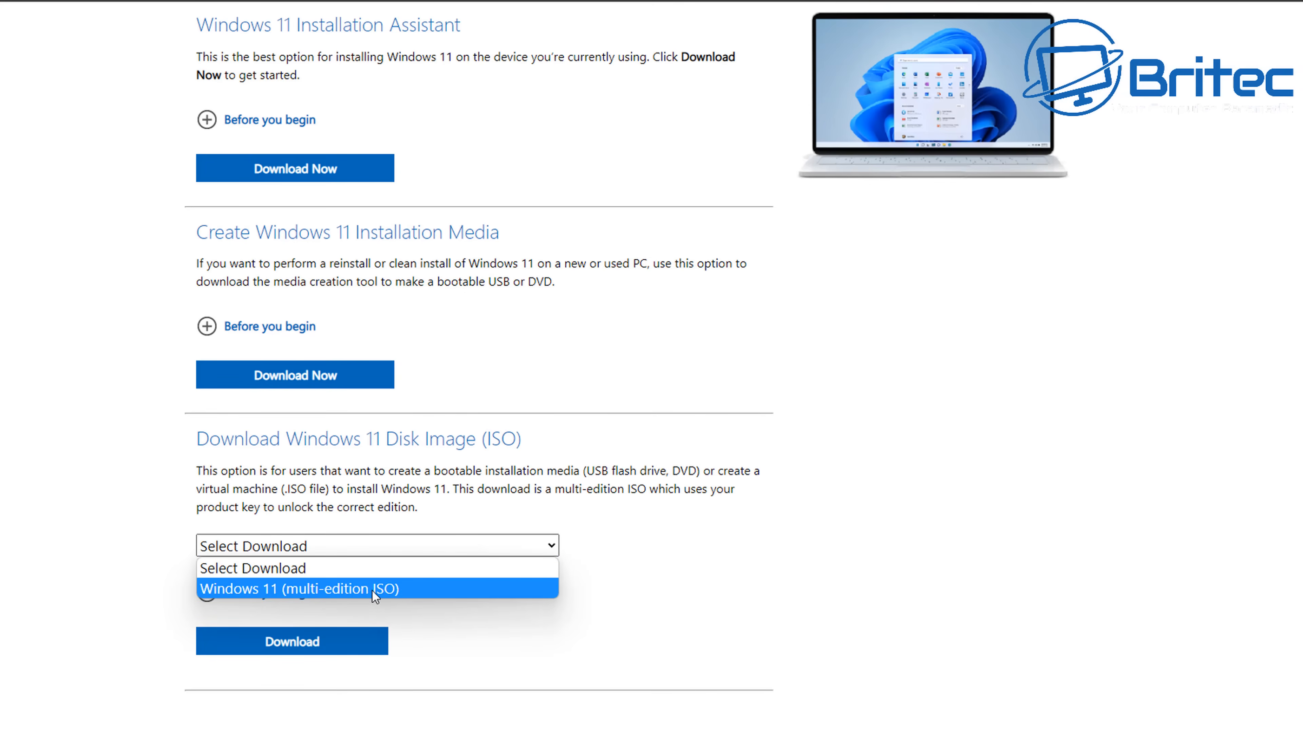
left_click(422, 589)
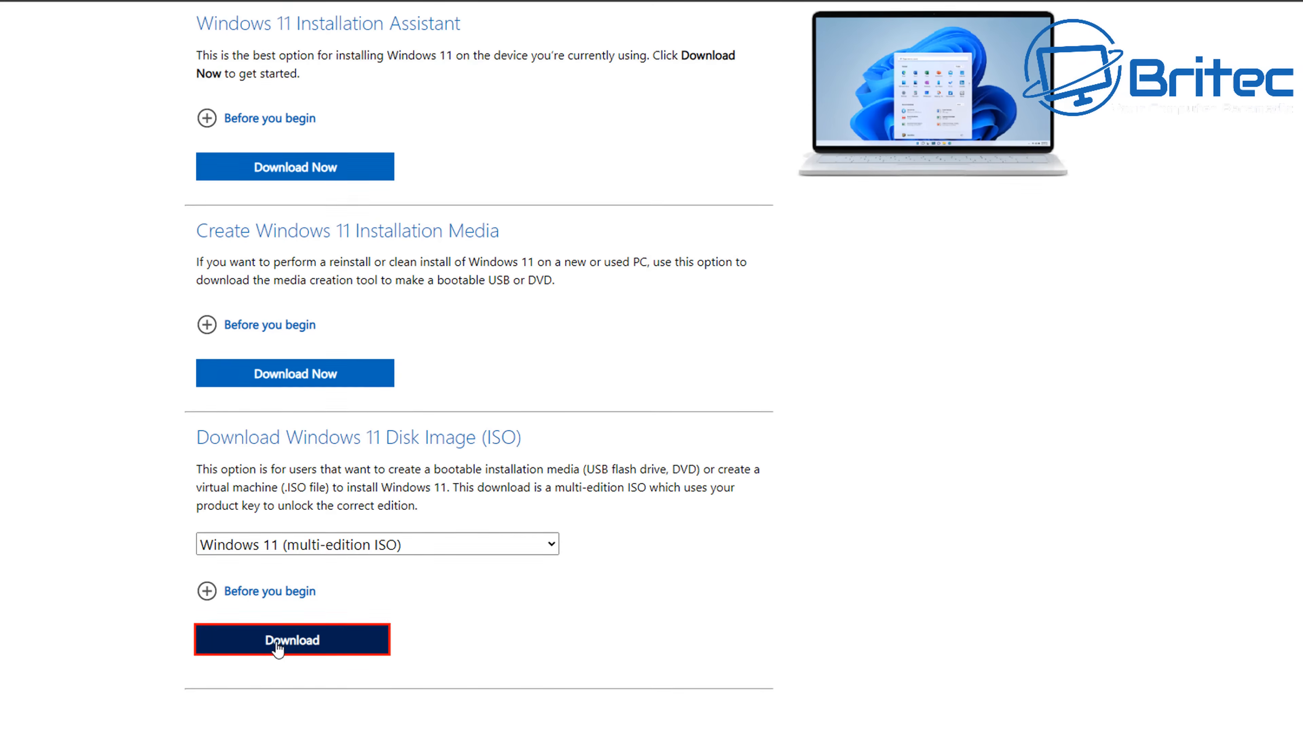
scroll(292, 636, "down", 10)
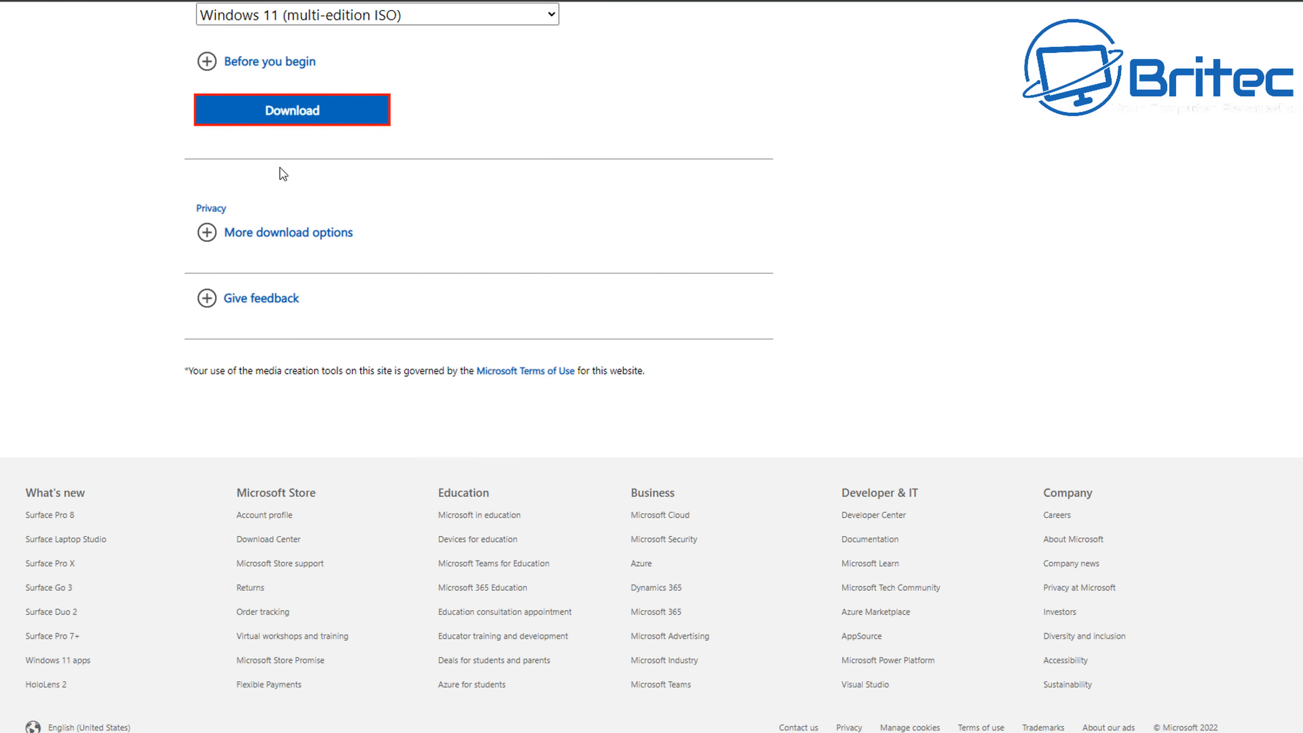
left_click(281, 117)
- Set the product language to English (United States) and confirm it
left_click(264, 256)
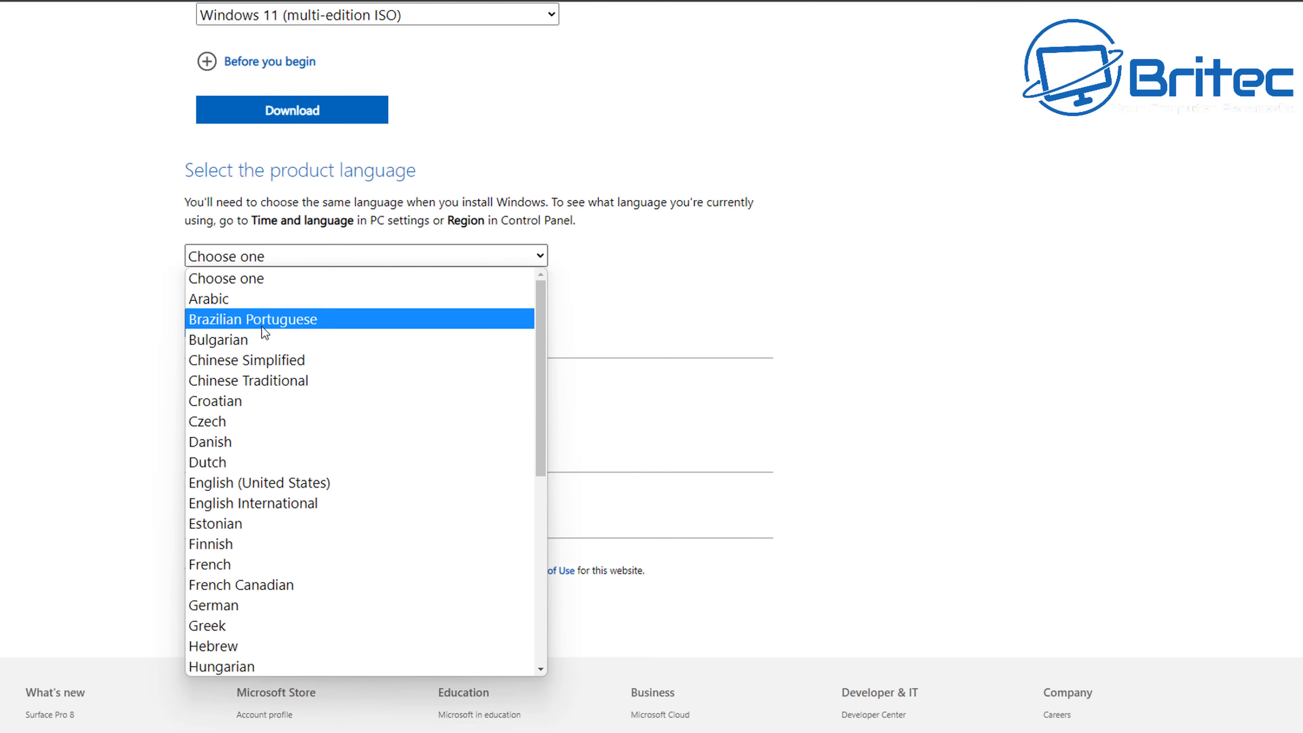
left_click(260, 483)
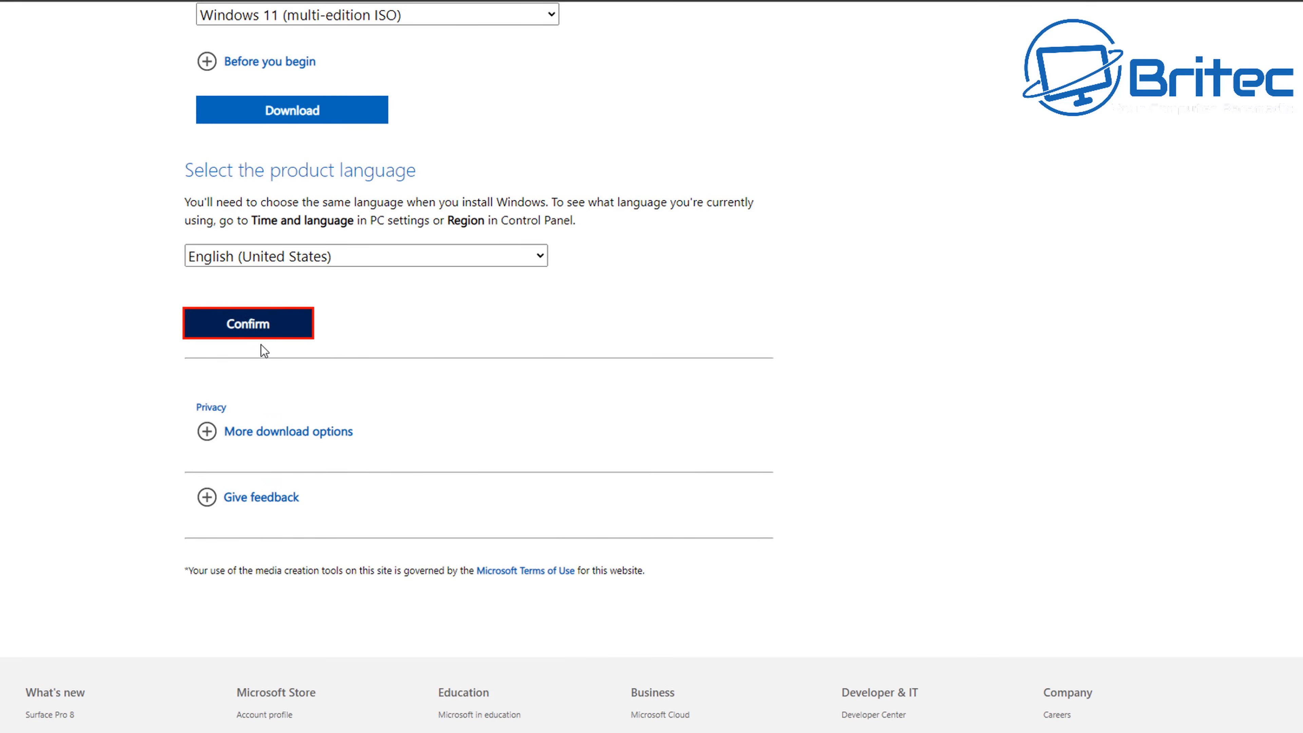
left_click(262, 334)
scroll(291, 422, "down", 3)
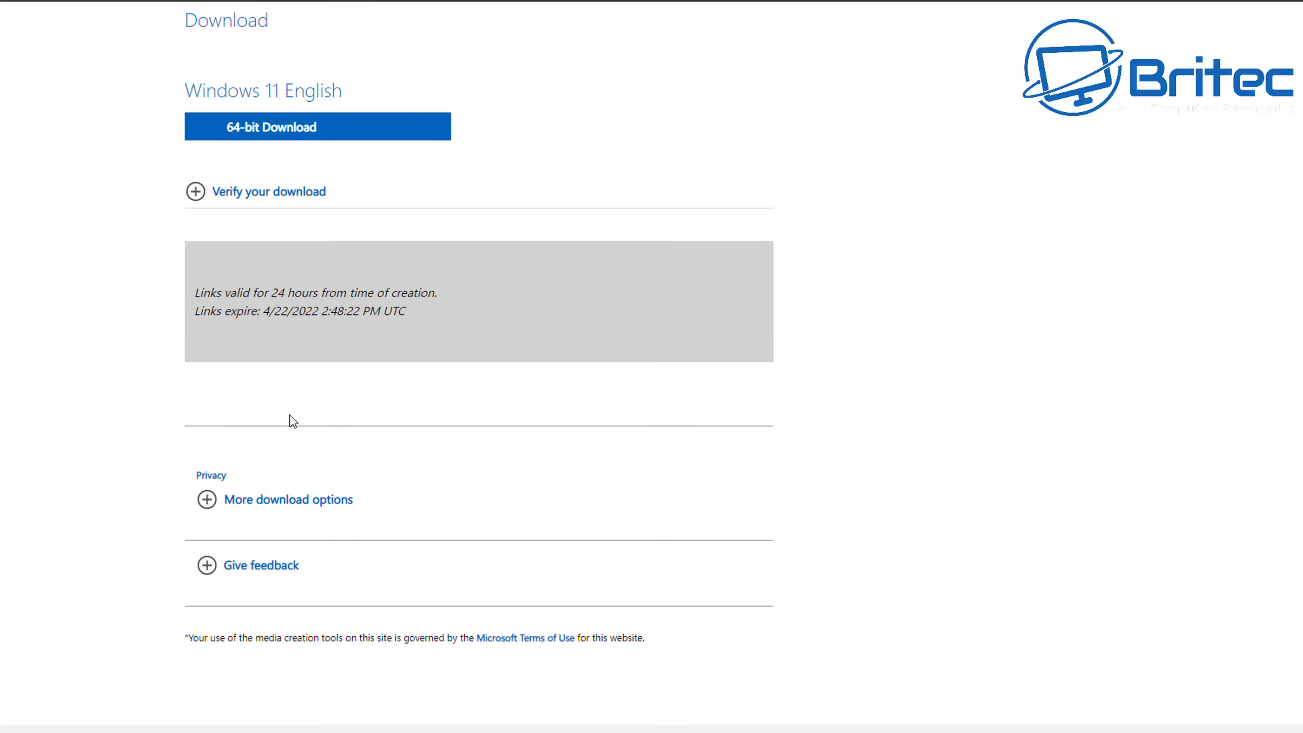
- Start the 64-bit Windows 11 English download and open the Downloads page of the MSMG Toolkit site
left_click(290, 142)
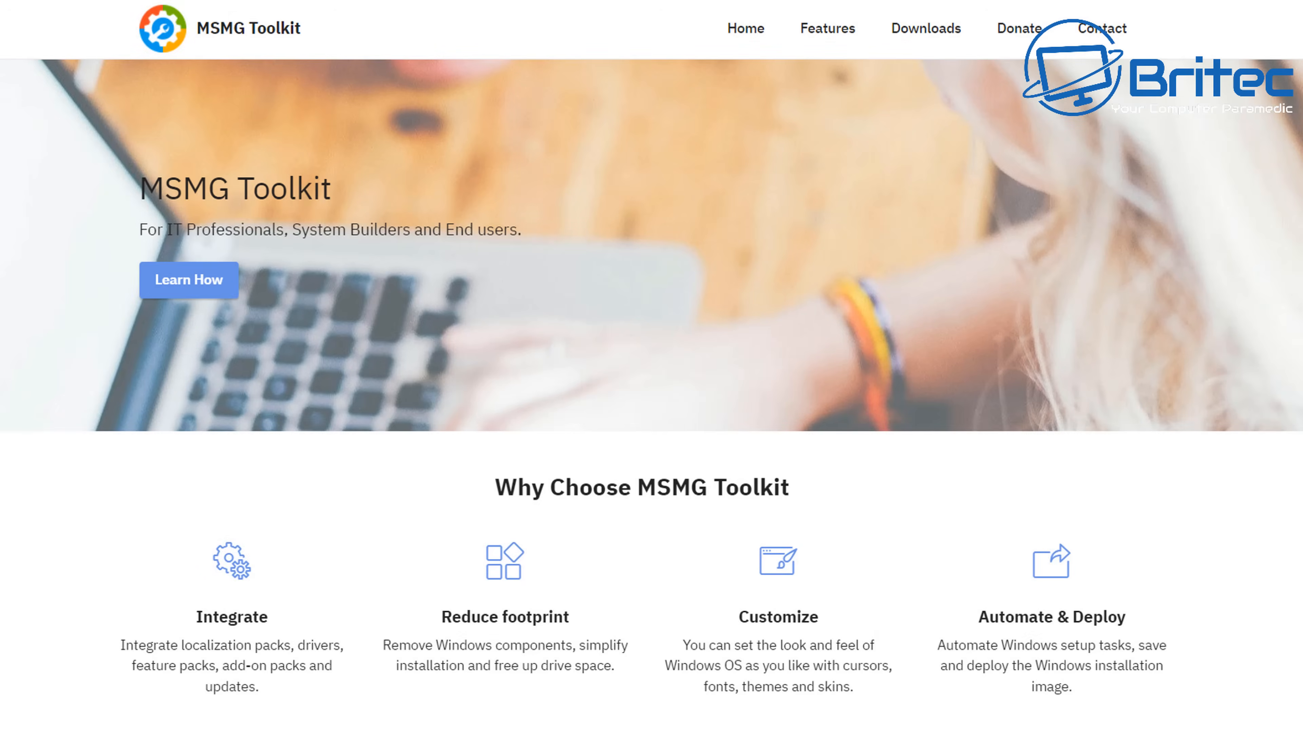
left_click(937, 34)
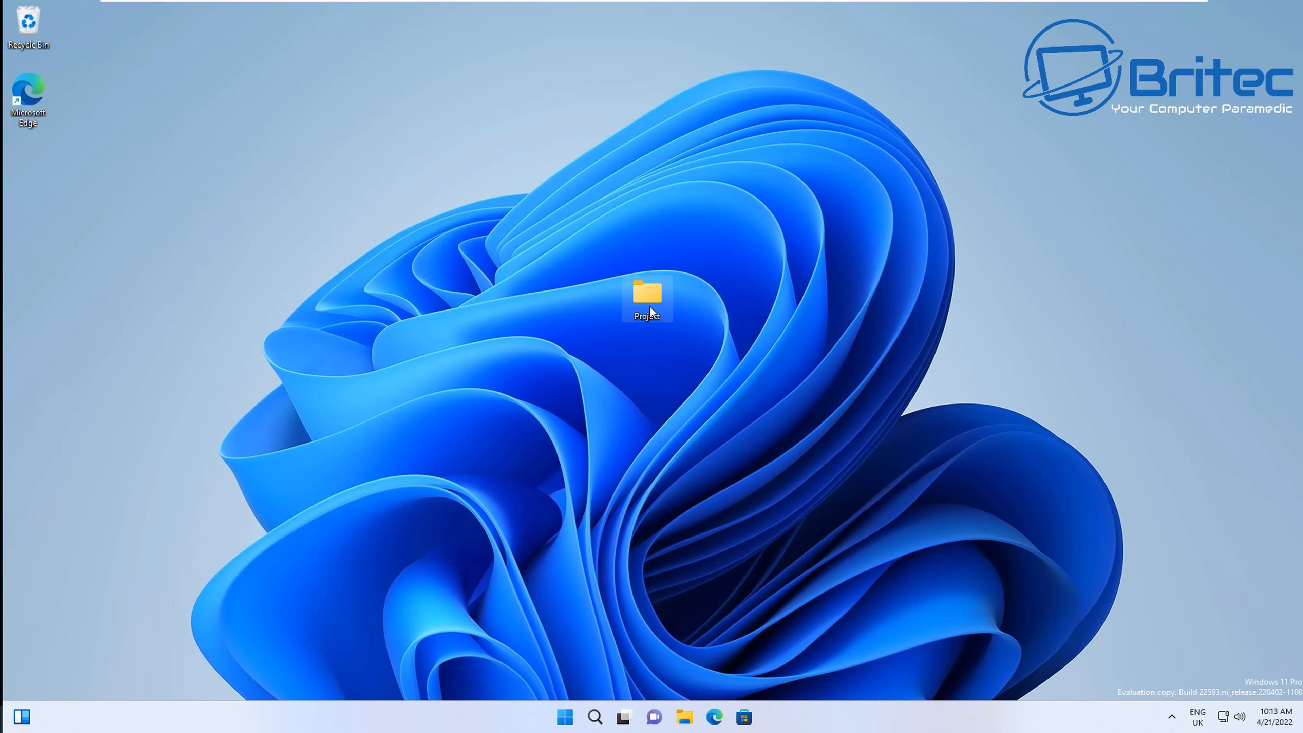
- Open the Project folder on the desktop and examine its files and the contents of its Toolkit subfolder
double_click(649, 297)
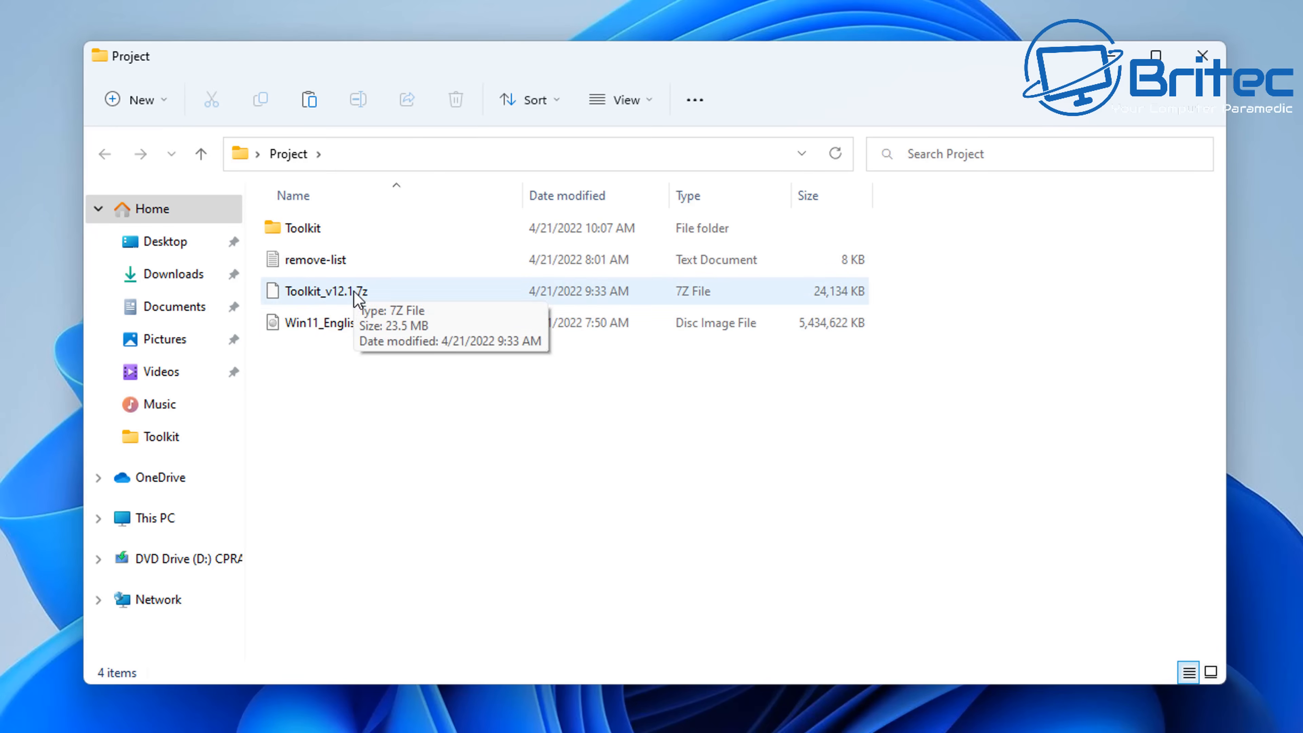
left_click(334, 328)
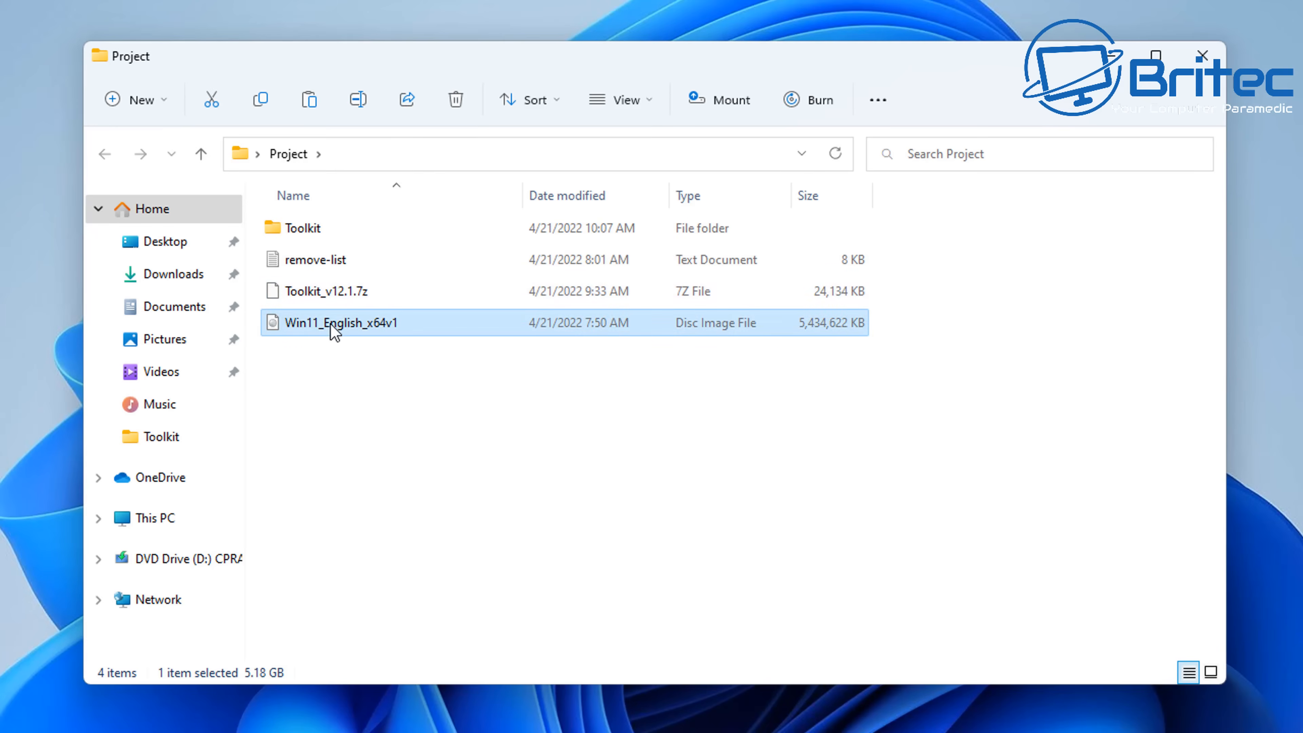
left_click(331, 298)
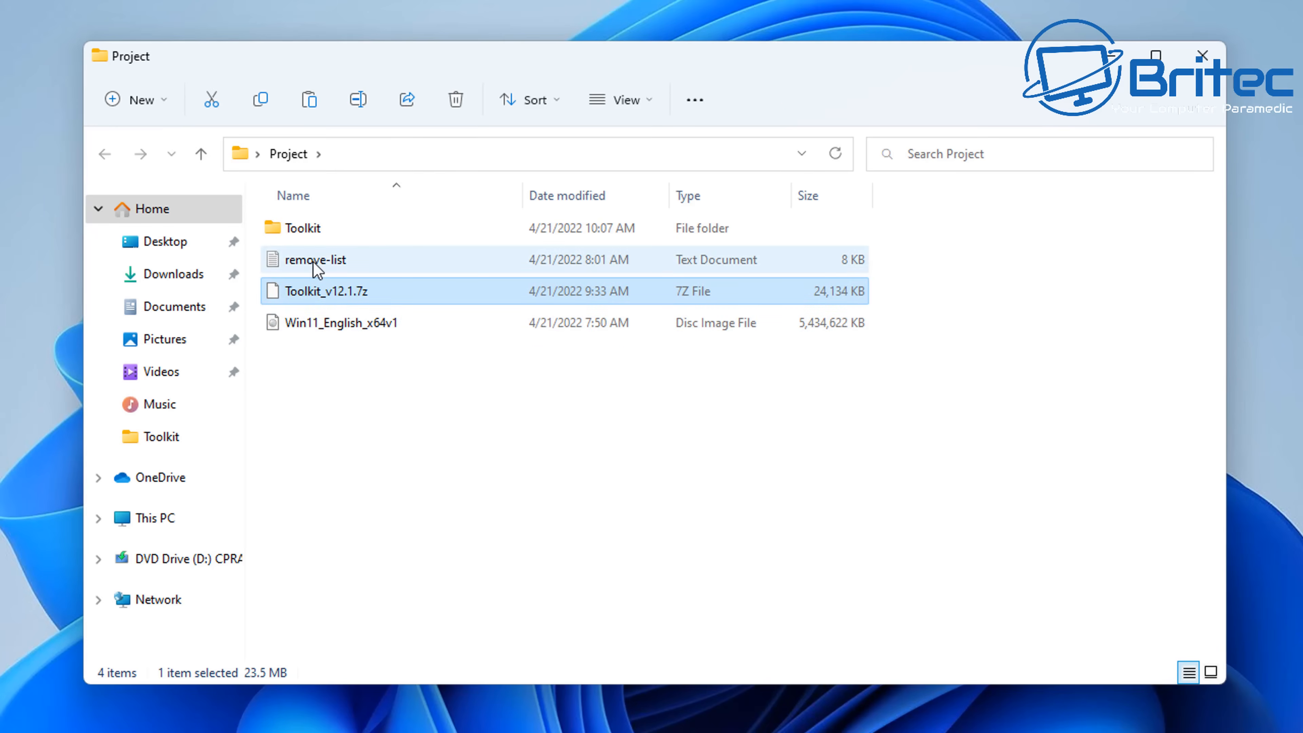
left_click(306, 235)
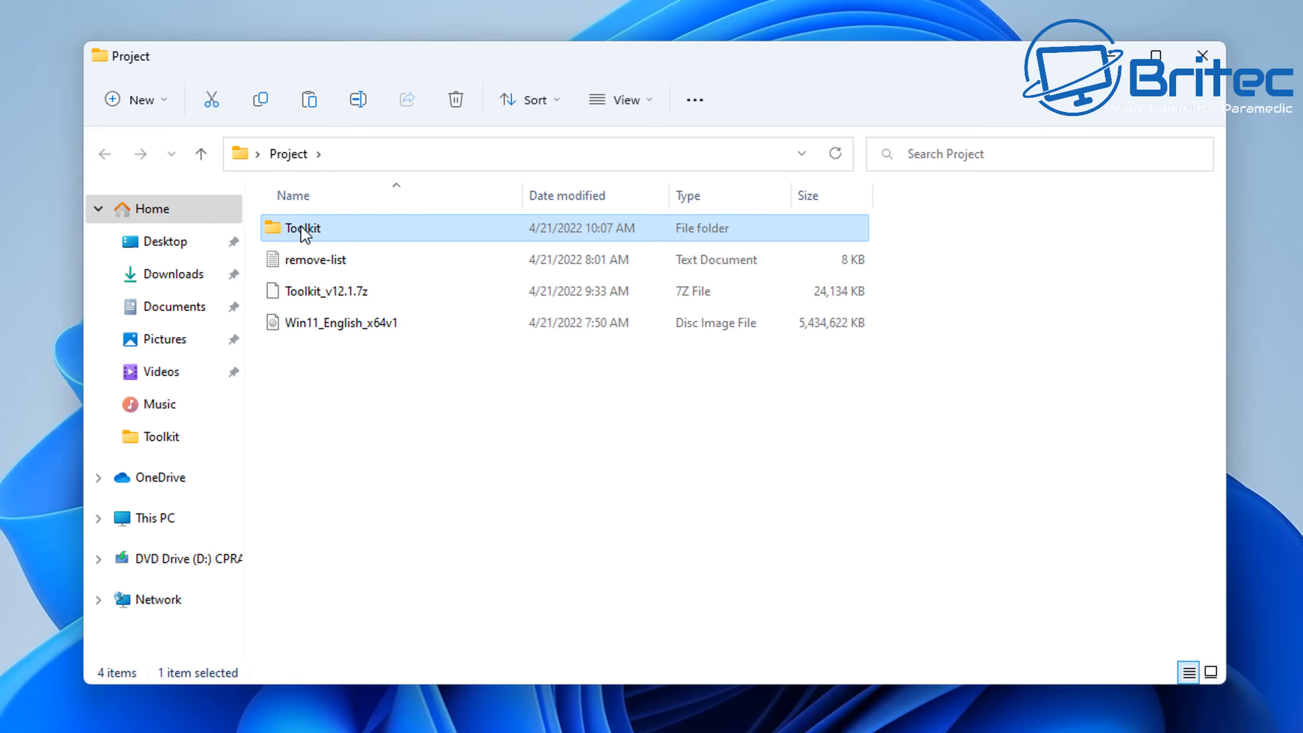
double_click(306, 235)
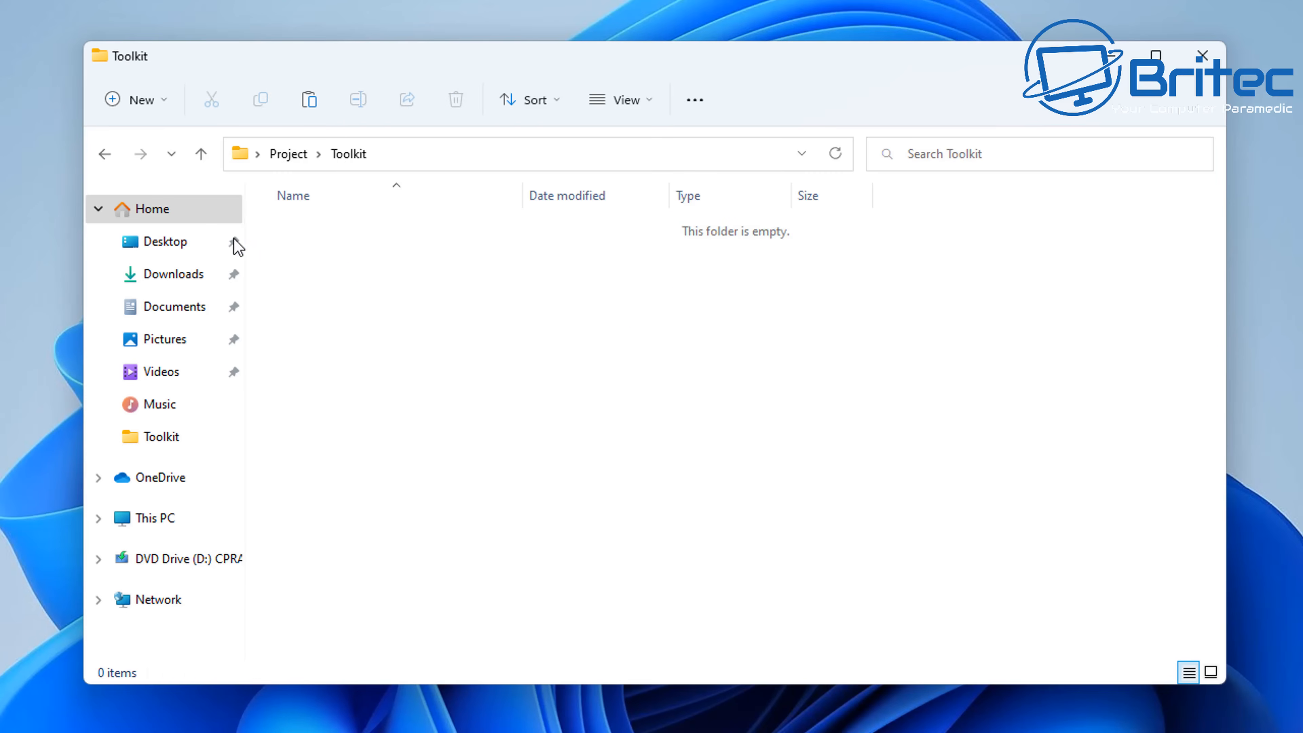
left_click(105, 154)
- Copy the Toolkit folder from Project into the root of Local Disk (C:)
right_click(300, 228)
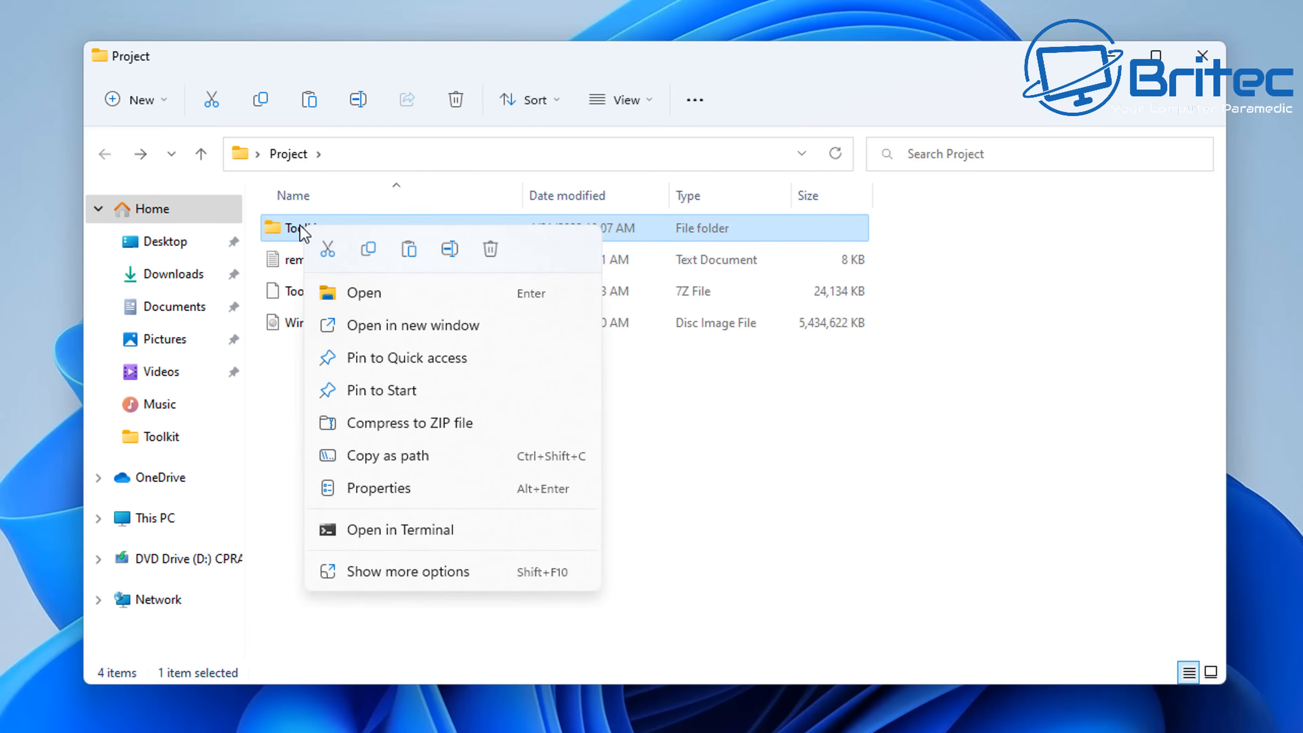
left_click(327, 250)
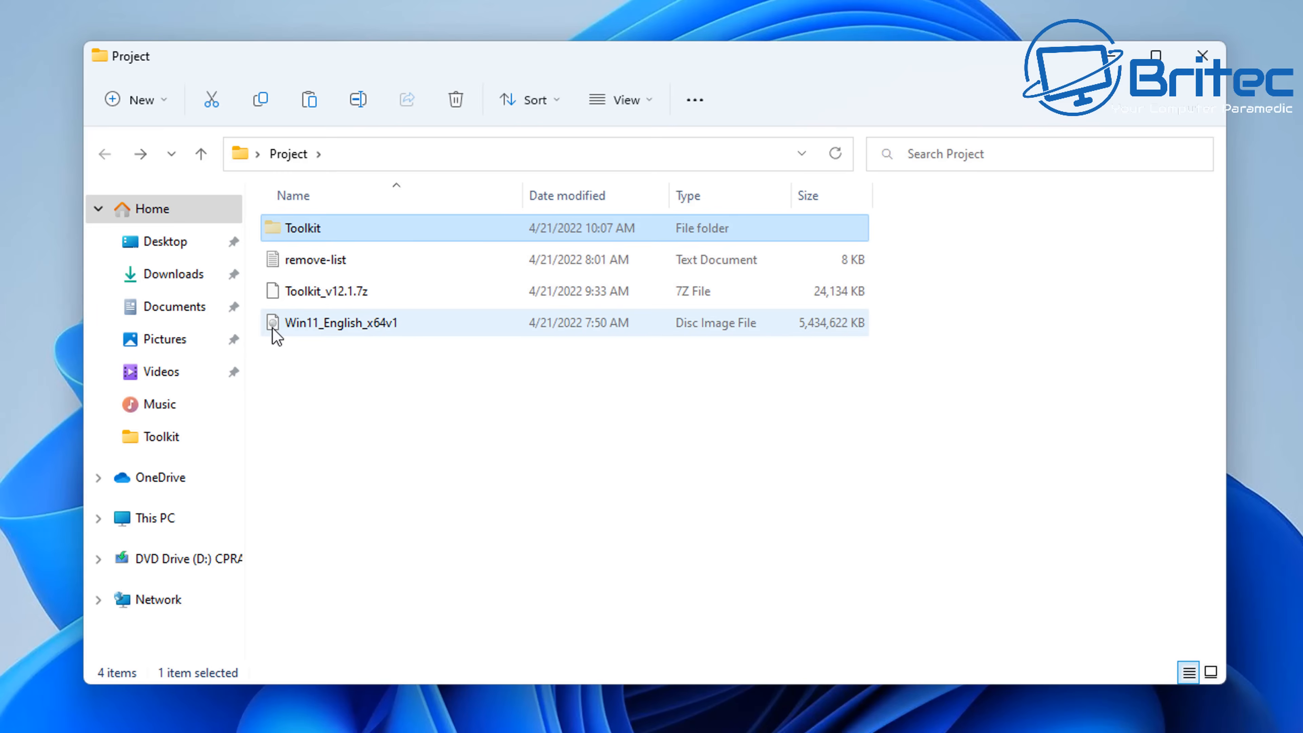
right_click(303, 229)
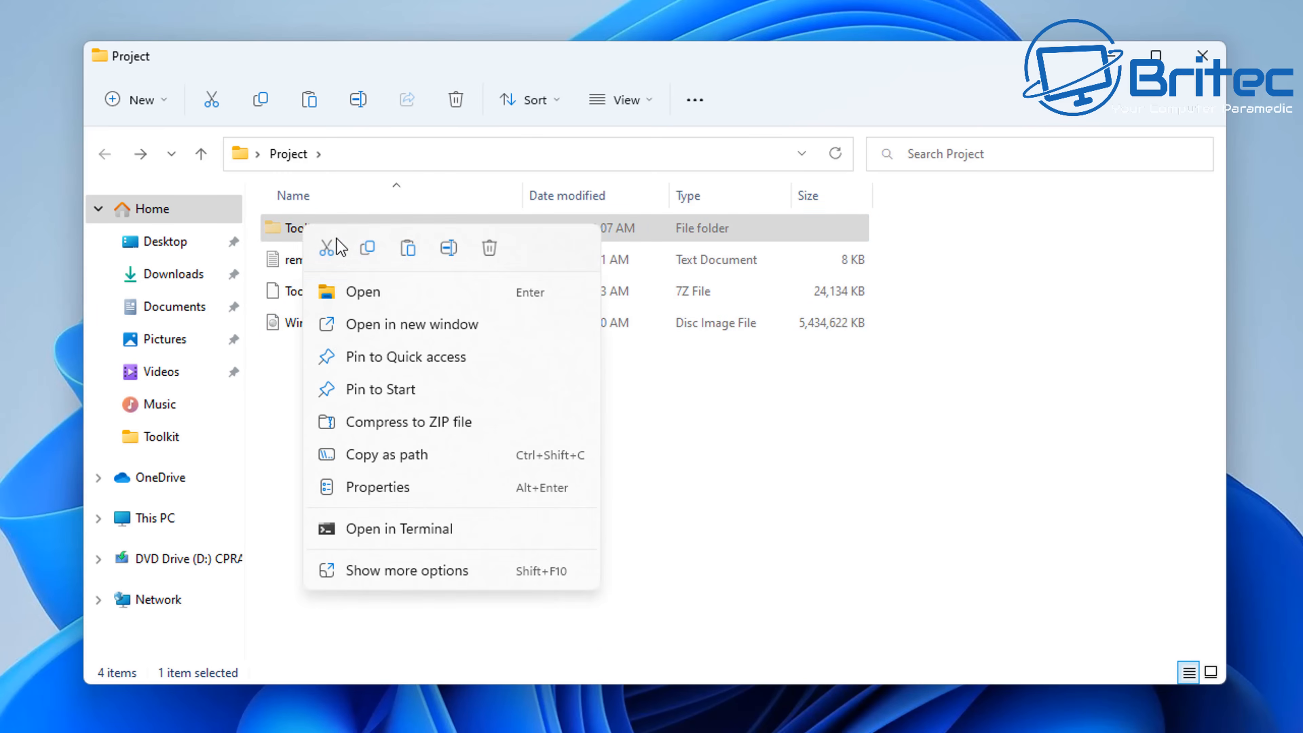
left_click(367, 249)
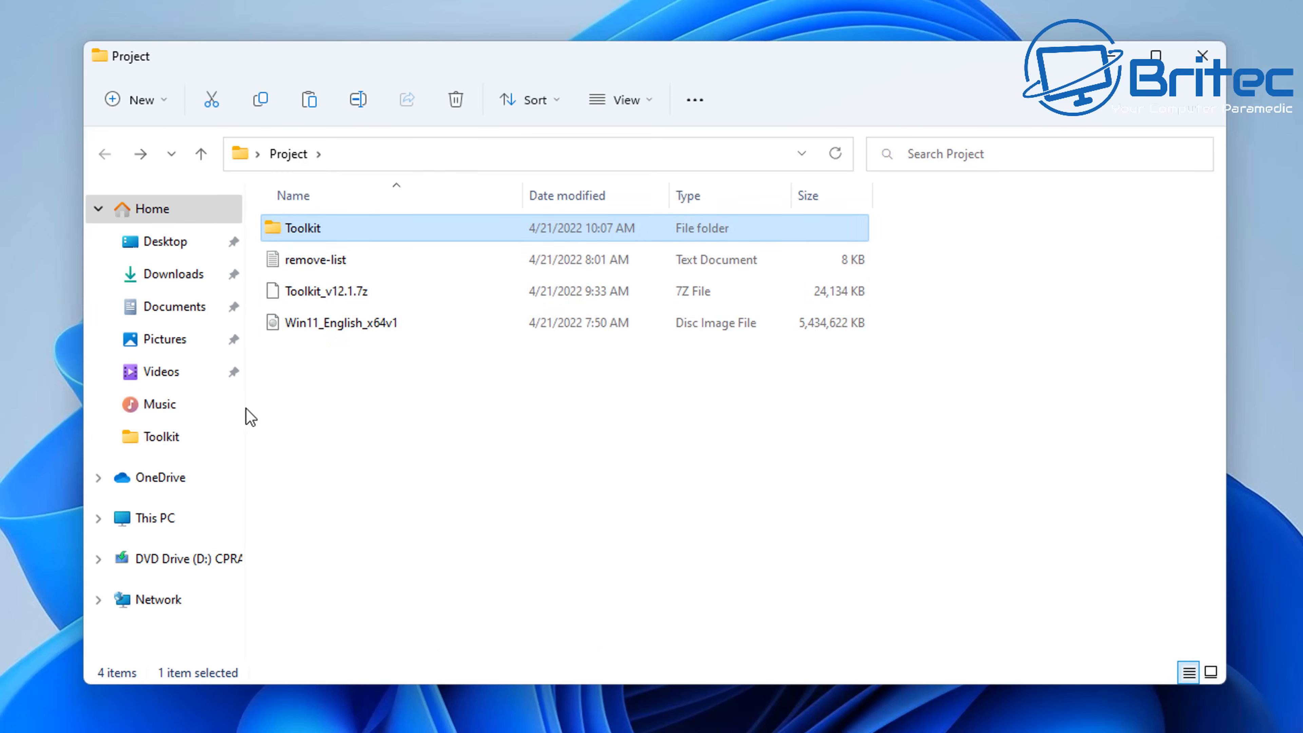
left_click(162, 524)
double_click(377, 399)
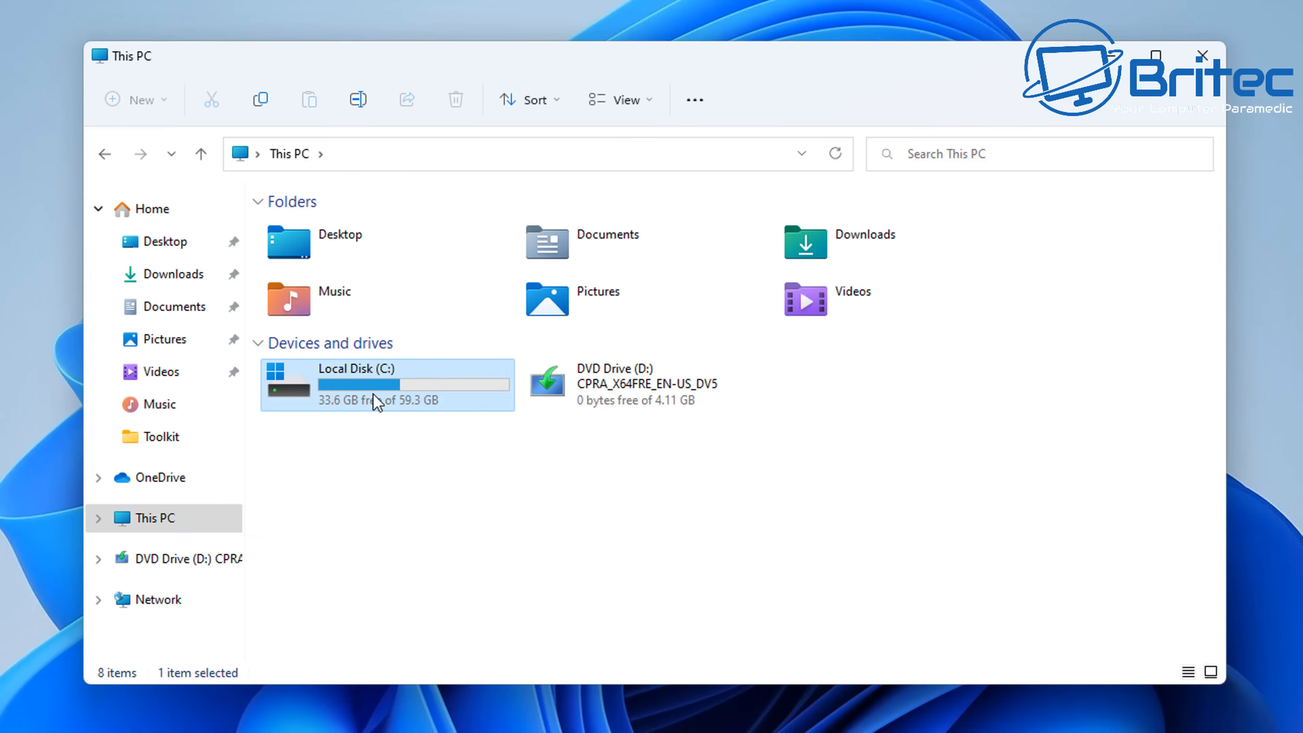
right_click(280, 396)
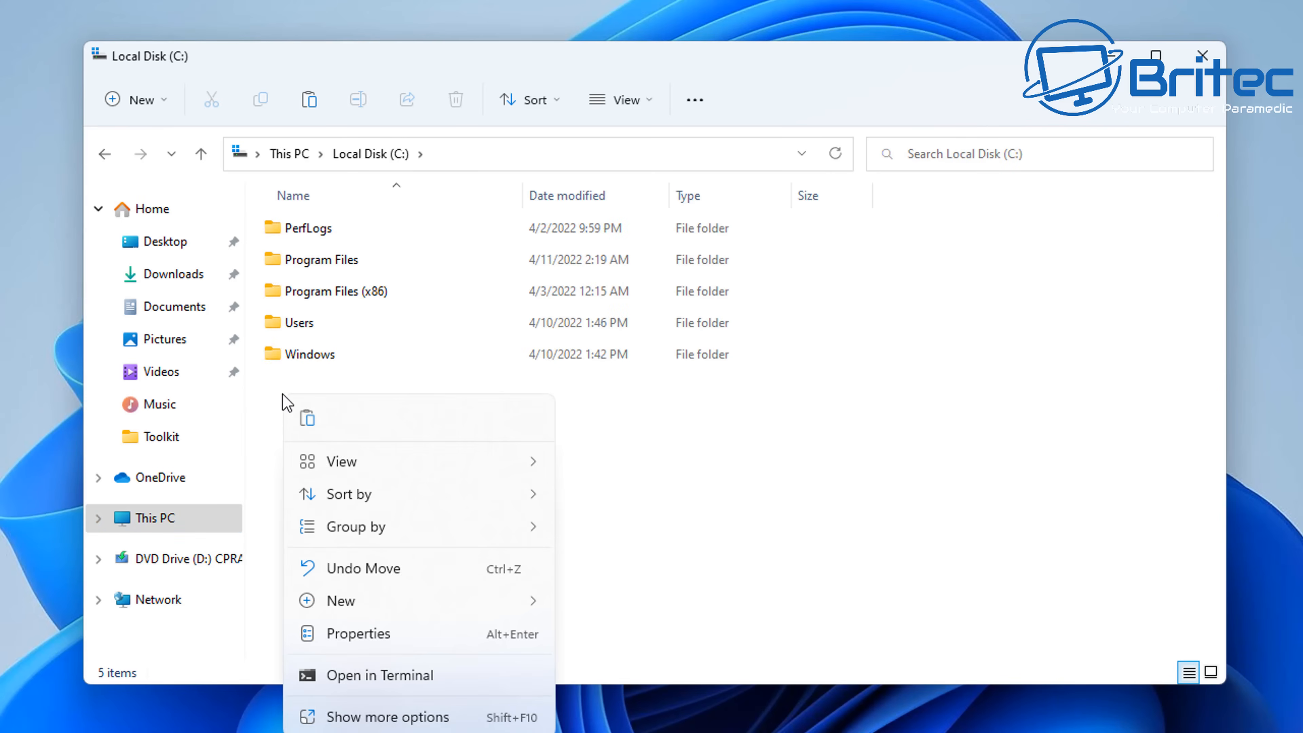
left_click(311, 420)
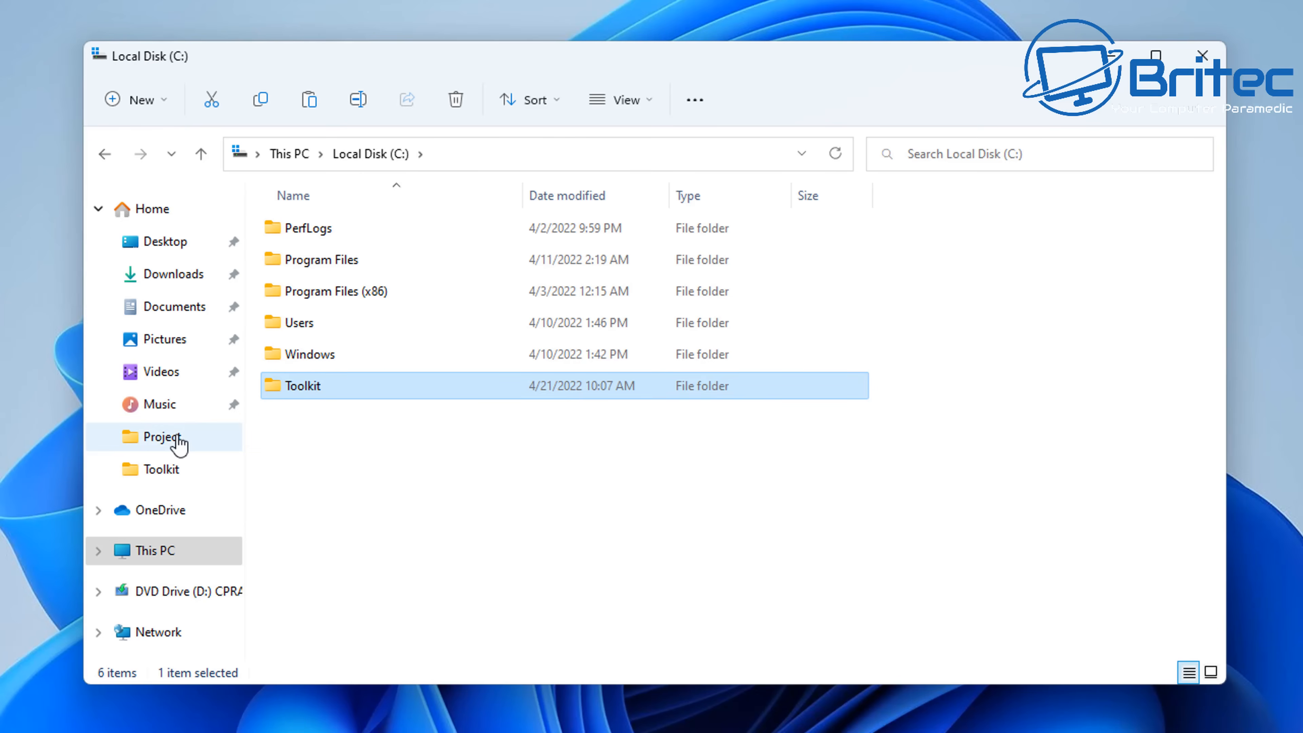
- Return to the desktop's Project folder and open the 7-Zip Extract files dialog for Toolkit_v12.1.7z, with the folder window minimized
left_click(169, 250)
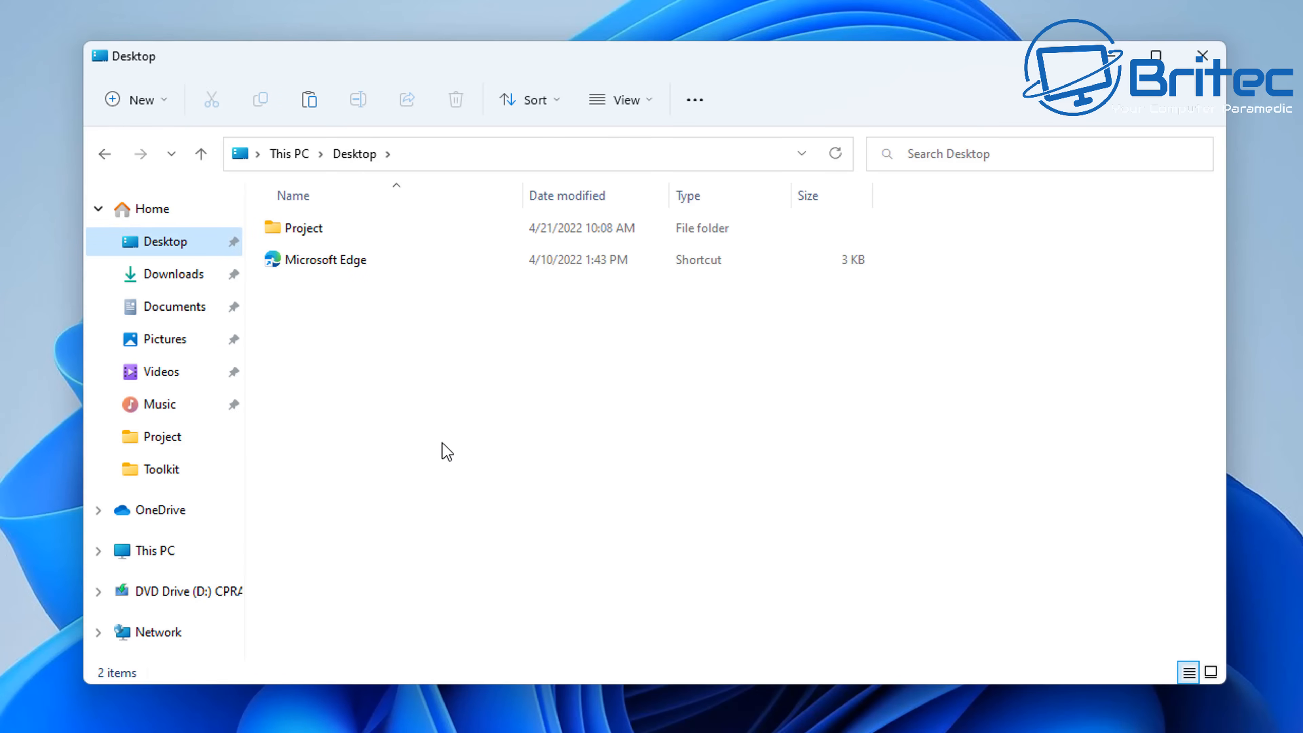
left_click(297, 236)
double_click(298, 235)
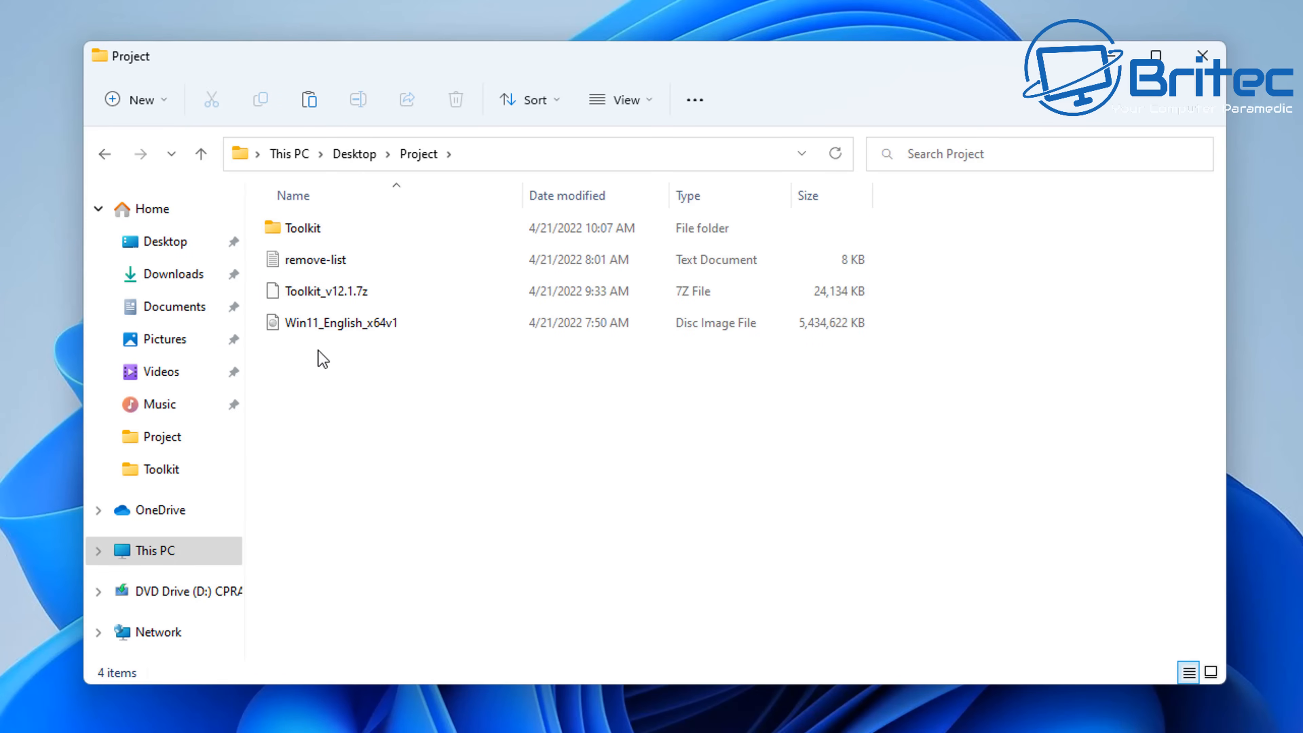
left_click(334, 293)
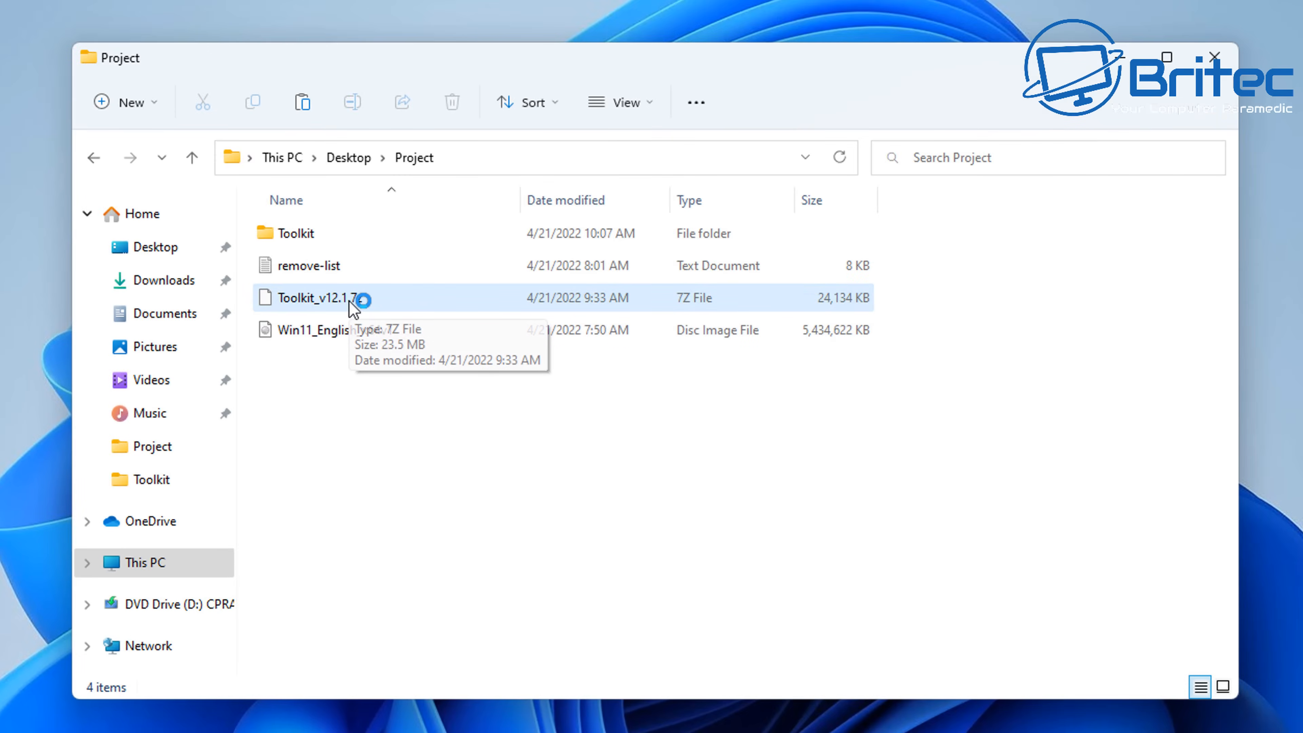
left_click(335, 303)
right_click(334, 302)
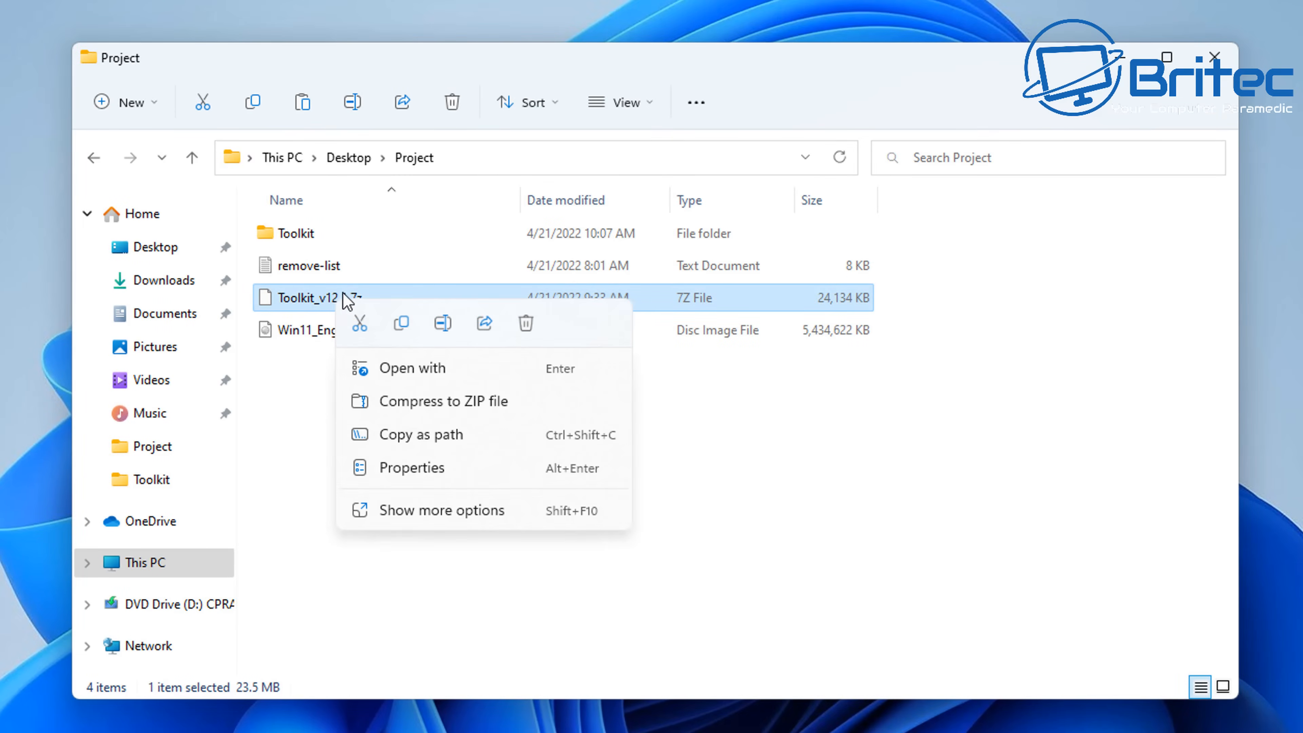
left_click(422, 511)
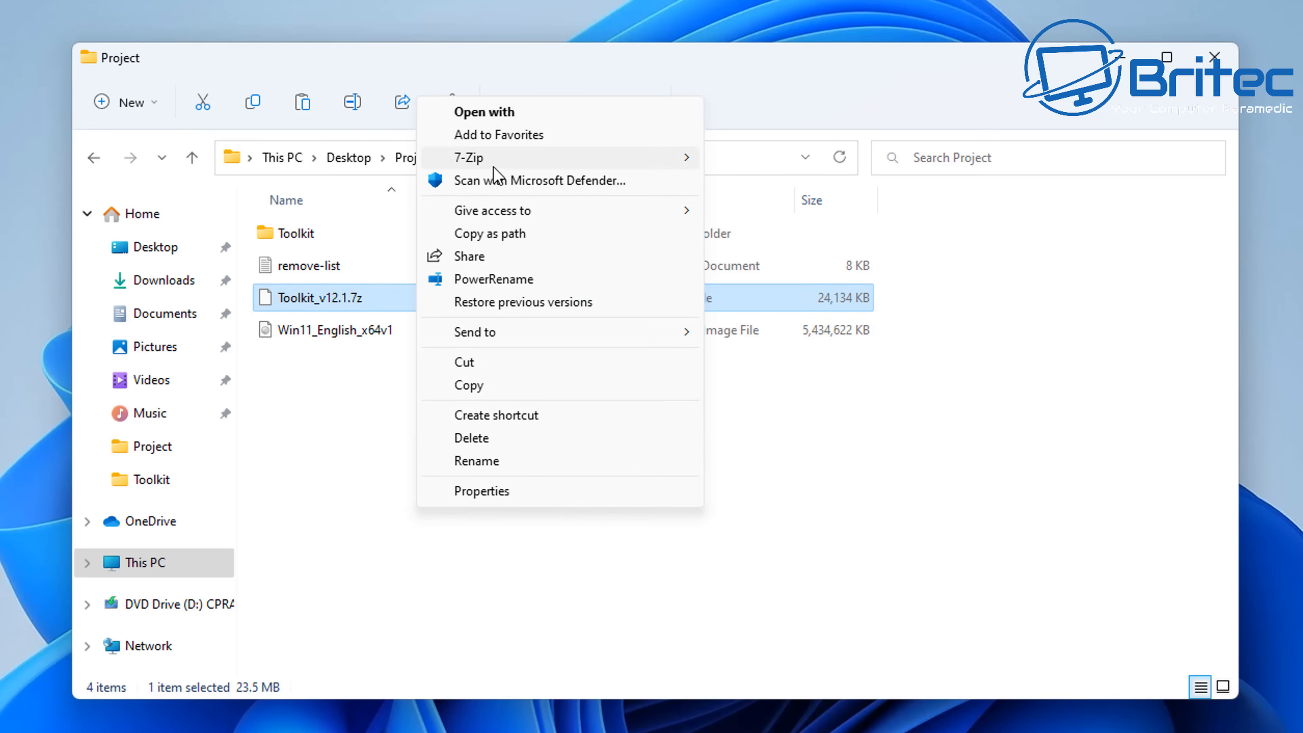
mouse_move(494, 167)
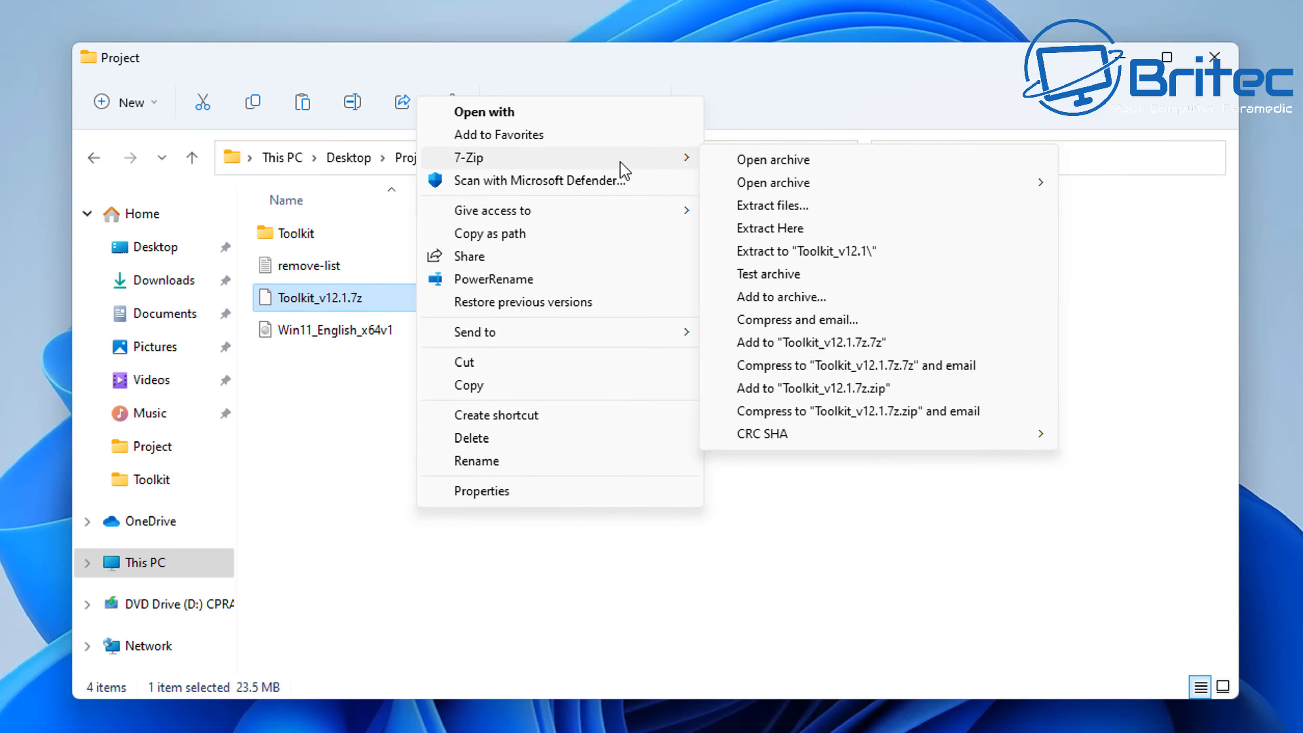
left_click(788, 208)
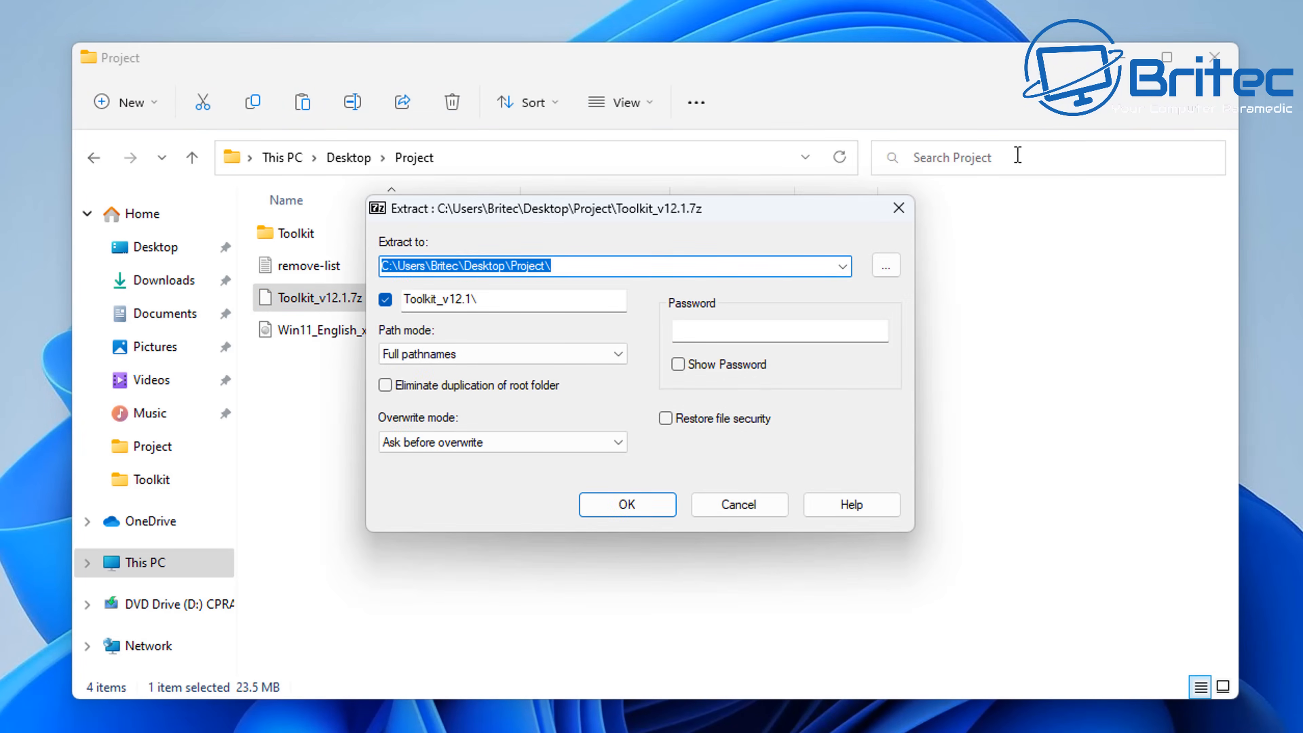
left_click(1121, 67)
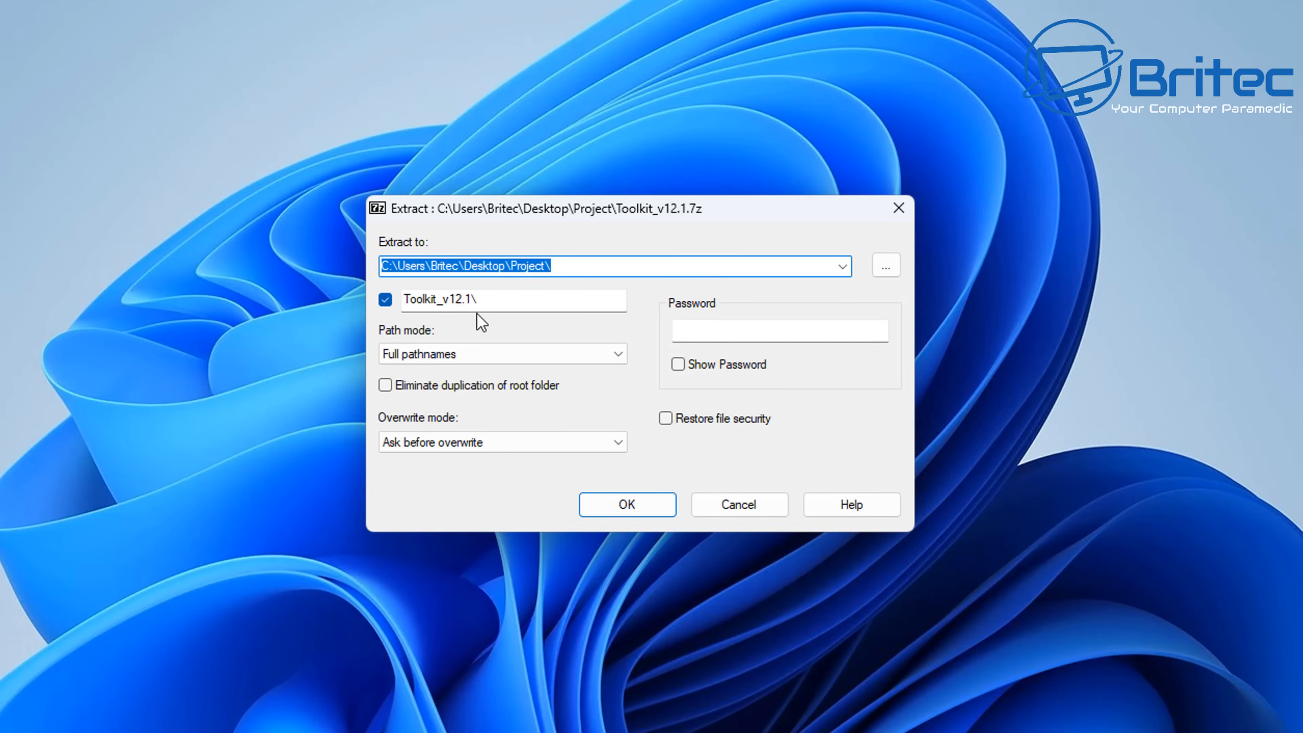
- Set the extraction destination to C:\Toolkit and extract the archive into its Toolkit_v12.1 subfolder
left_click(888, 266)
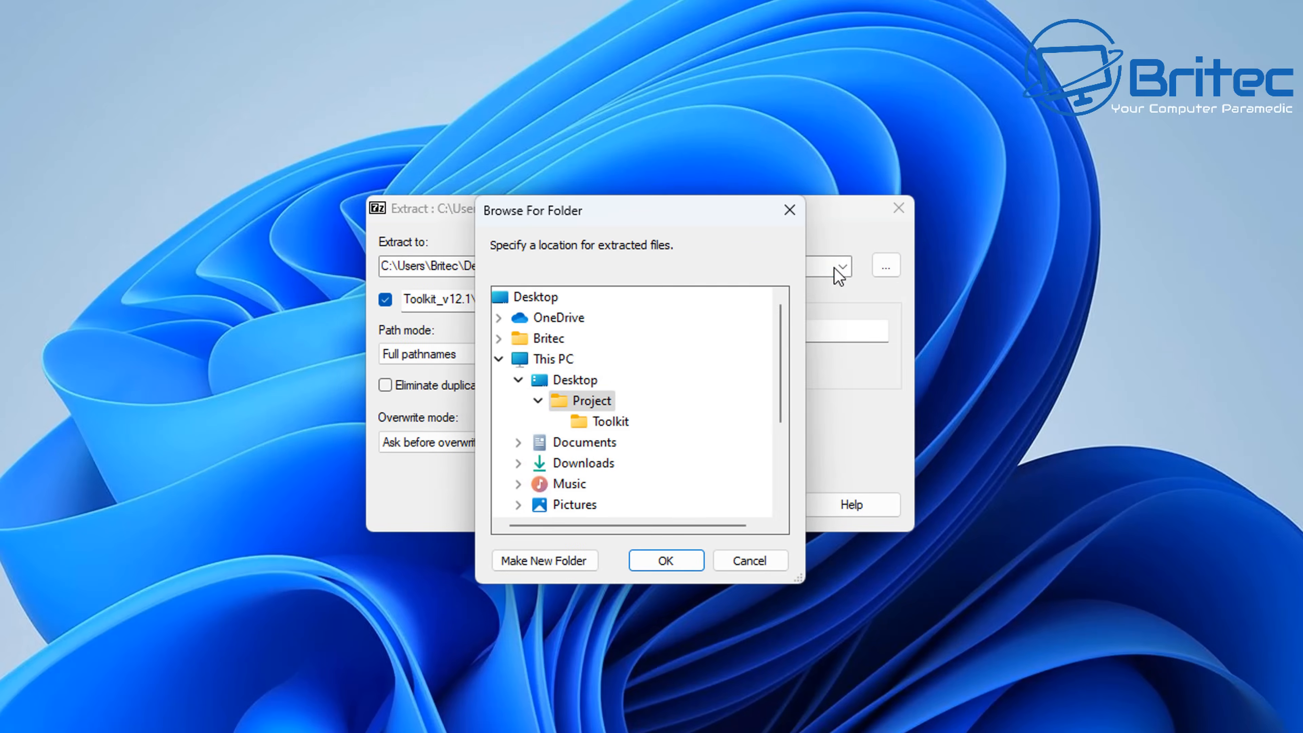
left_click(553, 361)
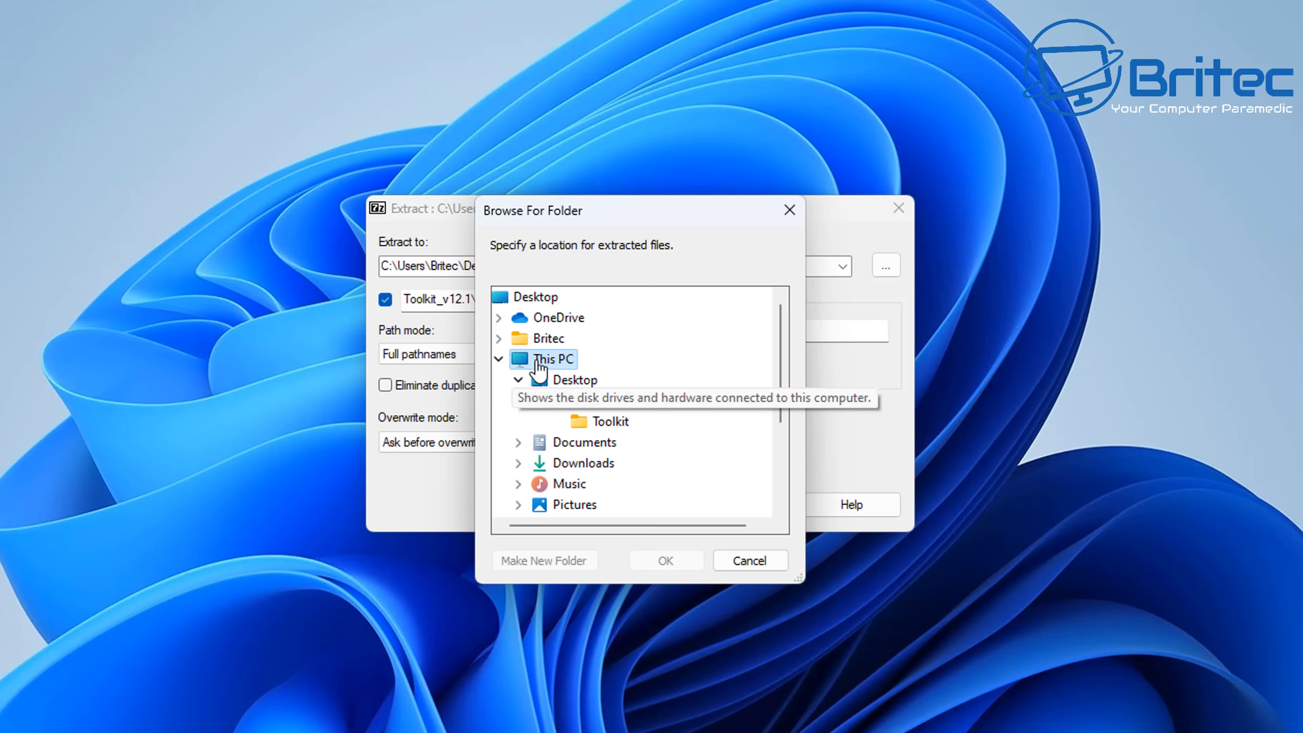
scroll(611, 445, "down", 2)
left_click(580, 422)
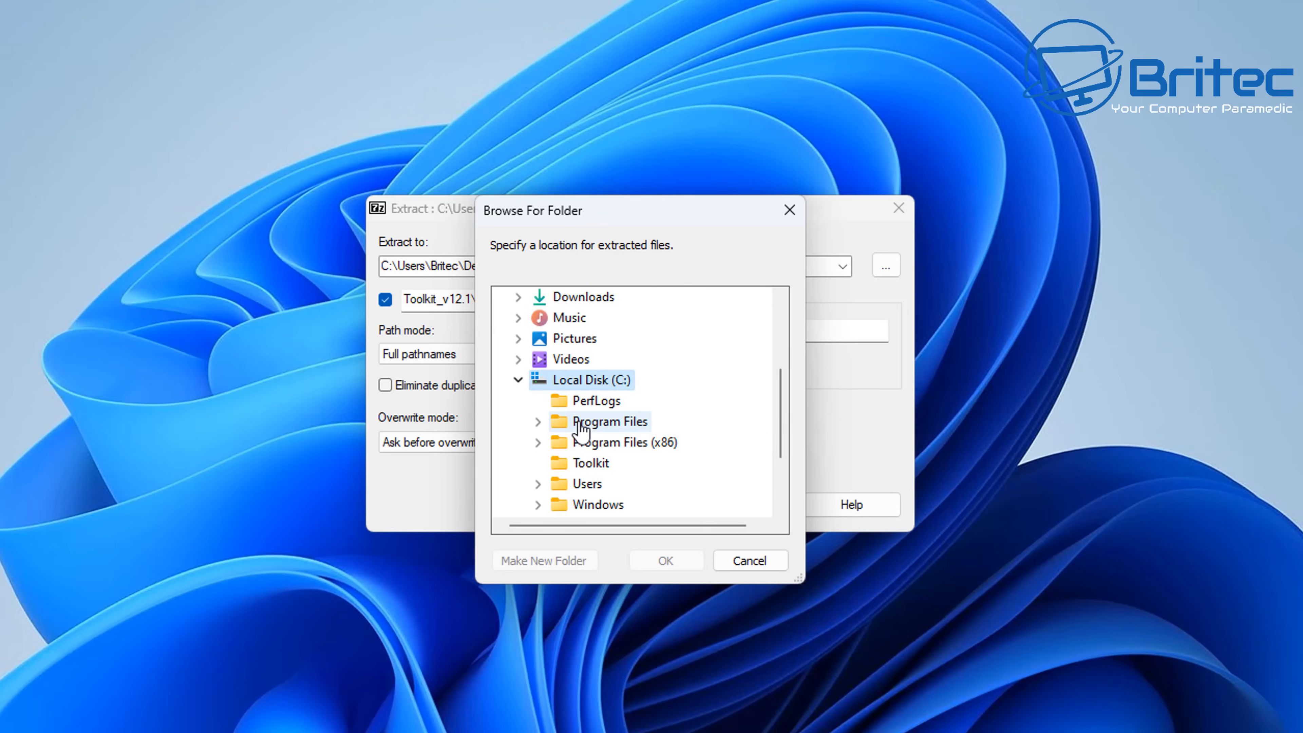
scroll(677, 422, "down", 2)
left_click(596, 361)
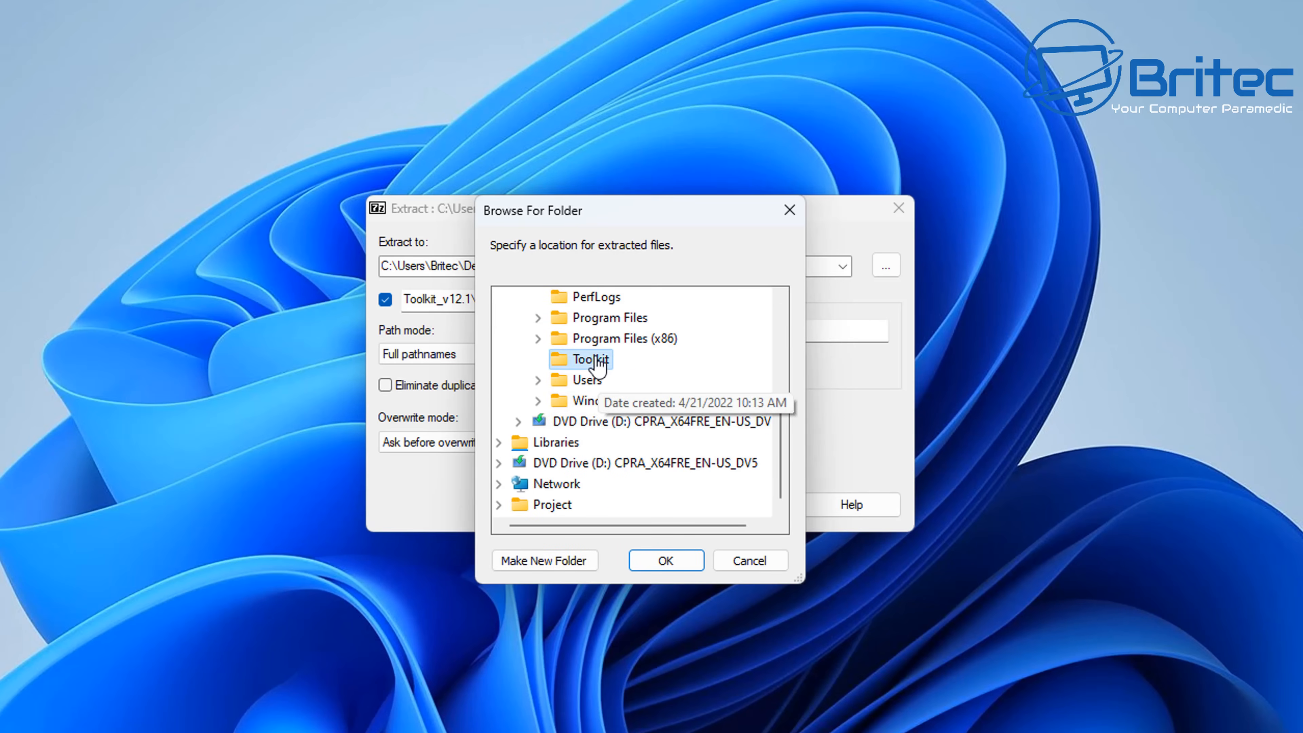
left_click(665, 560)
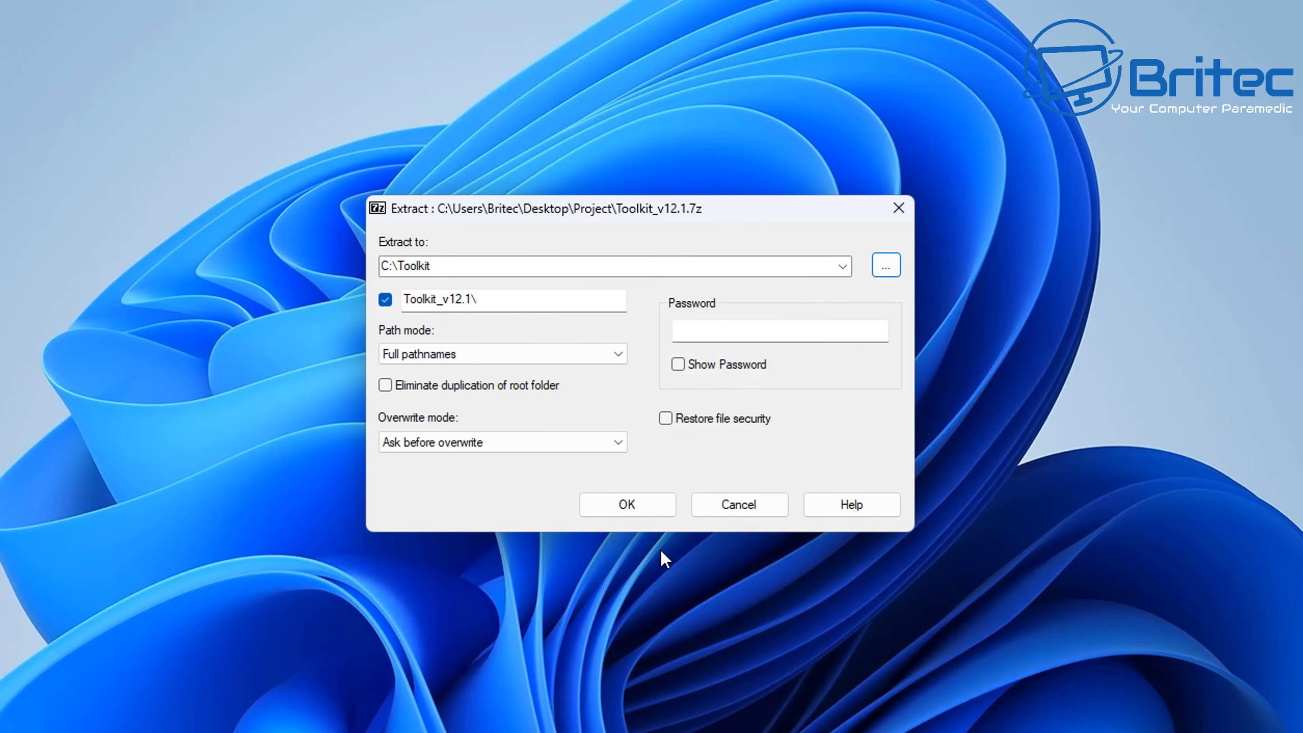
left_click(636, 508)
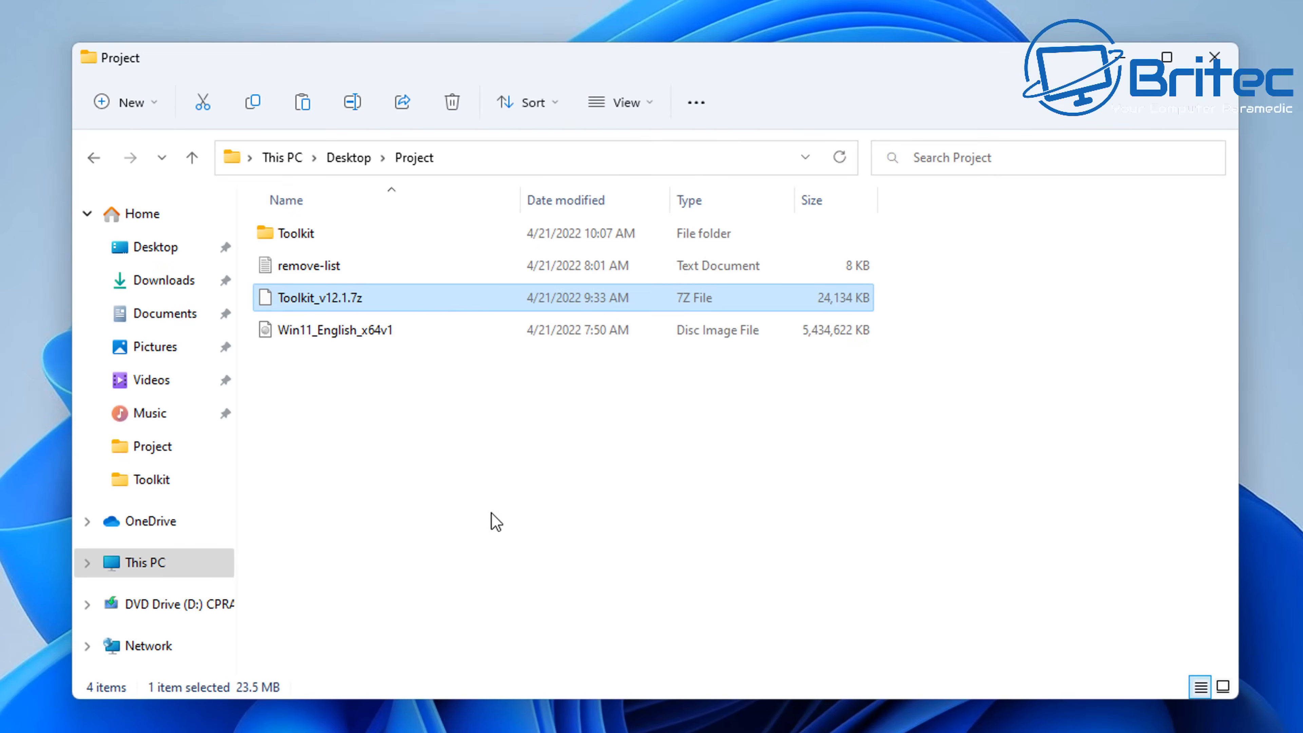
- Examine the extracted files in C:\Toolkit\Toolkit_v12.1 and the contents of its DVD subfolder, closing the folder window when done
left_click(153, 563)
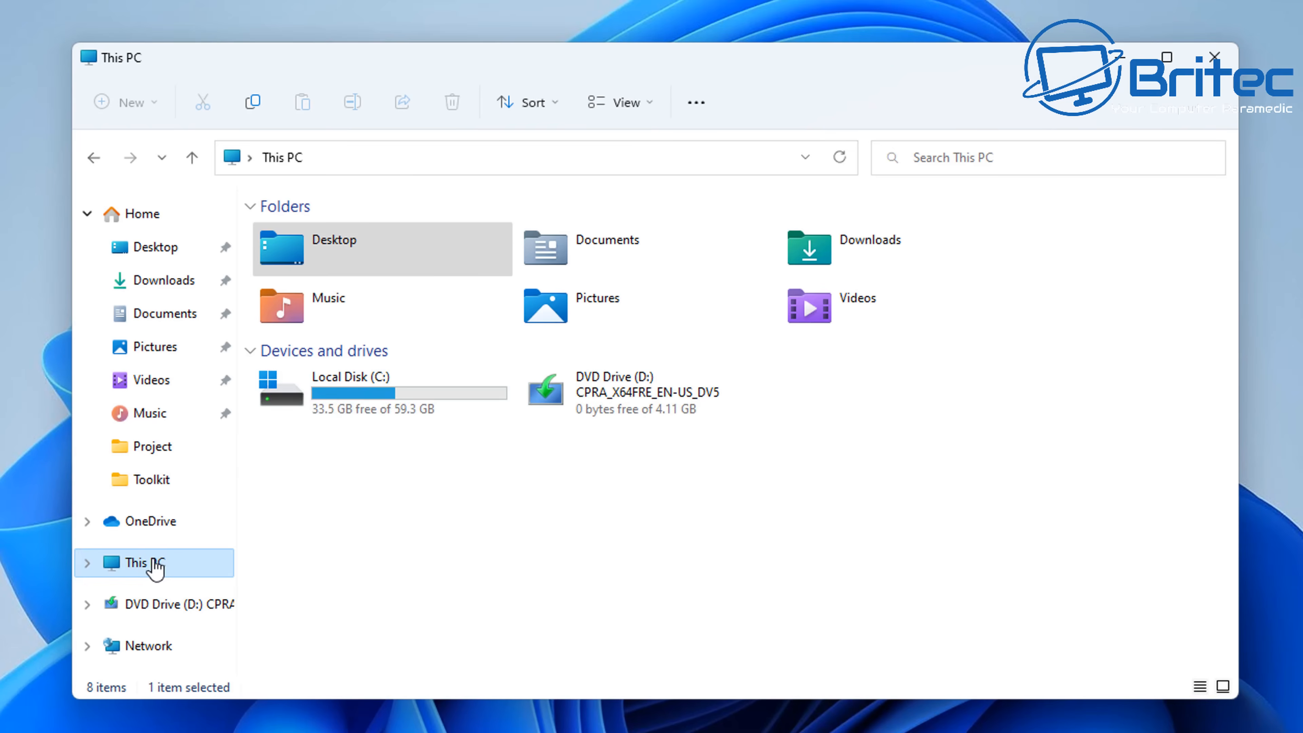
double_click(354, 404)
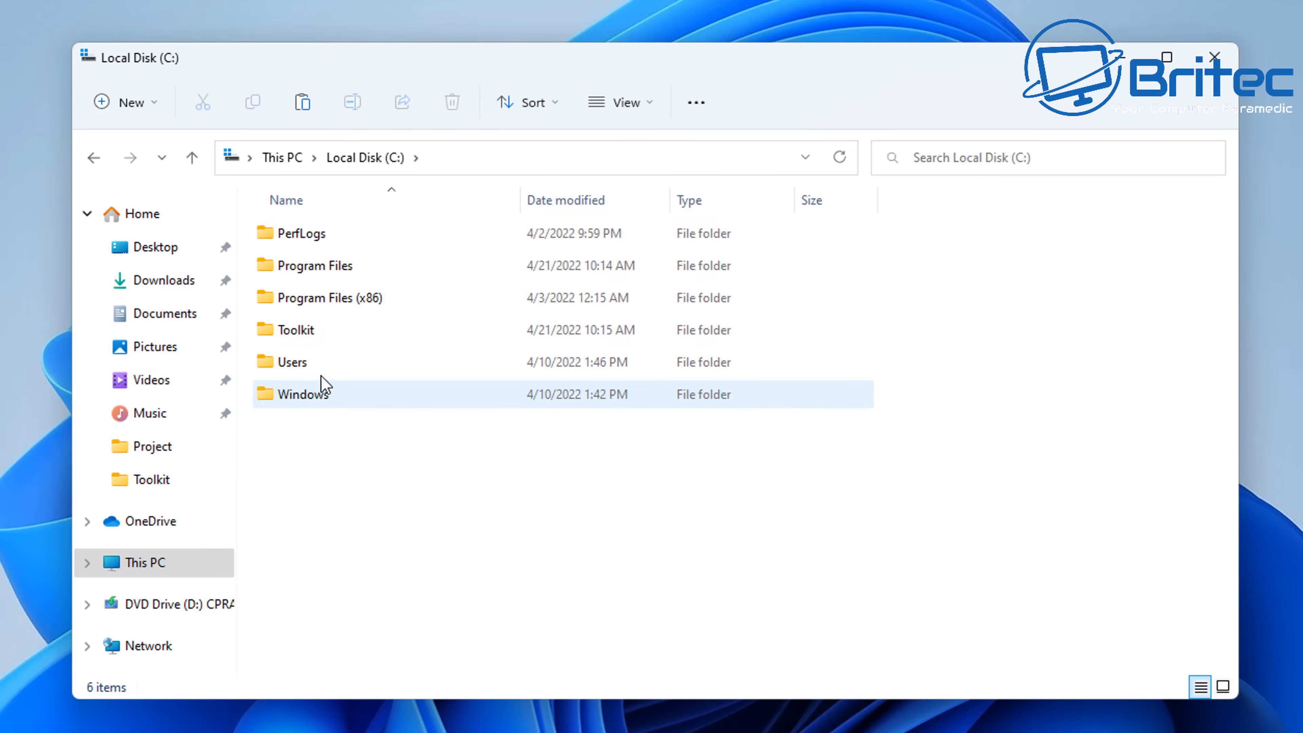
double_click(315, 332)
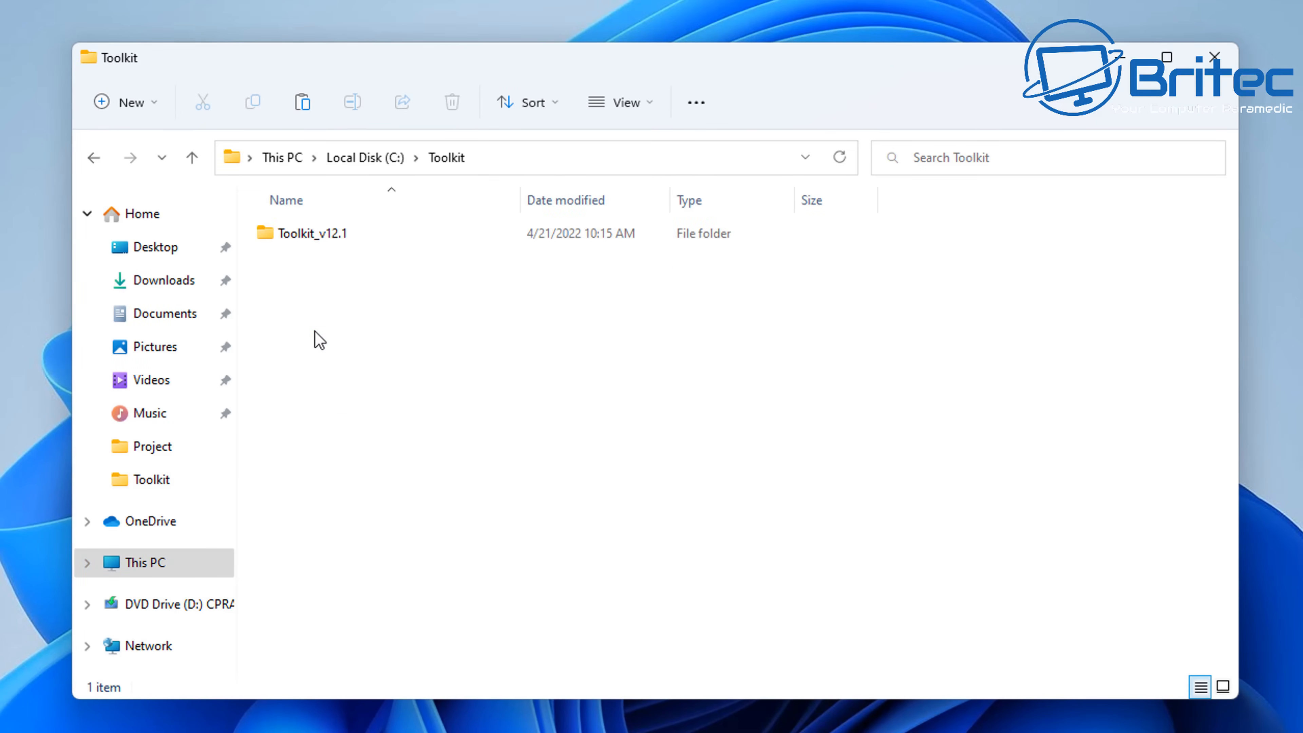
double_click(329, 245)
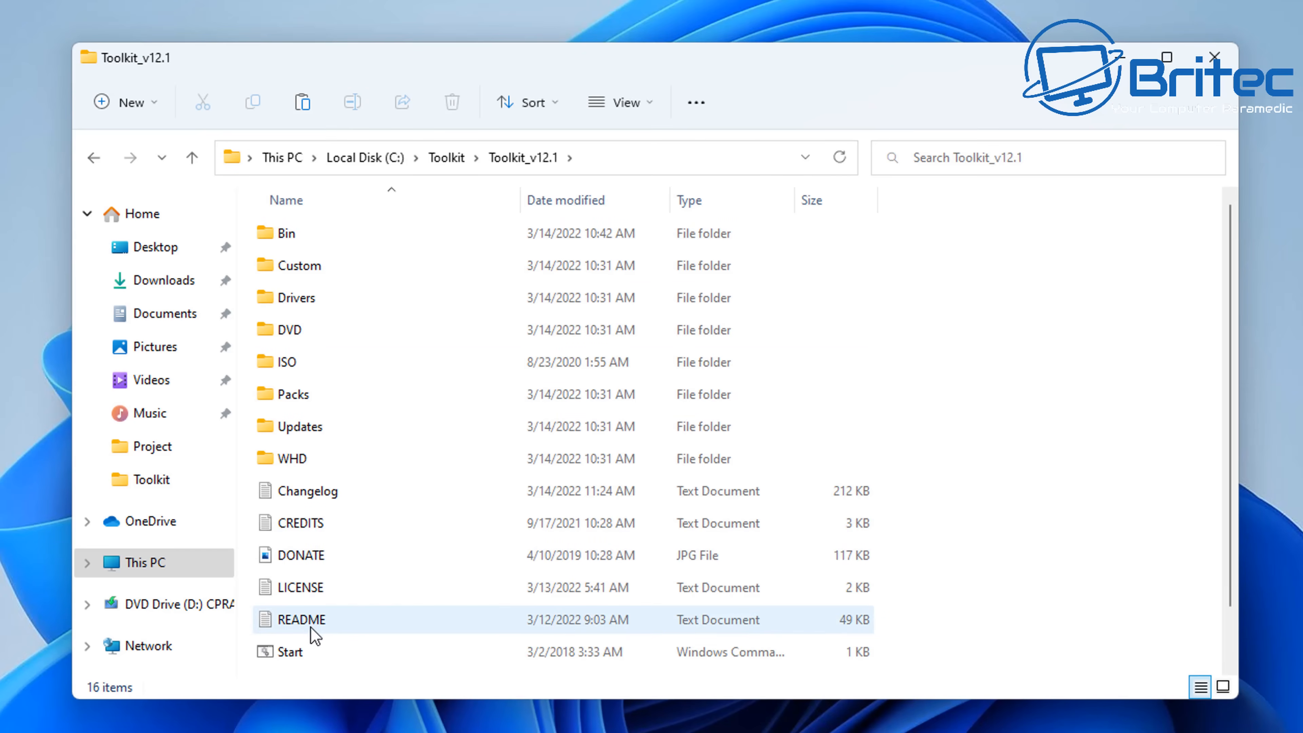
double_click(310, 335)
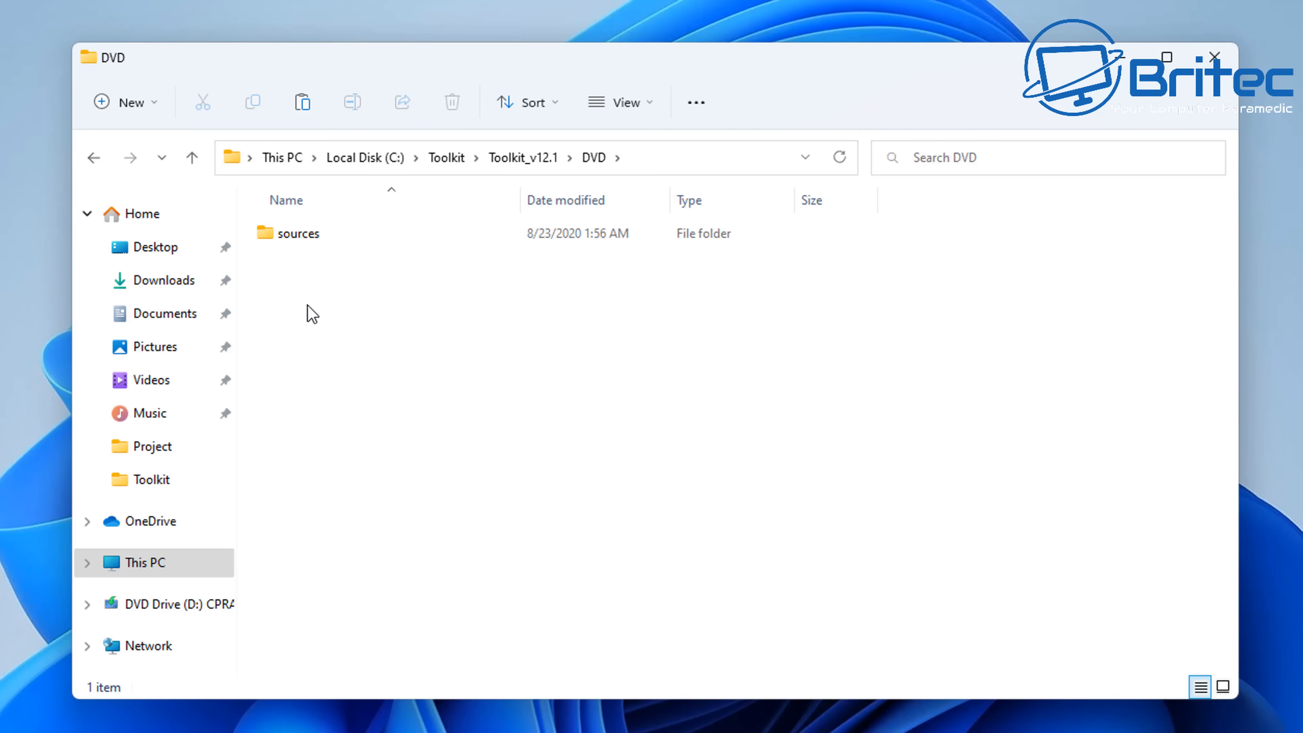
left_click(95, 159)
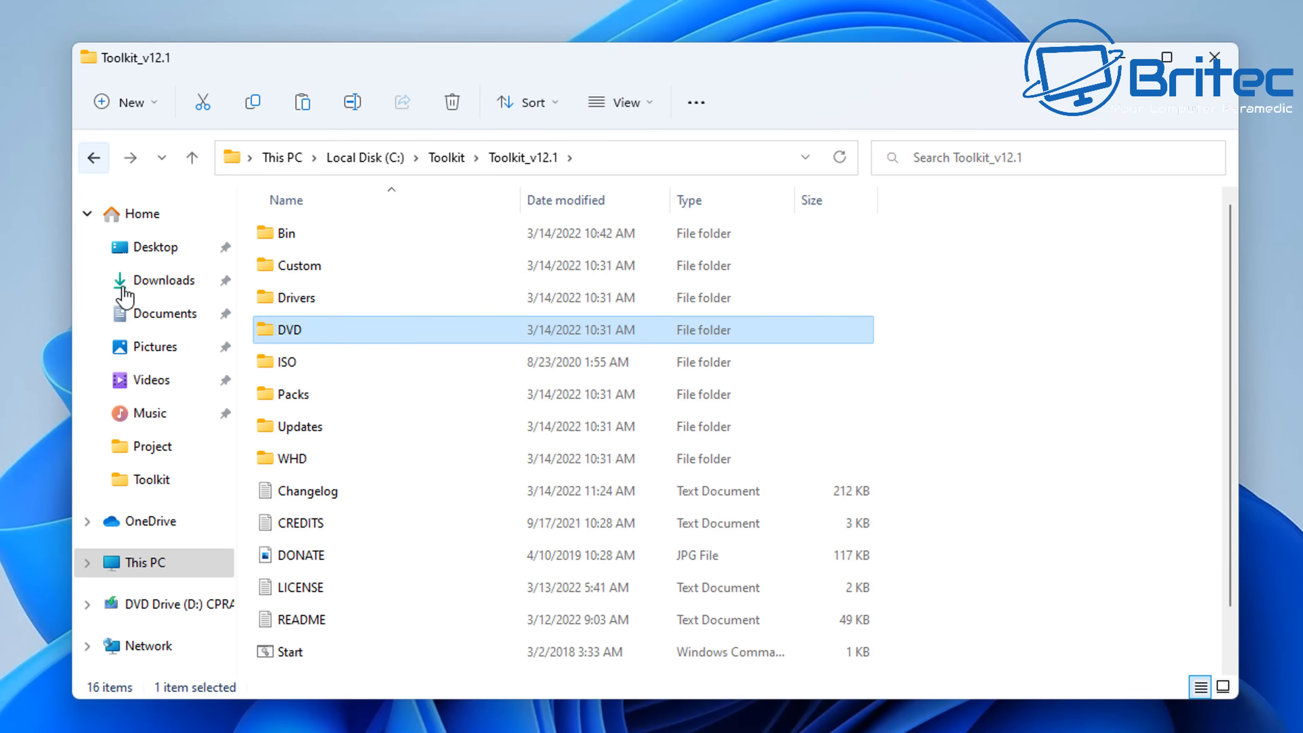
left_click(1215, 56)
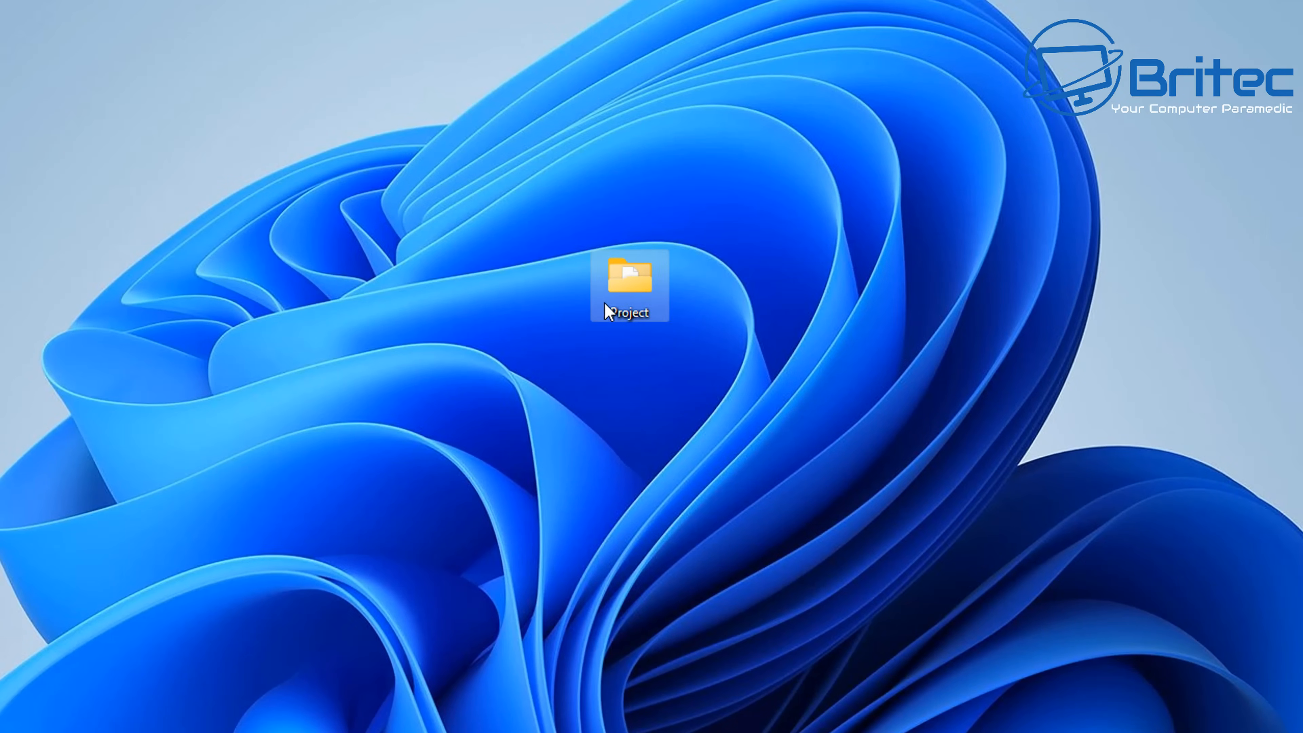
- Mount the Win11_English_x64v1 disc image from the desktop's Project folder
double_click(620, 283)
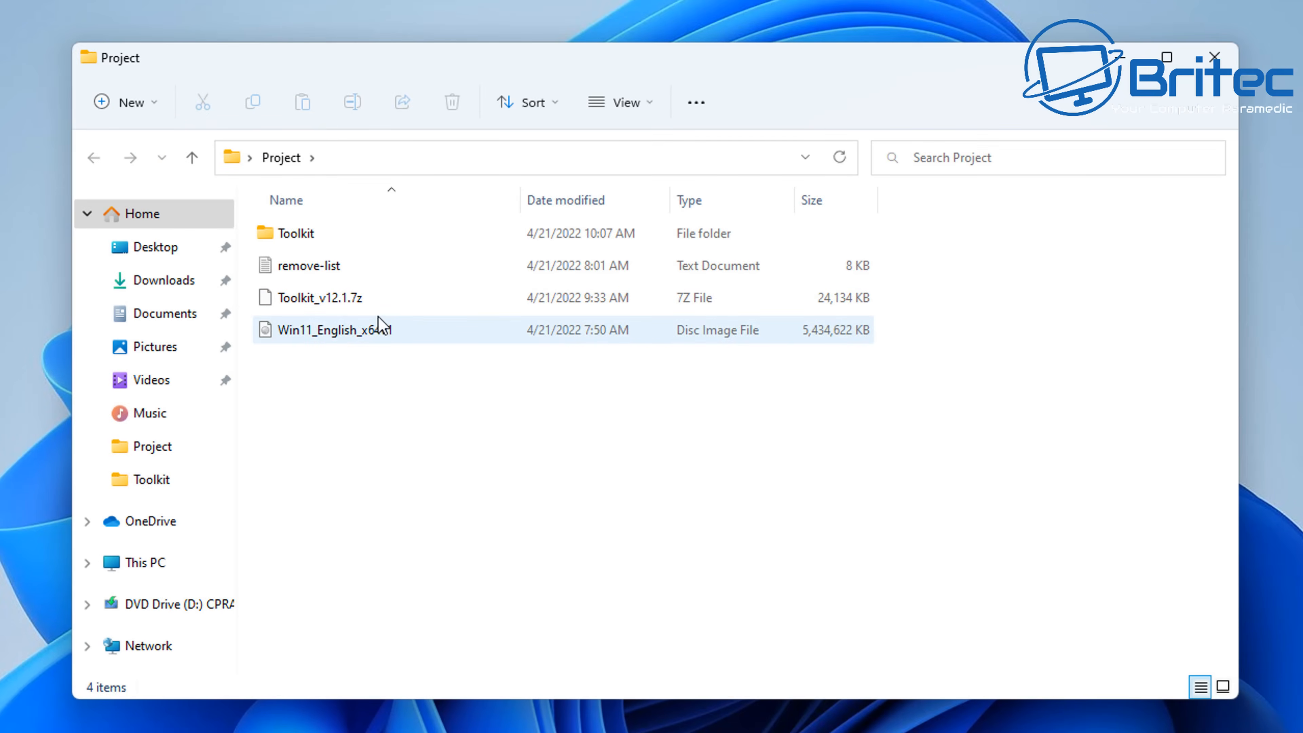
right_click(354, 330)
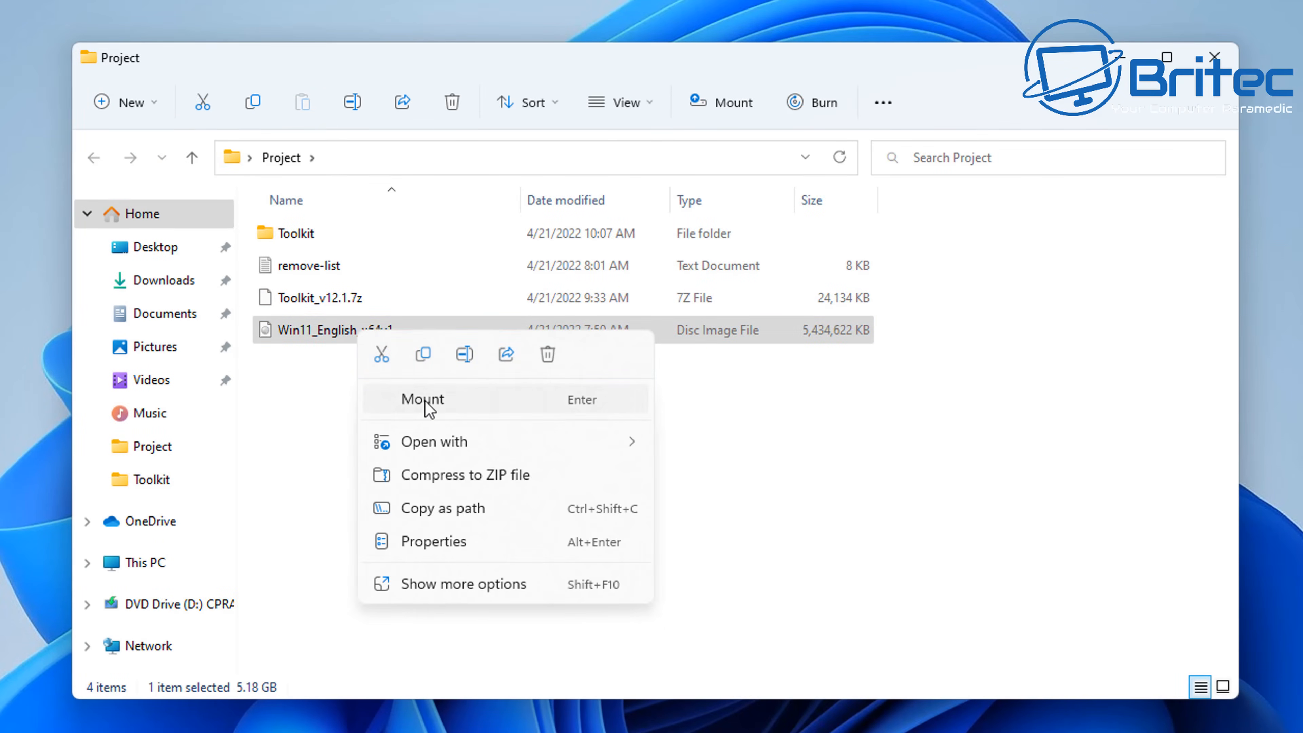
left_click(433, 402)
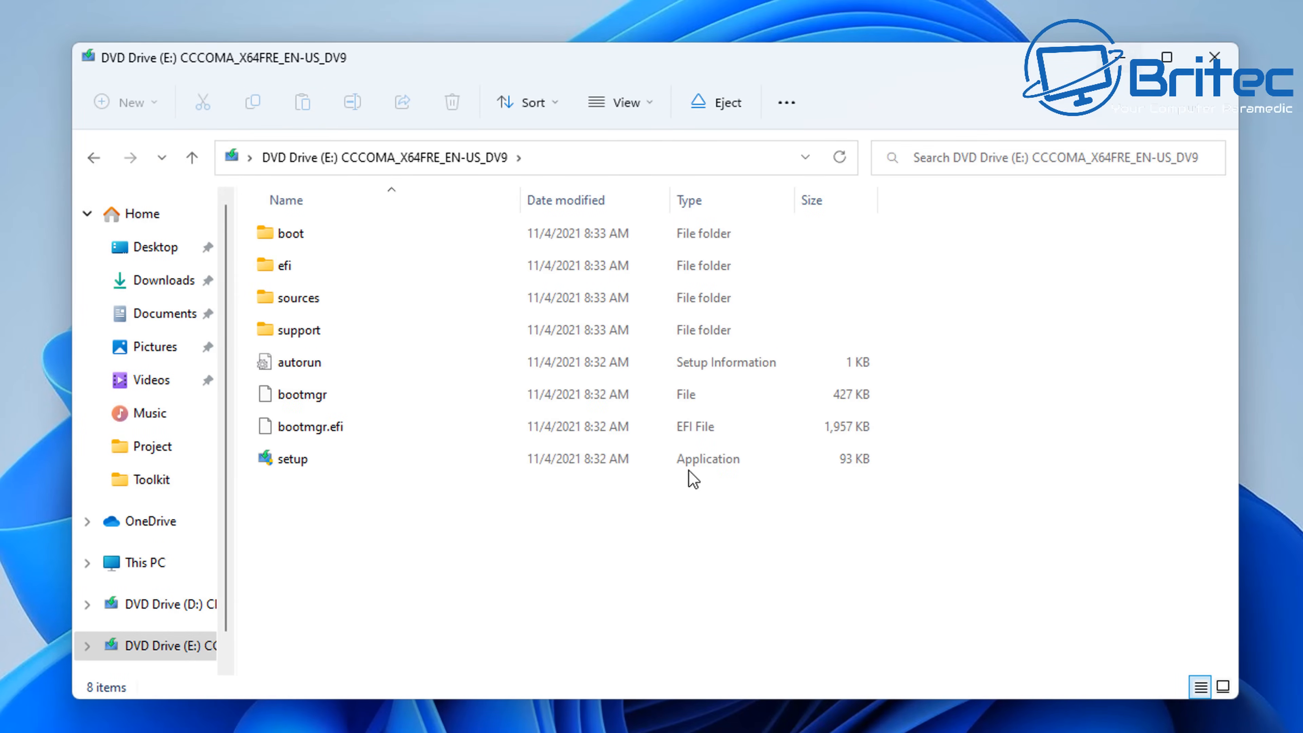
- Copy all files and folders from the mounted Windows 11 image into C:\Toolkit\DVD, closing the folder window when done
left_click_drag(359, 537, 266, 237)
right_click(312, 354)
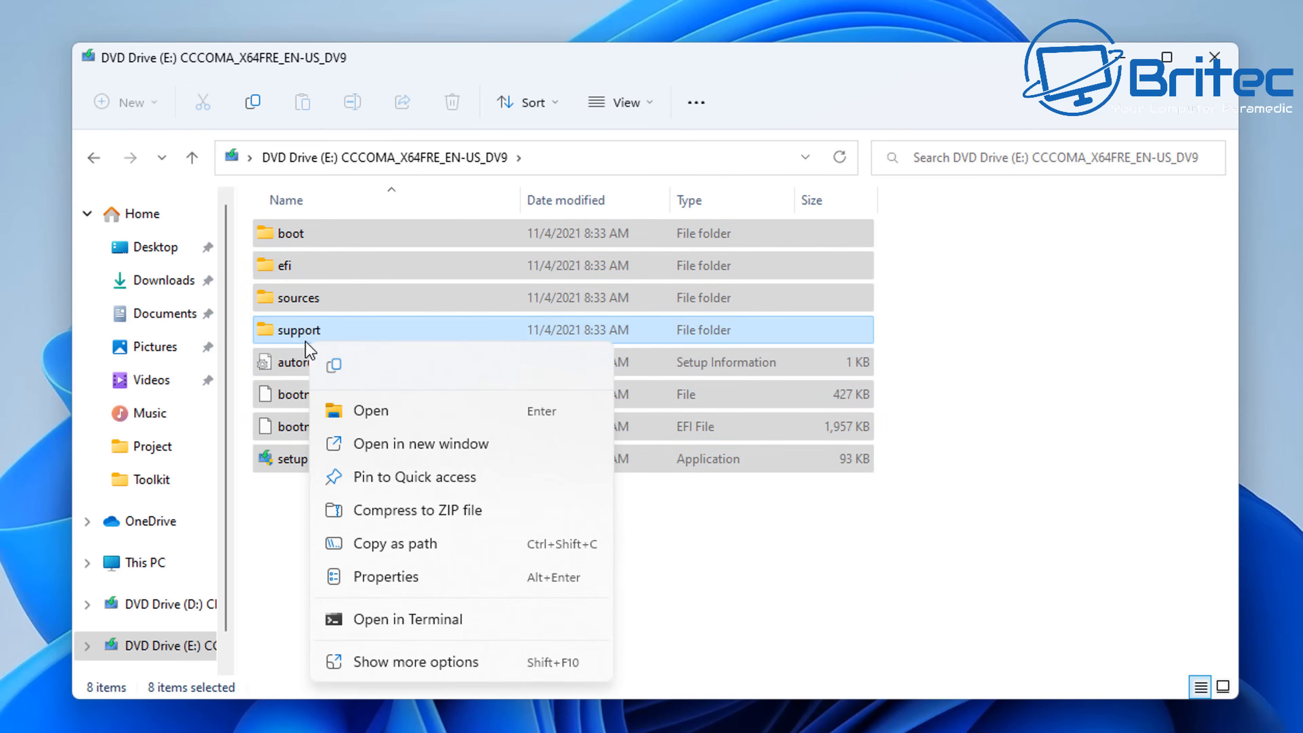
left_click(335, 367)
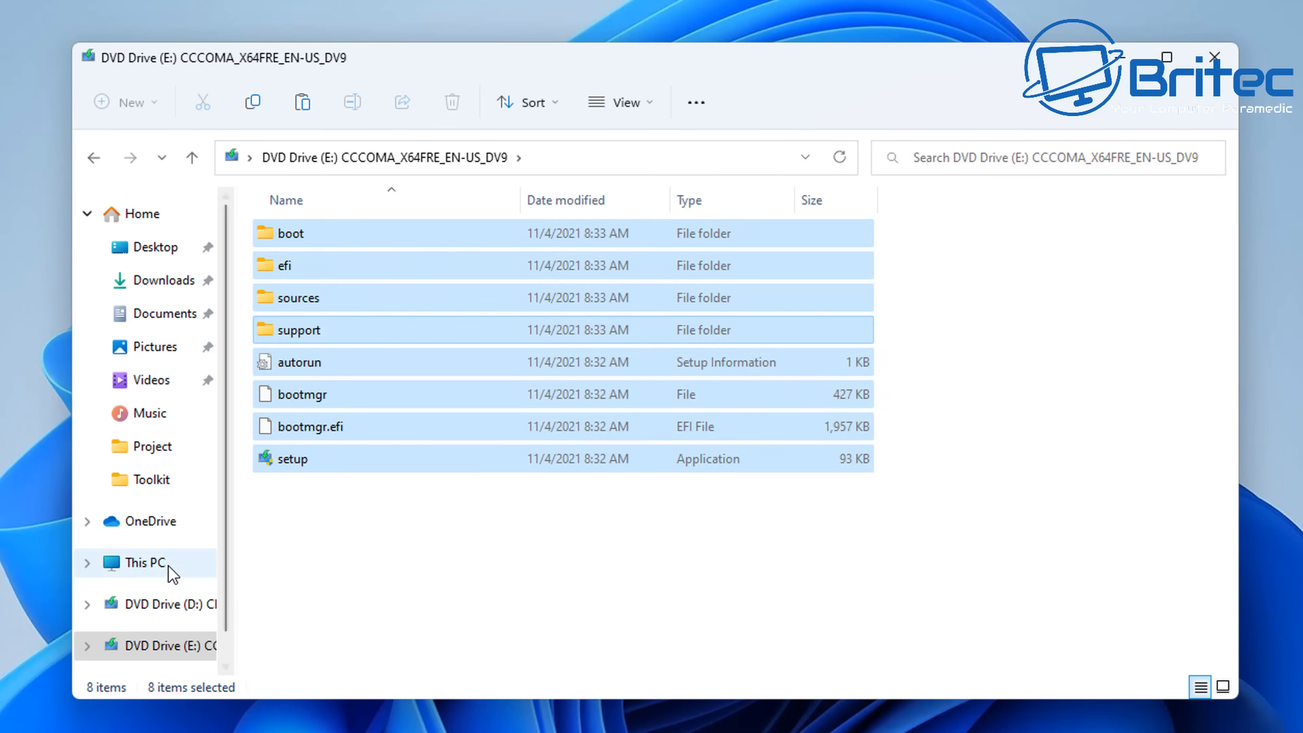
left_click(149, 563)
double_click(359, 391)
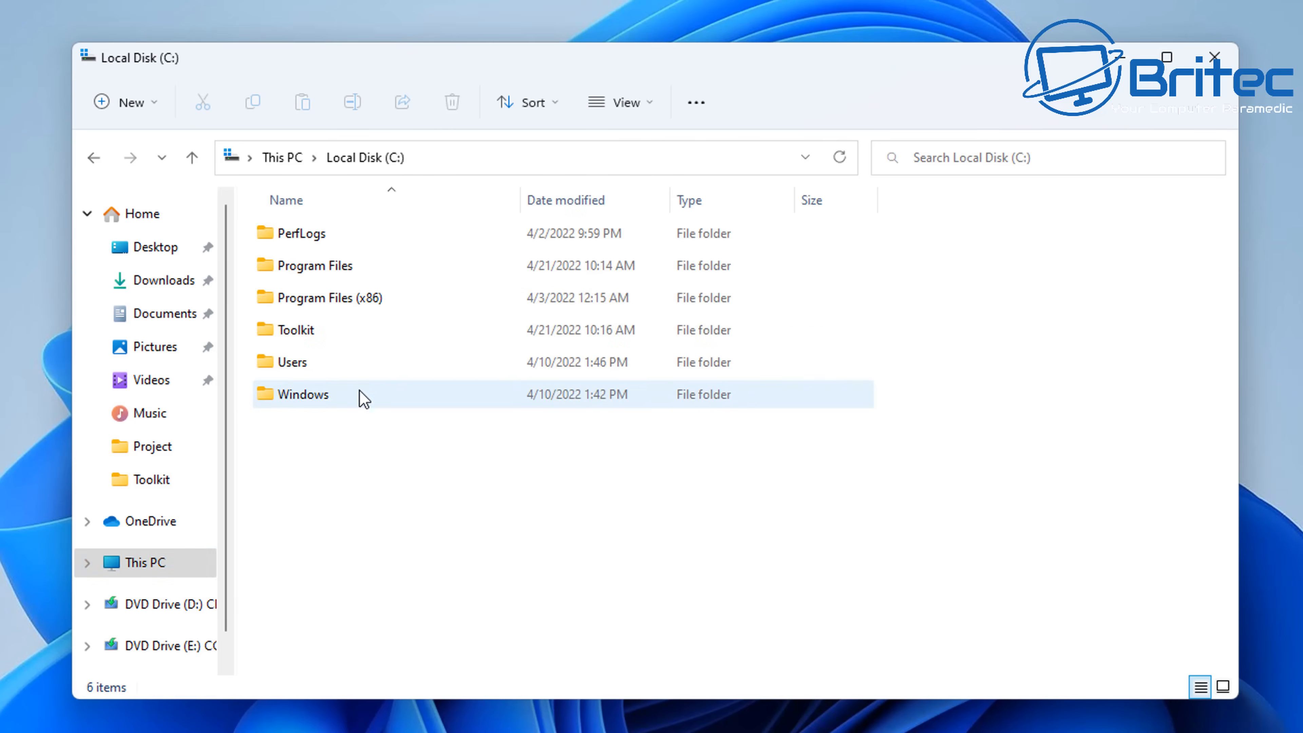
double_click(303, 339)
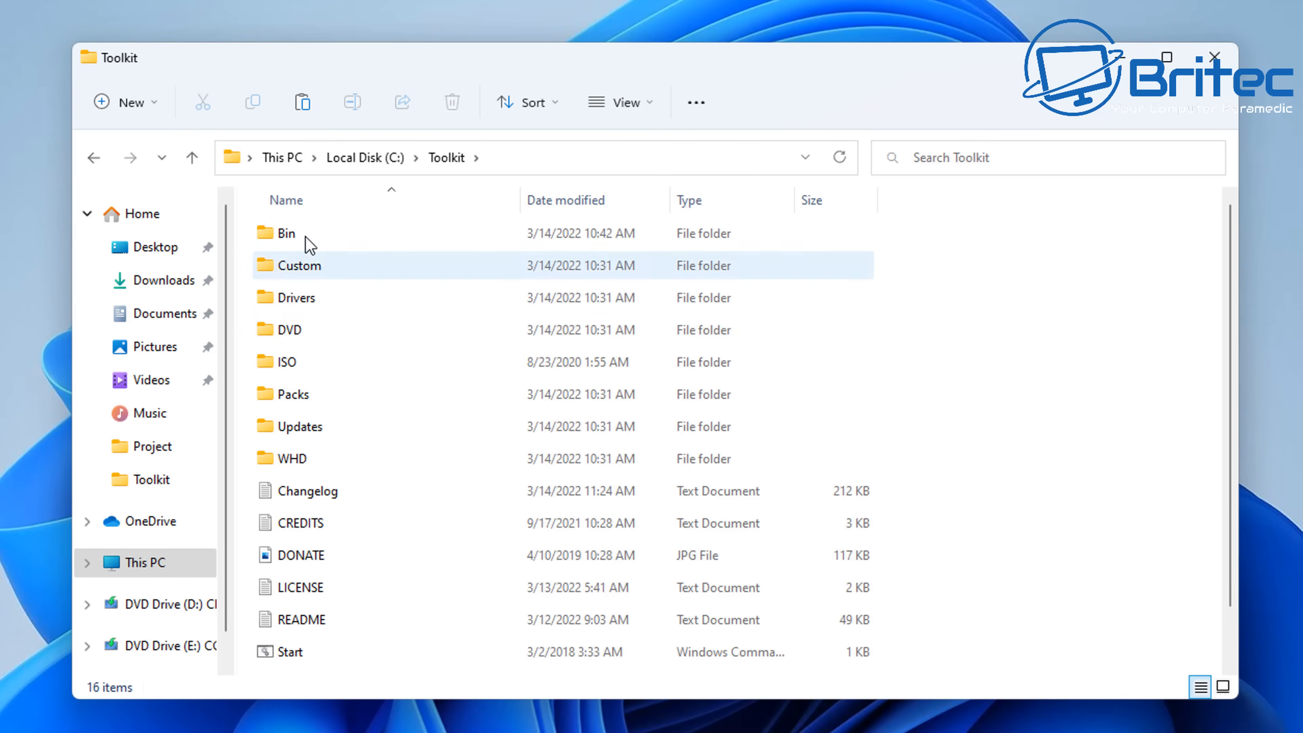
double_click(302, 334)
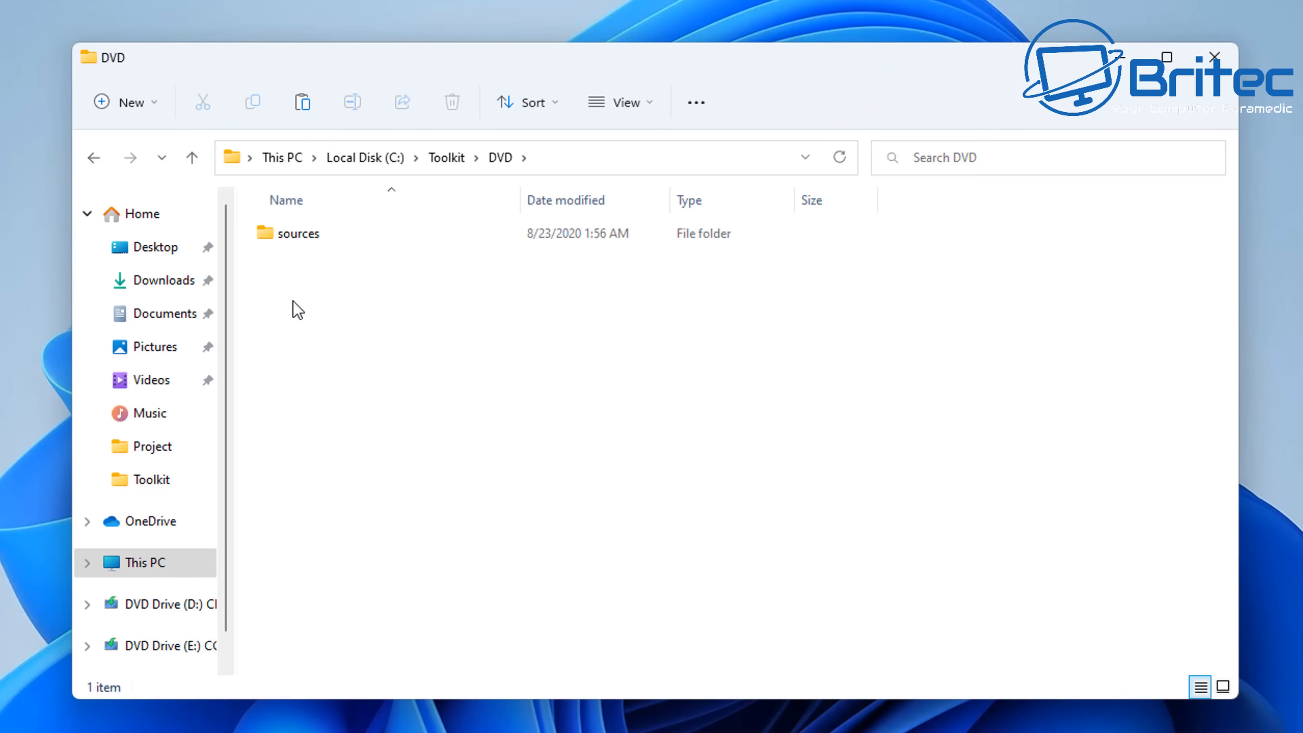
right_click(298, 310)
left_click(319, 329)
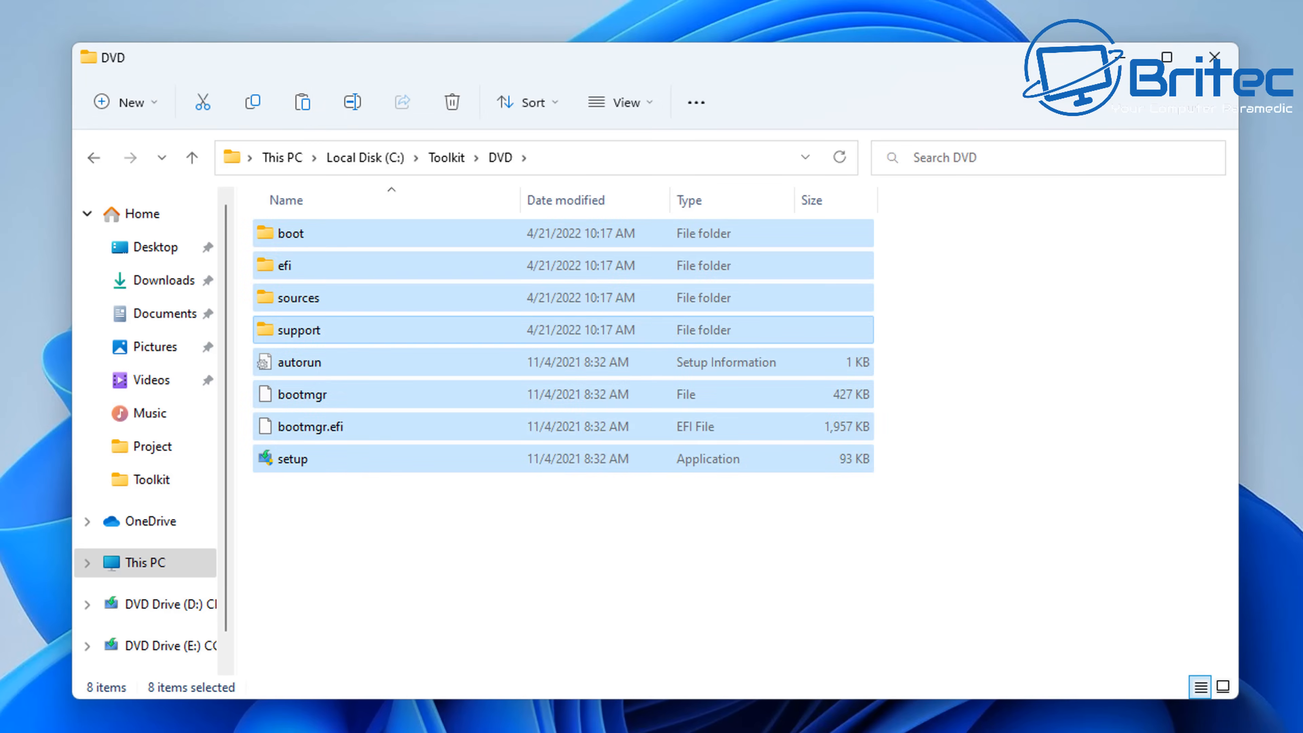
left_click(417, 574)
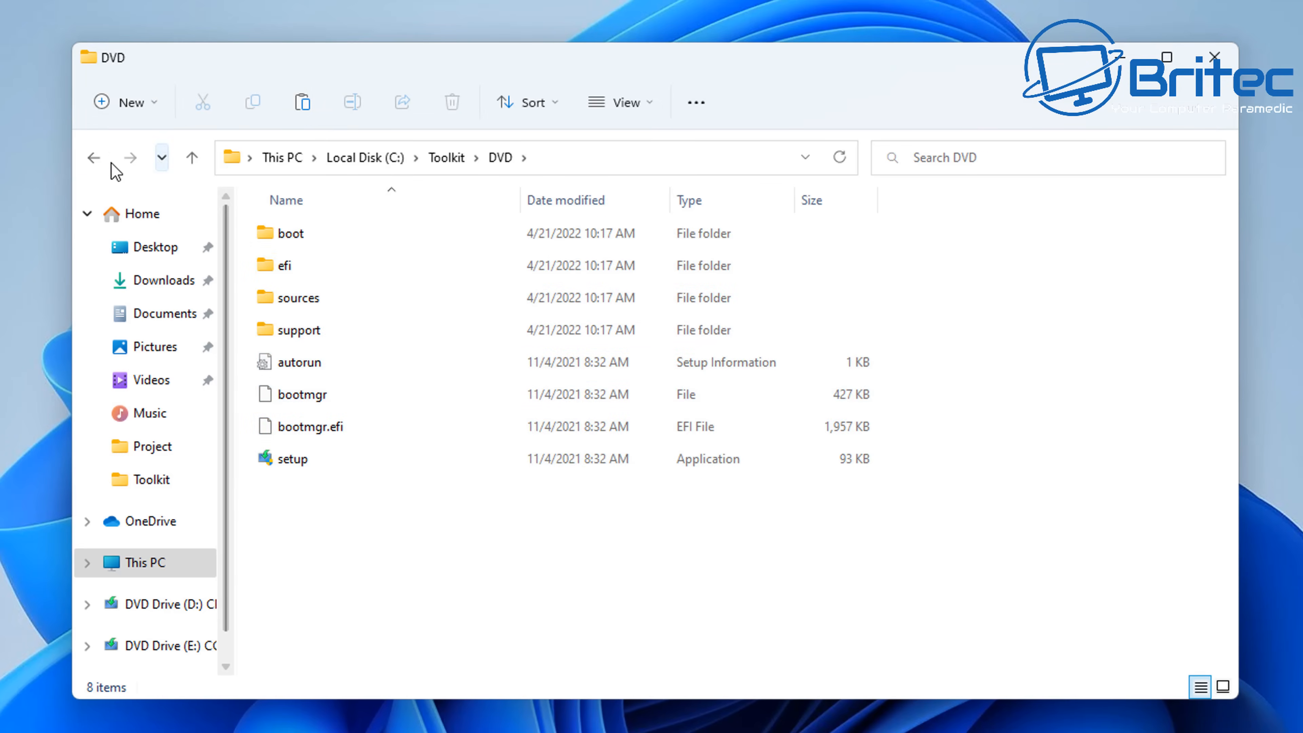
left_click(94, 160)
scroll(358, 508, "down", 1)
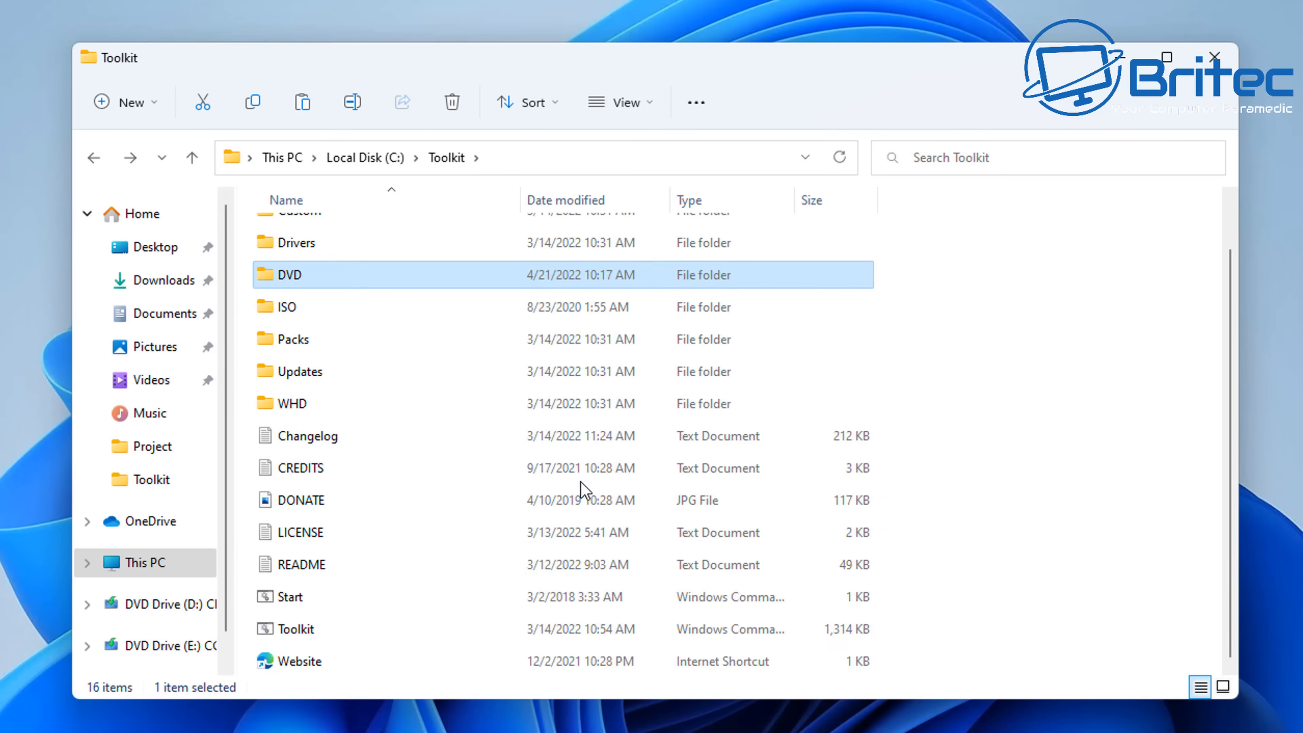
left_click(1215, 56)
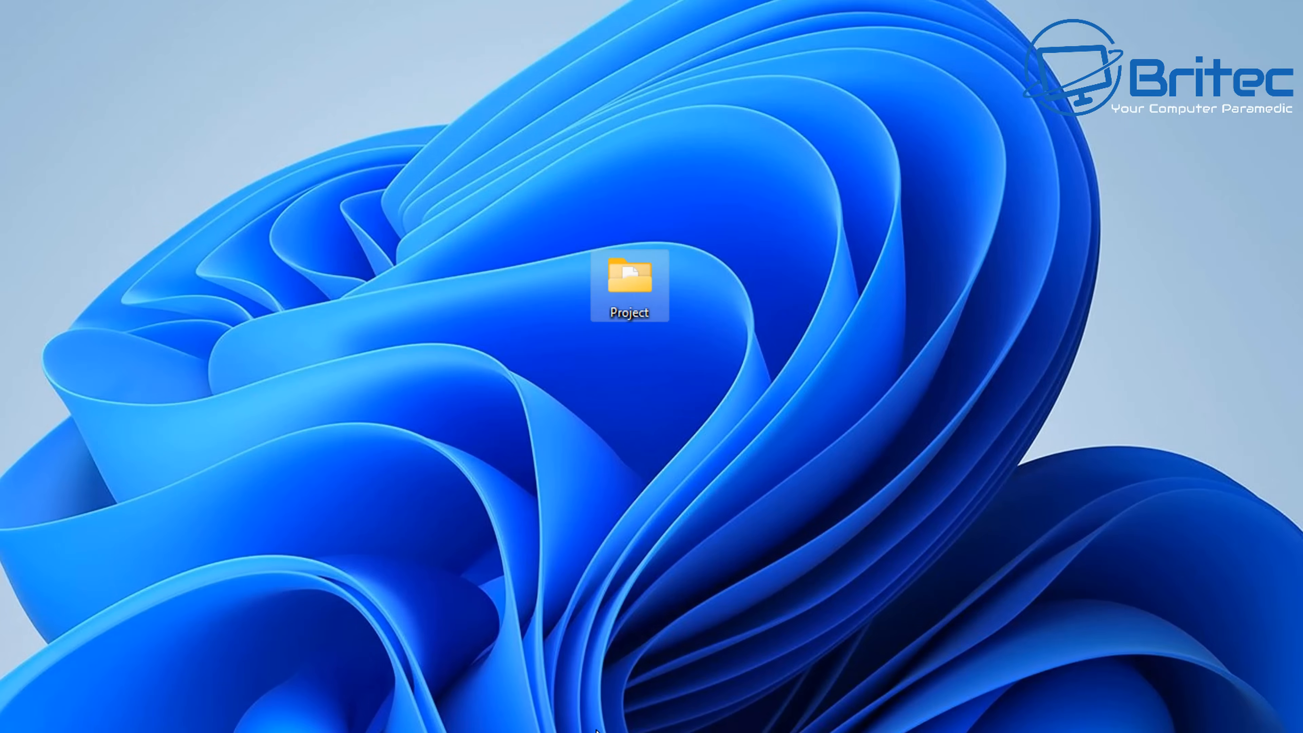
- Eject DVD drives D: and E: from This PC and close the window
key("super+e")
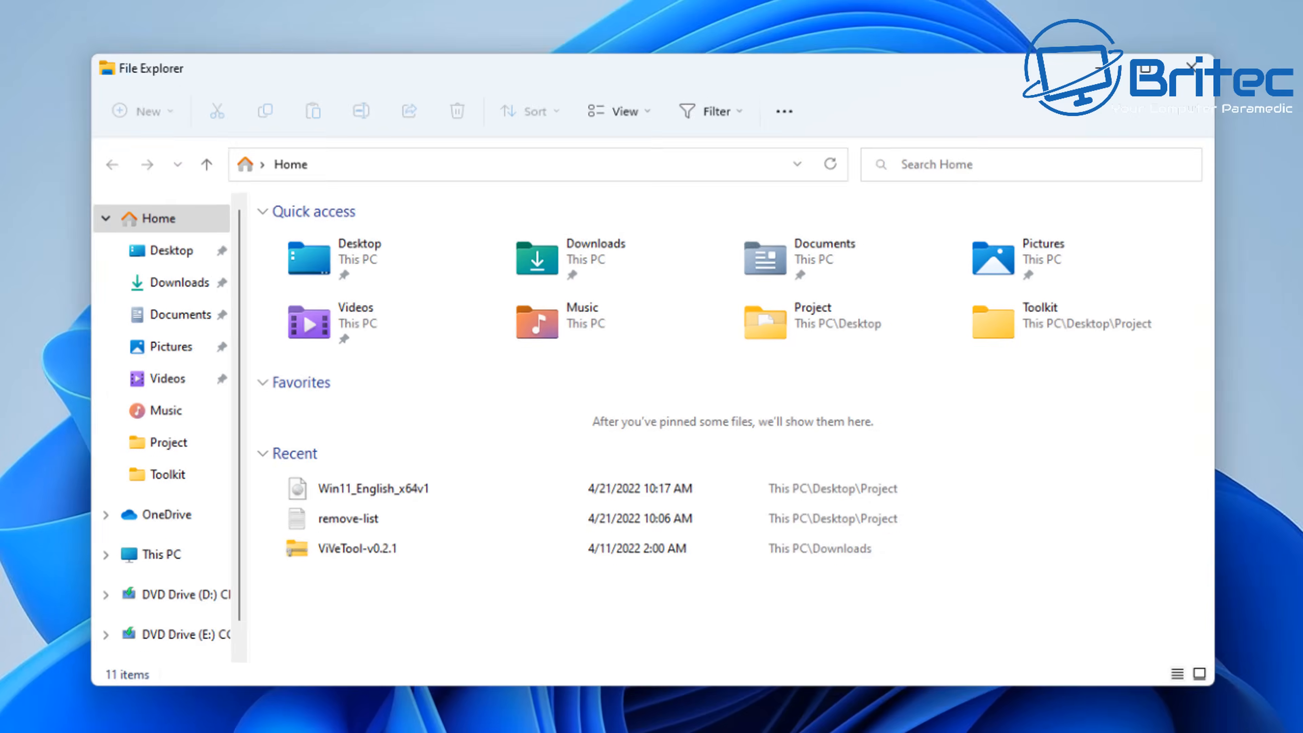
left_click(146, 562)
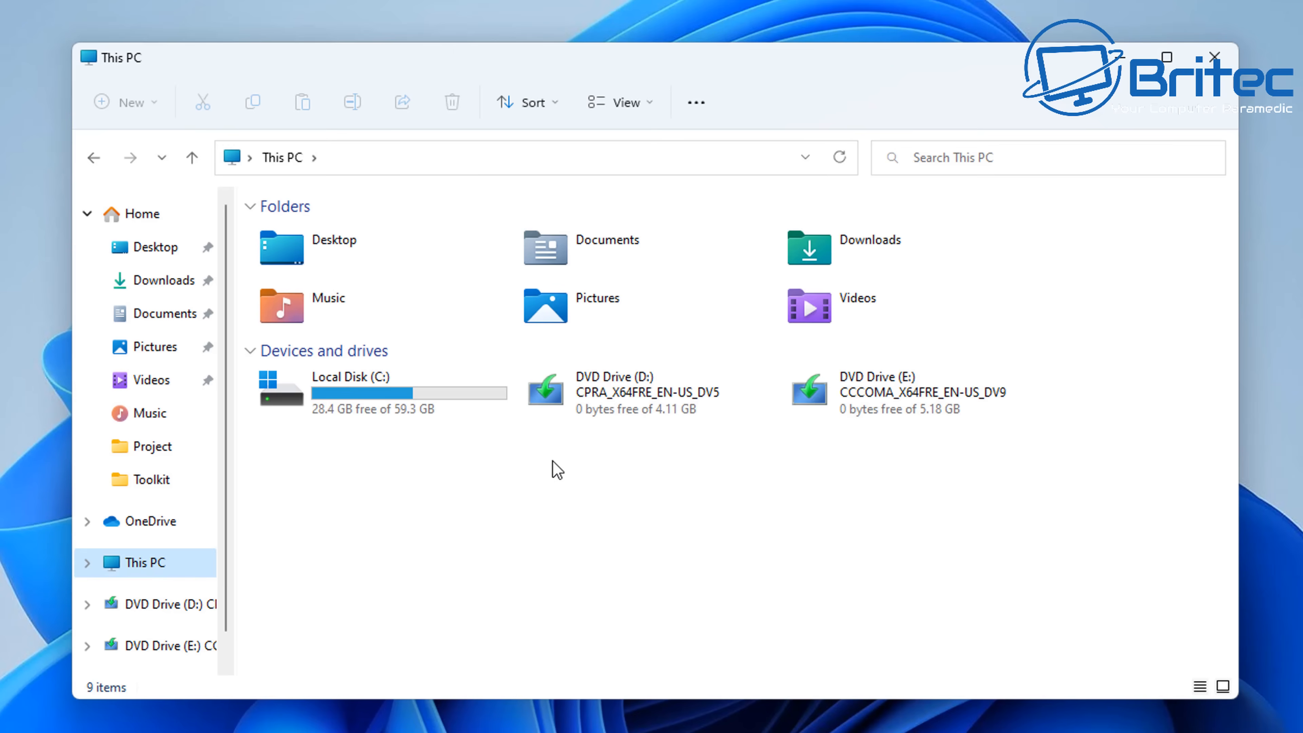
right_click(629, 395)
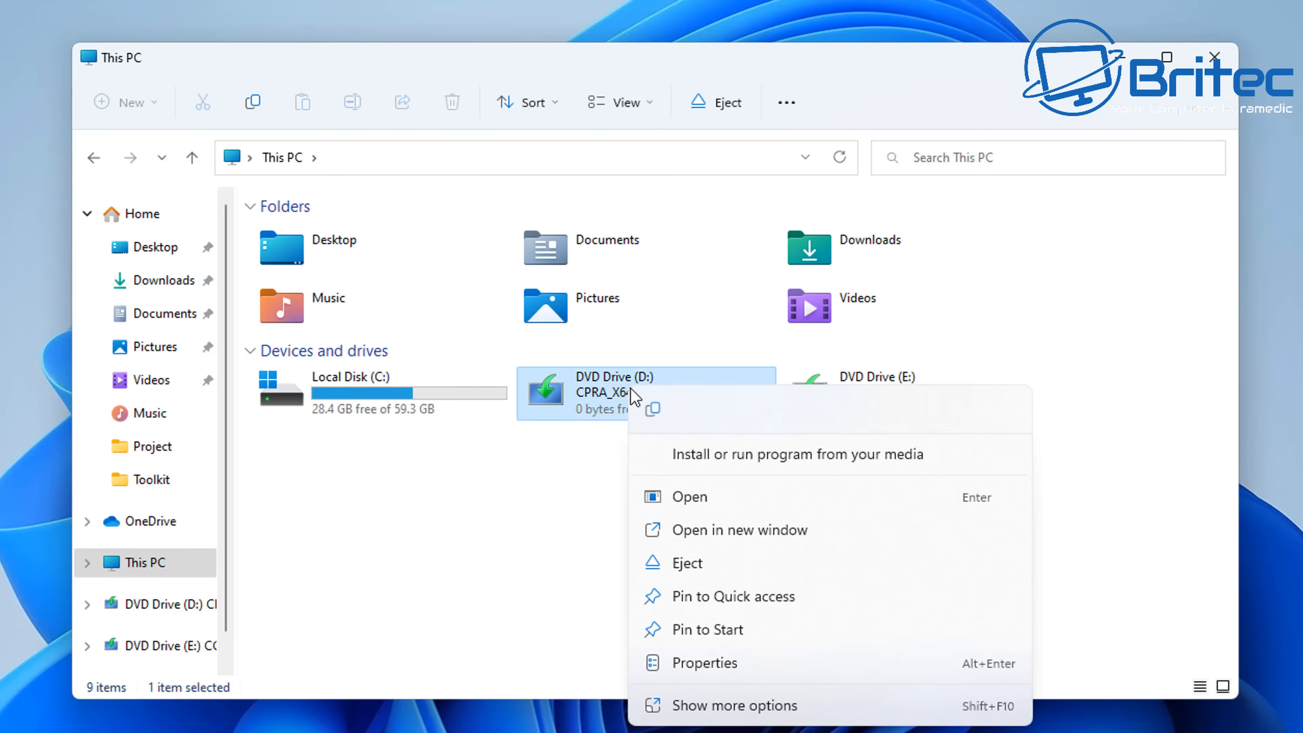
left_click(693, 574)
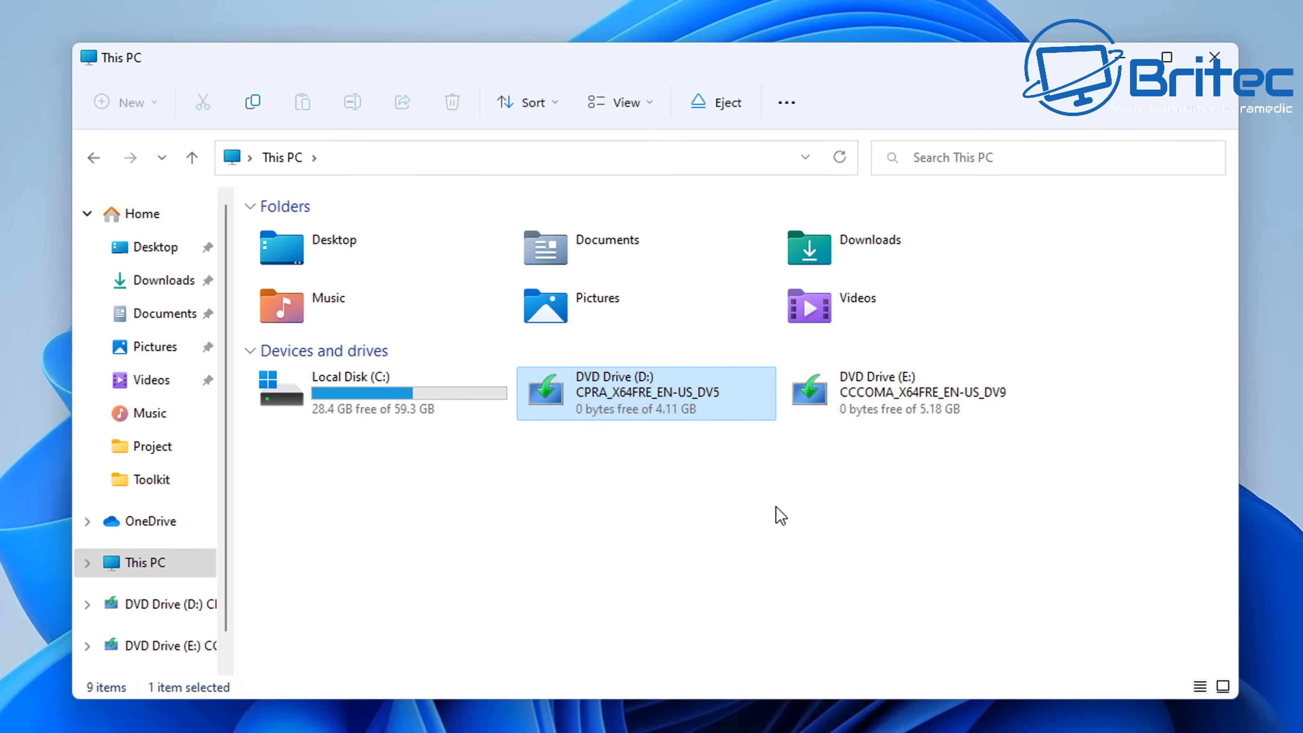
right_click(860, 395)
left_click(914, 567)
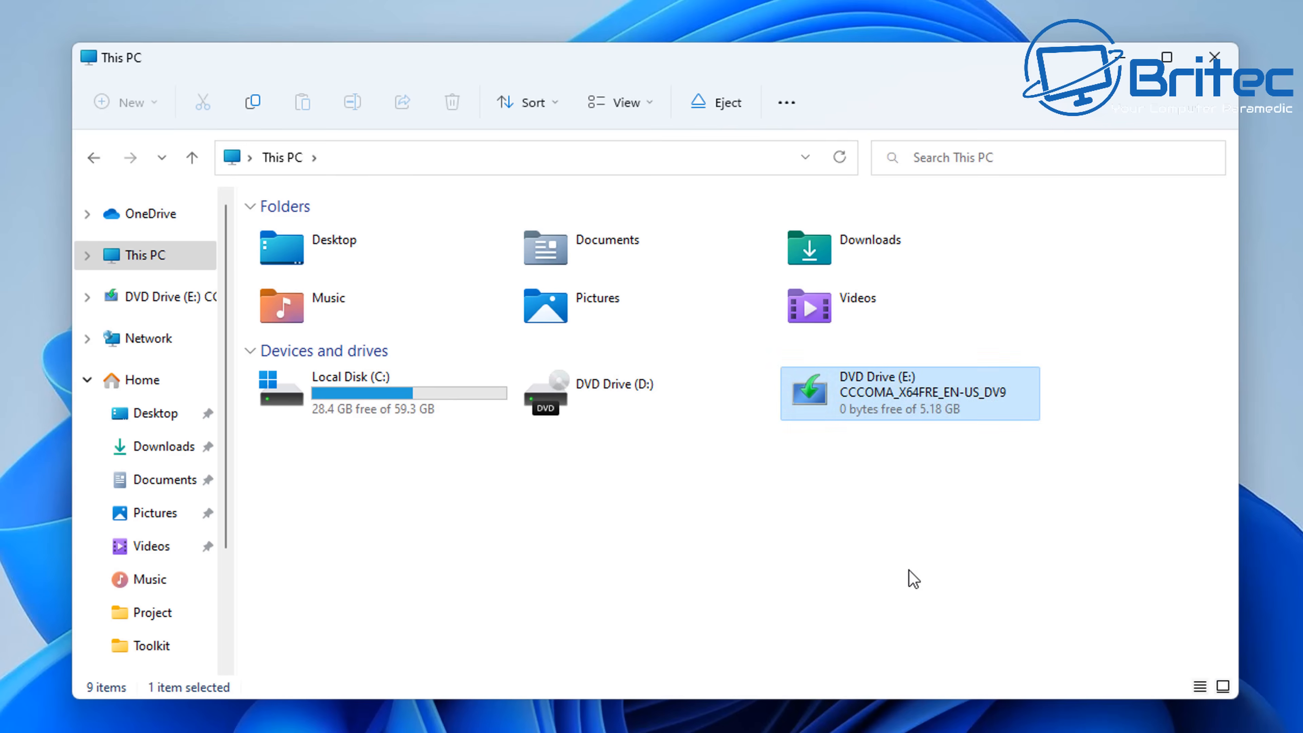
left_click(1215, 57)
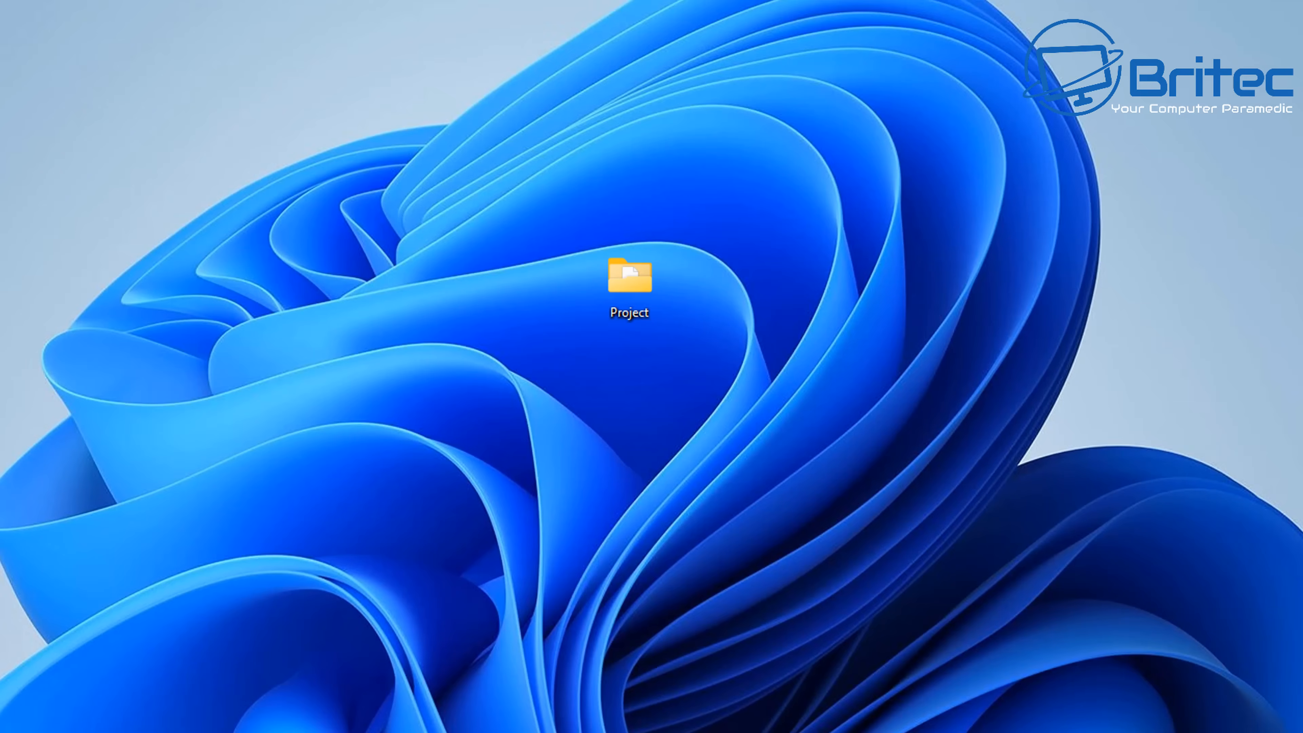
- Locate install.wim in C:\Toolkit\DVD\sources and check its file type and size, closing the folder window when done
key("super+e")
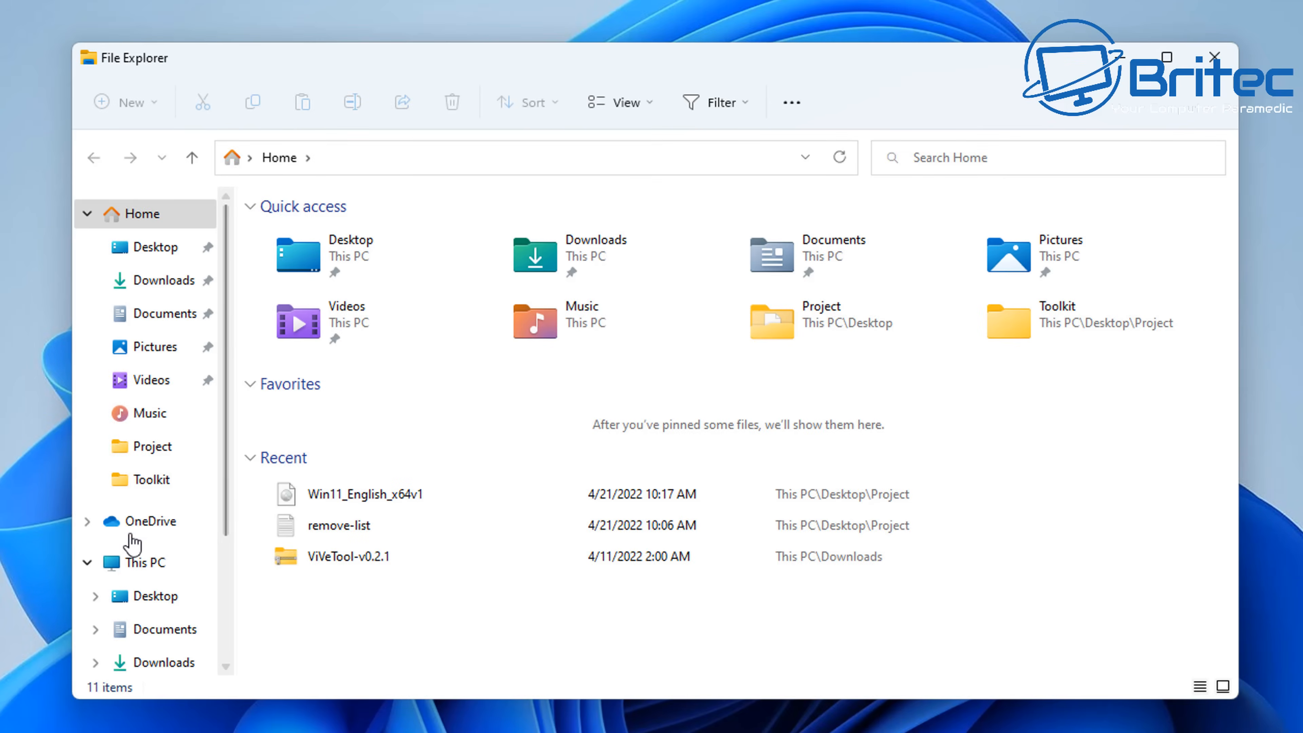
left_click(152, 567)
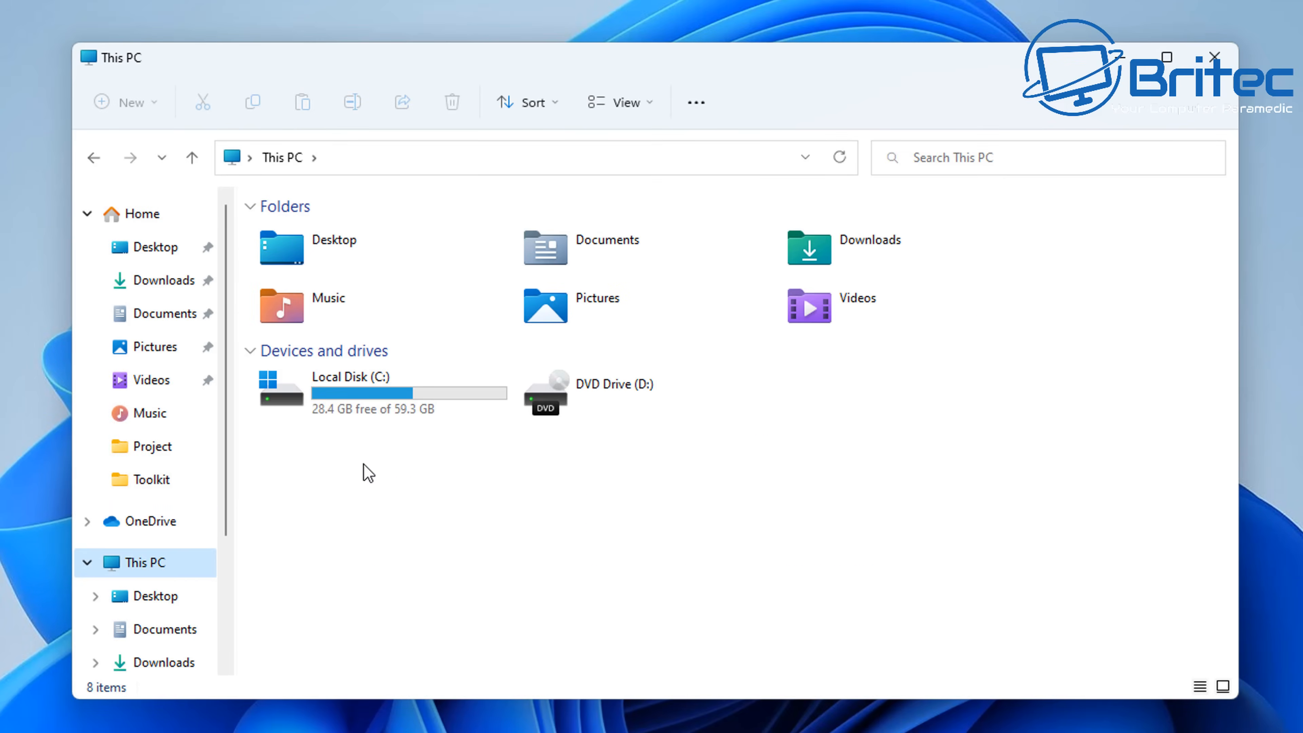
double_click(351, 399)
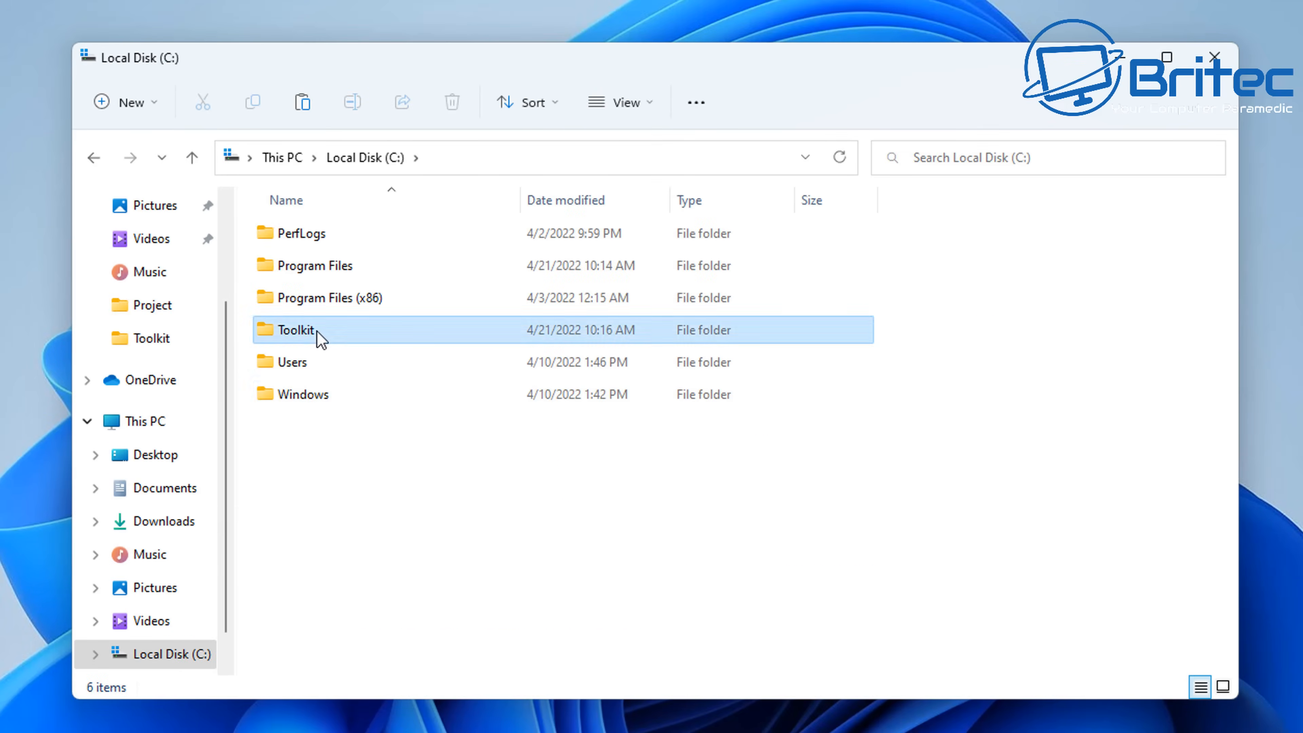
double_click(318, 334)
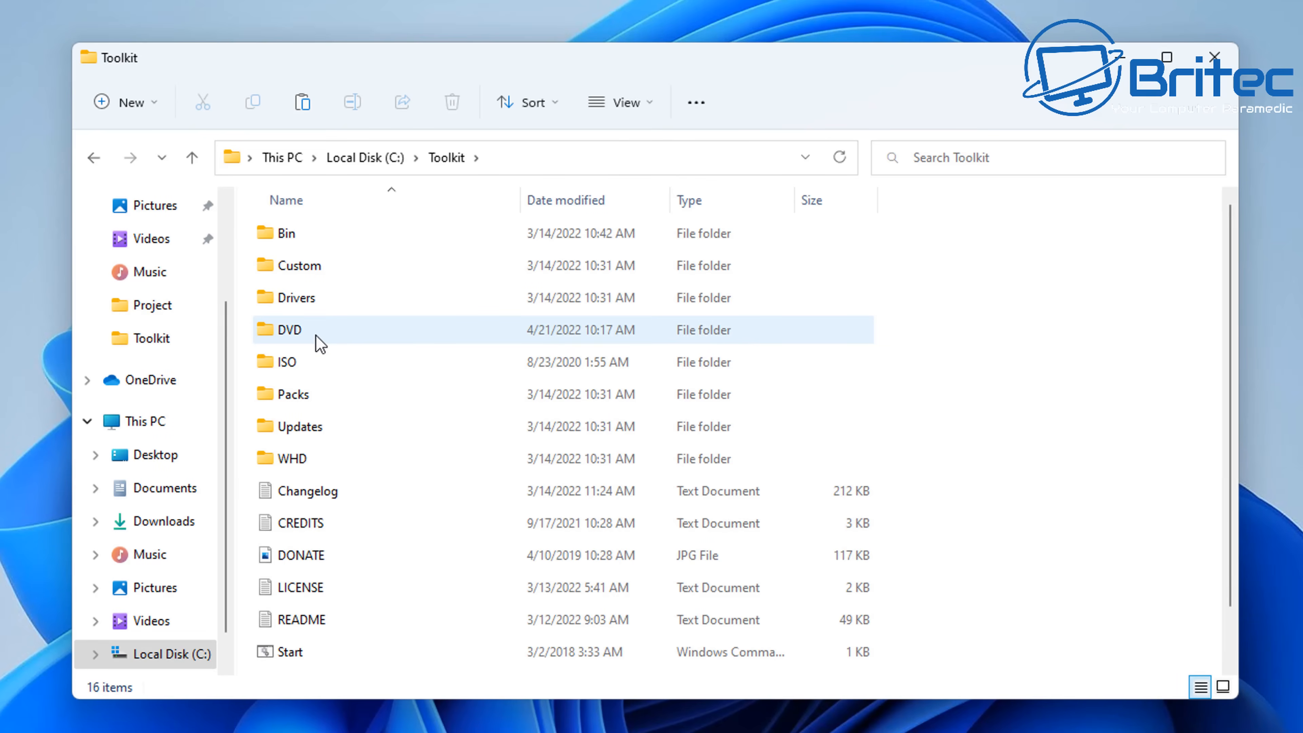
double_click(316, 337)
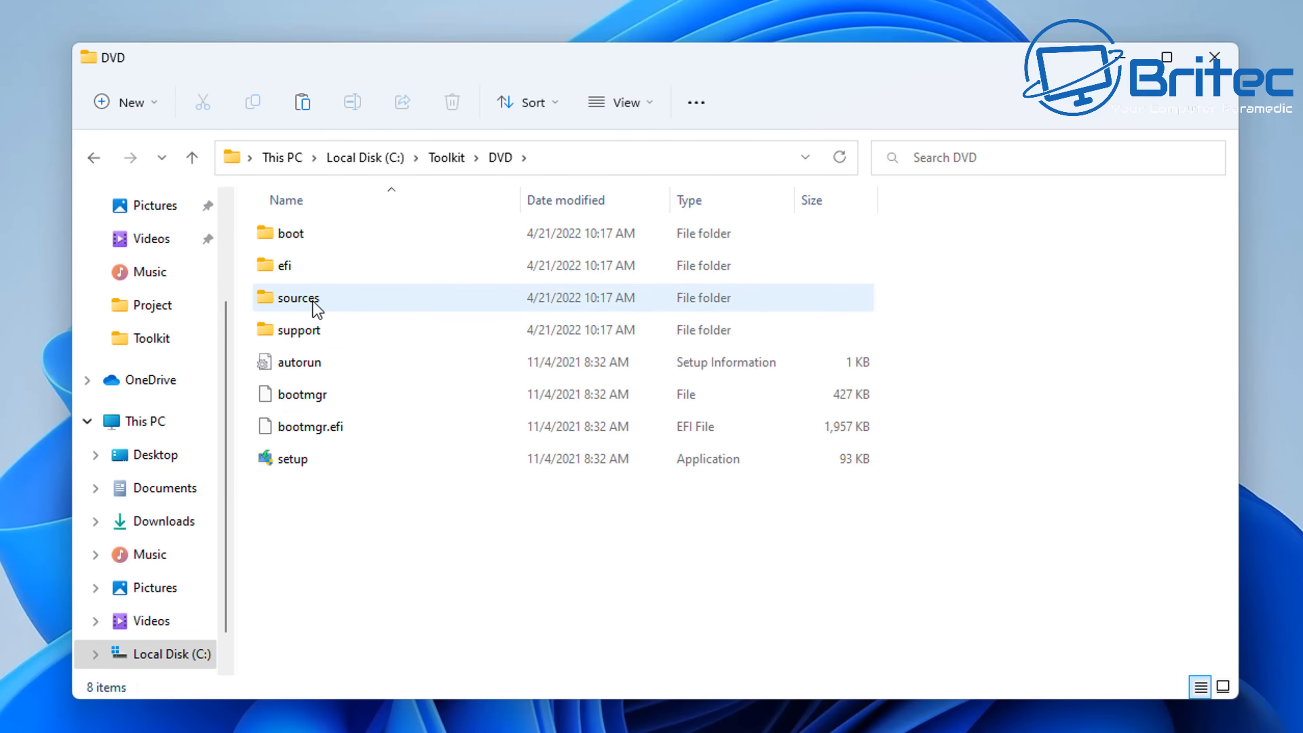
double_click(313, 302)
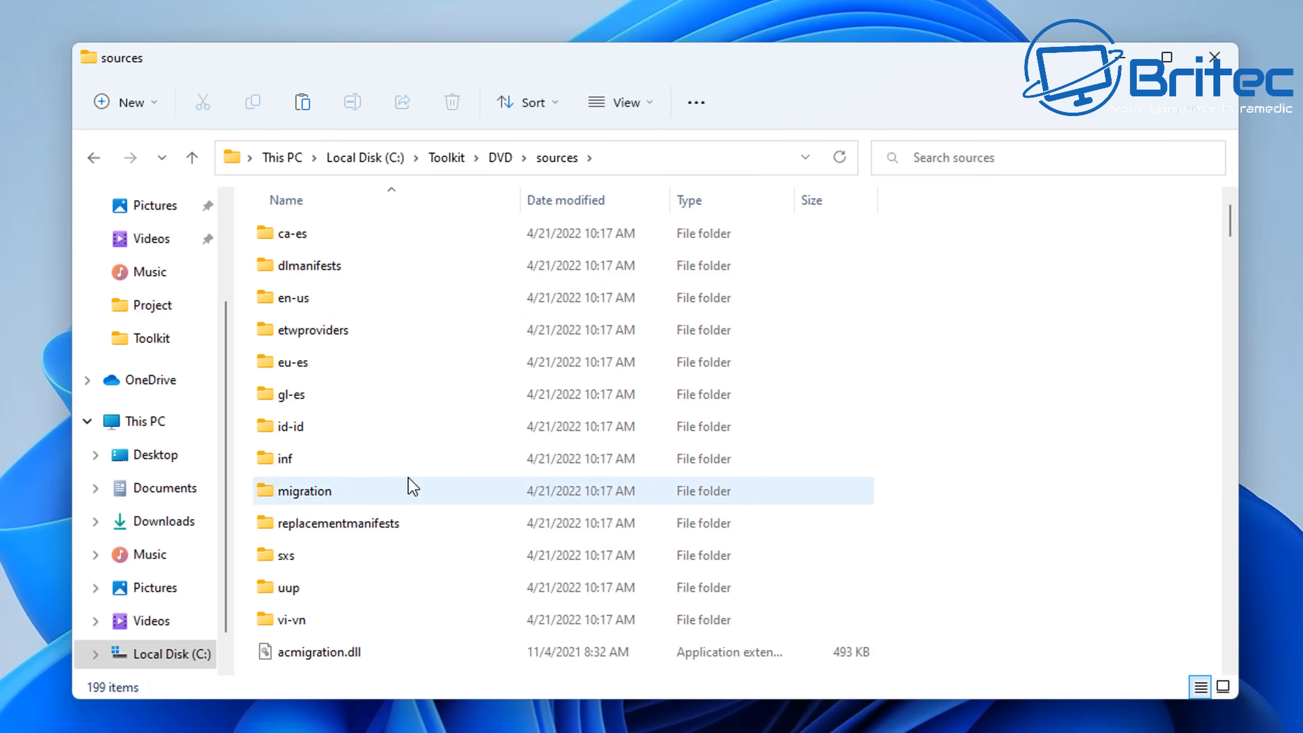
scroll(410, 490, "down", 13)
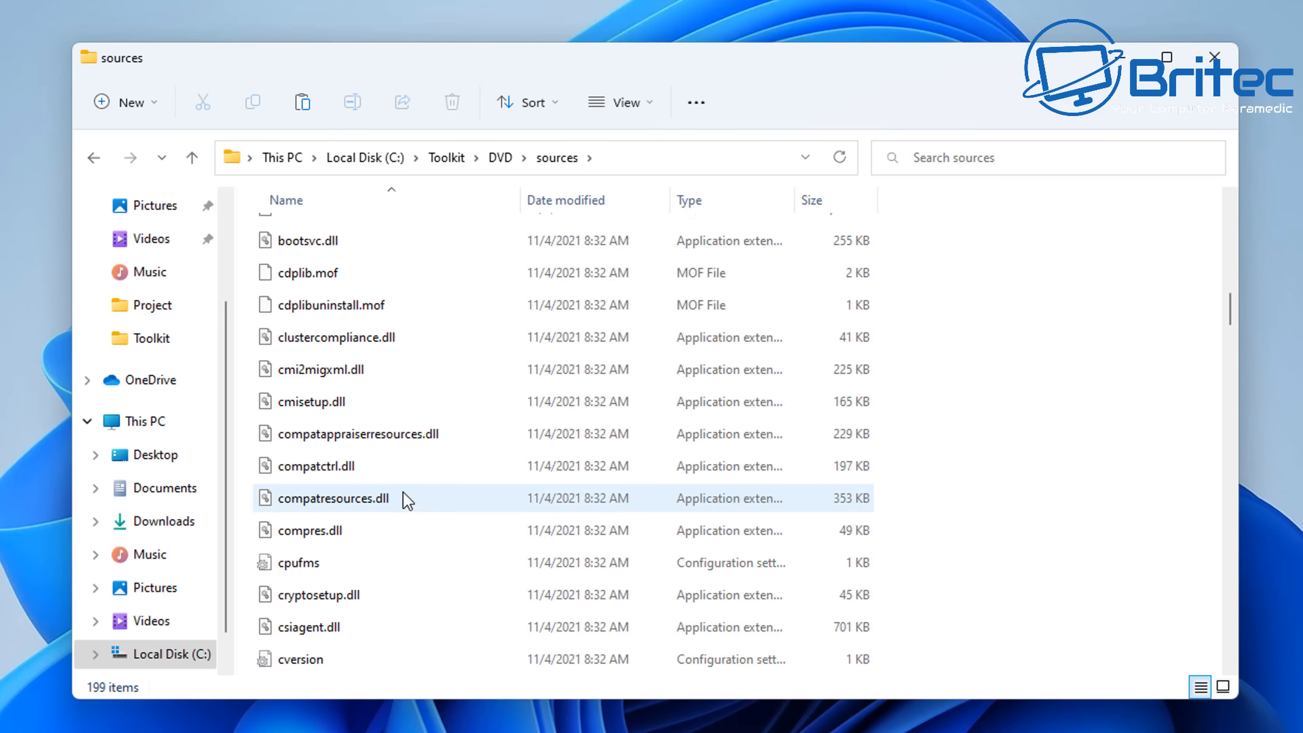
scroll(405, 499, "down", 15)
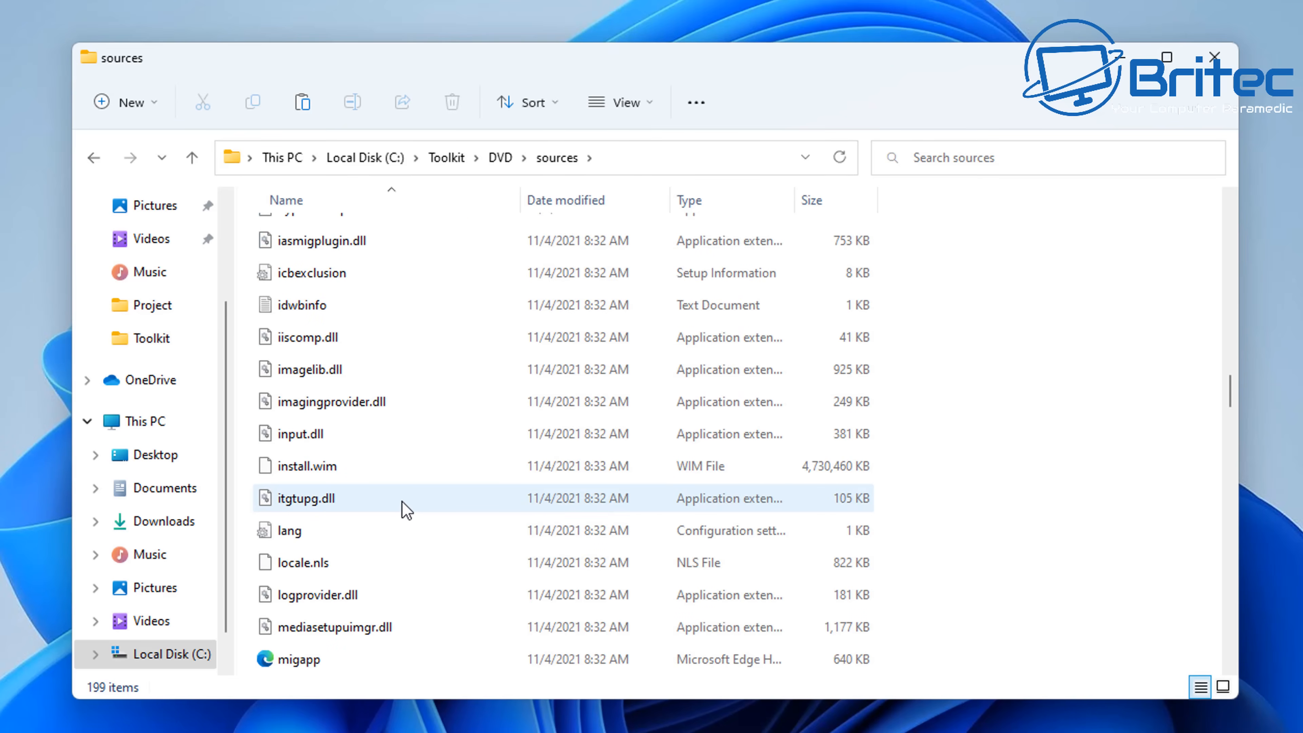
left_click(314, 467)
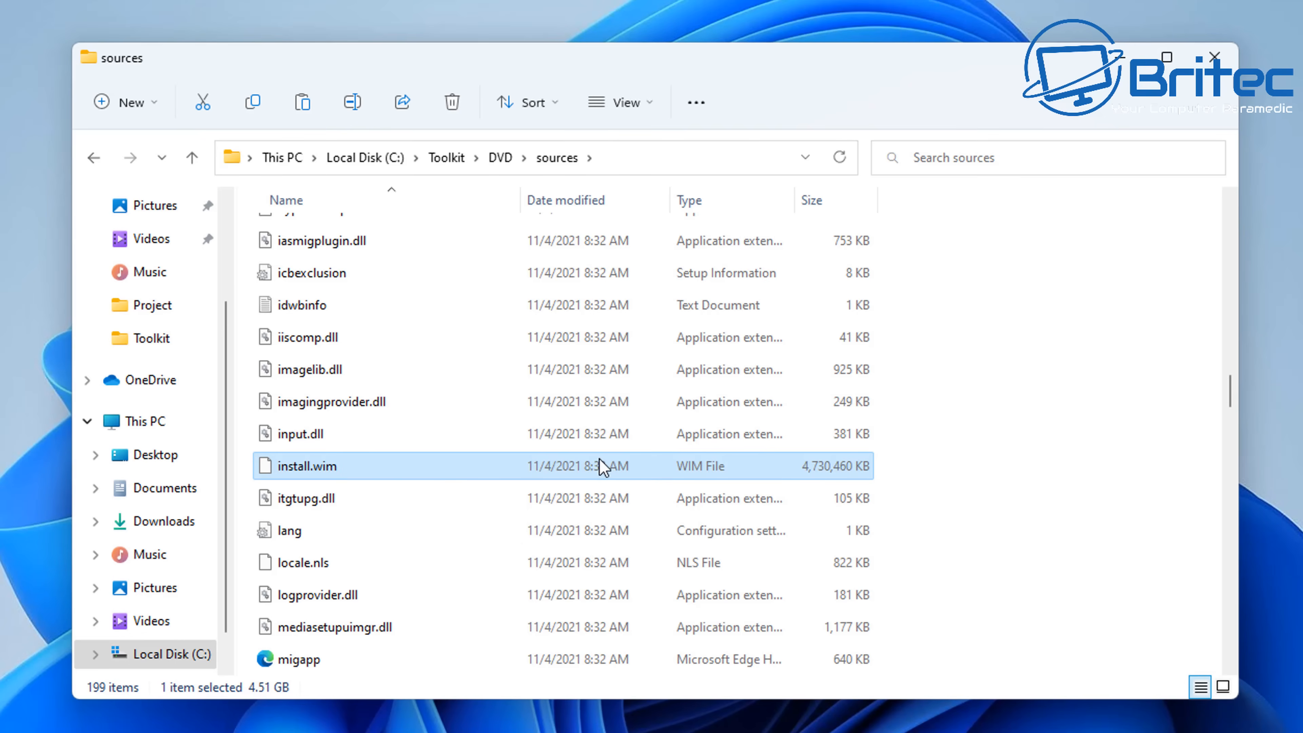
left_click(1216, 56)
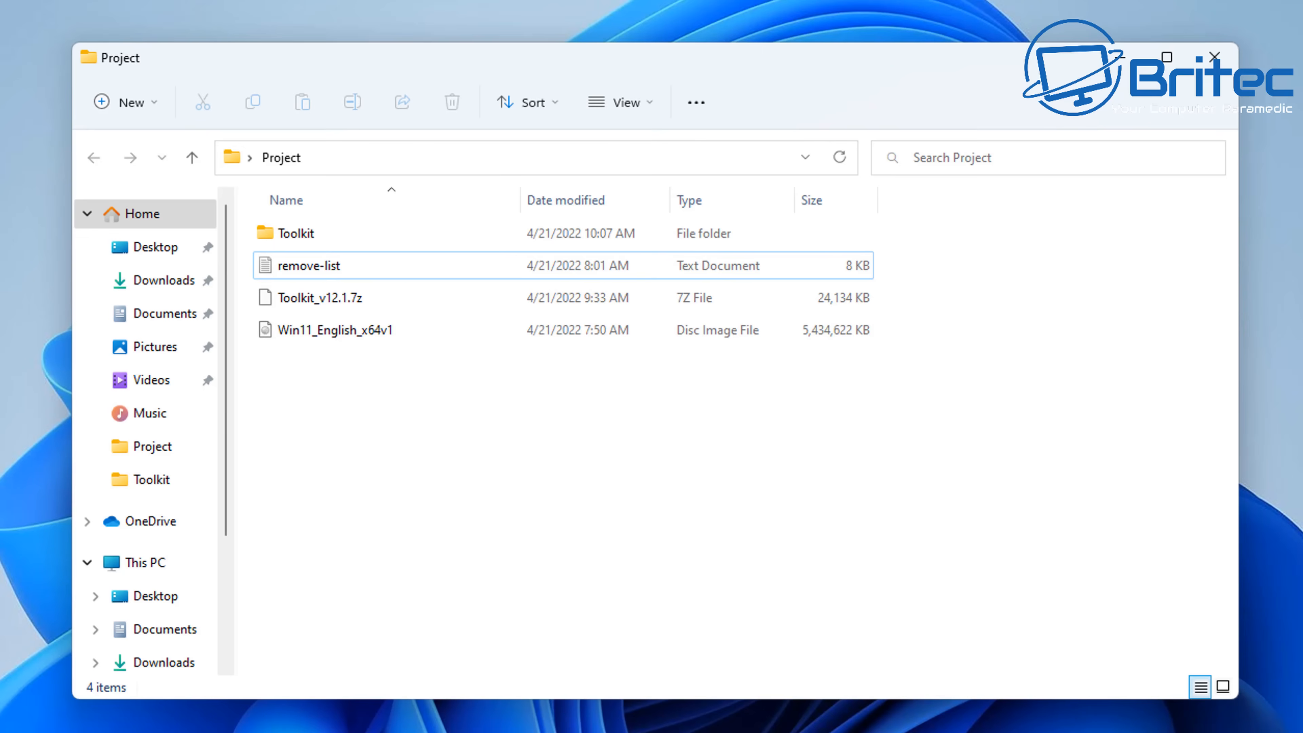
- Close the Project folder and open C:\Toolkit\Bin\Lists in File Explorer
left_click(1207, 65)
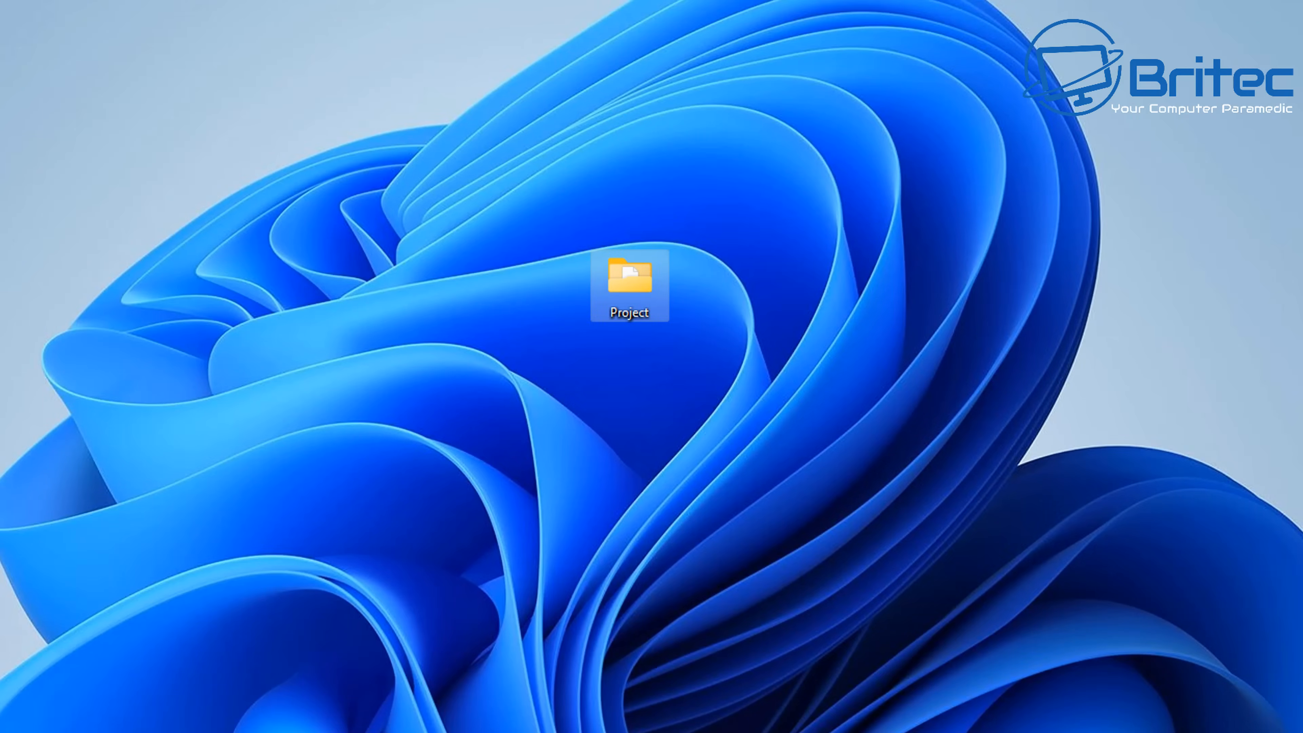
key("super+e")
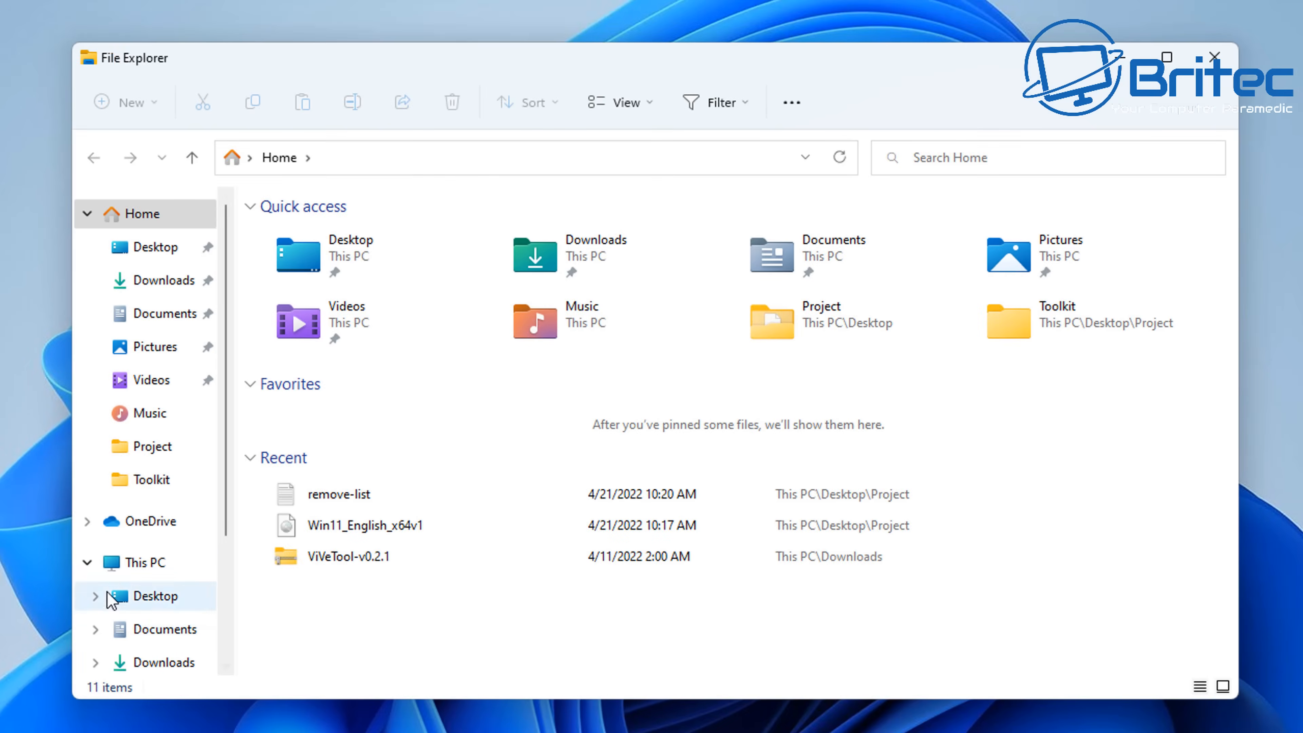
left_click(139, 564)
left_click(394, 411)
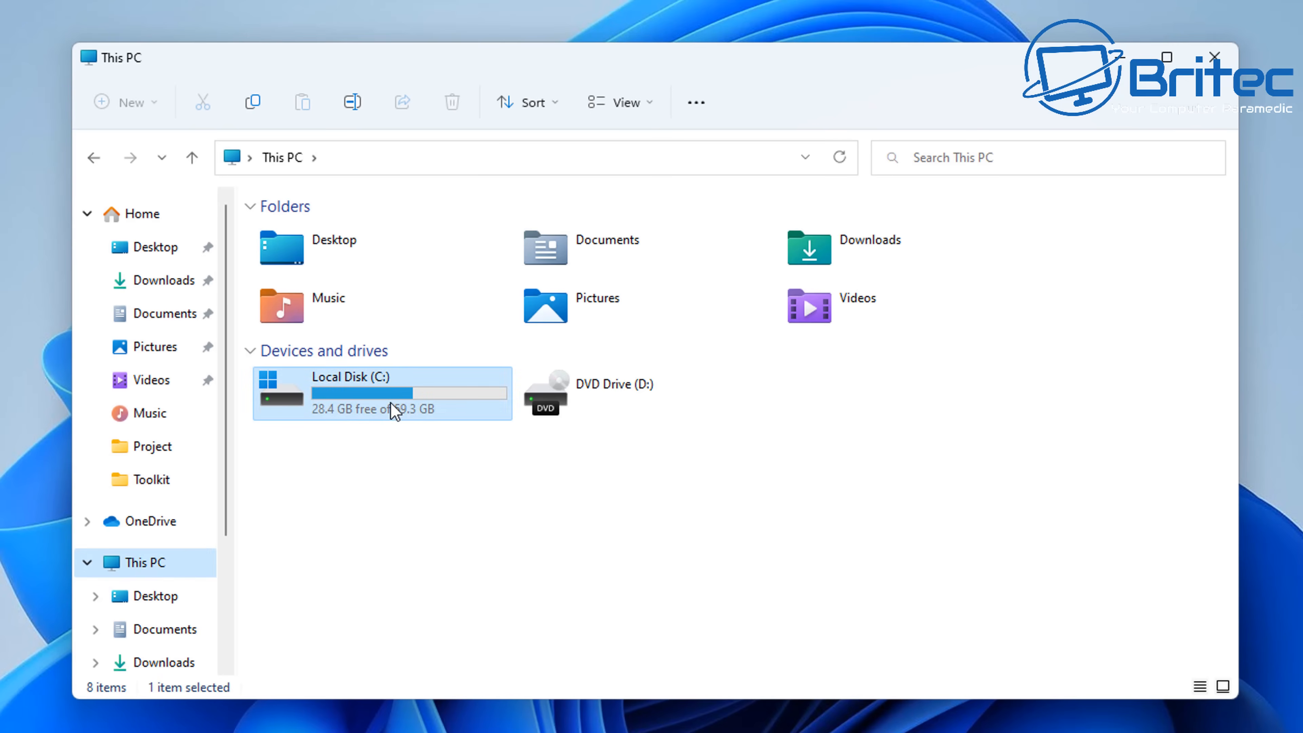
double_click(394, 411)
double_click(331, 339)
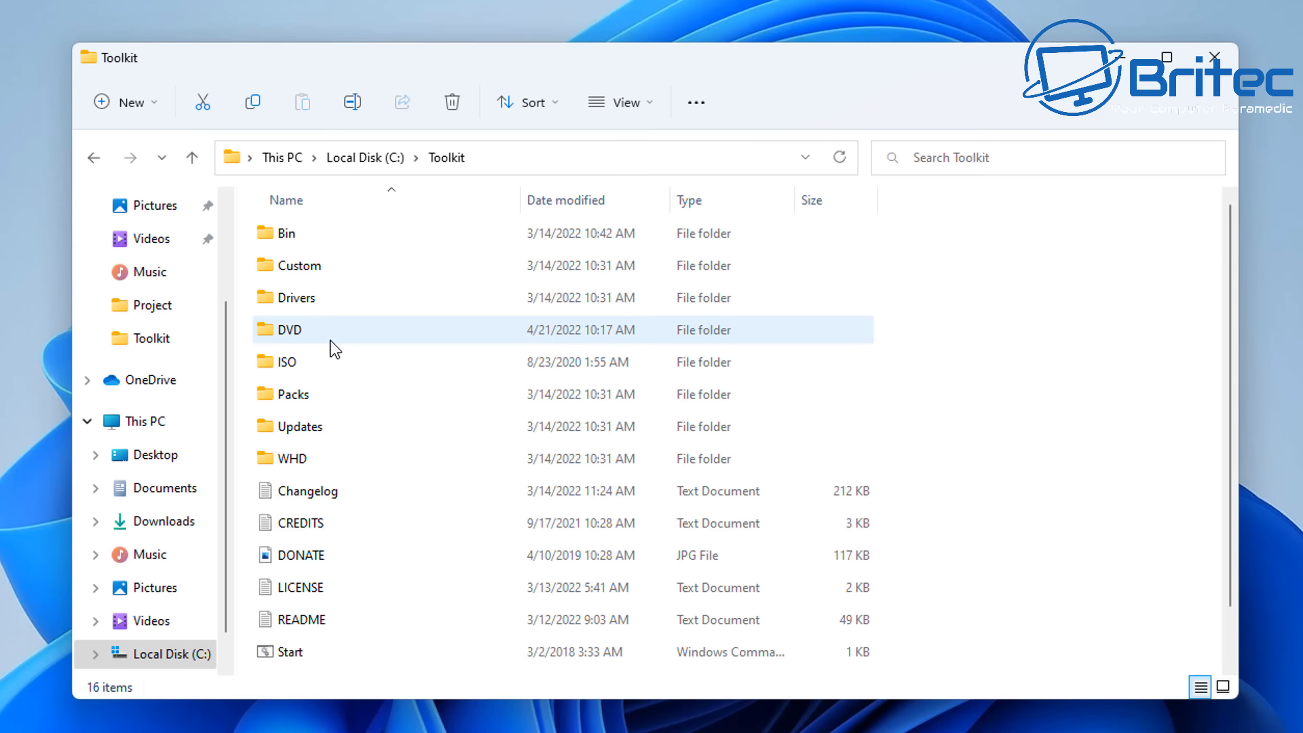
double_click(303, 240)
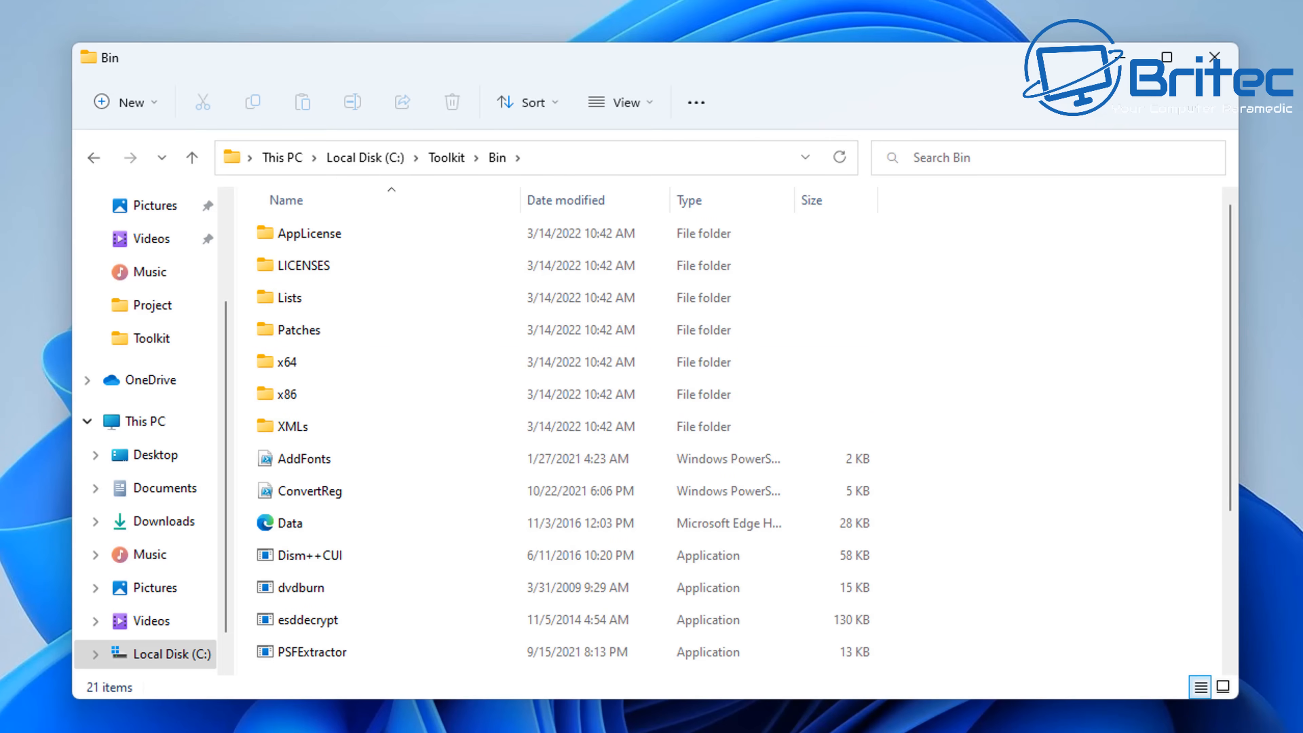
double_click(280, 300)
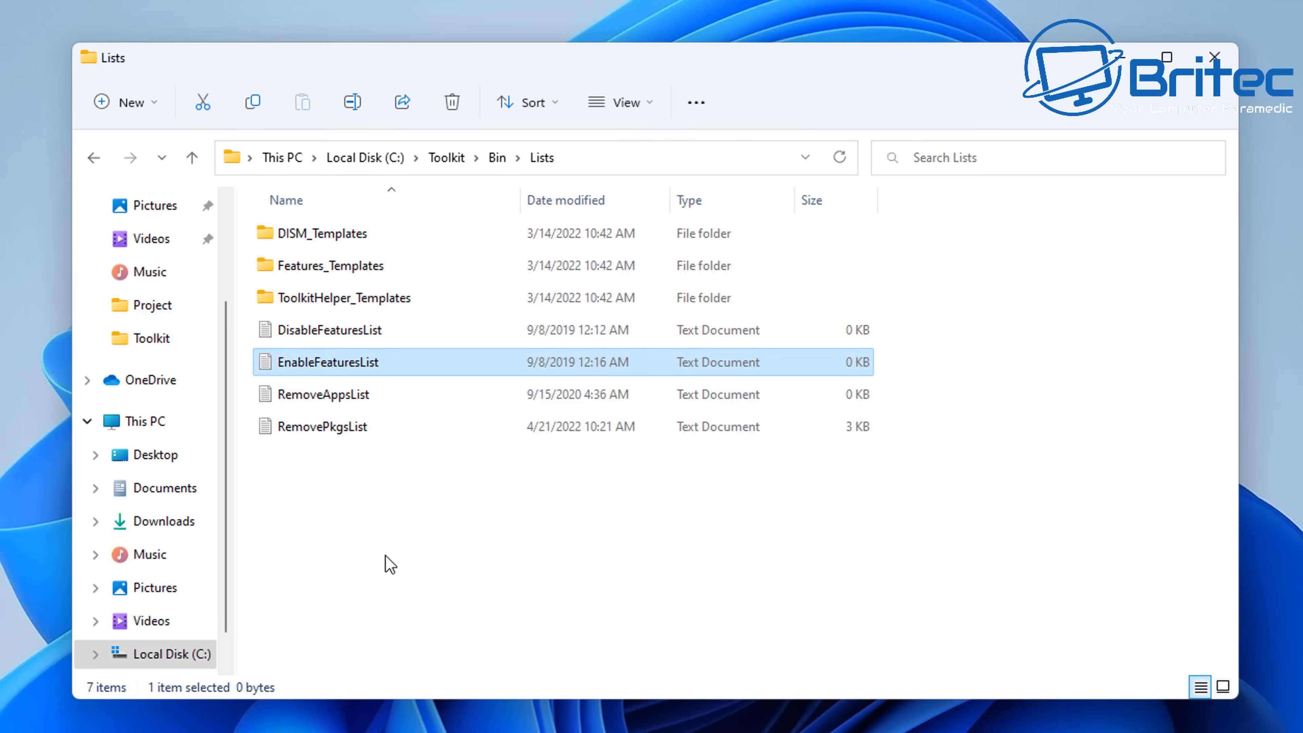
- Paste the app package list from Microsoft.549981C3F5F10 through Microsoft.ZuneVideo into RemoveAppsList, save it, then reopen the file to check its contents
double_click(343, 399)
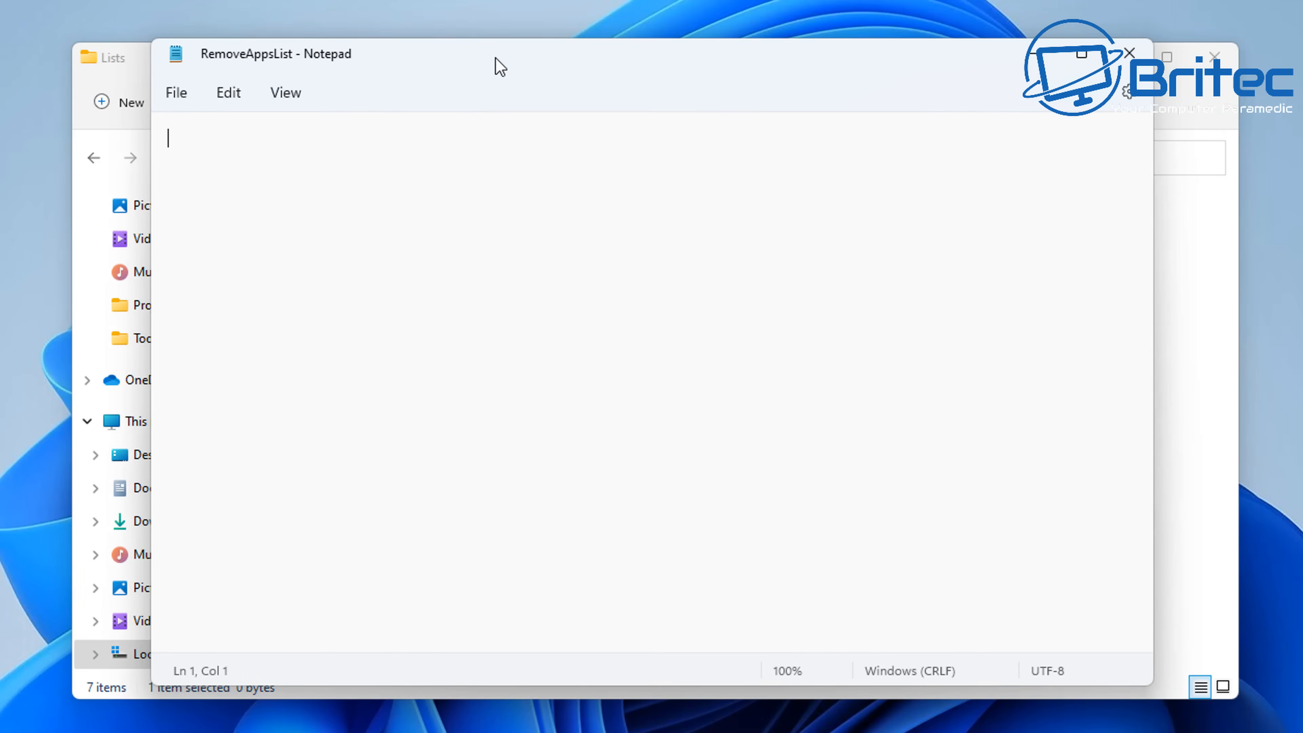
right_click(216, 154)
left_click(270, 304)
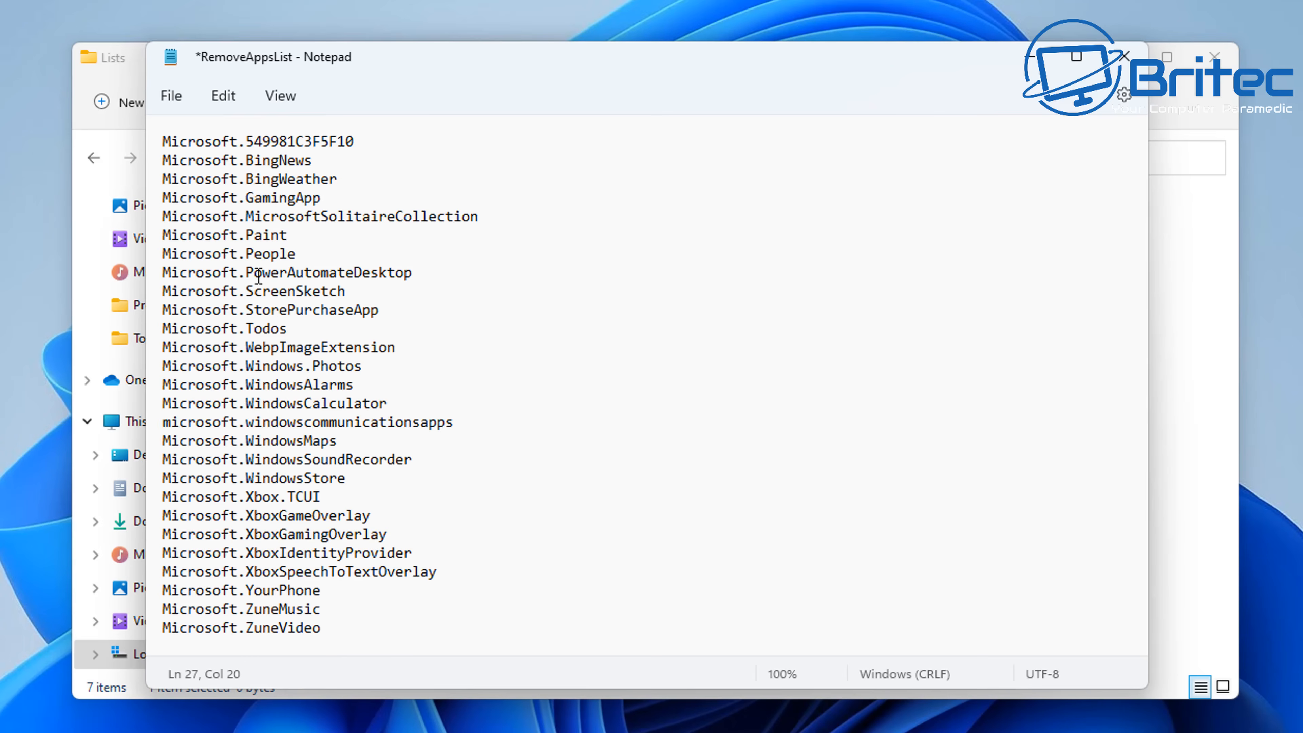
left_click(171, 97)
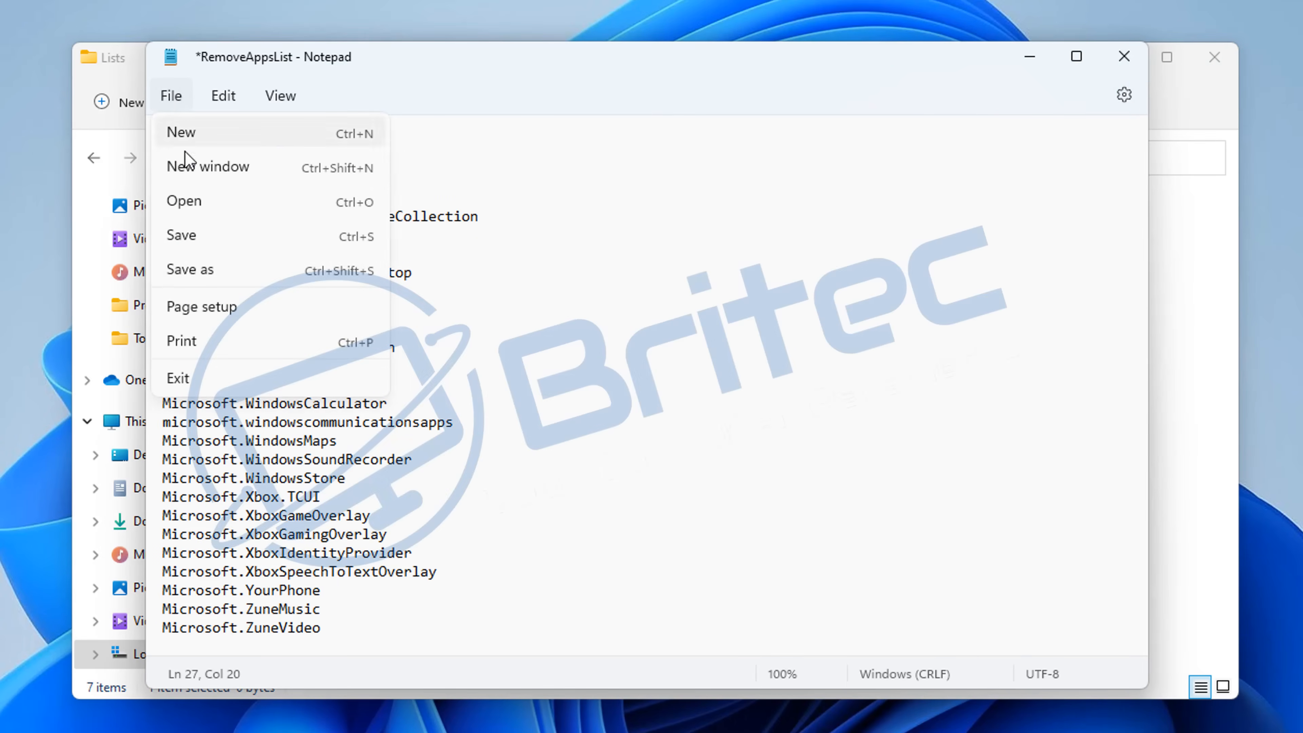
left_click(194, 257)
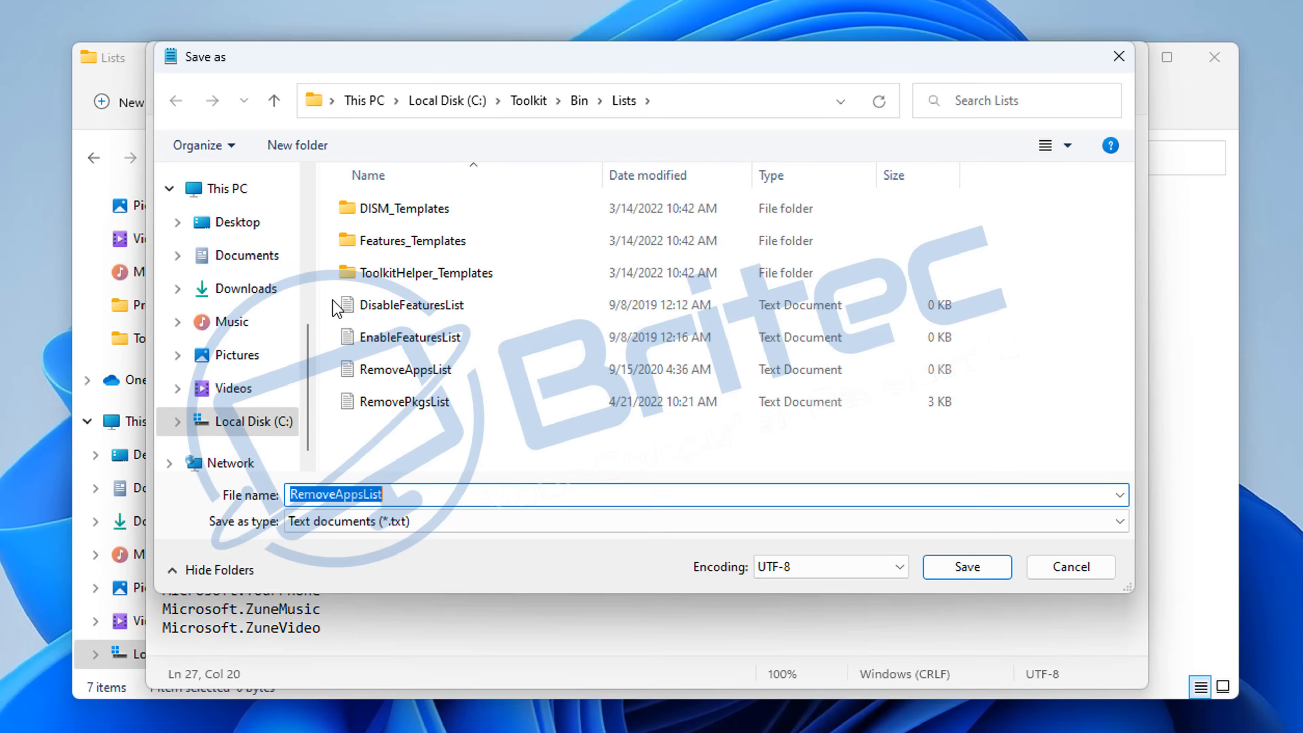
left_click(1071, 567)
left_click(170, 97)
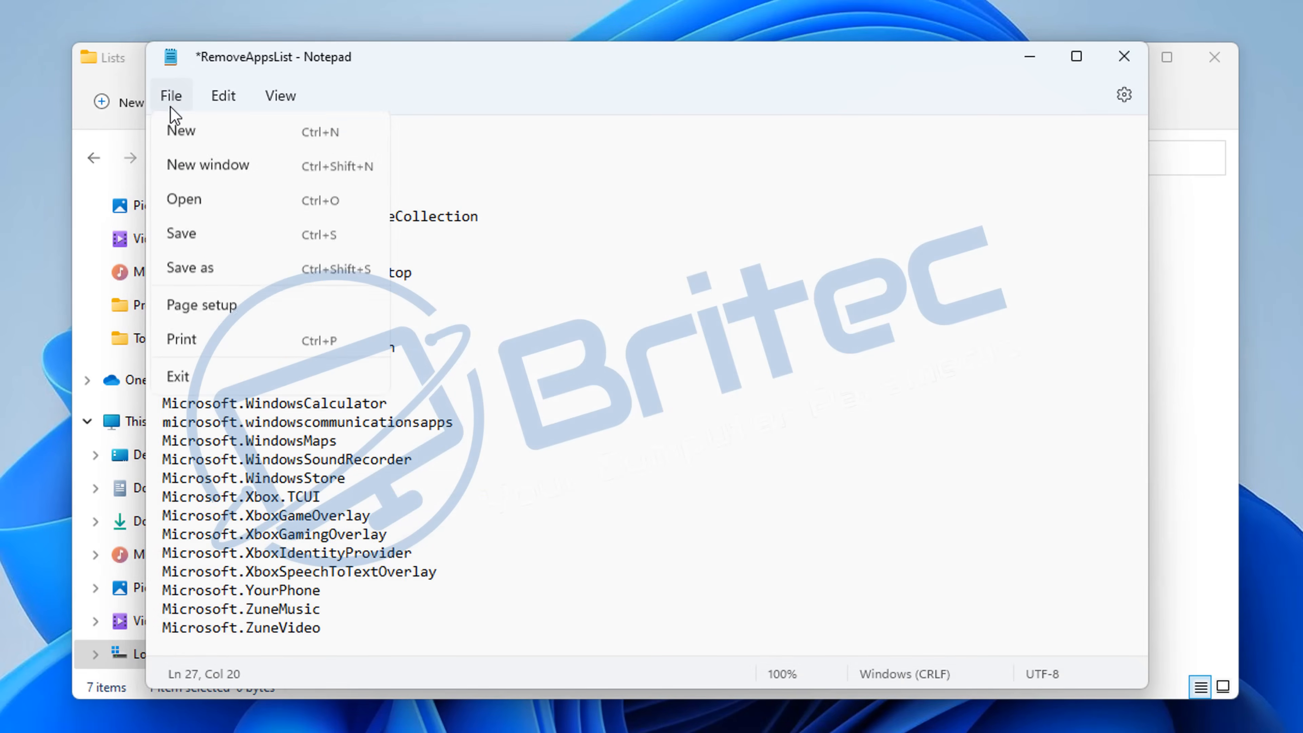
left_click(176, 234)
left_click(1124, 57)
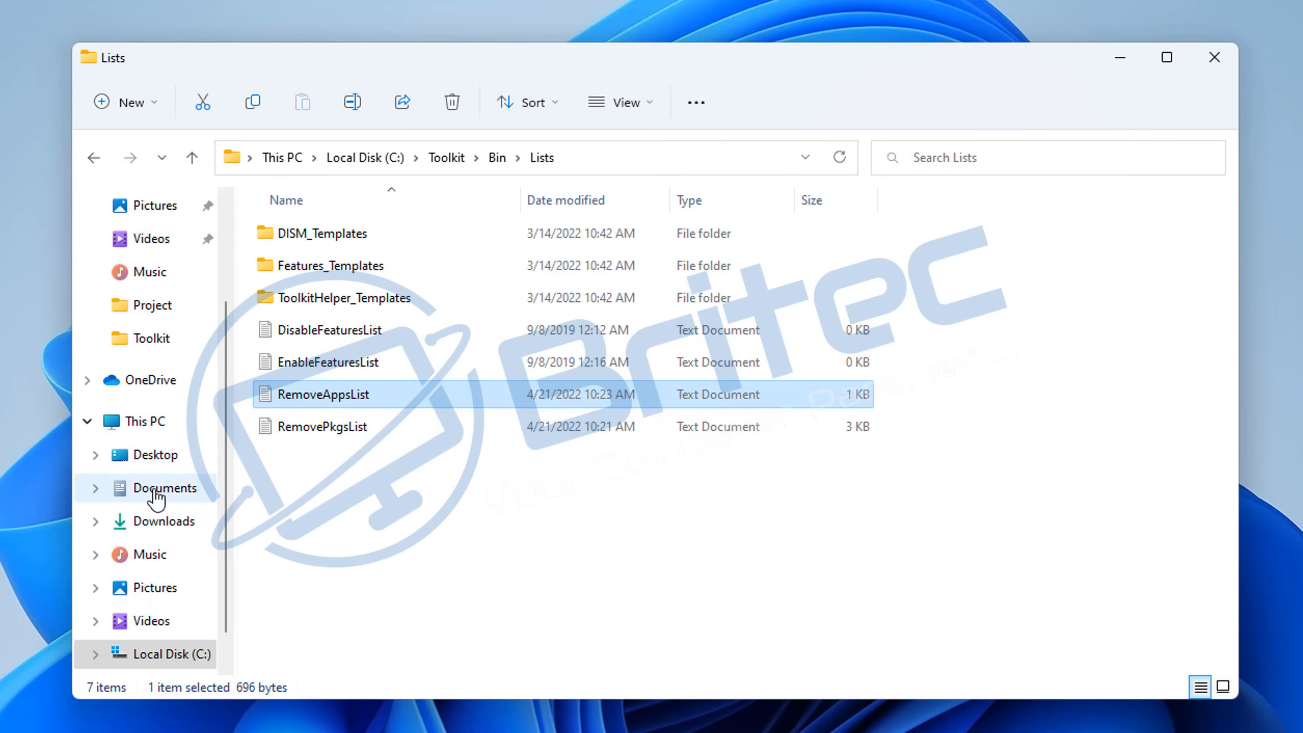
double_click(317, 400)
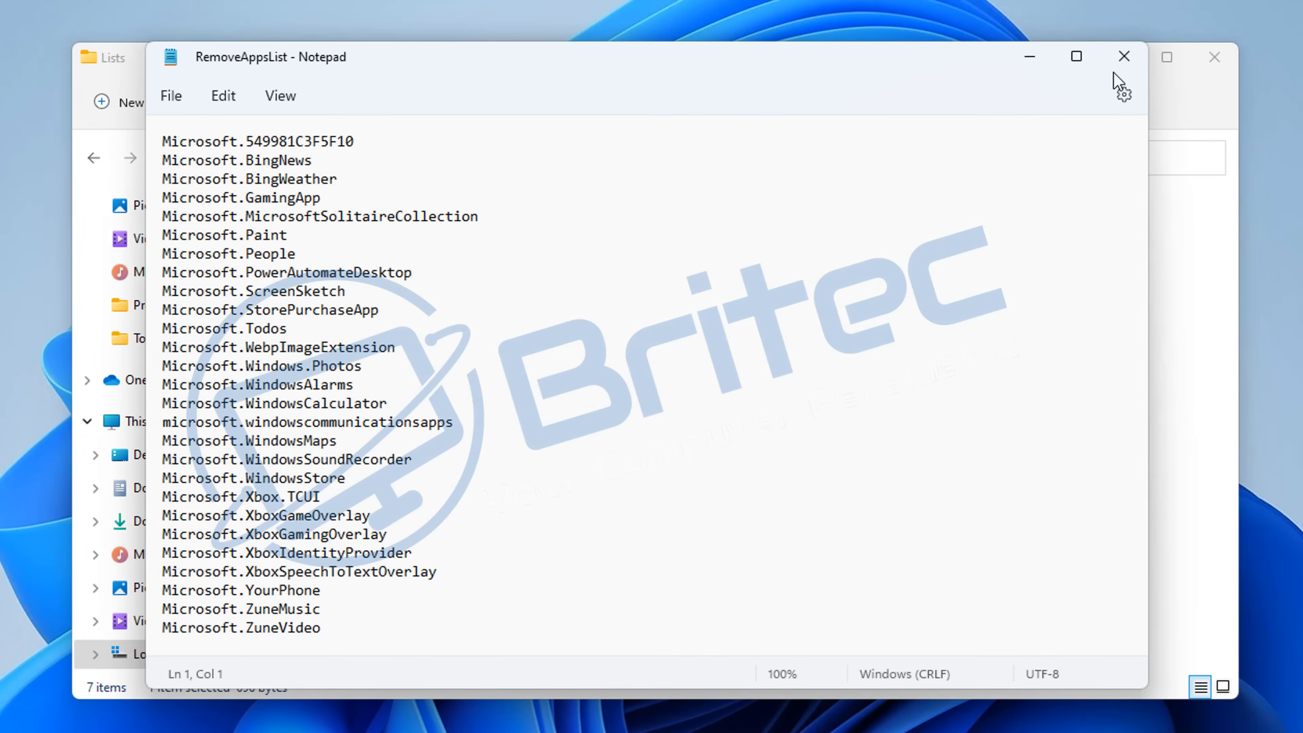
left_click(1122, 56)
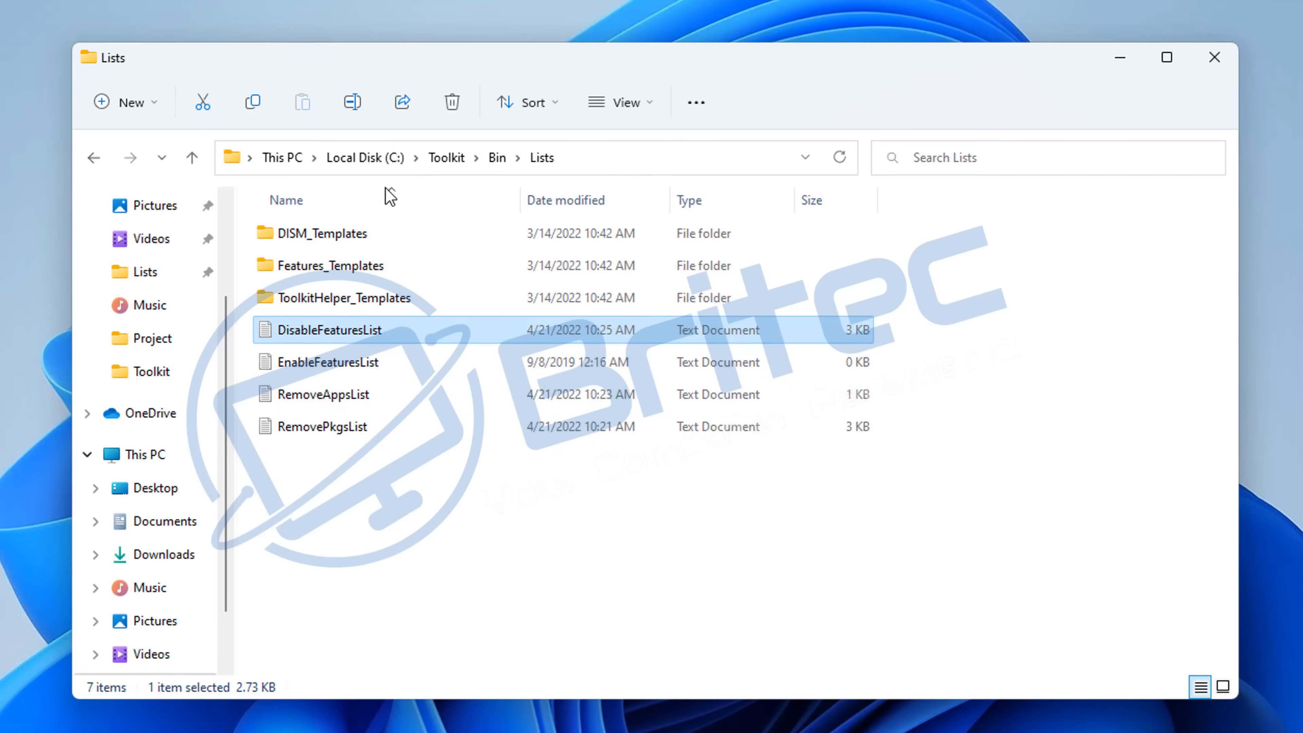
- Run the Start command script in C:\Toolkit as administrator and allow it to make changes to the device
left_click(447, 160)
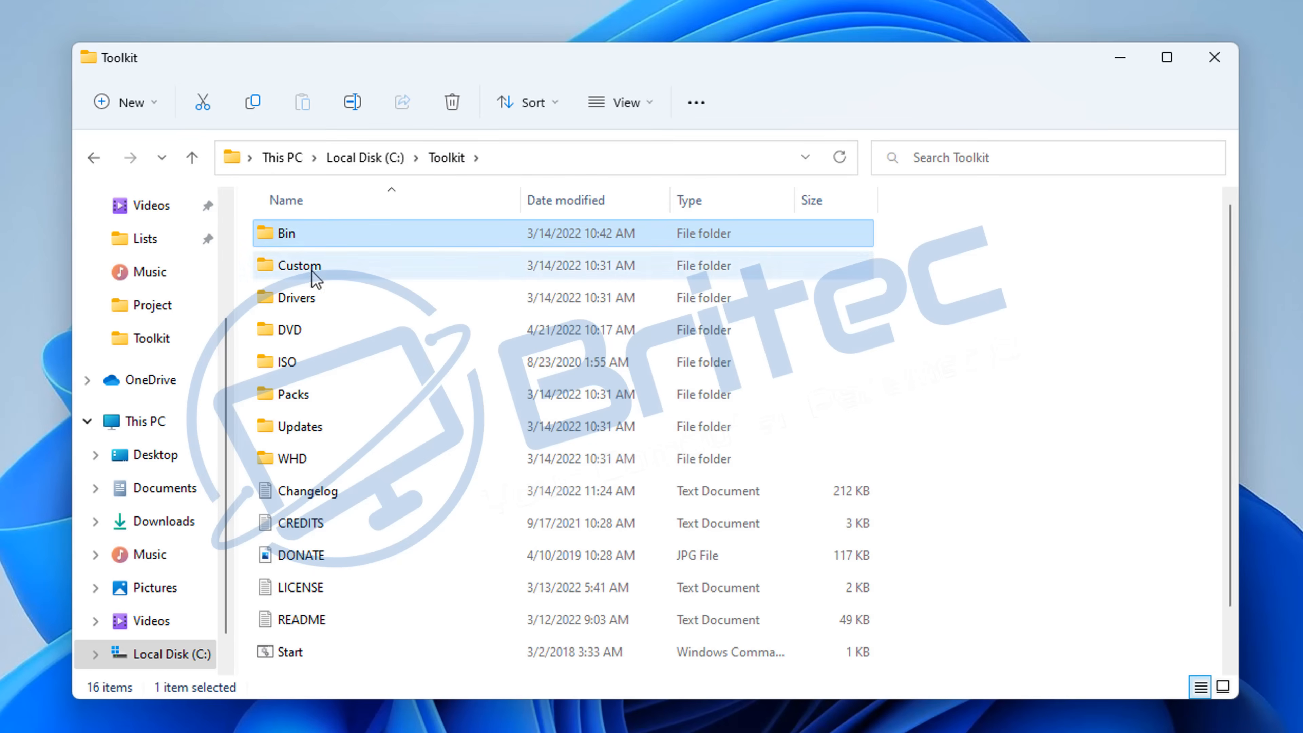
left_click(159, 653)
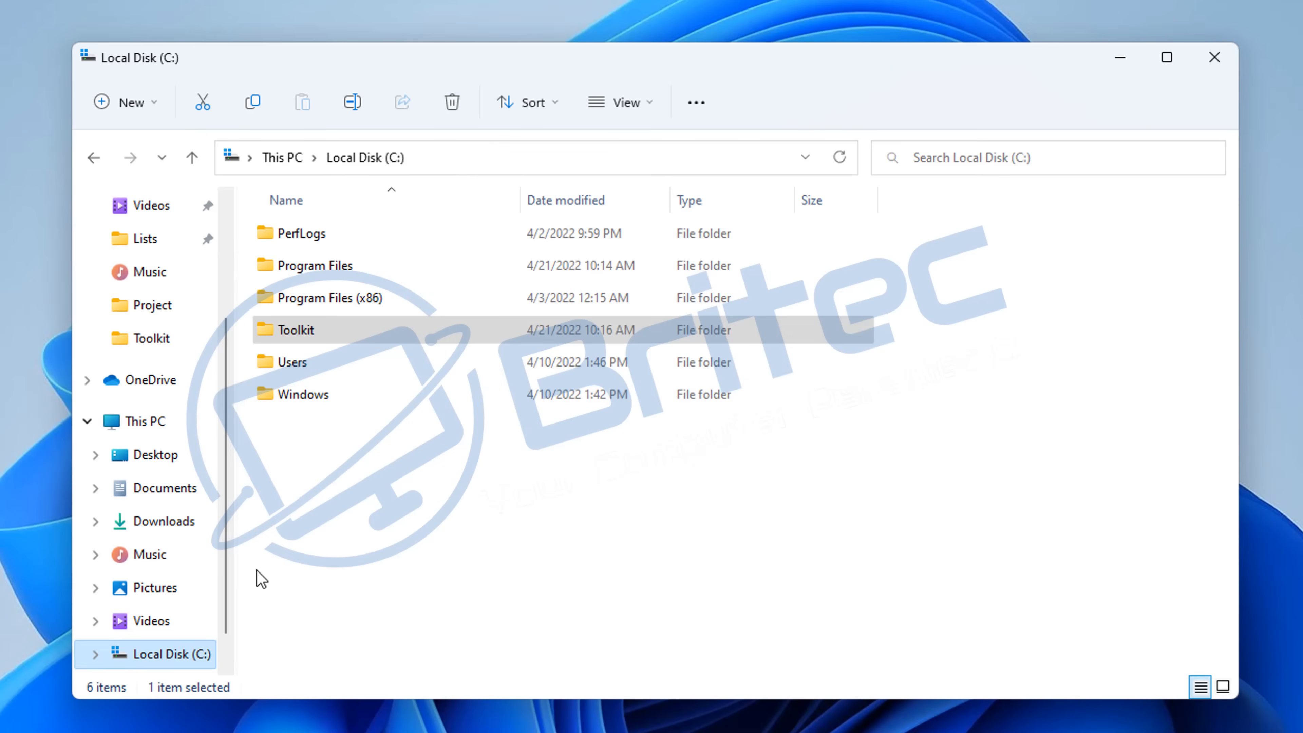
double_click(298, 331)
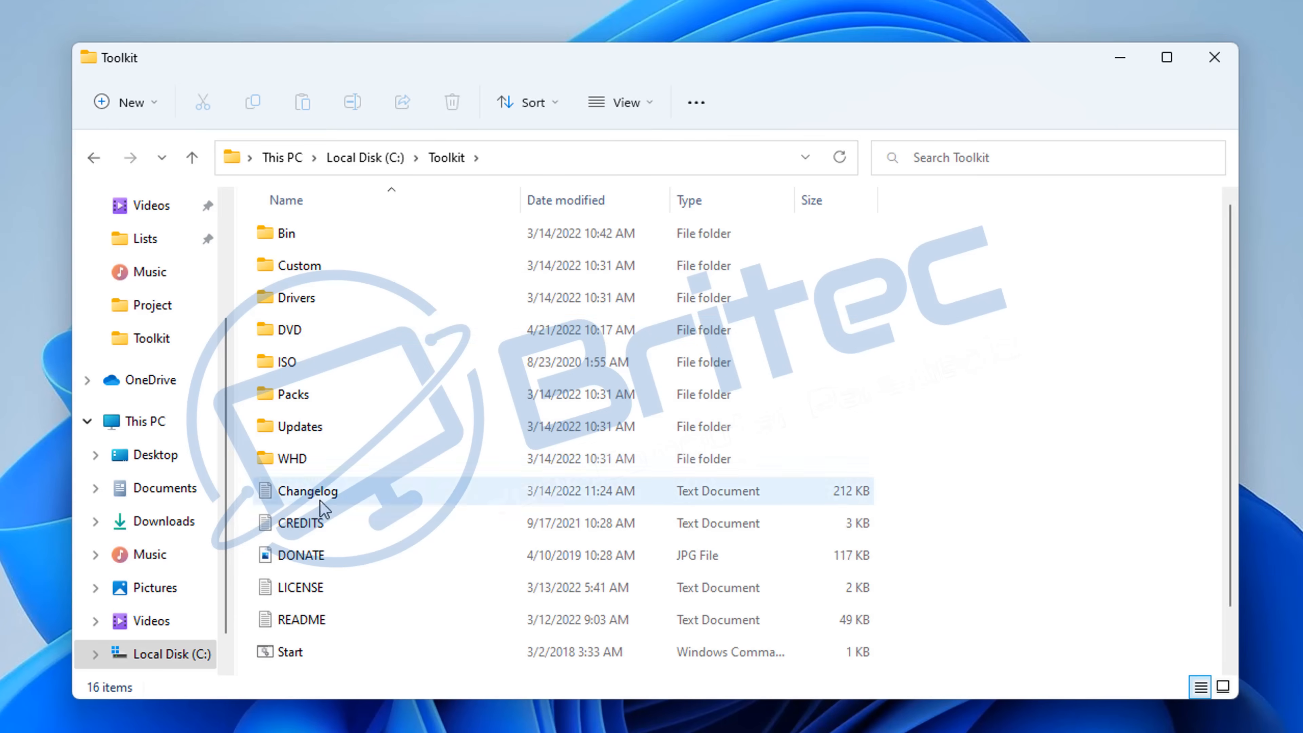
scroll(317, 590, "down", 1)
left_click(307, 604)
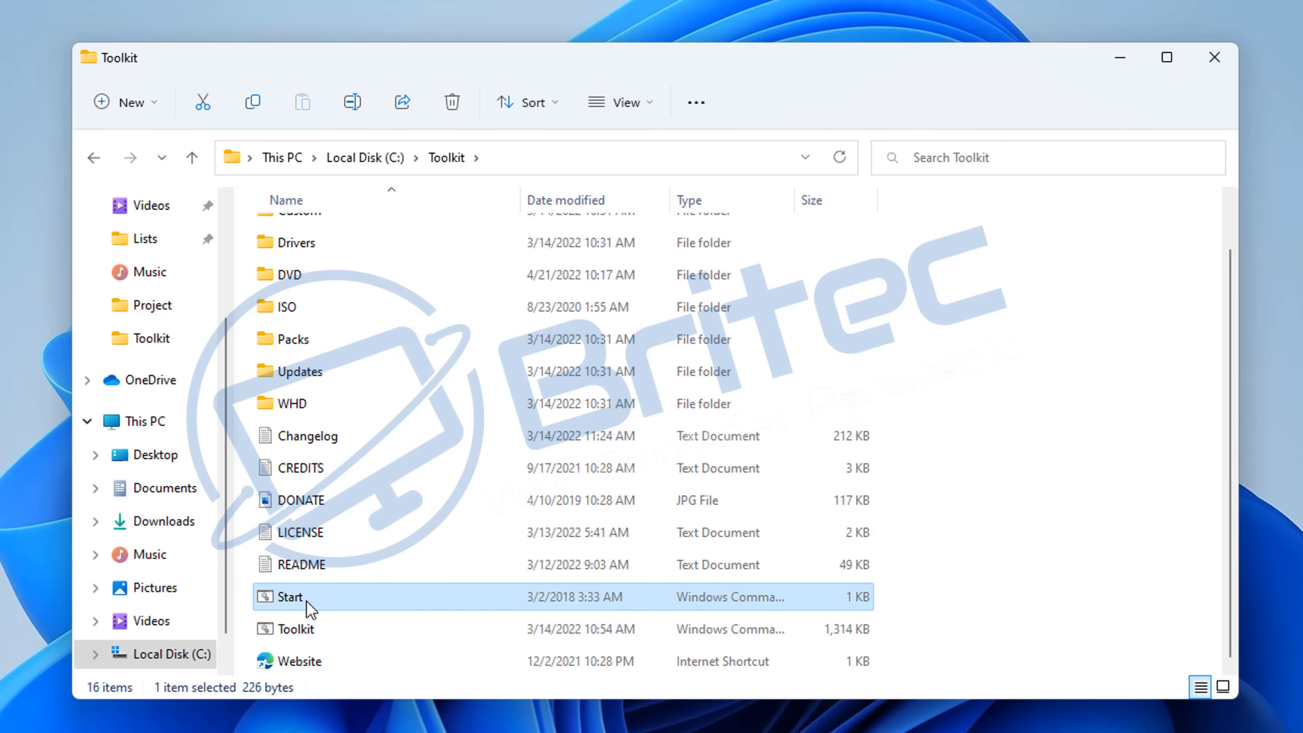
right_click(309, 610)
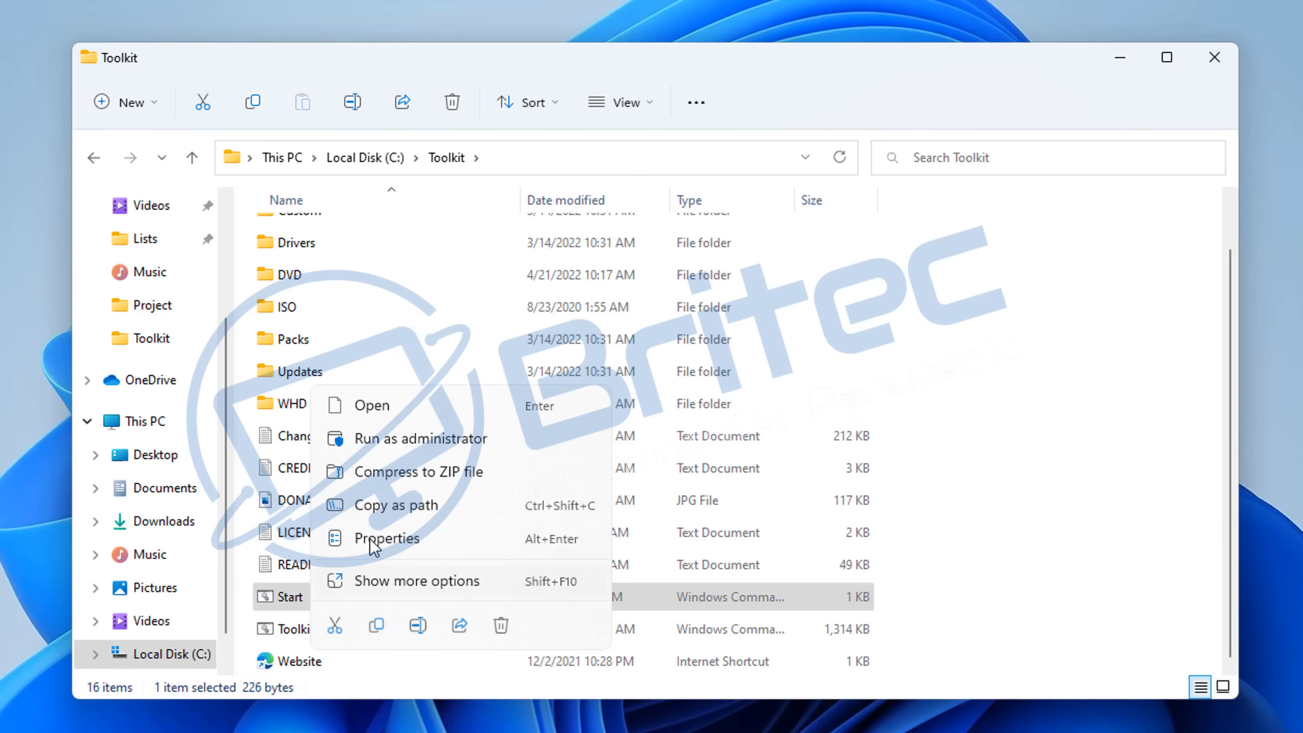
left_click(403, 441)
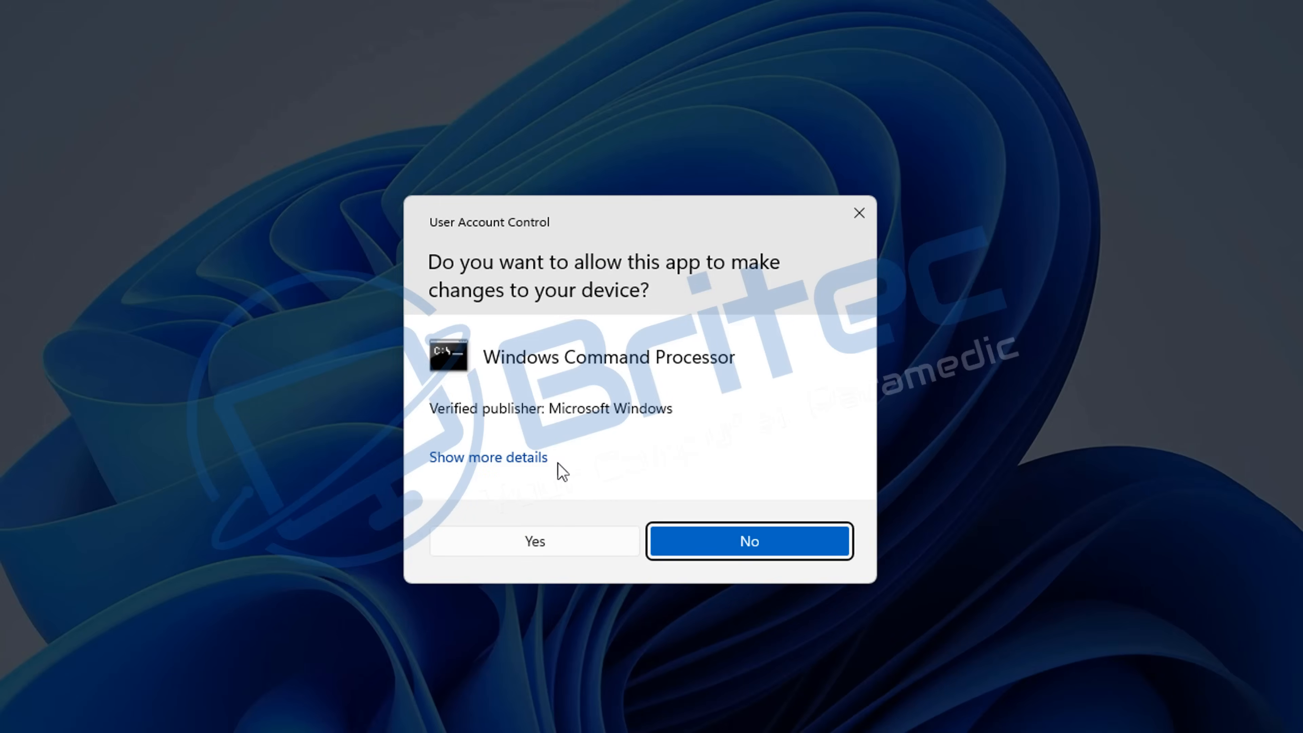
left_click(551, 536)
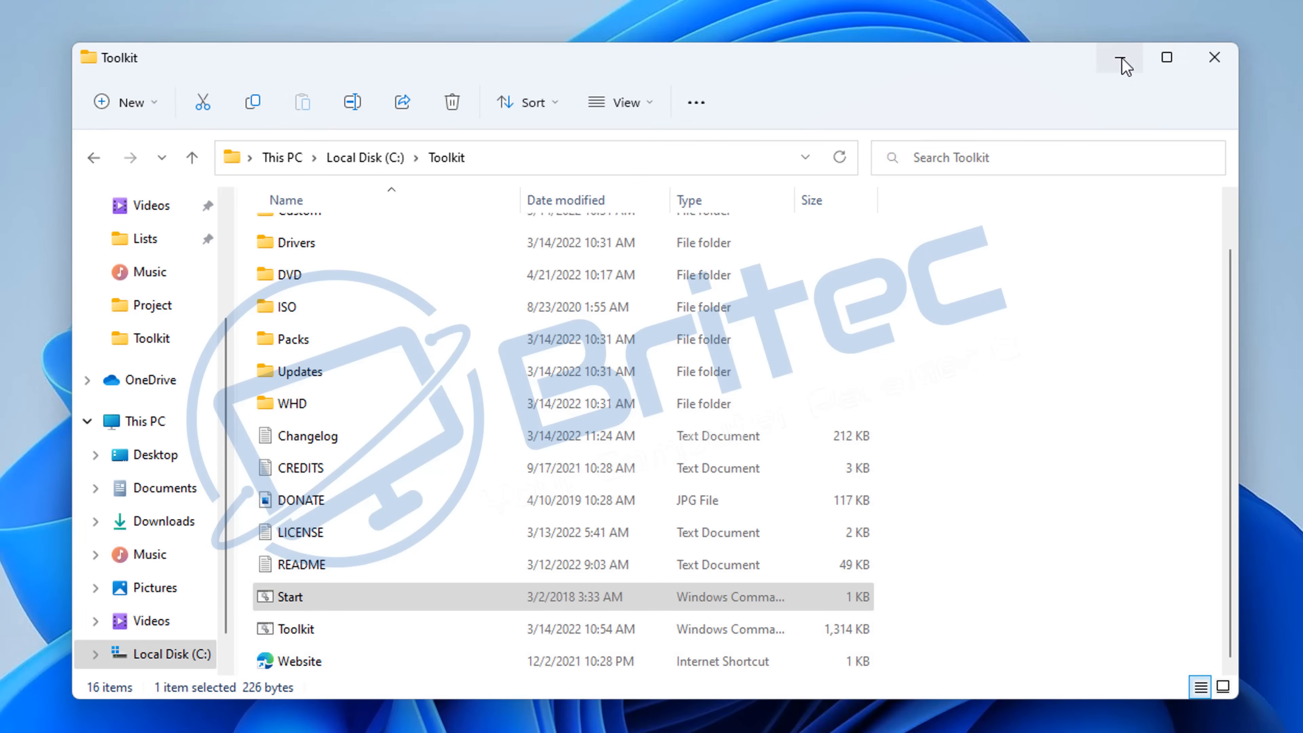
- Minimize the Toolkit folder window, accept the MSMG Toolkit EULA and continue through startup to the main menu
left_click(1123, 65)
left_click_drag(448, 105, 680, 78)
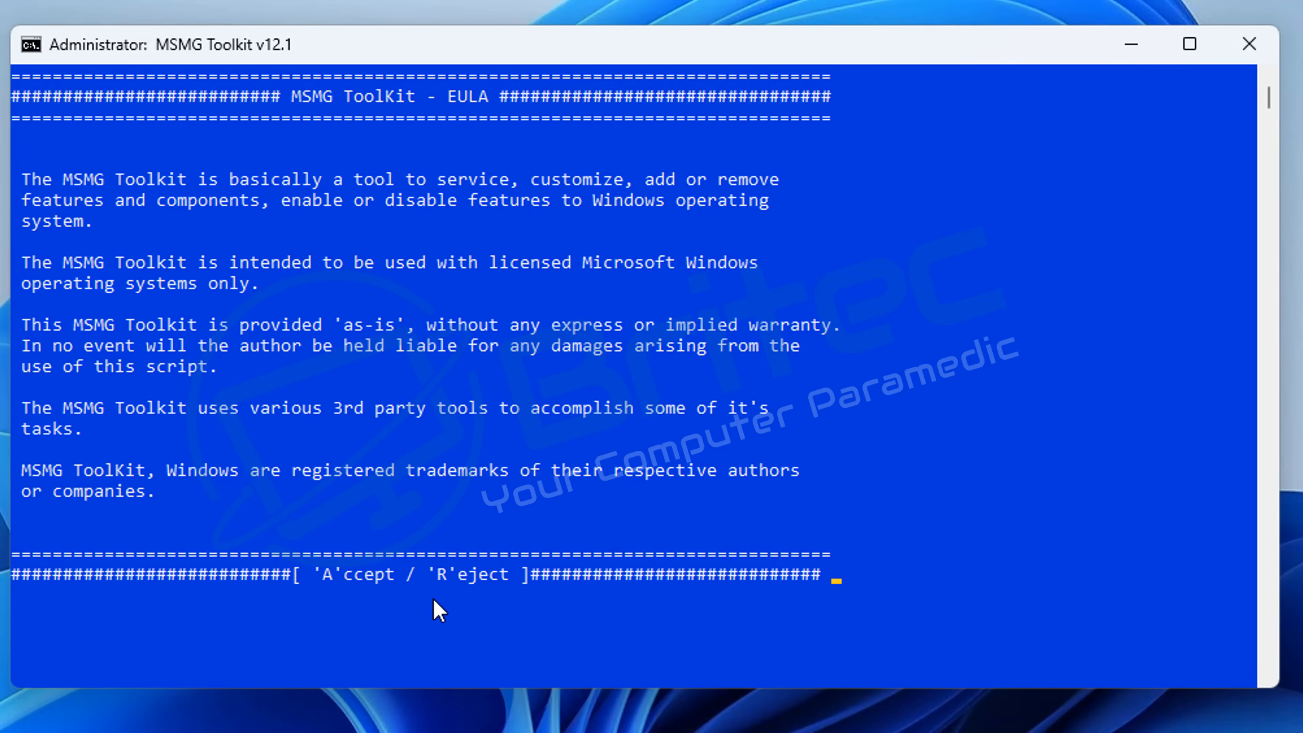
key("a")
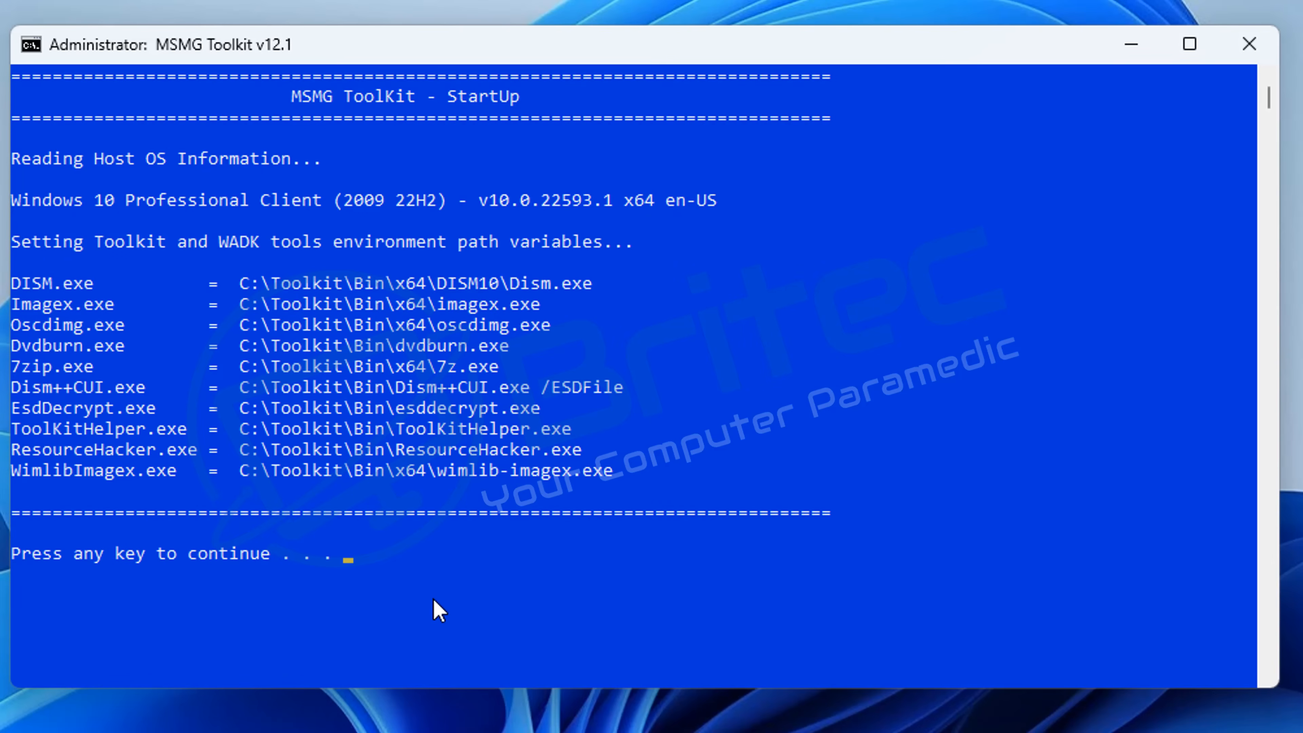
key("Return")
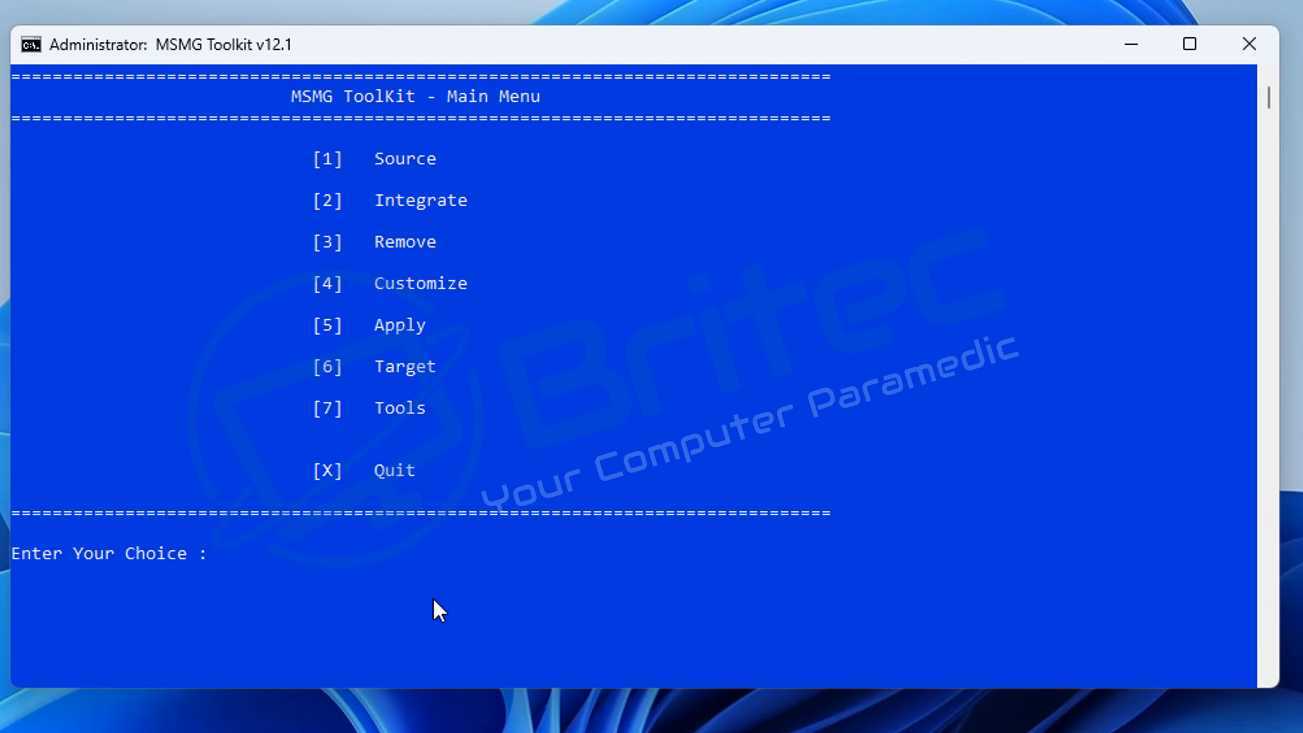
- Select the source from the DVD folder and choose image index 6, Windows 11 Pro
type("1")
key("Return")
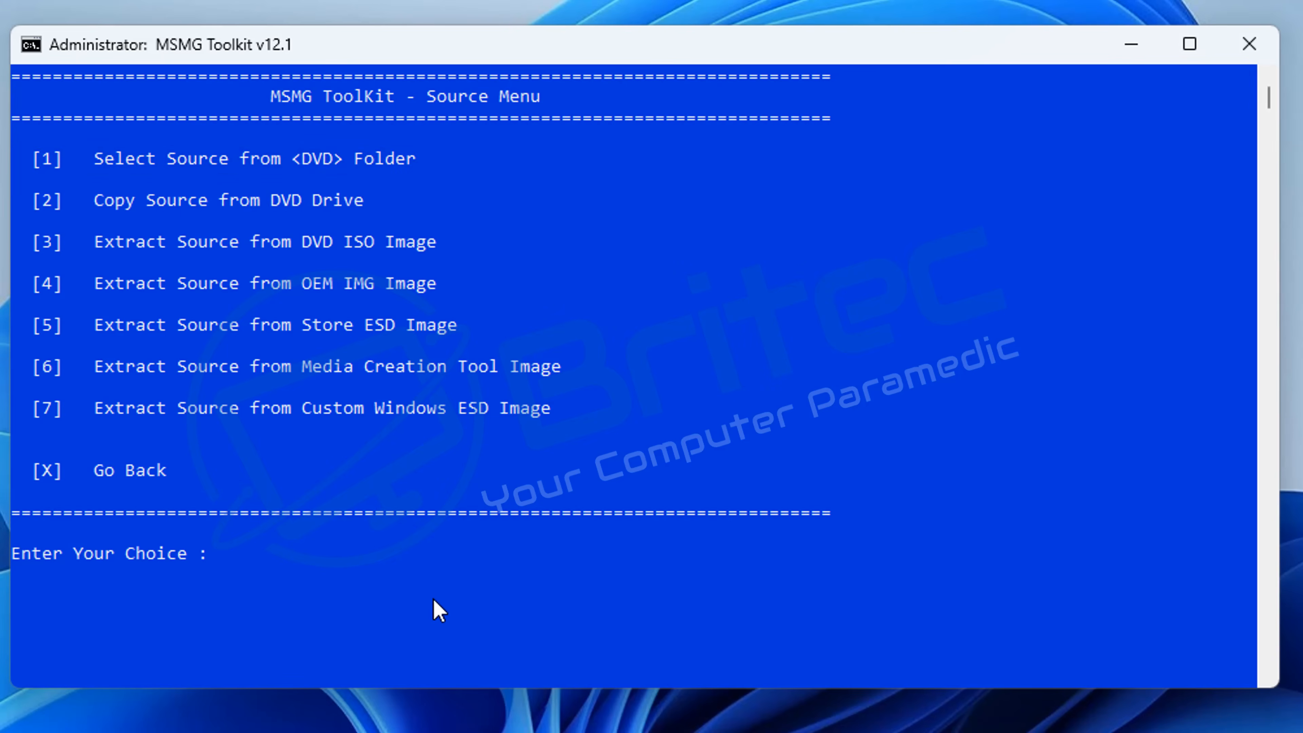
type("1")
key("Return")
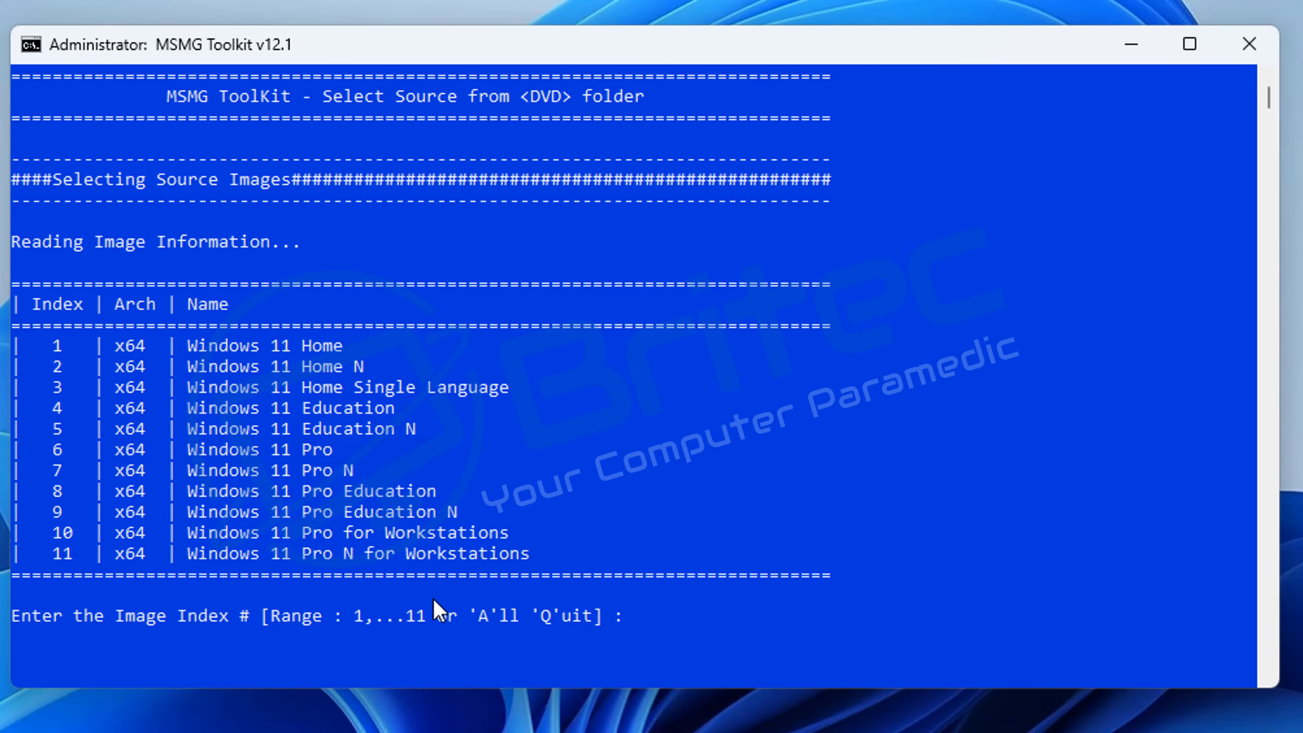
type("6")
key("Return")
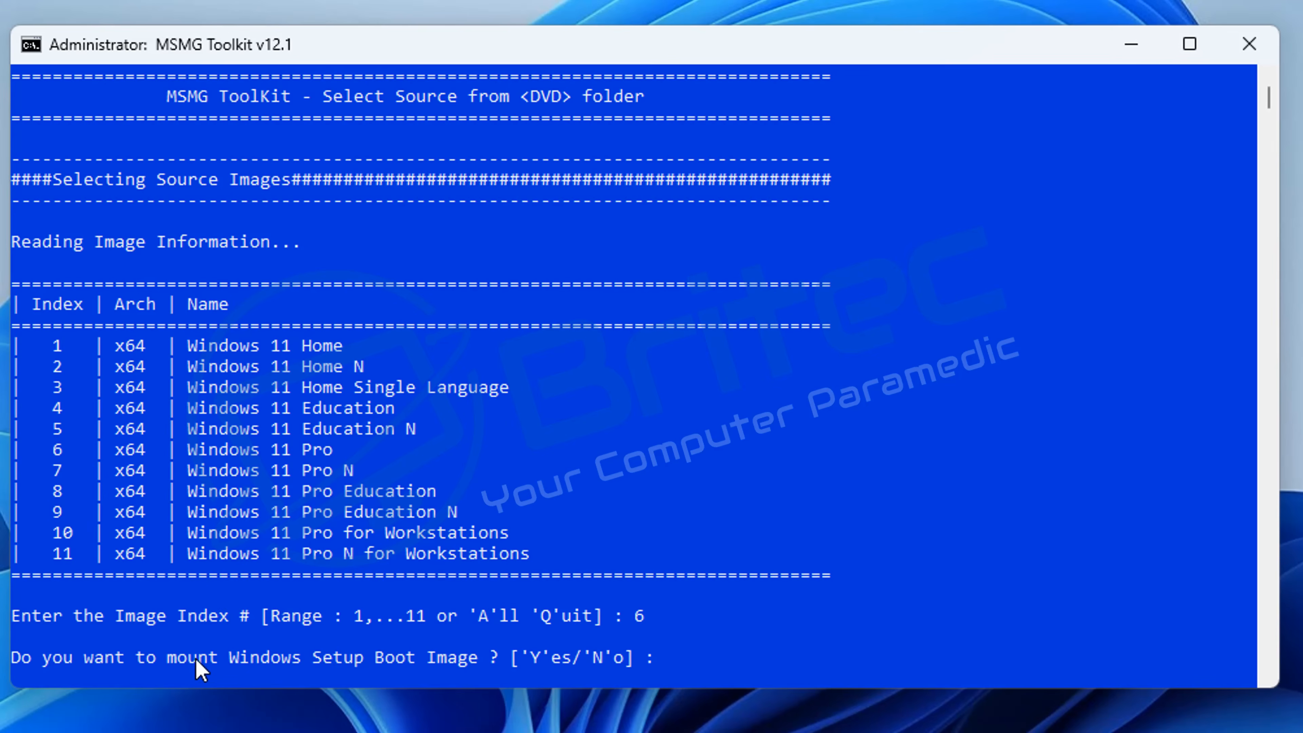
- Choose to mount the Windows Setup boot image but not the recovery image, and continue once mounting finishes
type("Y")
key("Return")
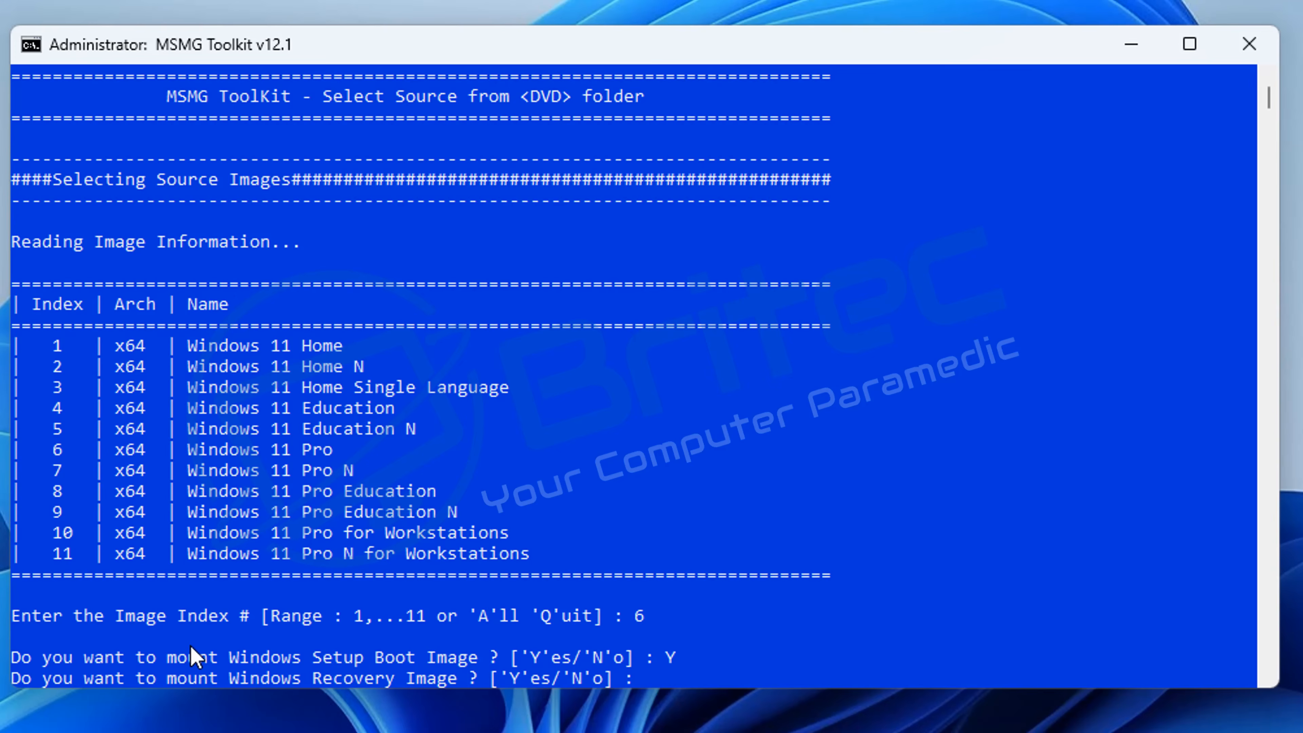
type("N")
key("Return")
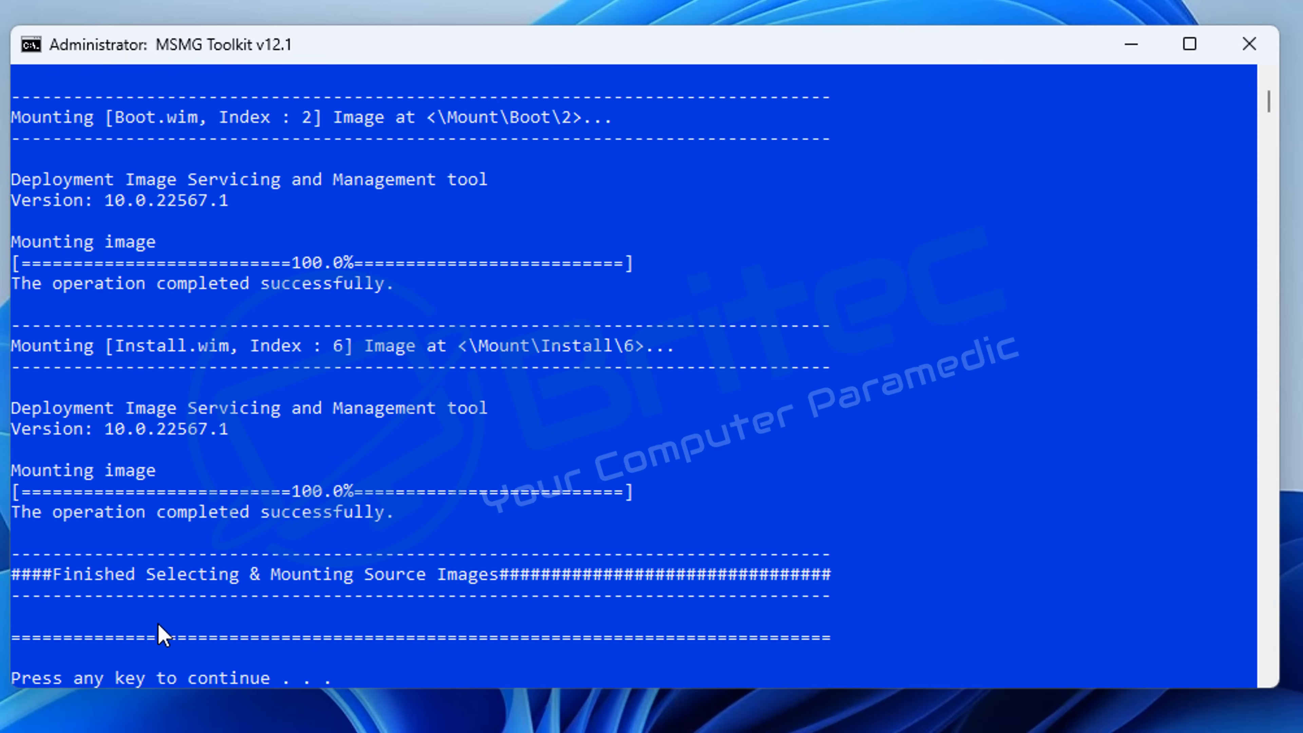
key("Return")
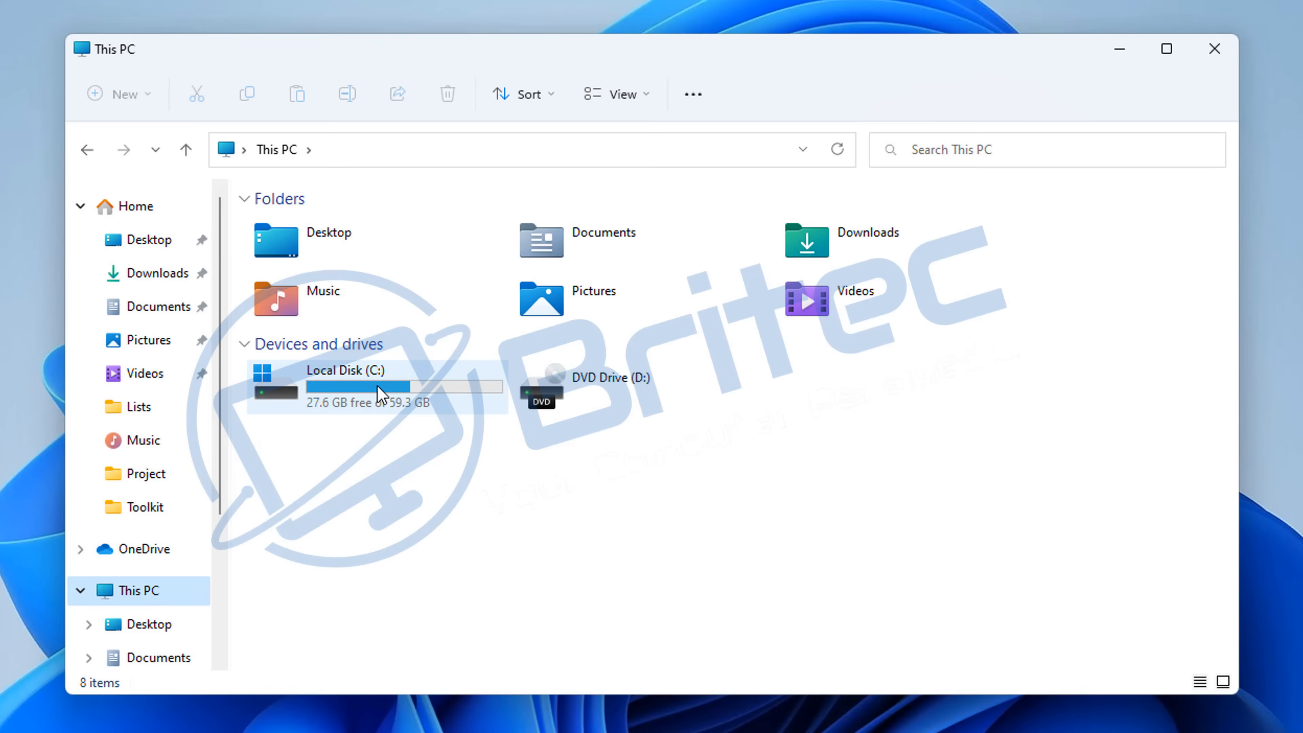
- Open C:\Toolkit\Mount\Install\6 in File Explorer to inspect the mounted Windows image's folders
double_click(378, 386)
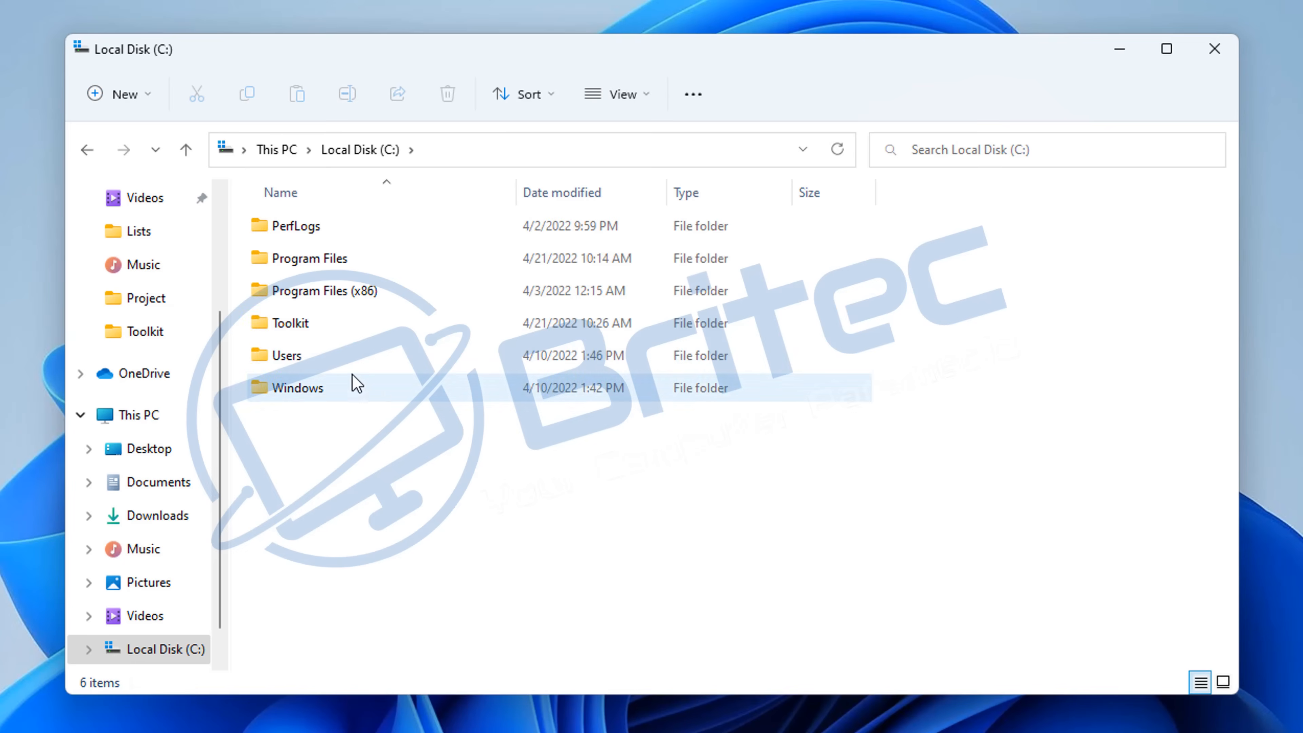
double_click(302, 324)
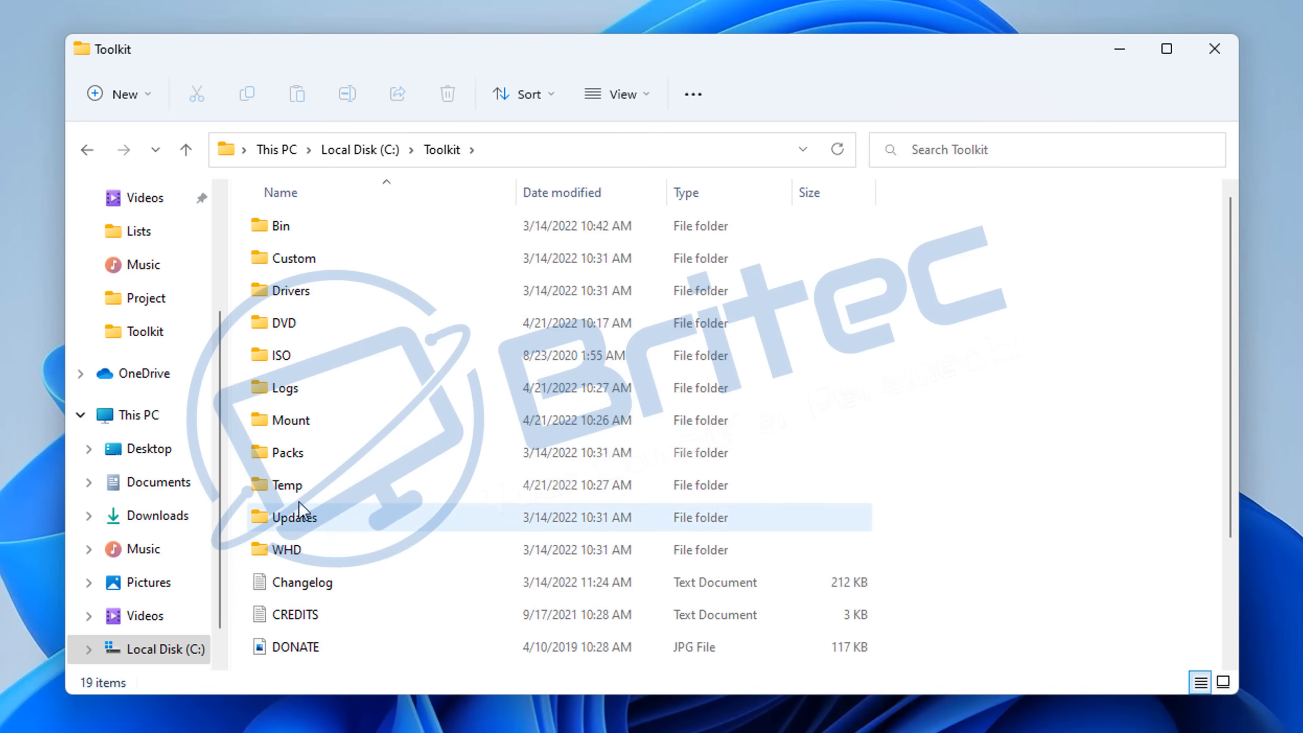
double_click(296, 425)
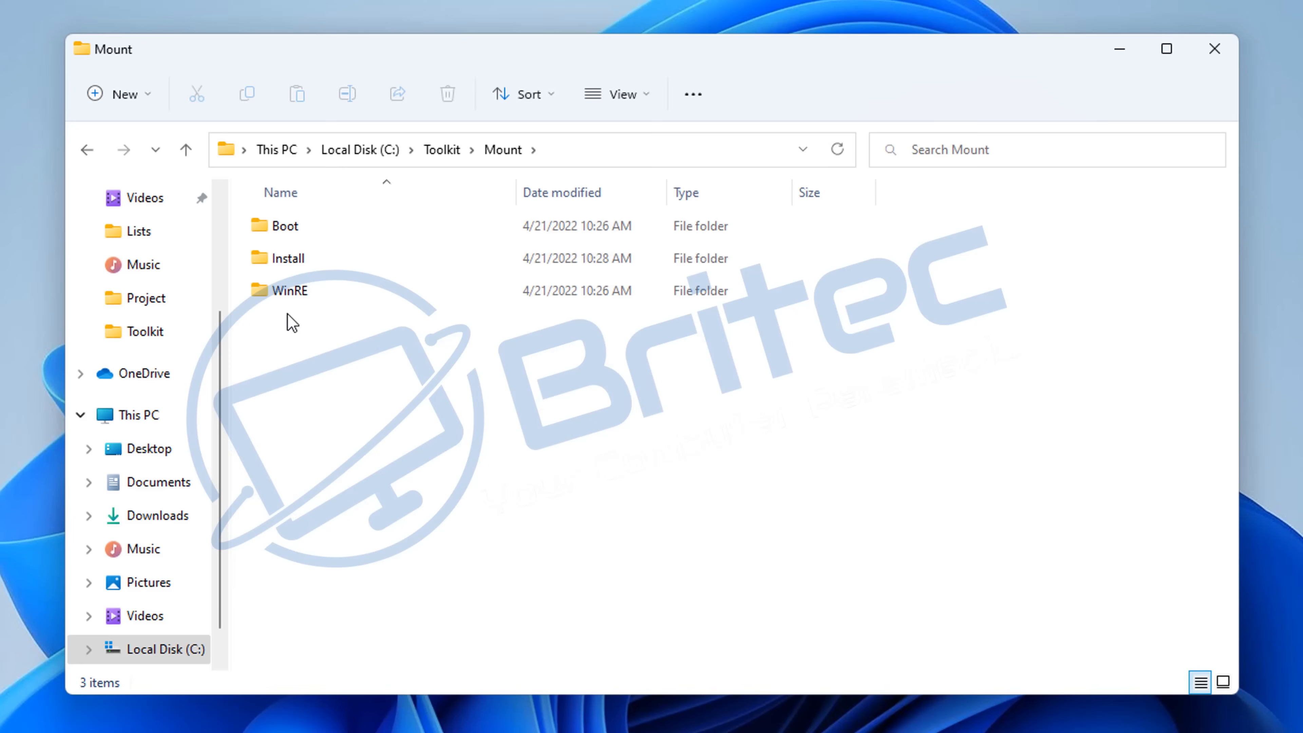
double_click(286, 260)
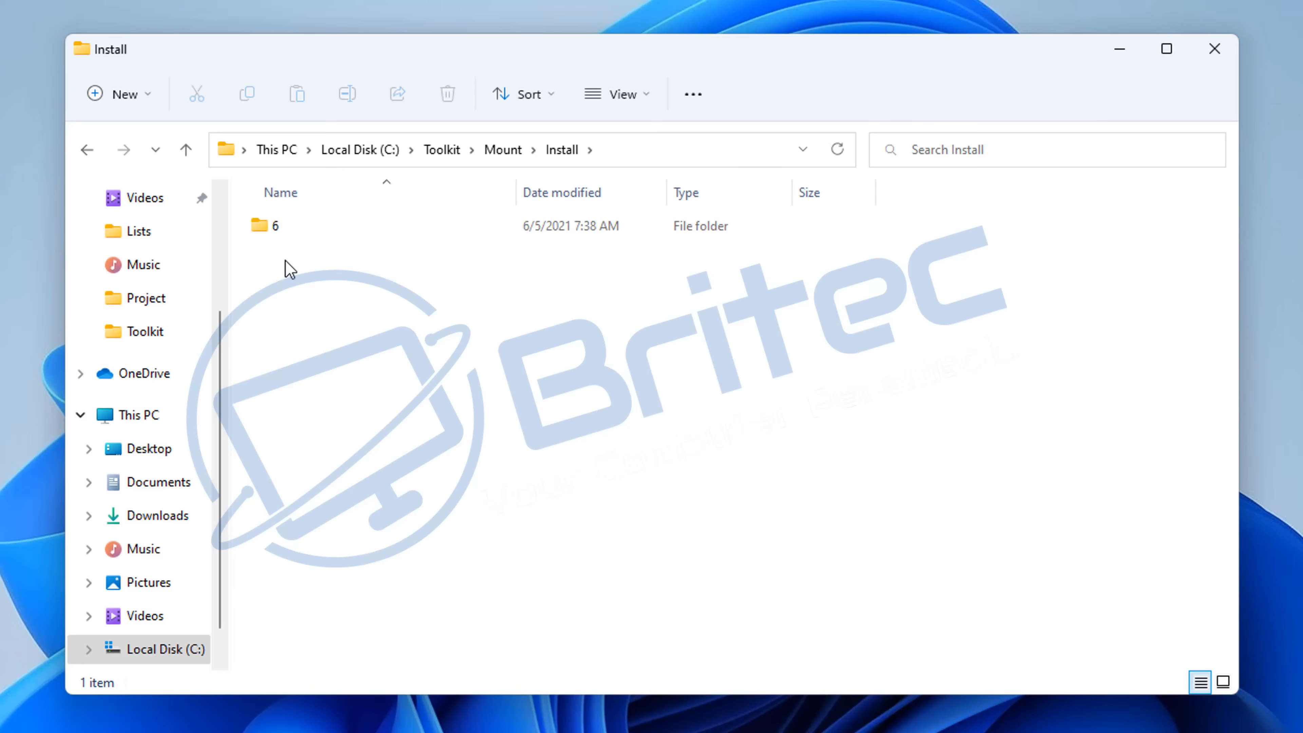
double_click(277, 226)
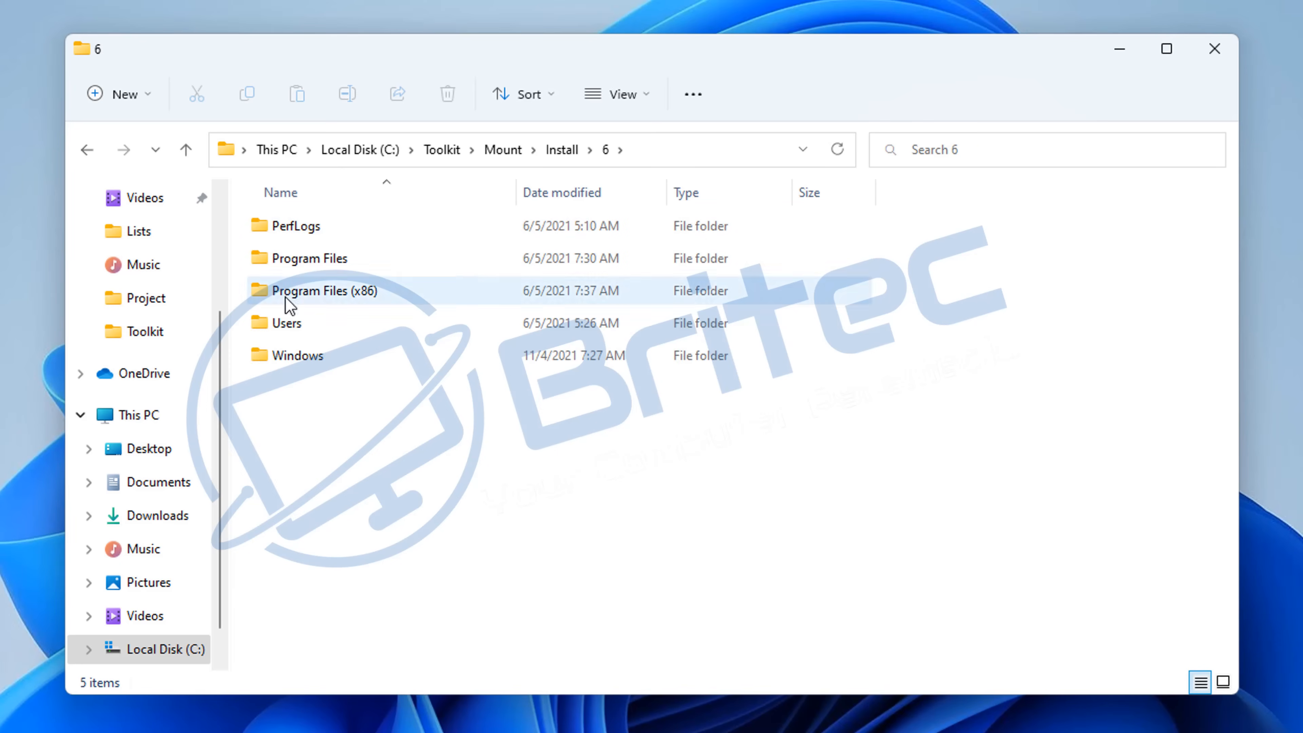
- Open the Windows\System32\Recovery folder inside the mounted image
left_click(288, 357)
double_click(287, 357)
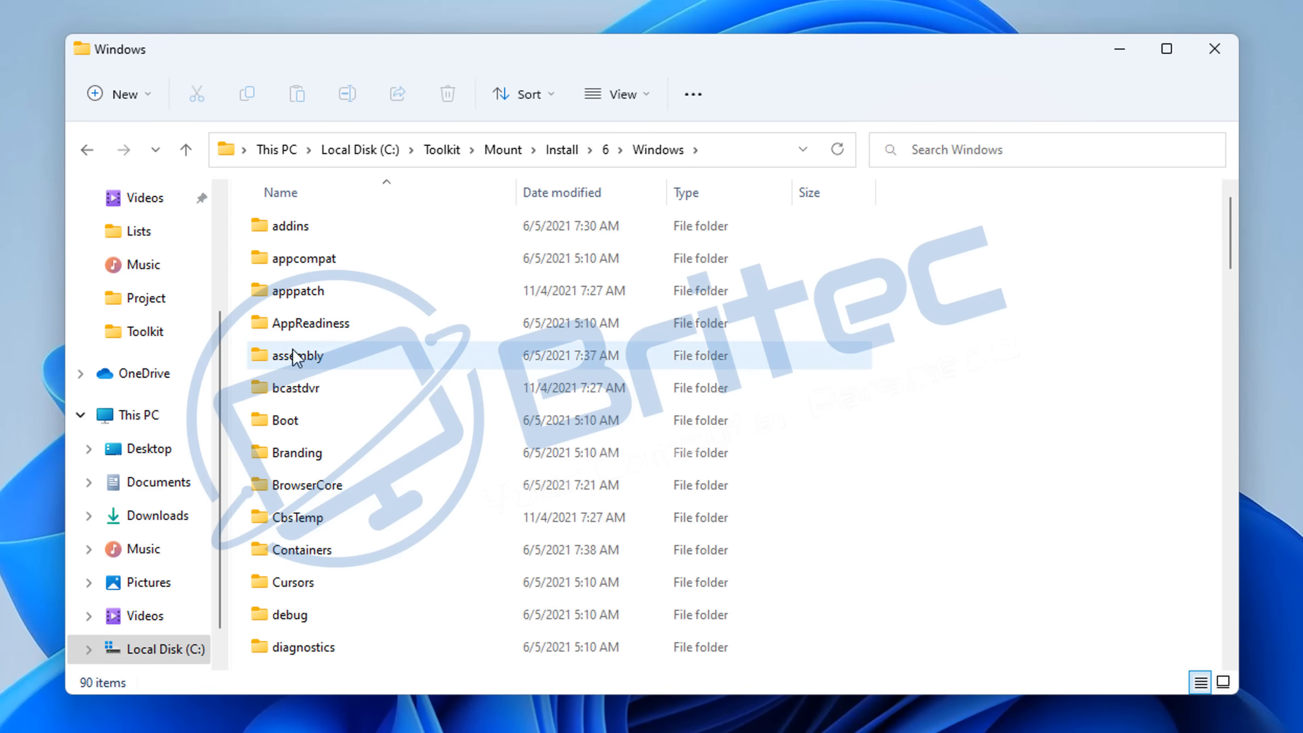
scroll(295, 359, "down", 1)
scroll(333, 565, "down", 12)
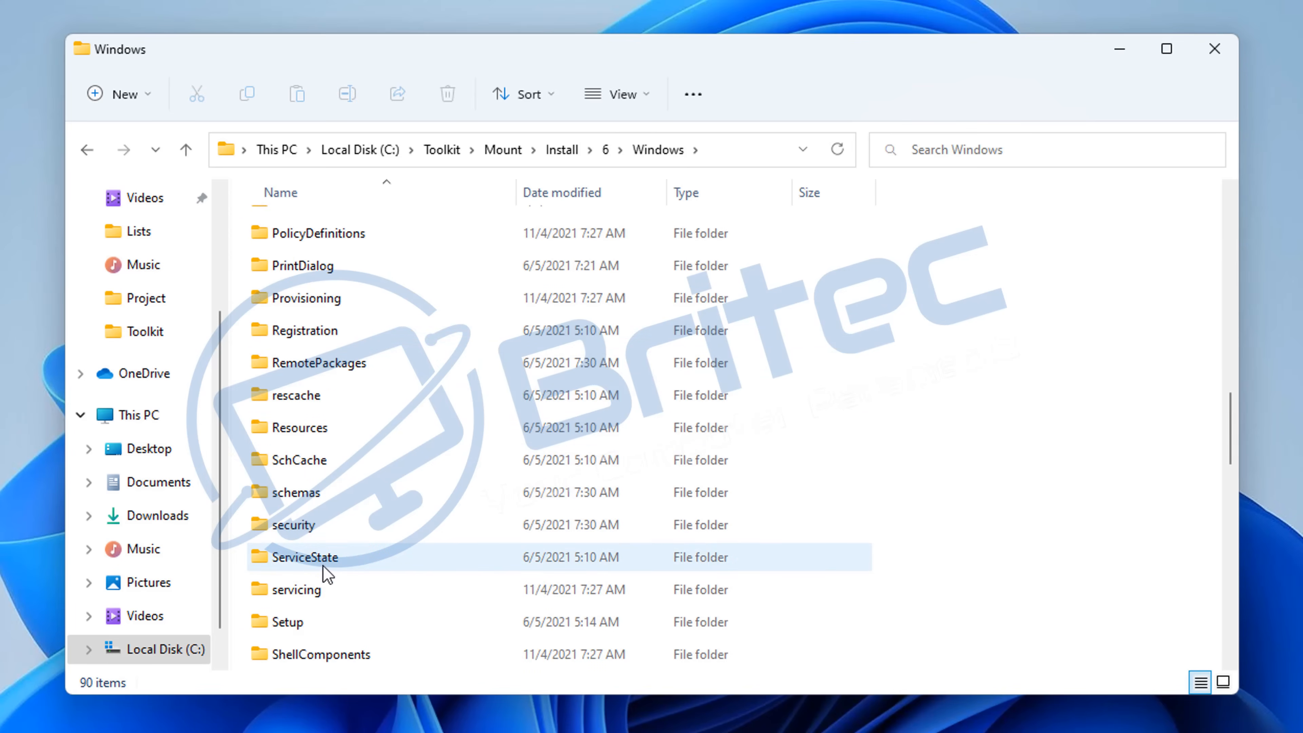
scroll(323, 566, "down", 3)
double_click(331, 565)
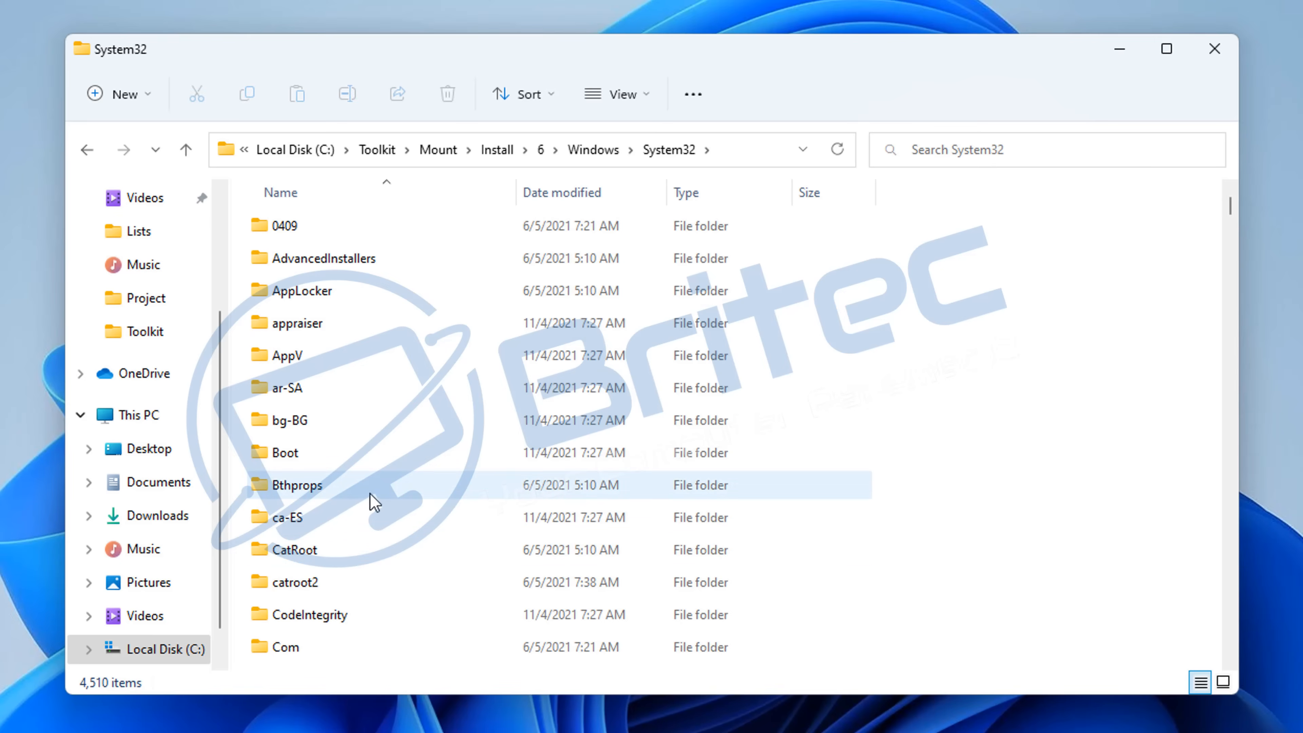
scroll(329, 532, "down", 9)
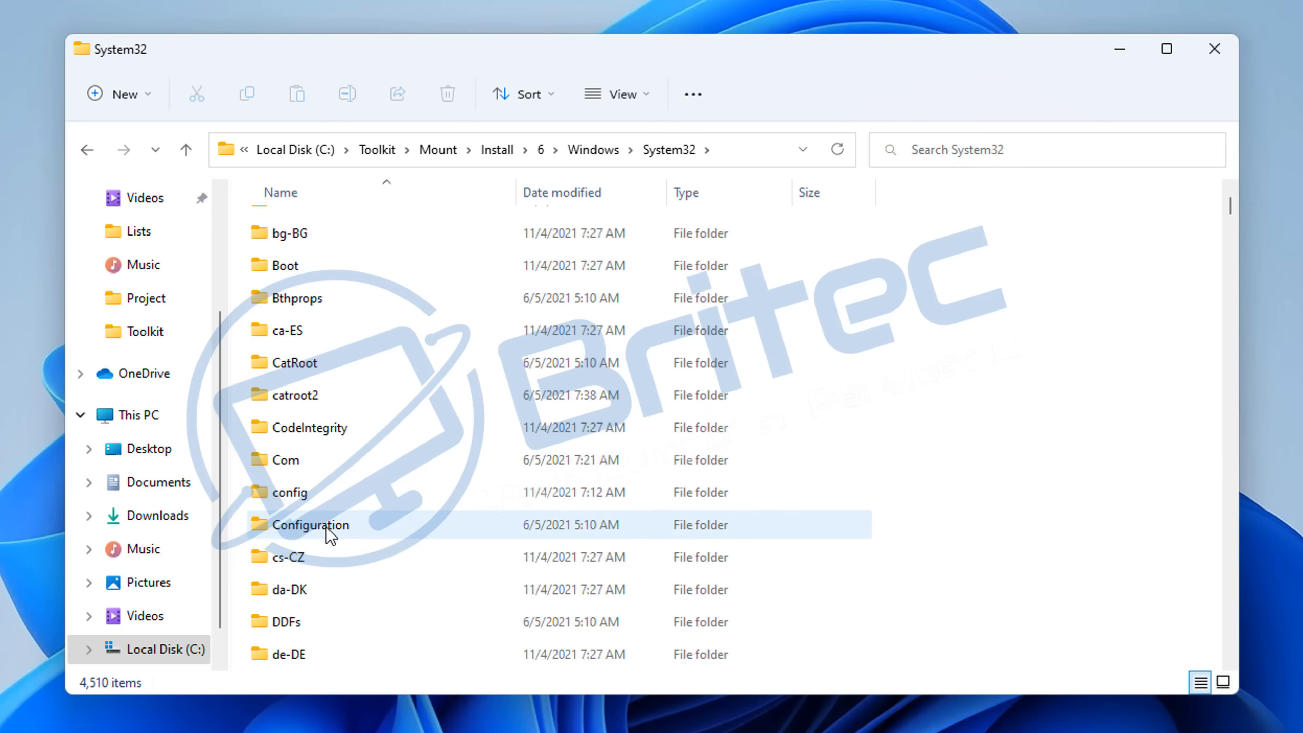
scroll(331, 539, "down", 4)
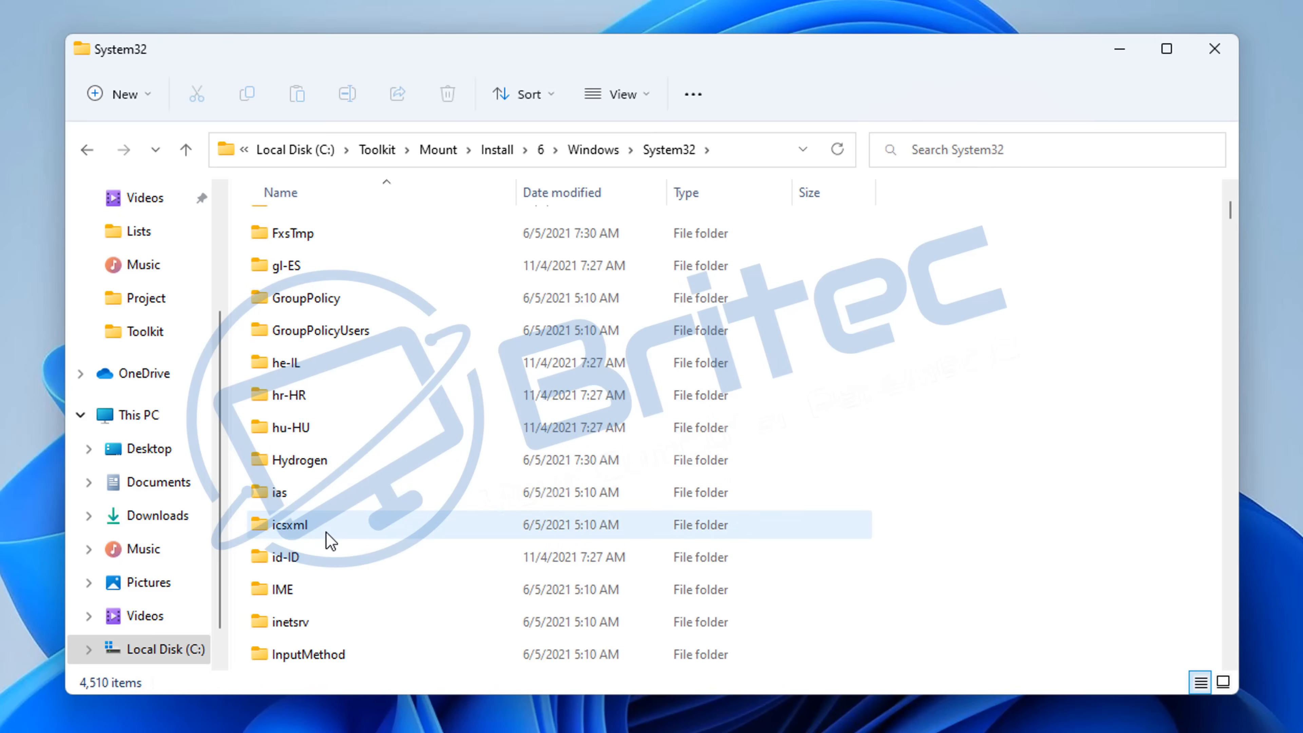
scroll(331, 539, "down", 11)
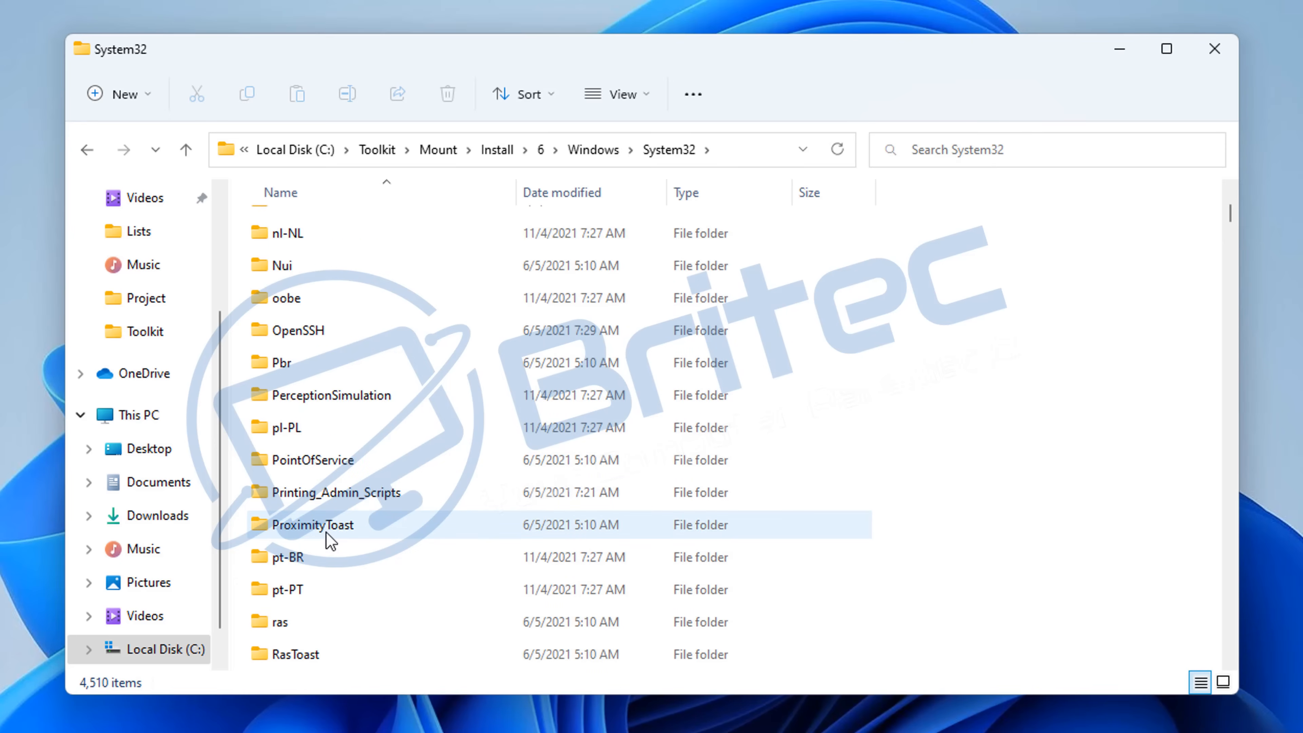
scroll(330, 539, "down", 2)
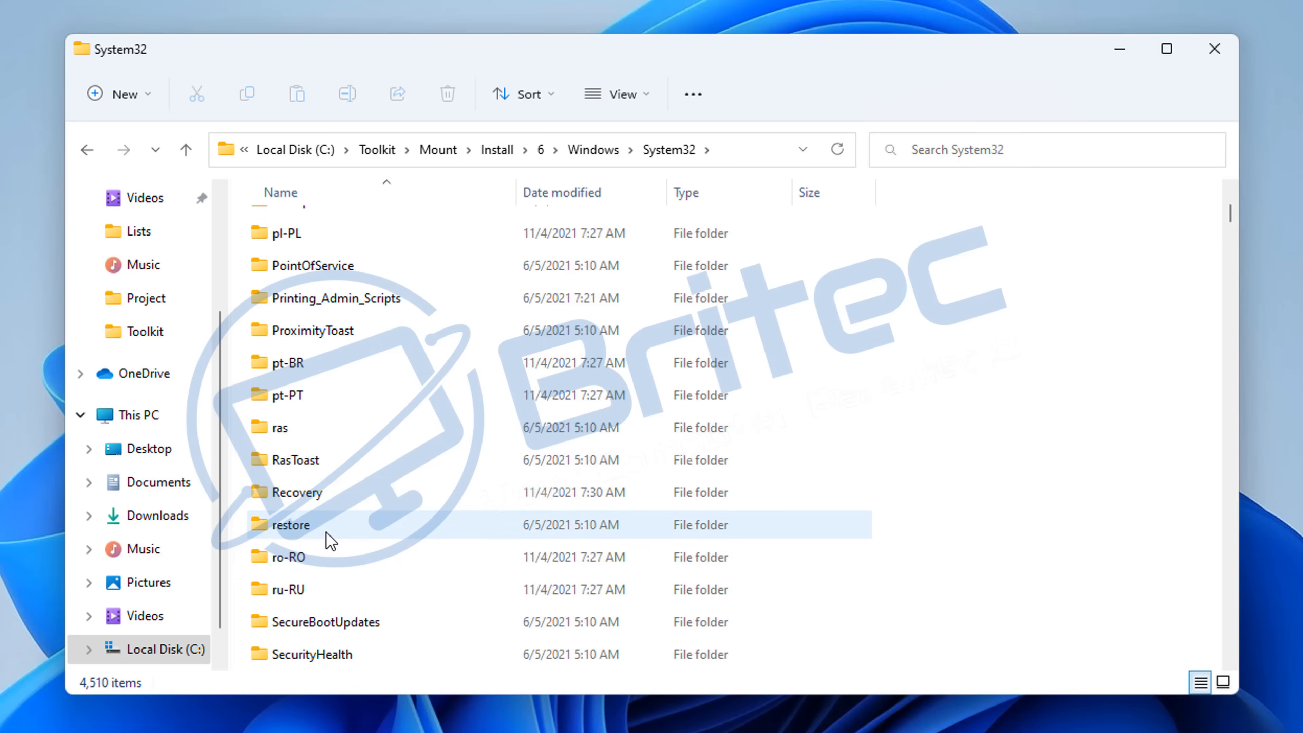
double_click(322, 493)
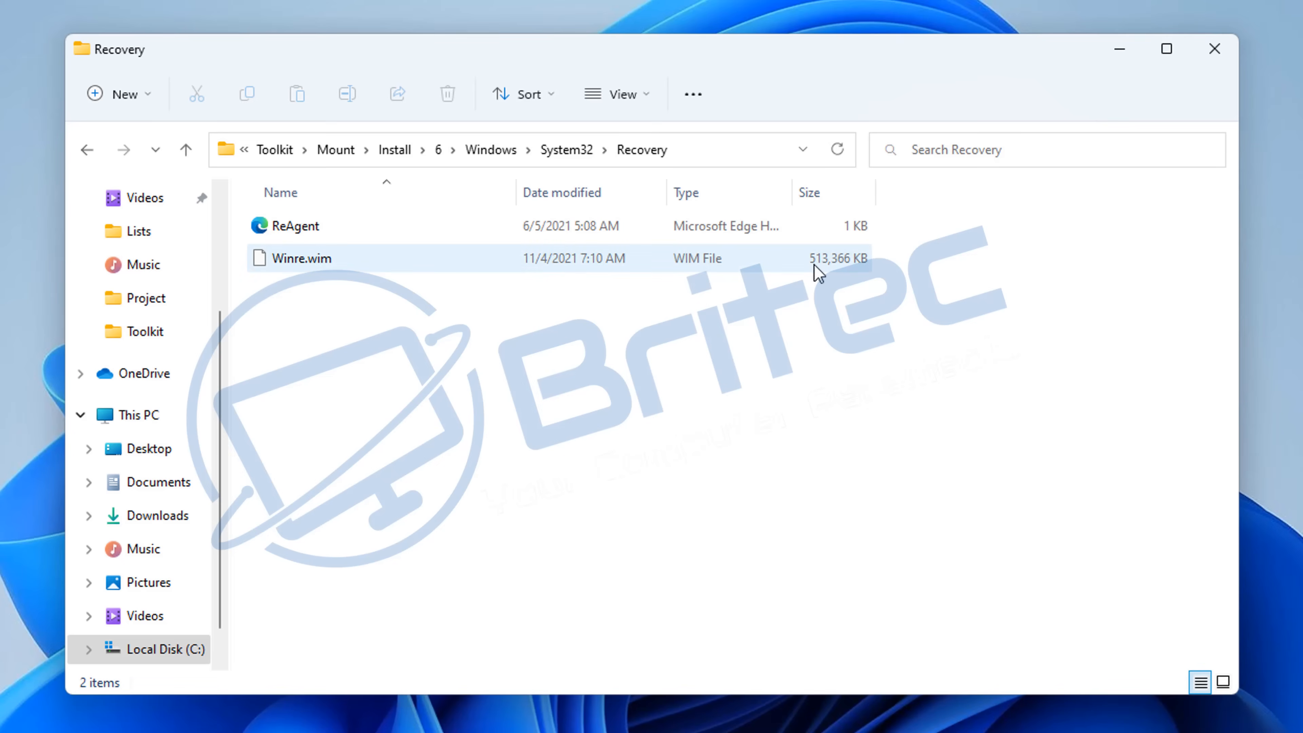
- Delete Winre.wim from the mounted image's Recovery folder, then go back out of the folder
left_click(319, 270)
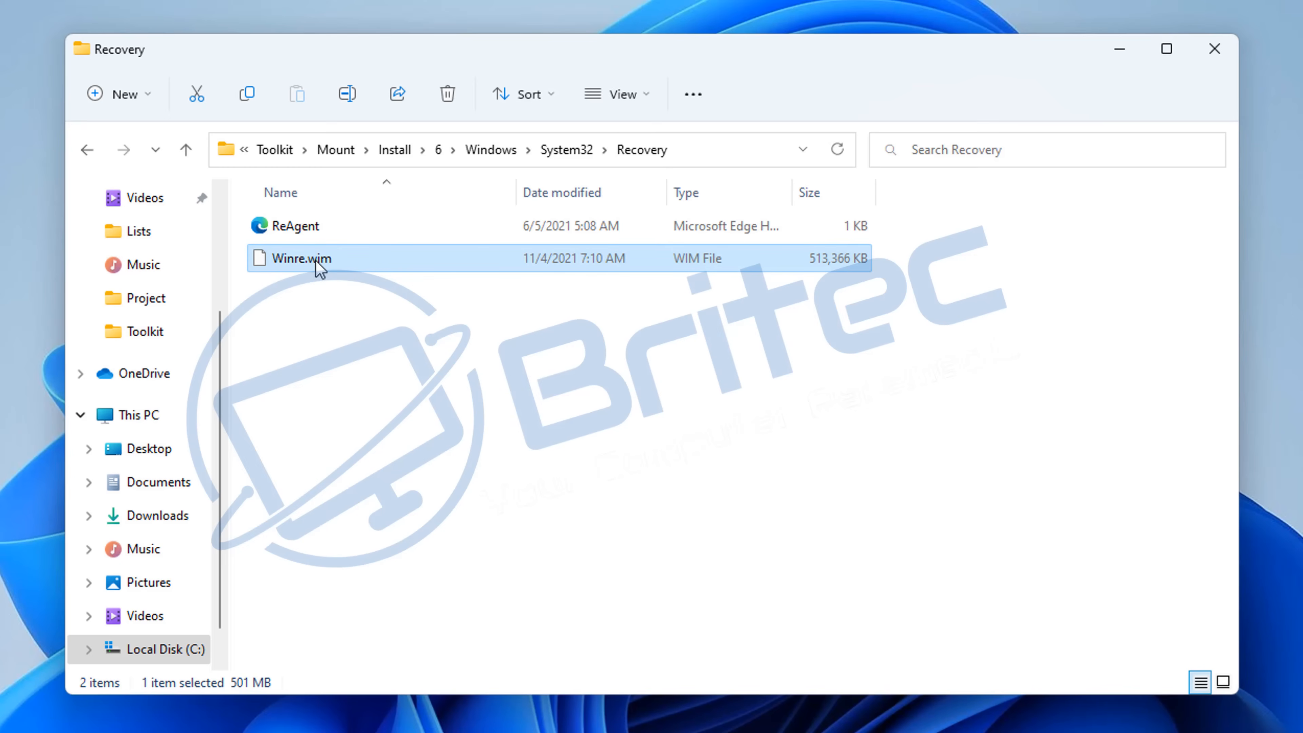
right_click(317, 263)
left_click(511, 284)
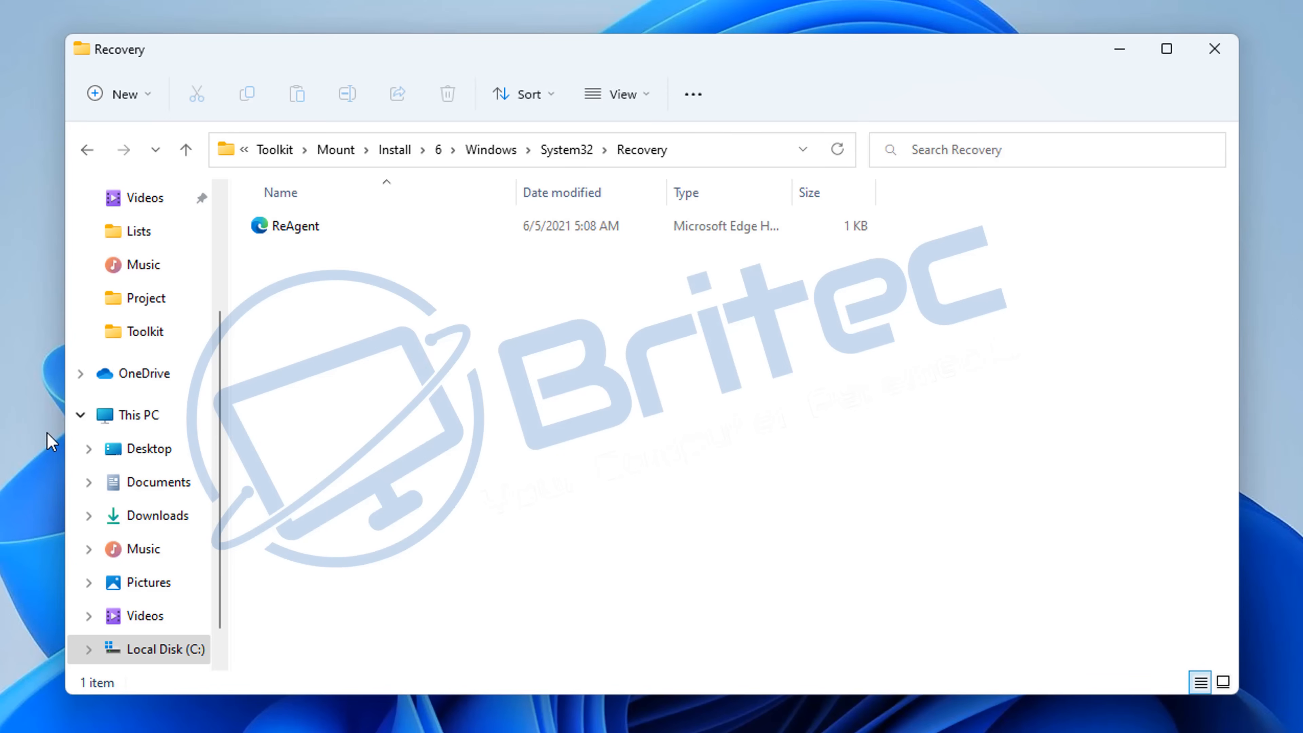
left_click(82, 150)
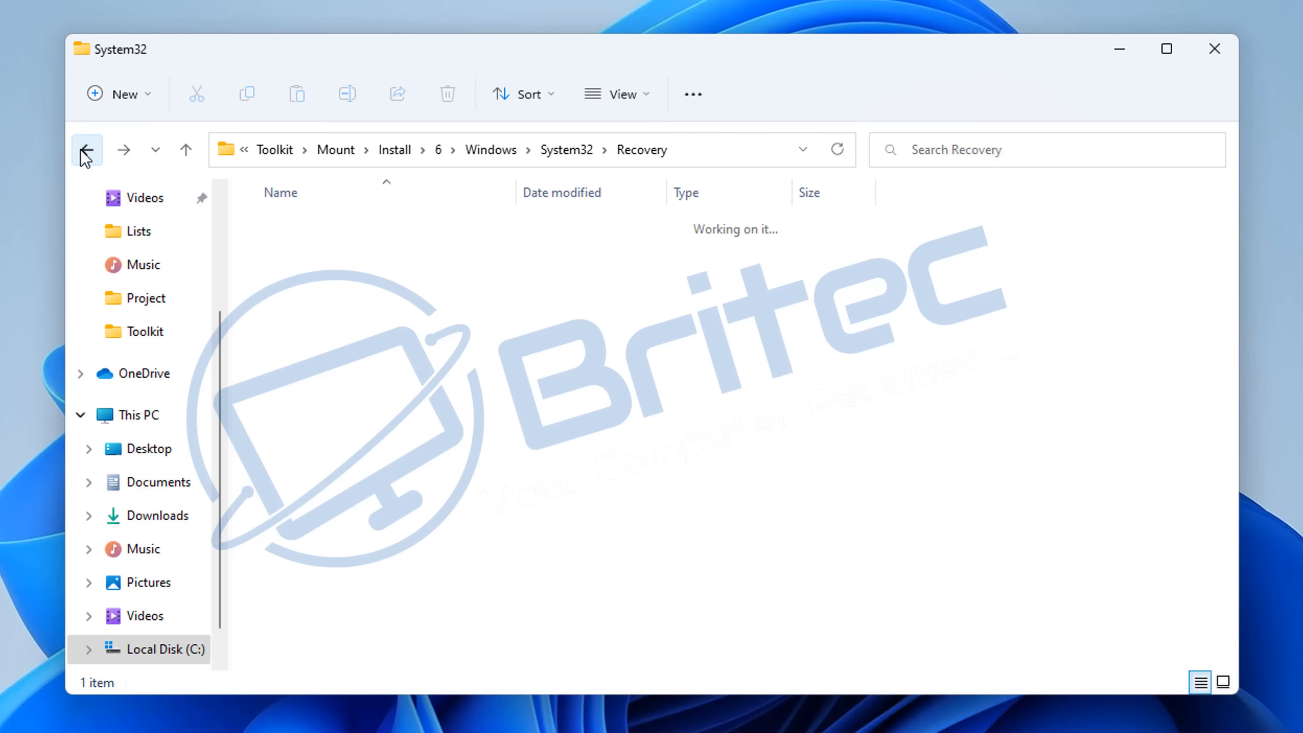
left_click(83, 150)
left_click(84, 150)
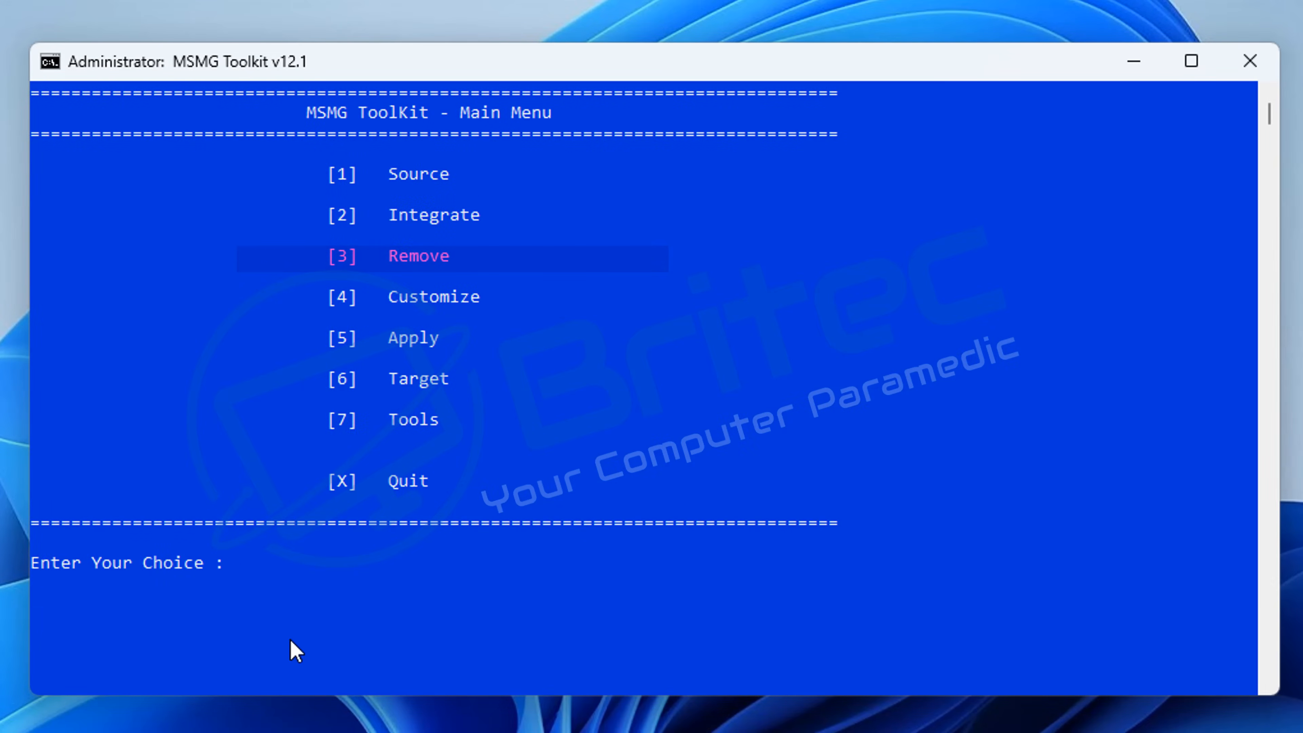
- Open the Remove Windows Components categories in MSMG Toolkit to select components for removal
type("3")
key("Return")
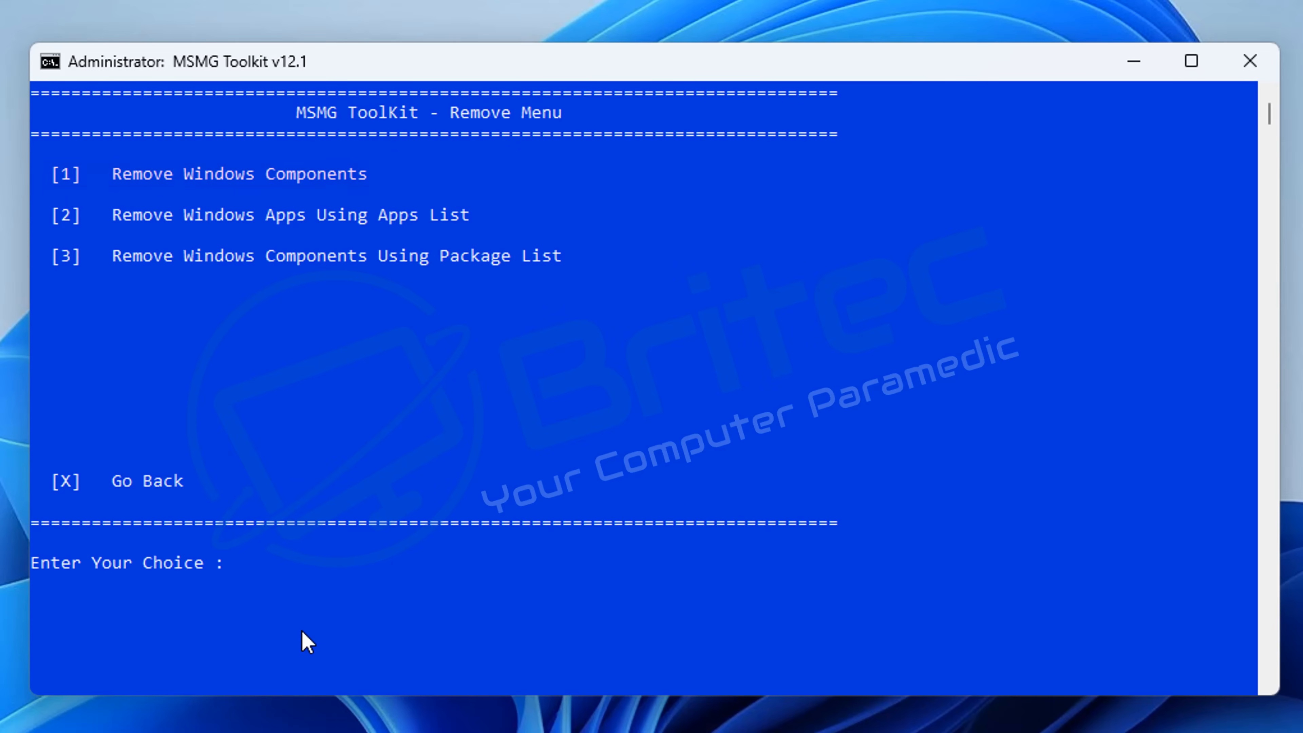
type("1")
key("Return")
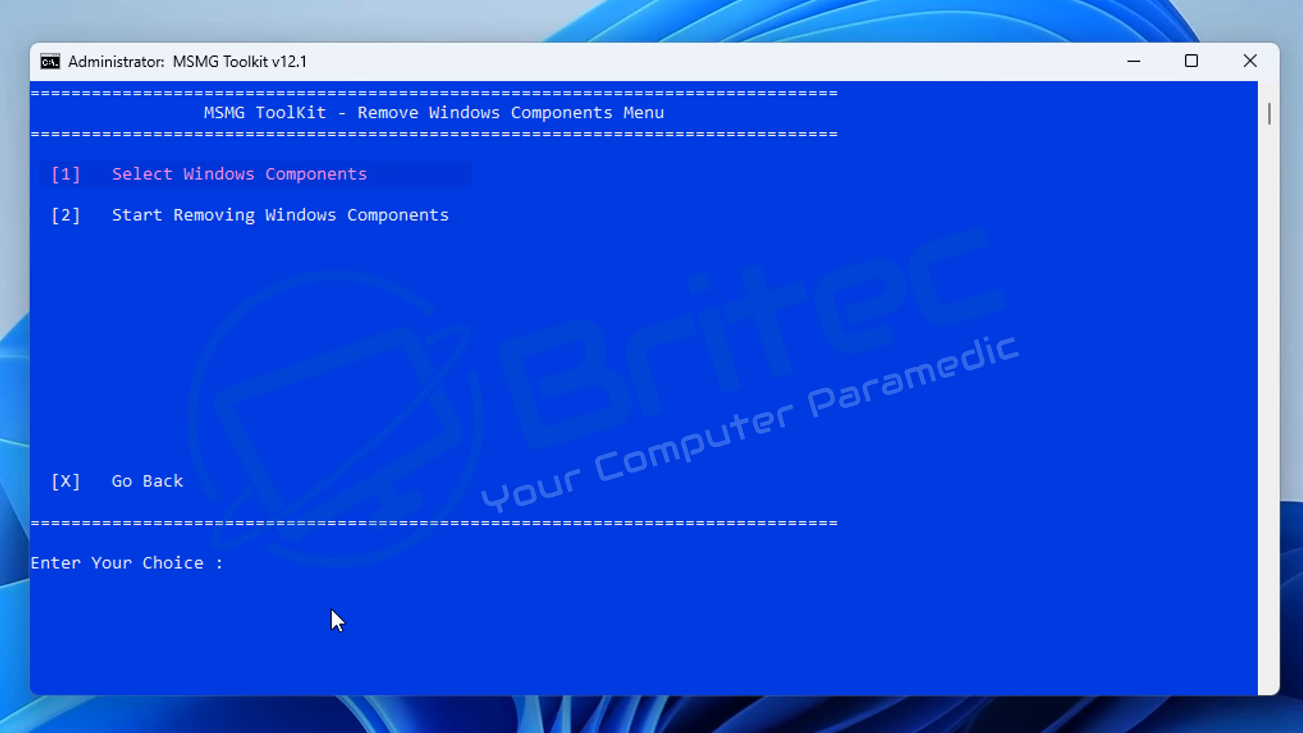
type("1")
key("Return")
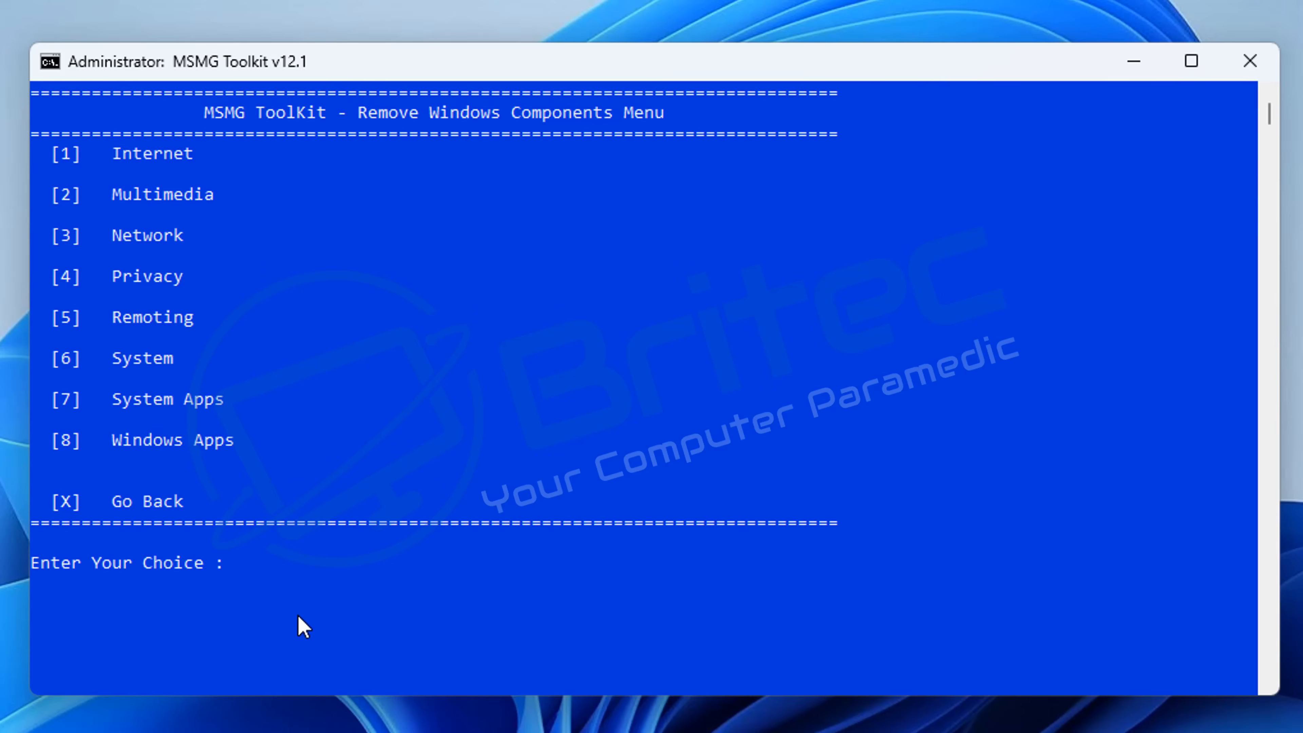
- Mark Edge Chromium Browser for removal in the Internet components and return to the component categories
key("1")
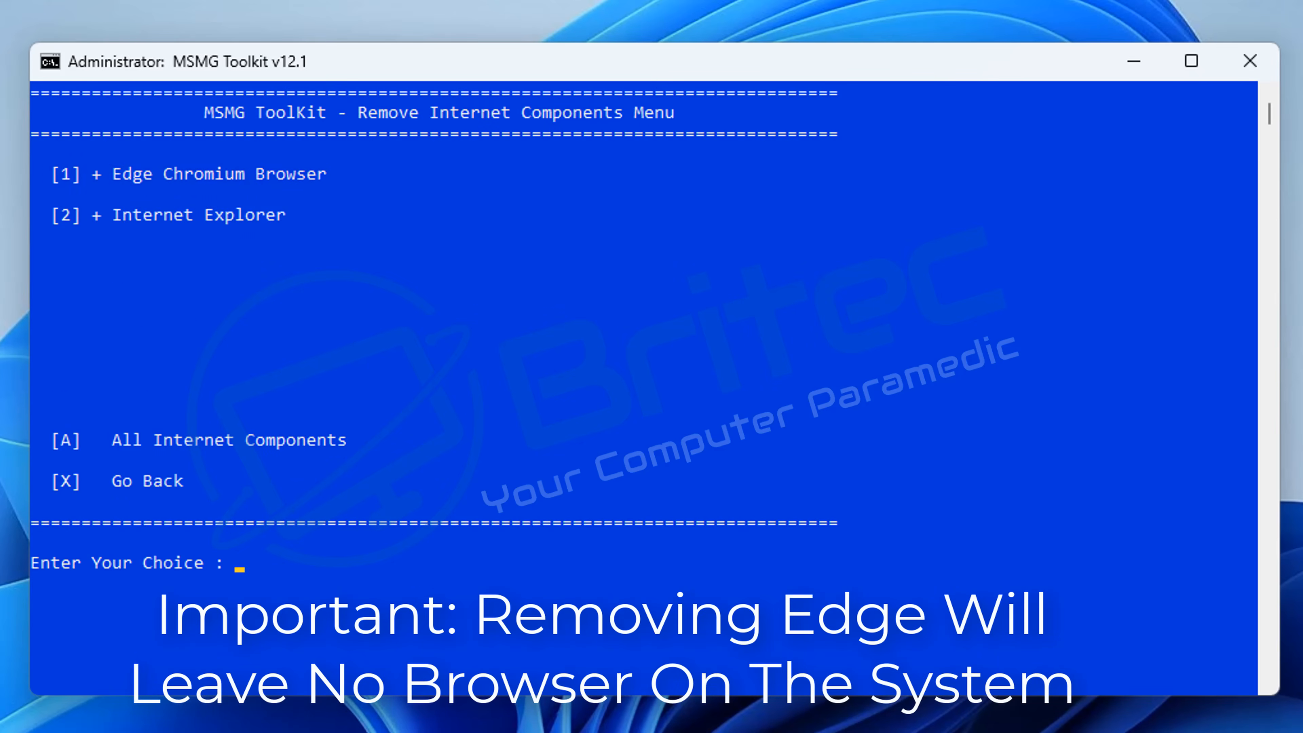
left_click(67, 685)
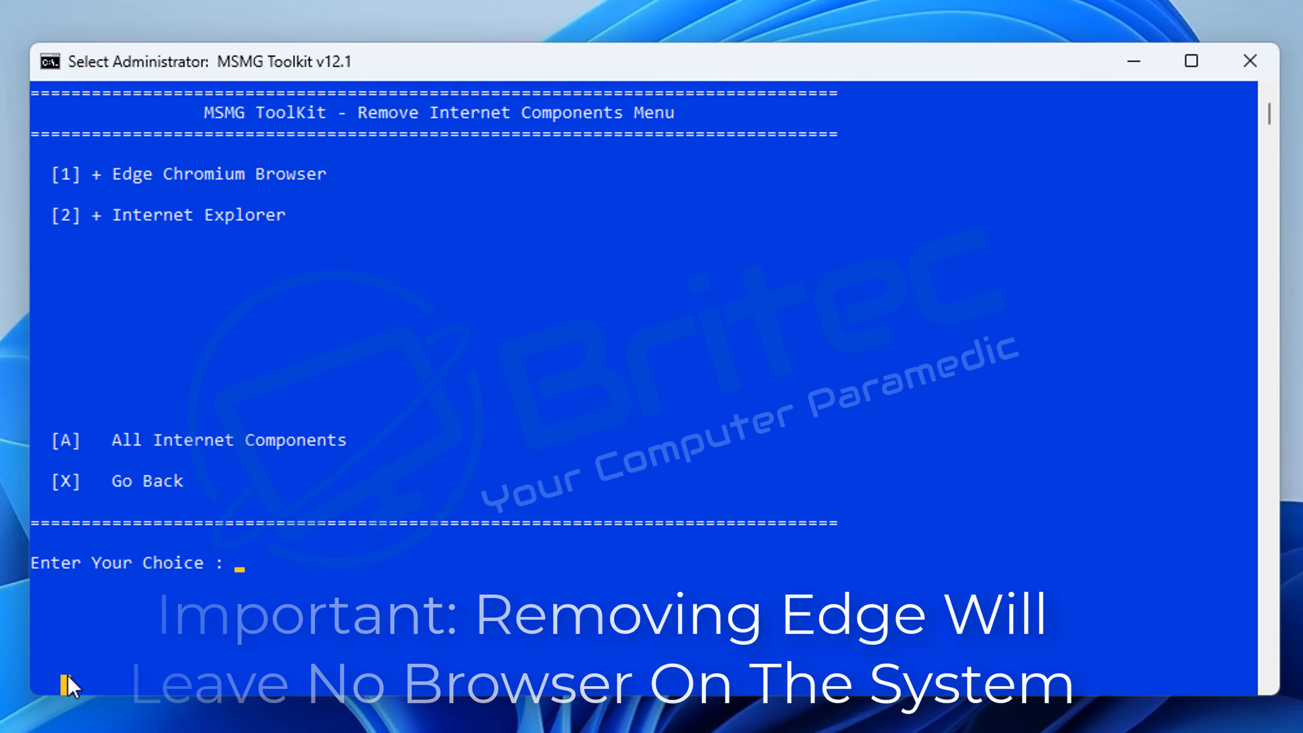
type("1")
key("Return")
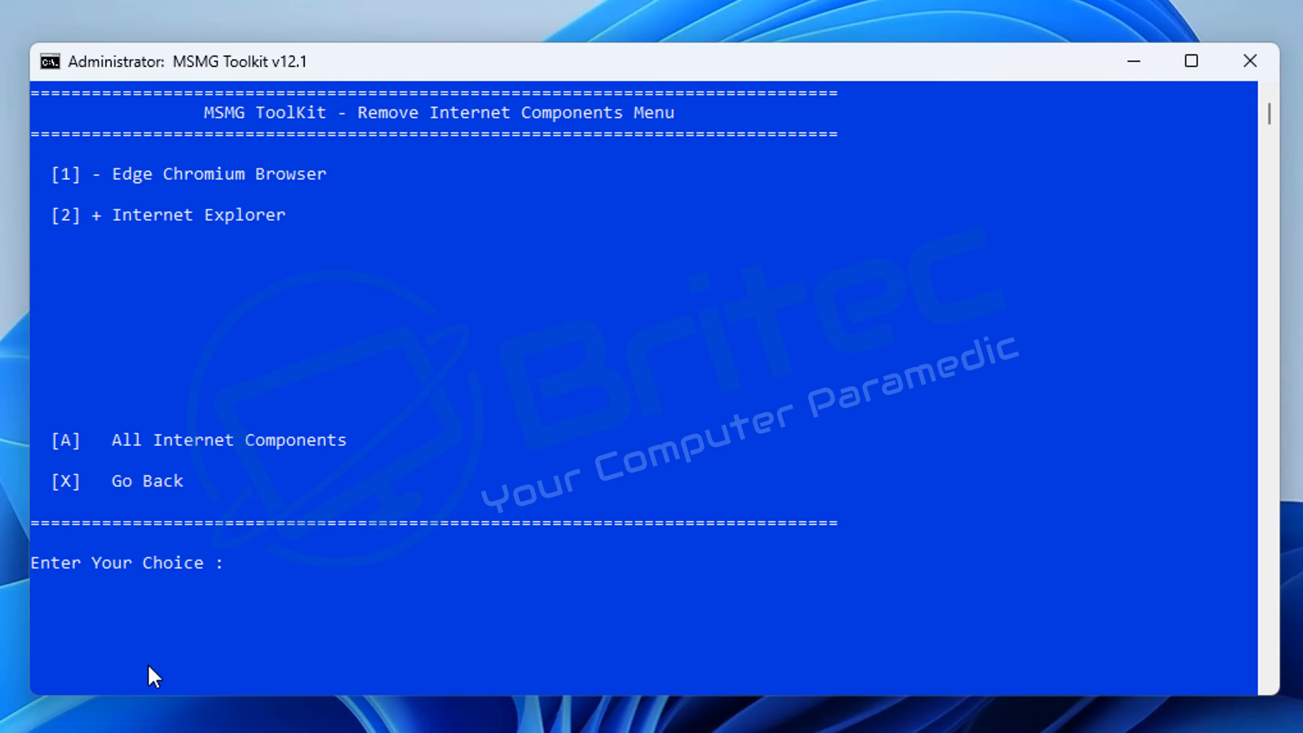
type("x")
key("Return")
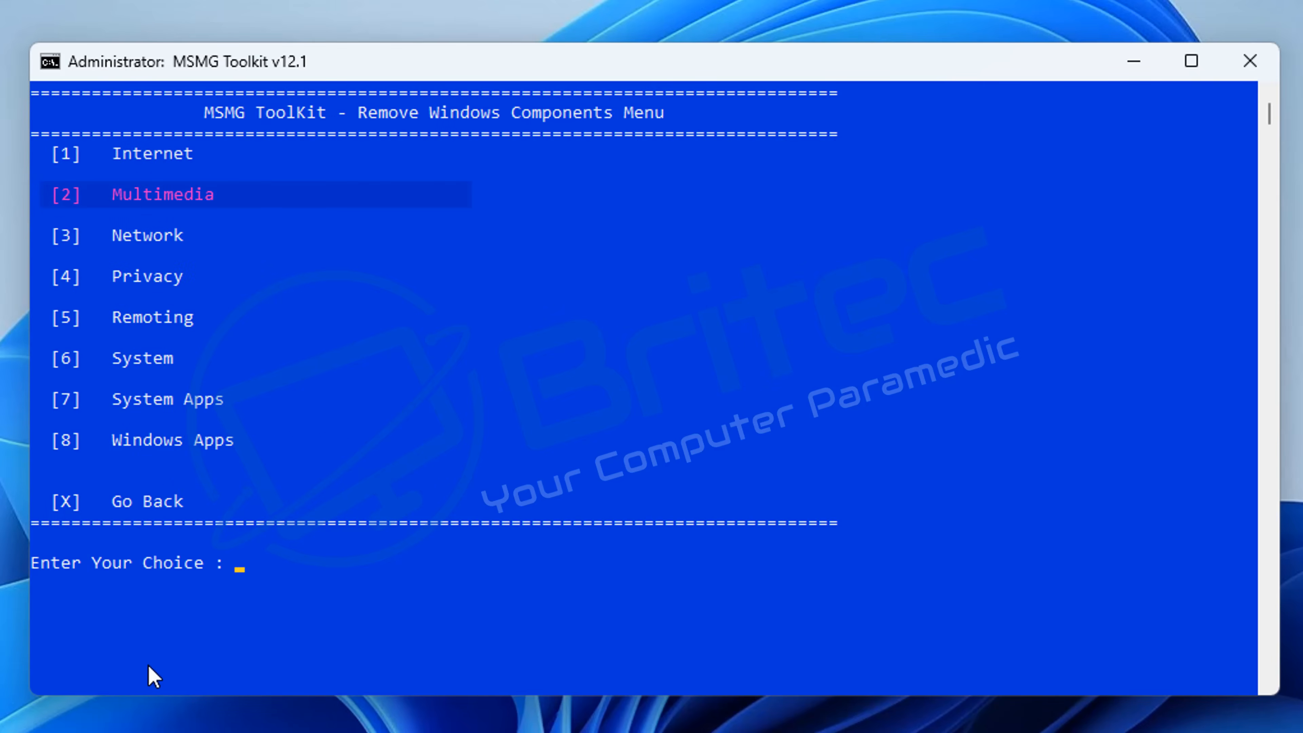
- Mark the multimedia components Game Explorer, Windows Media Player and Windows Photo Viewer for removal, and return to the categories
type("2")
key("Return")
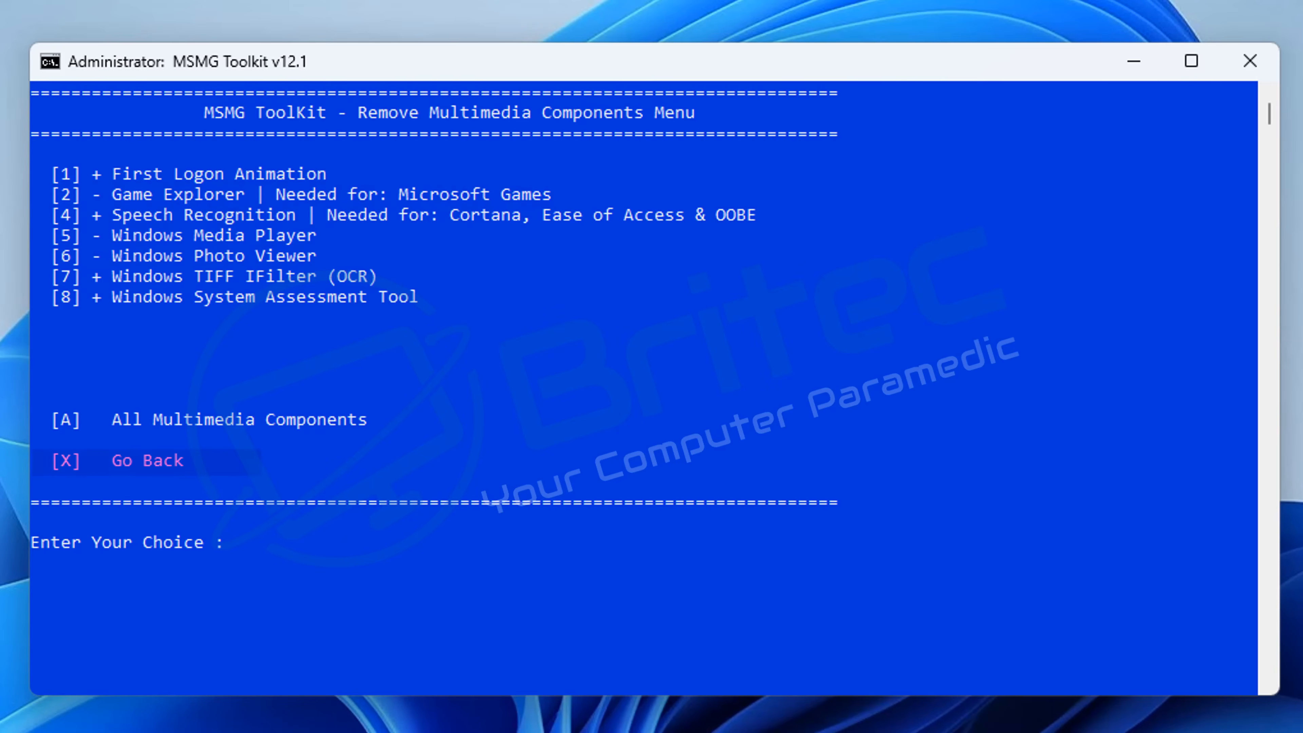
type("x")
key("Return")
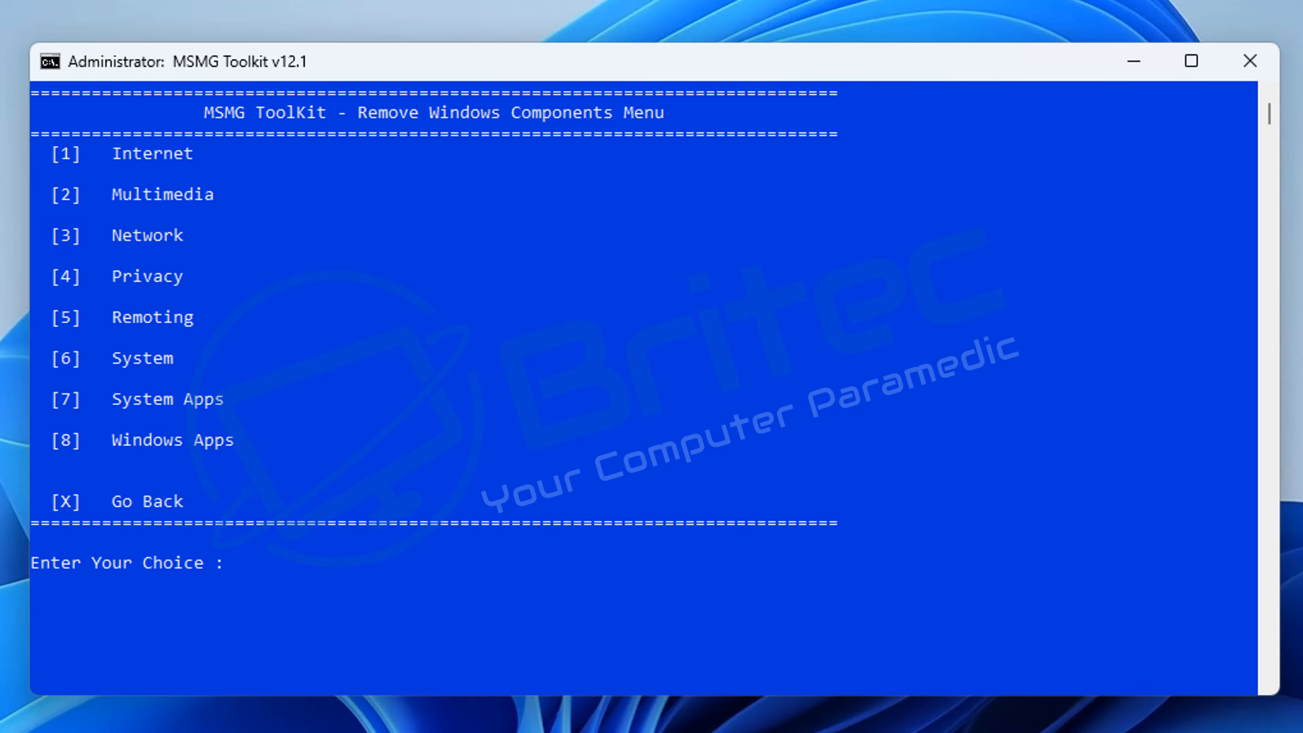
- Review the removable Network components and return to the component categories
type("3")
key("Return")
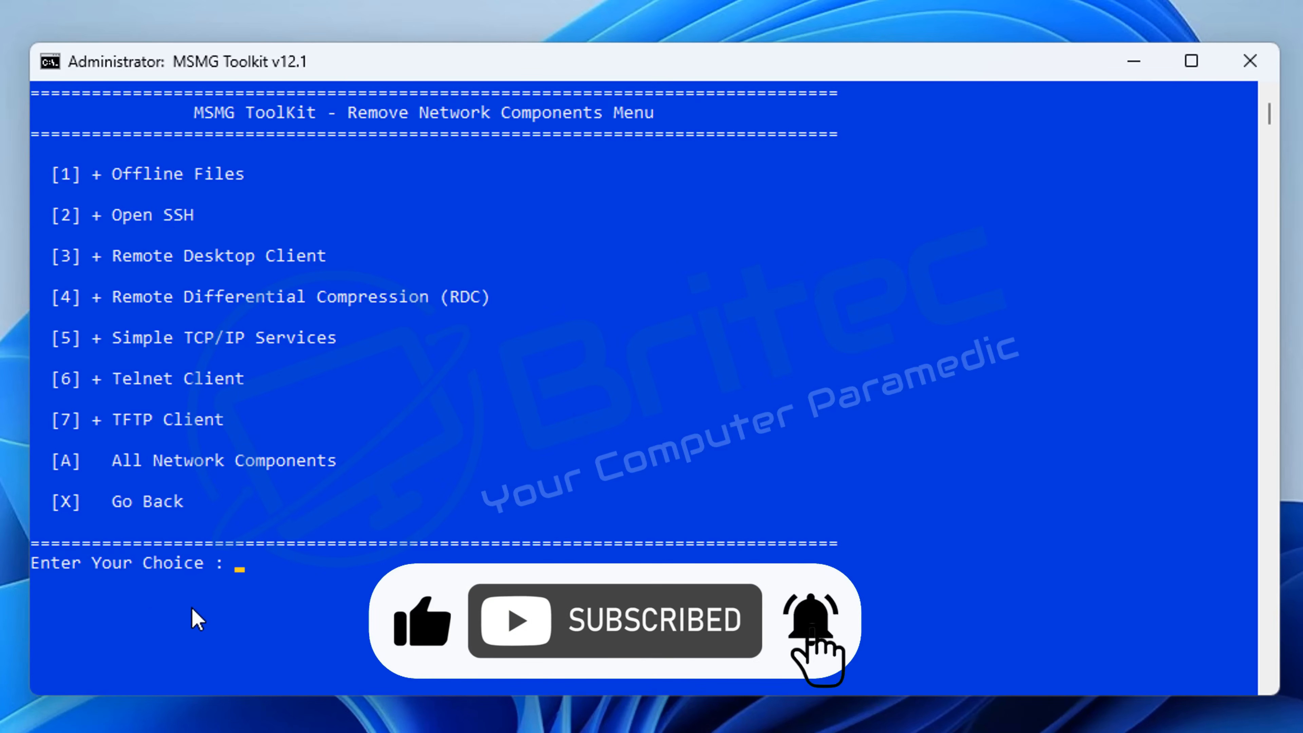
type("x")
key("Return")
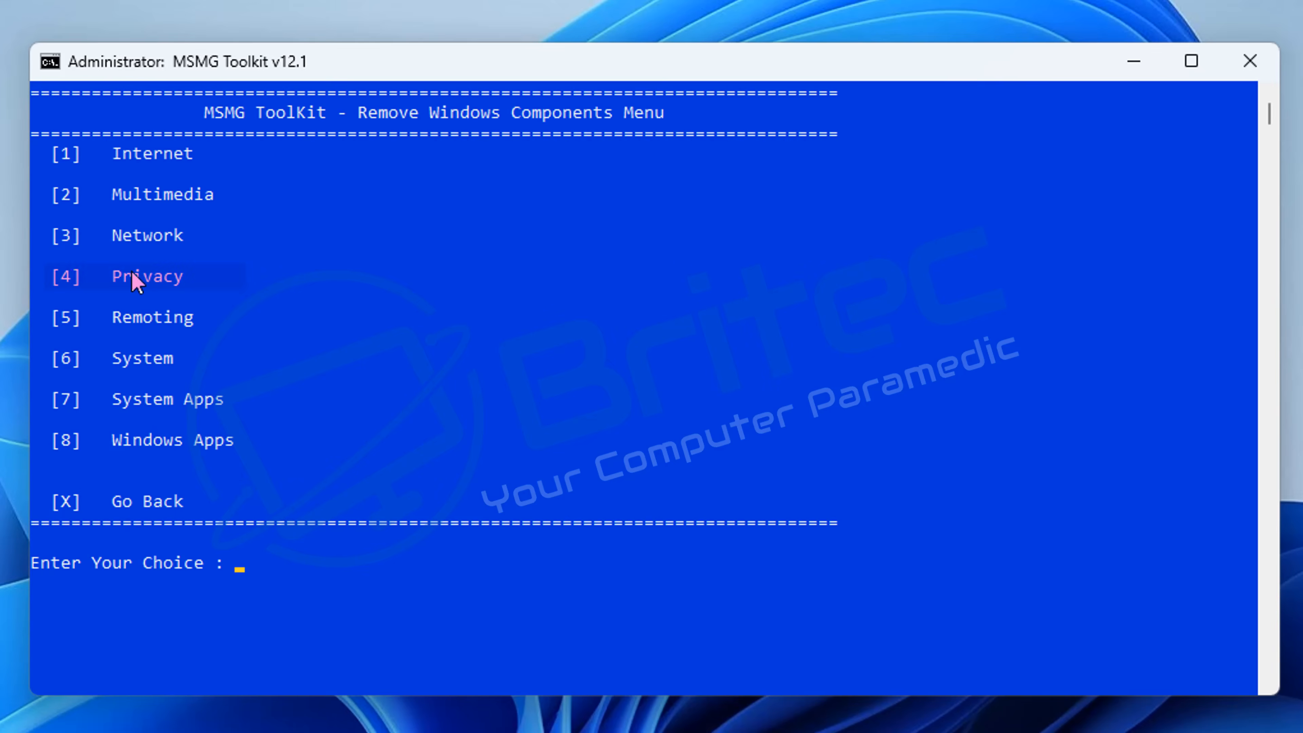
- Mark privacy components for removal: Assigned Access, CEIP, Face Recognition, Location Service, Picture Password, Pin SignIn Support, WiFi Network Manager and Windows Insider Hub
type("4")
key("Return")
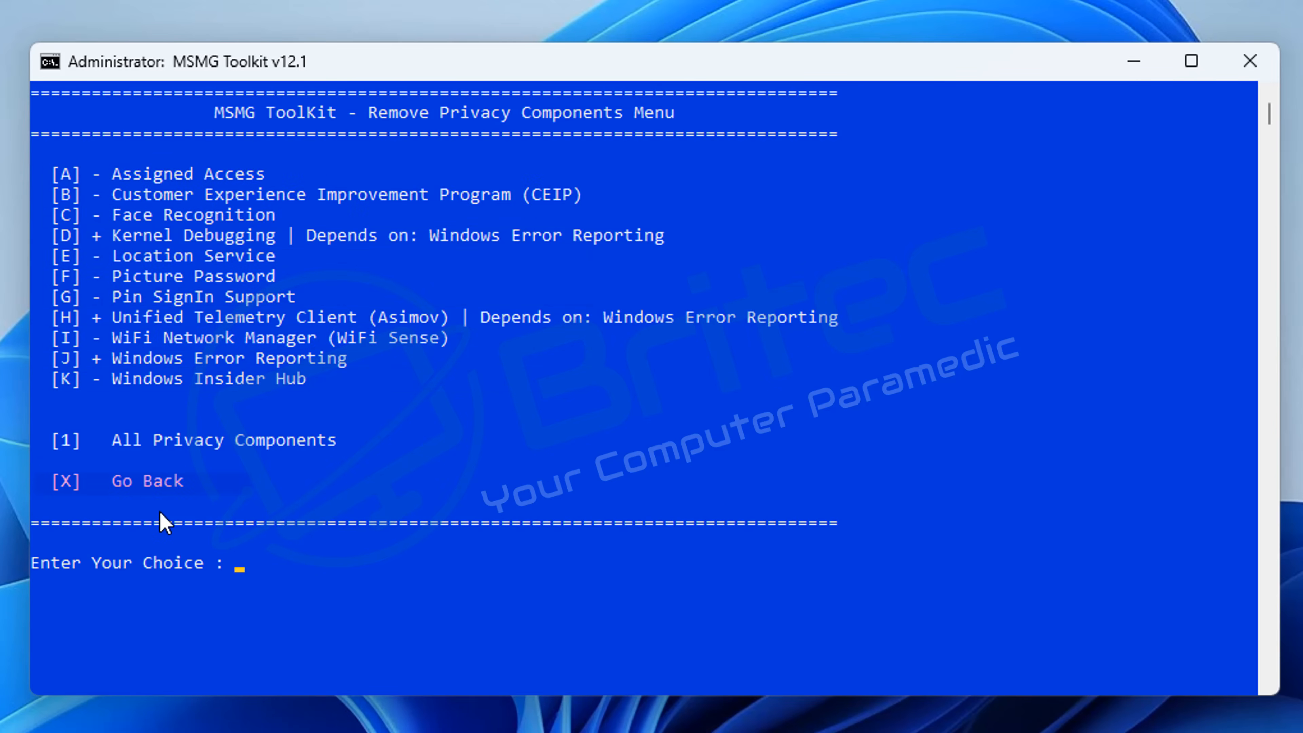
key("x")
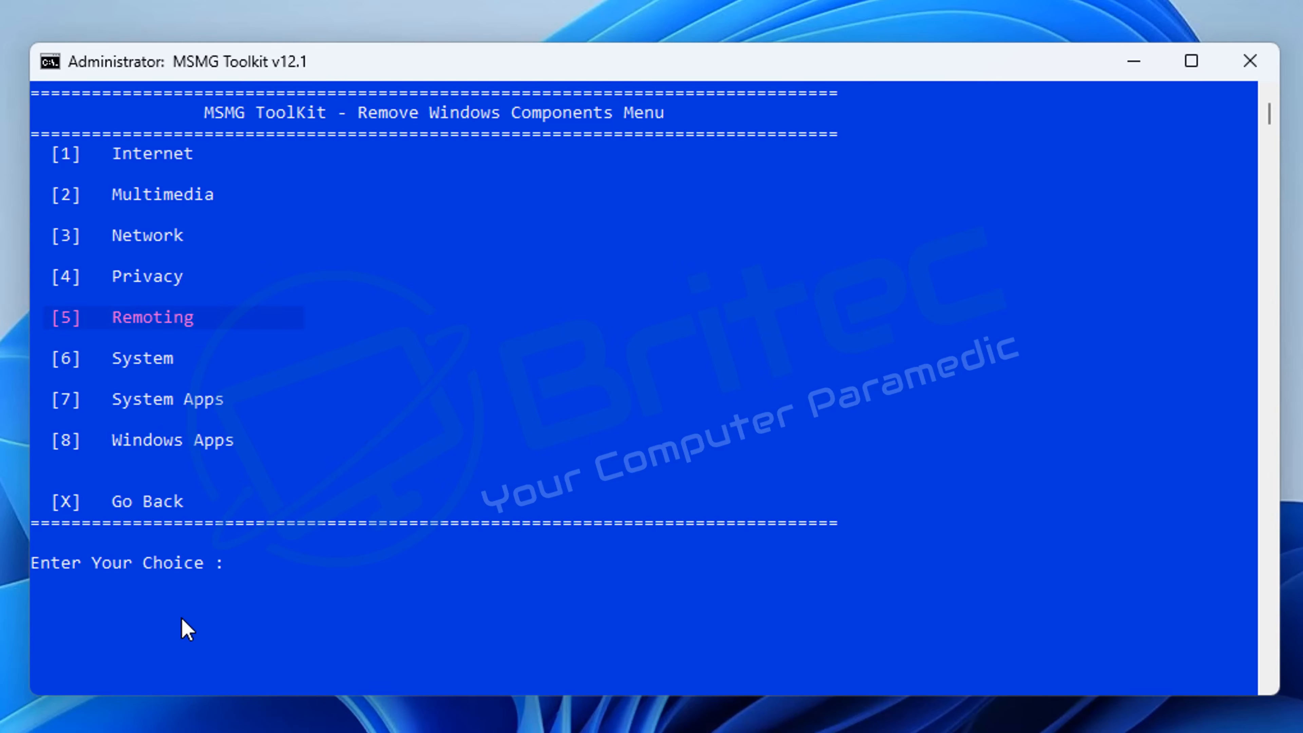
- Mark the remoting components MultiPoint Connector, OneDrive Desktop Client and Remote Registry for removal, and return to the categories
type("5")
key("Return")
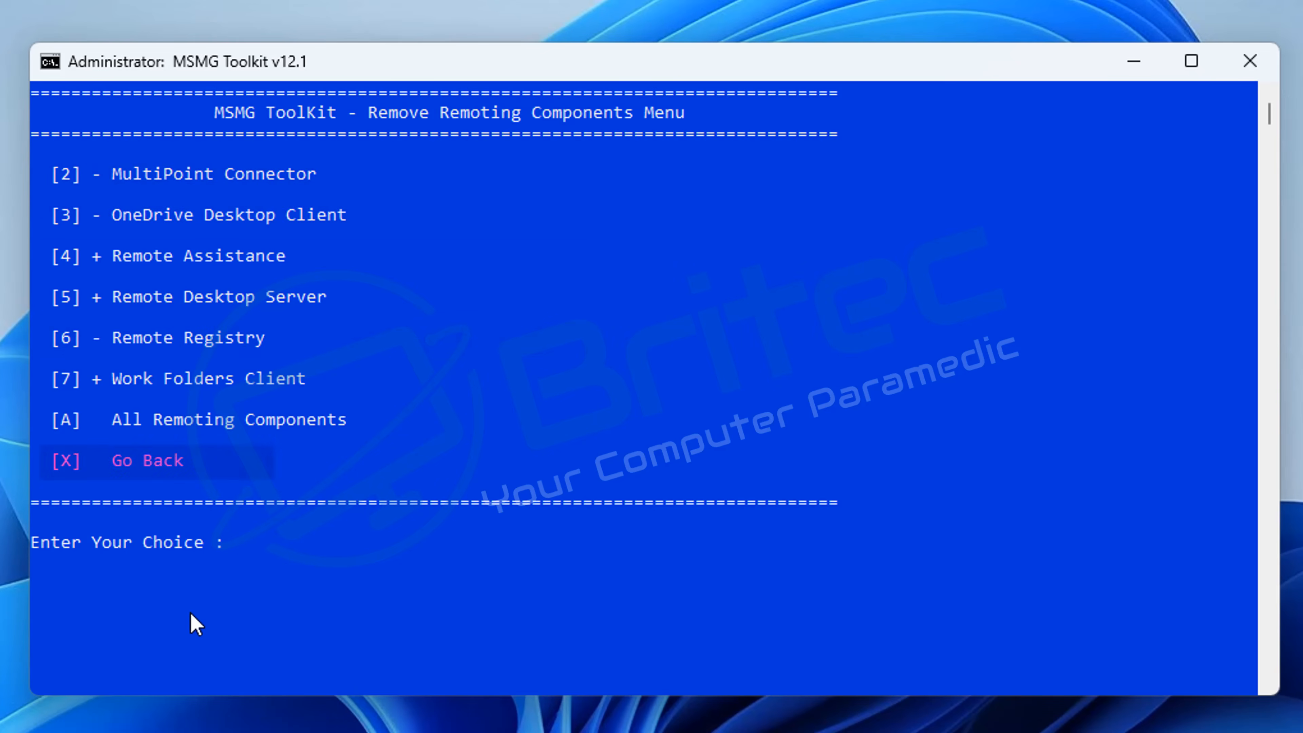
type("x")
key("Return")
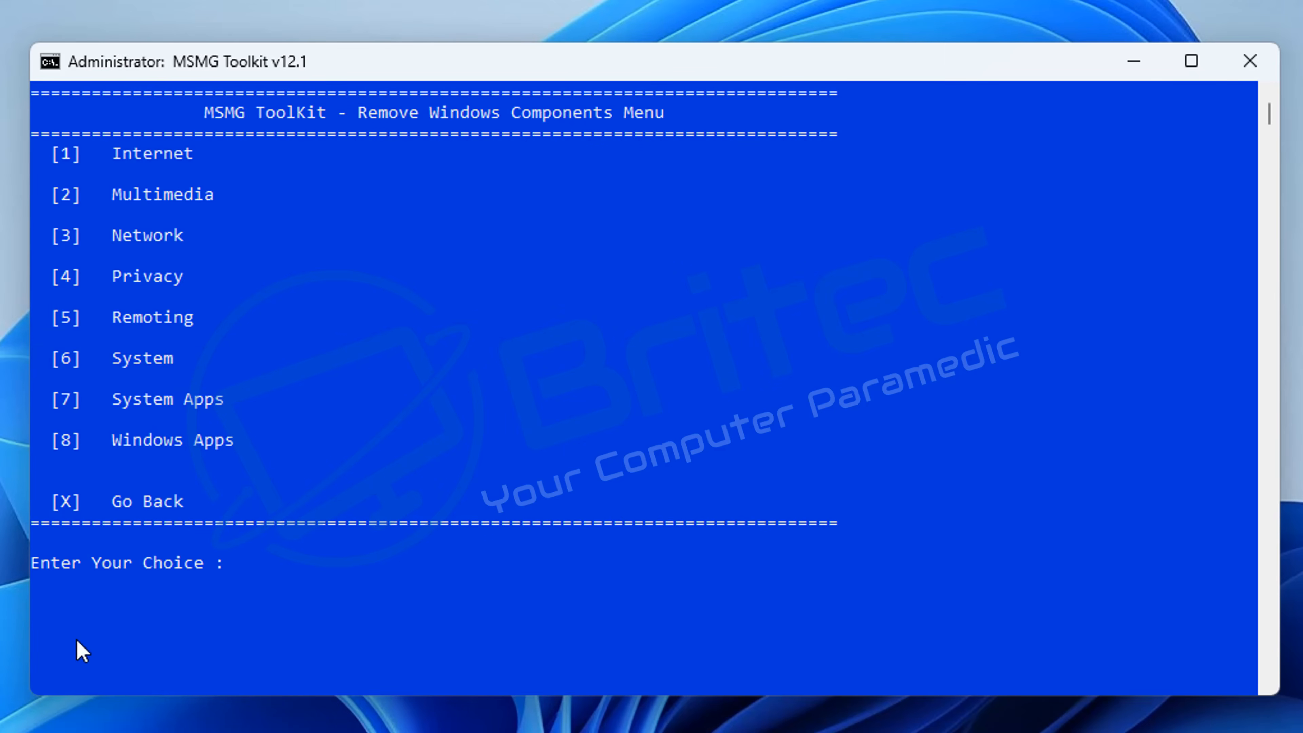
- Mark system components for removal: Device Lockdown, Ease of Access Themes, Easy Transfer, File History, Steps Recorder, System Restore, Windows Backup, Subsystem For Linux, To Go, Wordpad
type("6")
key("Return")
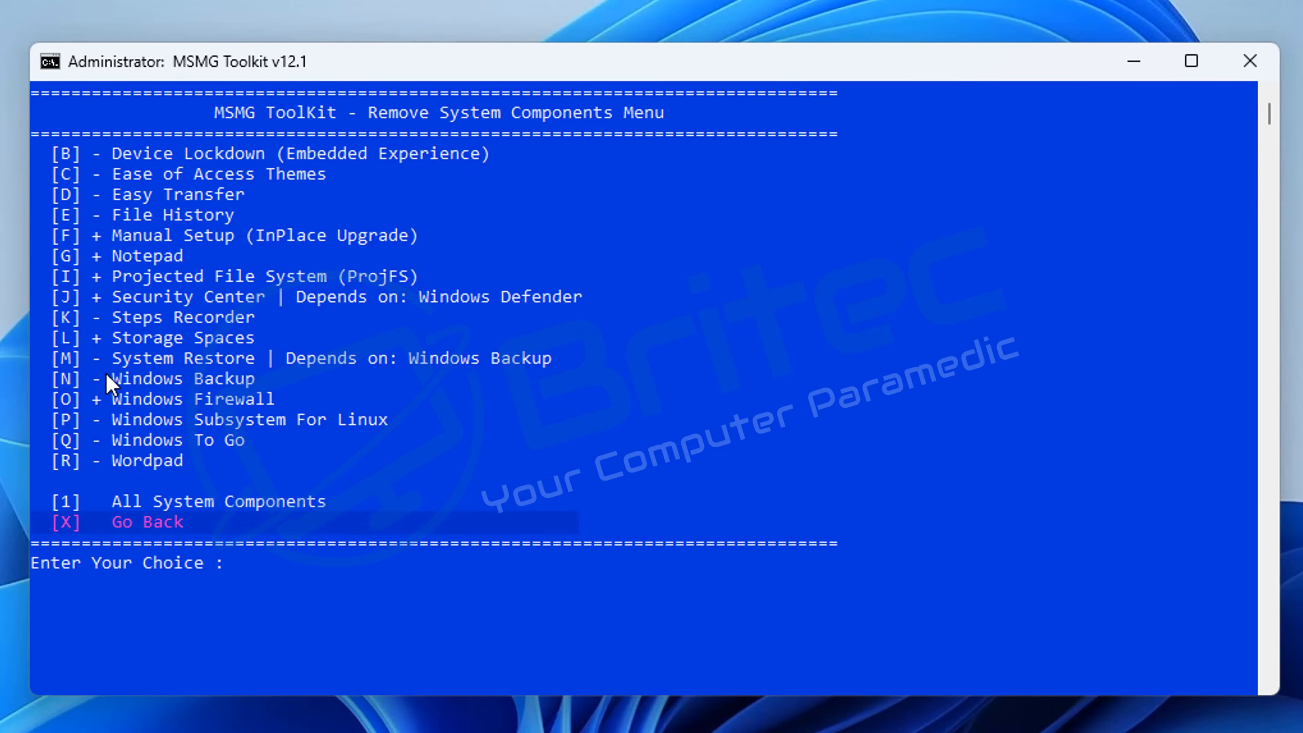
left_click(198, 625)
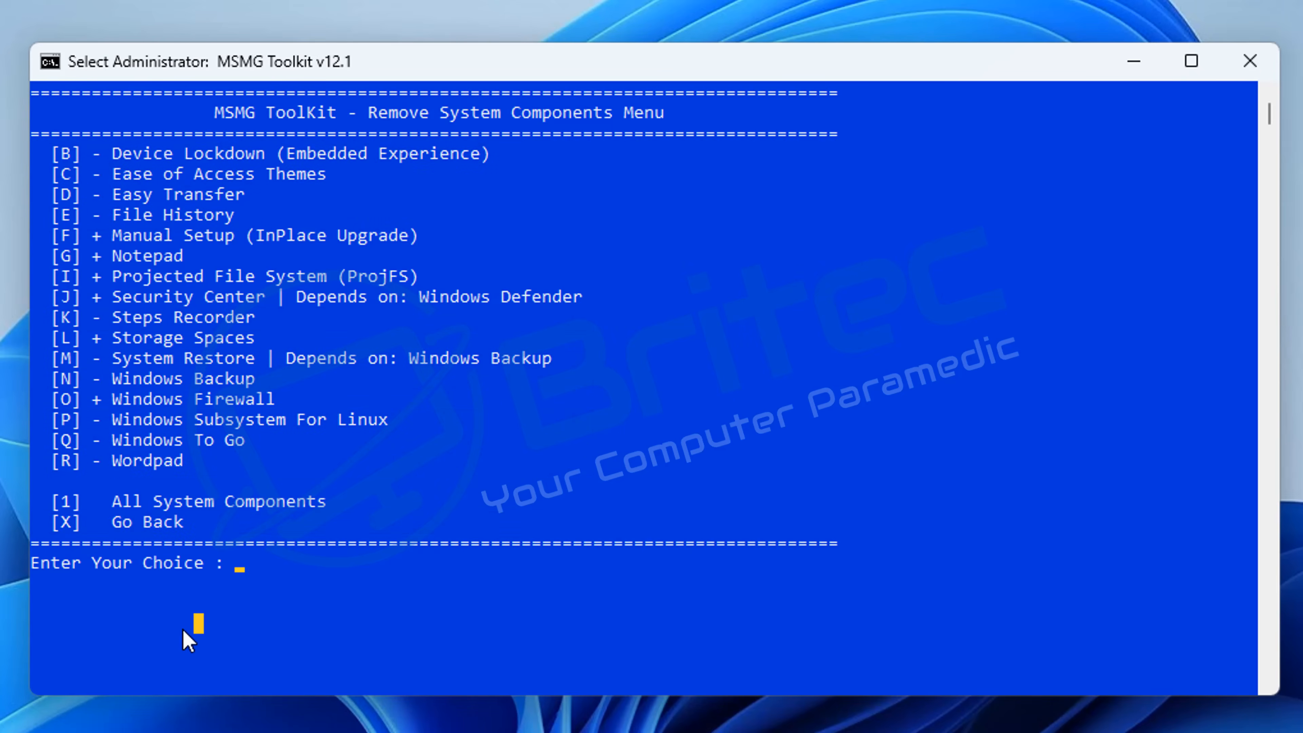
key("Escape")
type("x")
key("Return")
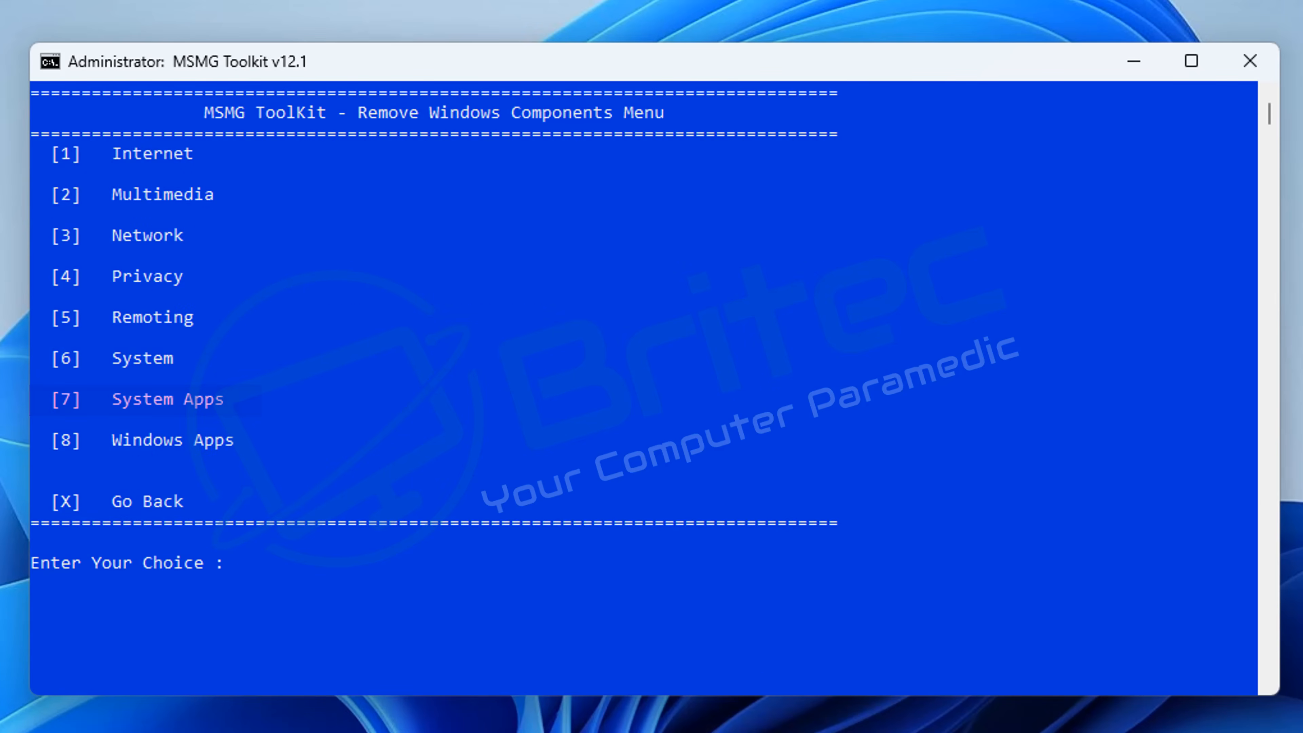
- Mark system apps 13, 14, 19–21, 23–27, 30, 31, 35, 37 and 39–44 for removal, and return to the component categories
type("7")
key("Return")
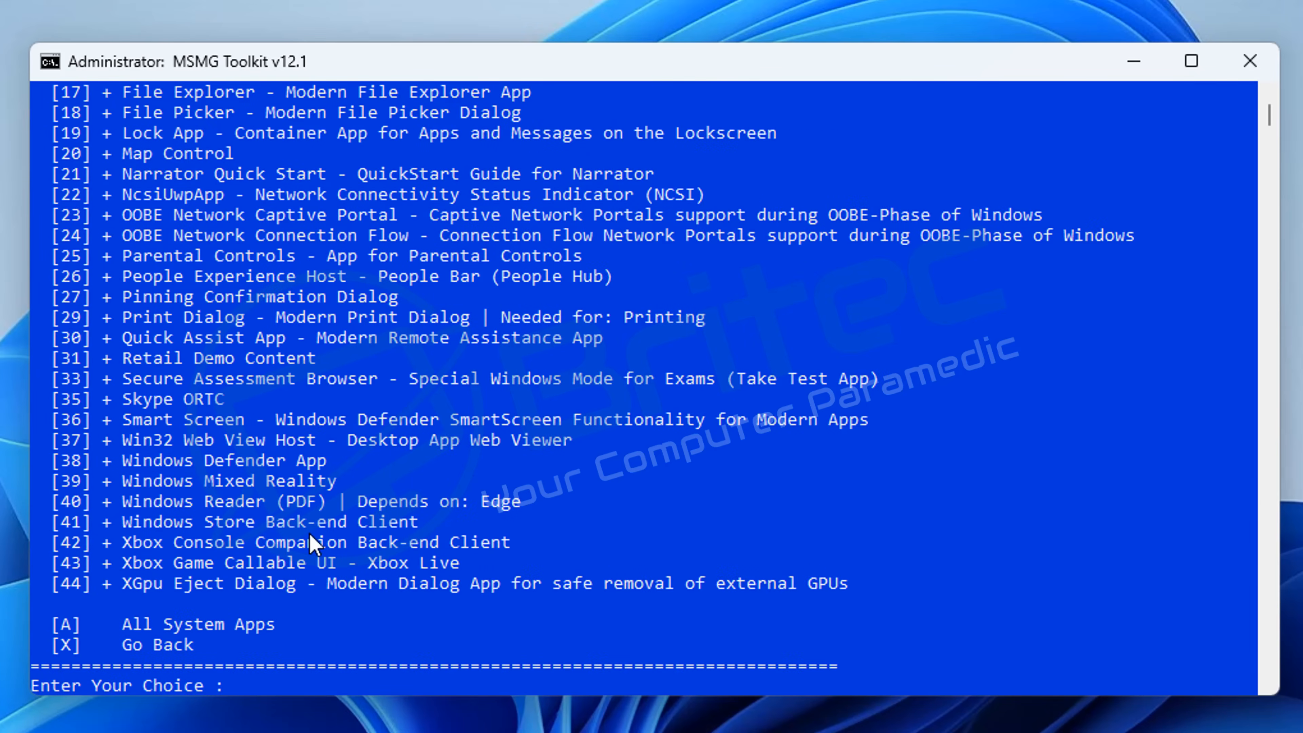
scroll(329, 503, "up", 7)
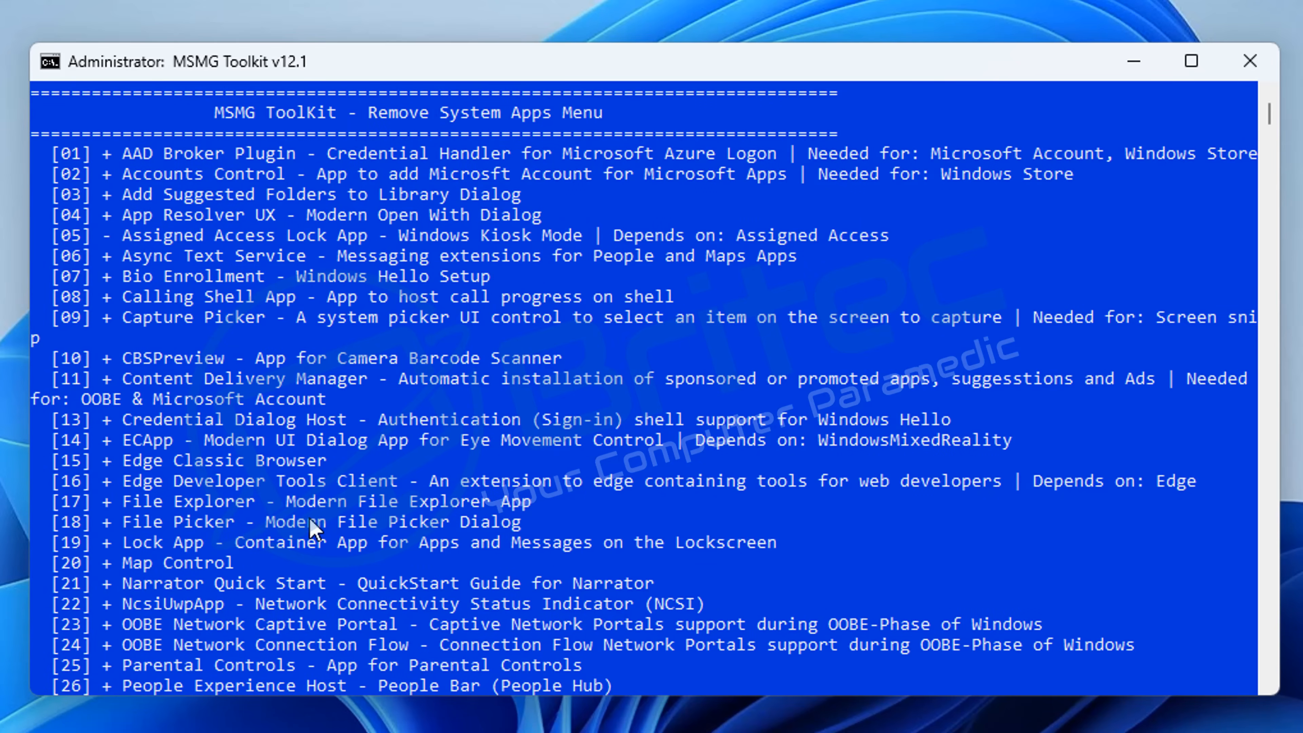
scroll(313, 528, "down", 2)
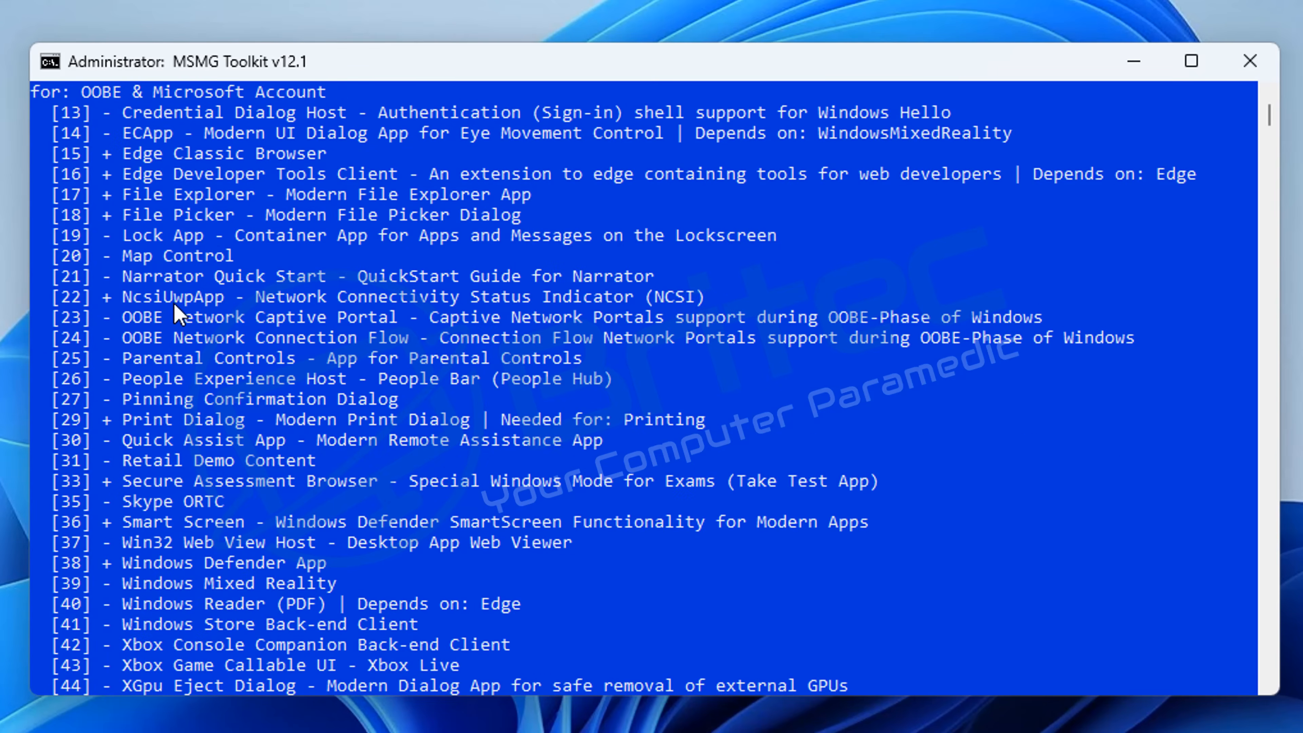
scroll(185, 339, "down", 3)
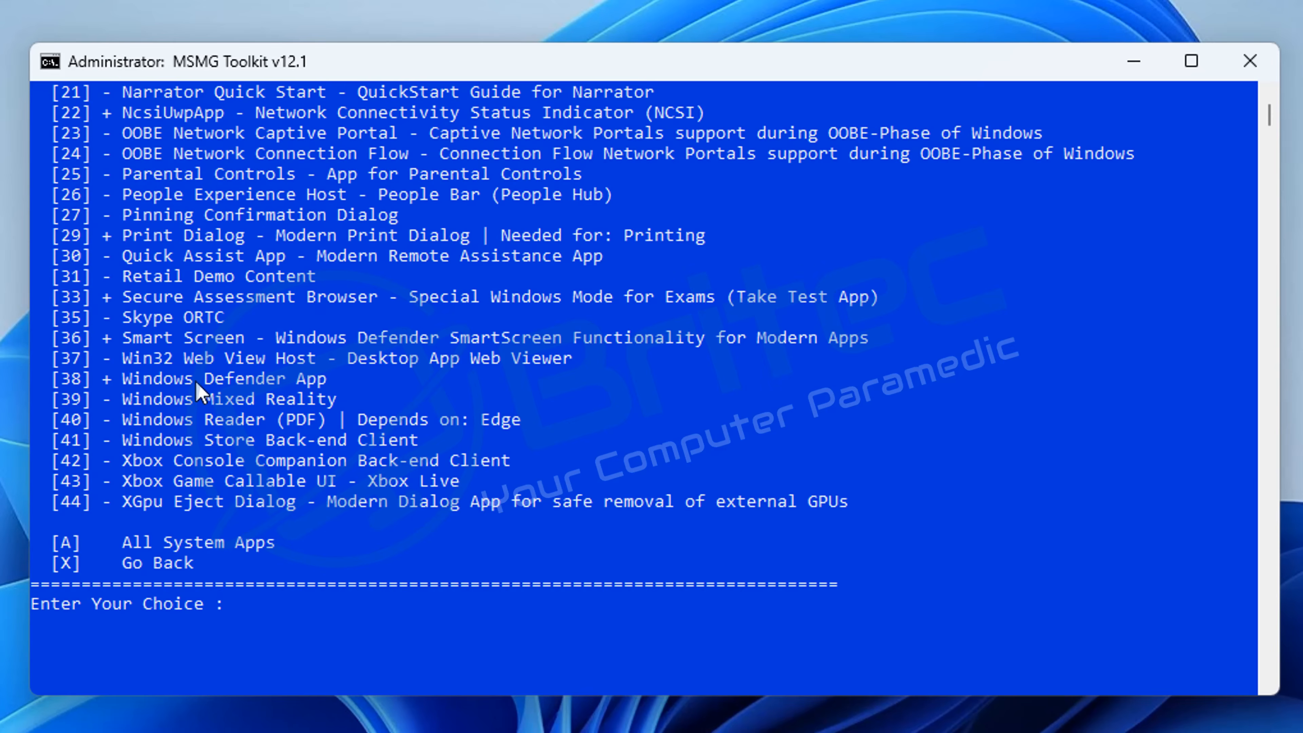
type("x")
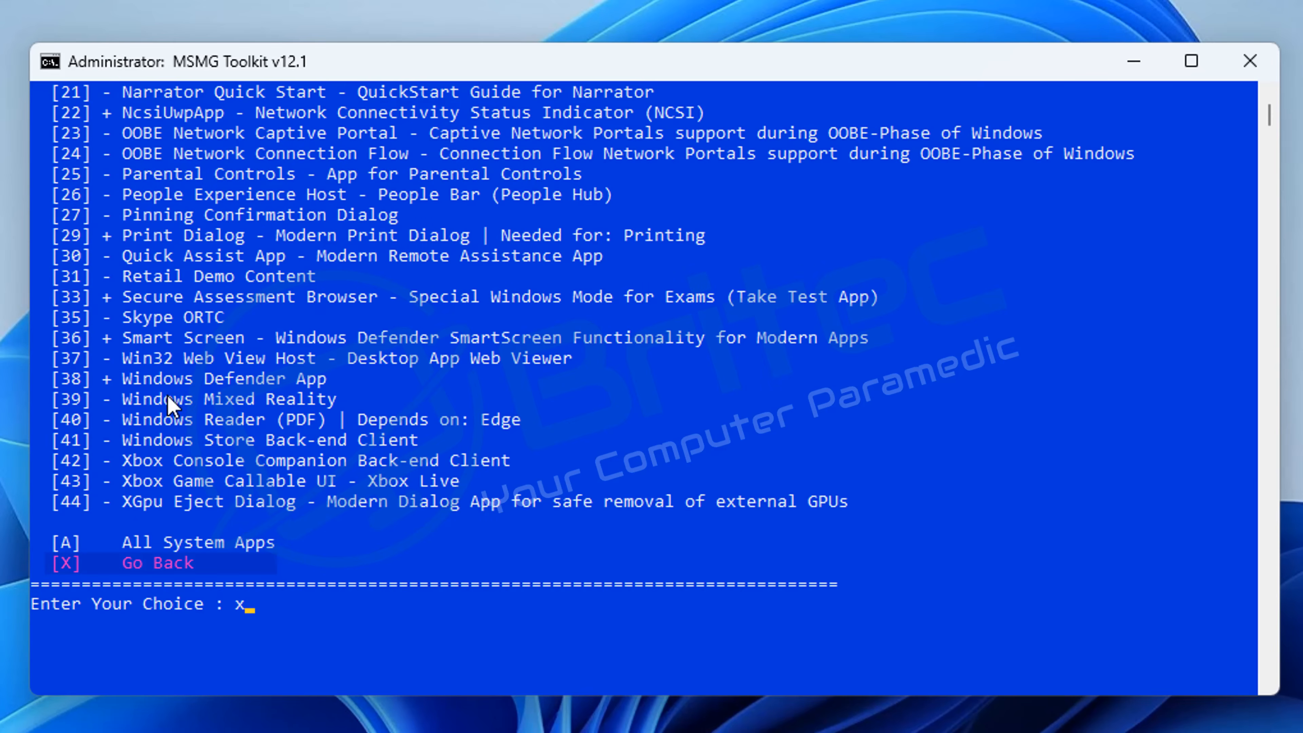
key("Return")
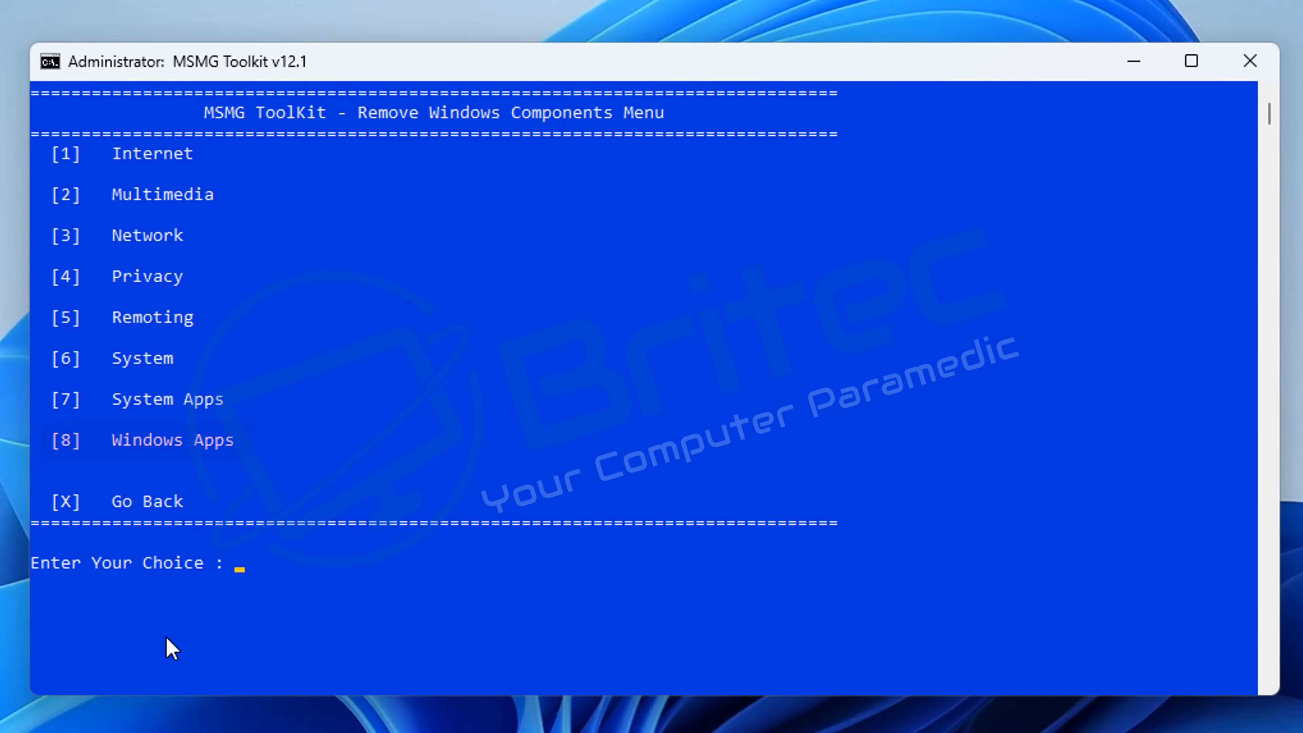
- Mark Windows apps 6, 15, 20, 21, 25–33 and 40 for removal, and return to the component categories
type("8")
key("Return")
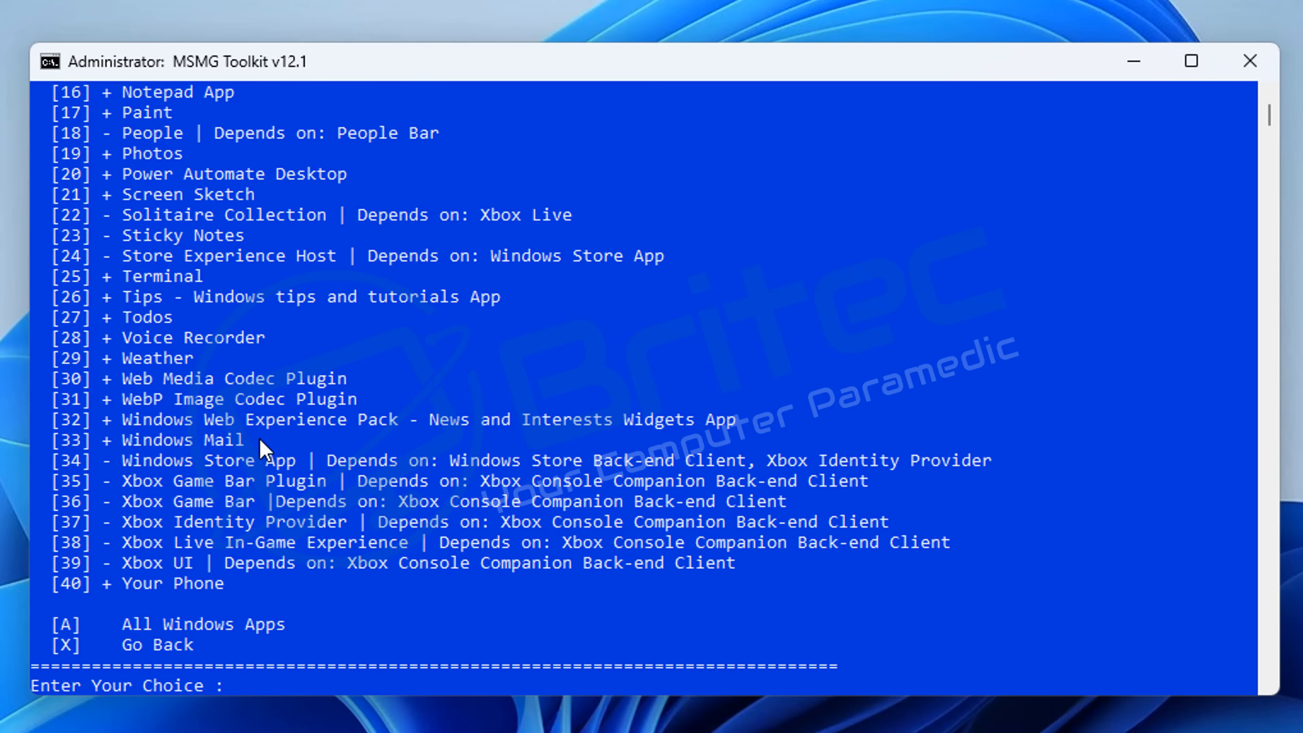
scroll(262, 444, "up", 6)
scroll(268, 446, "down", 1)
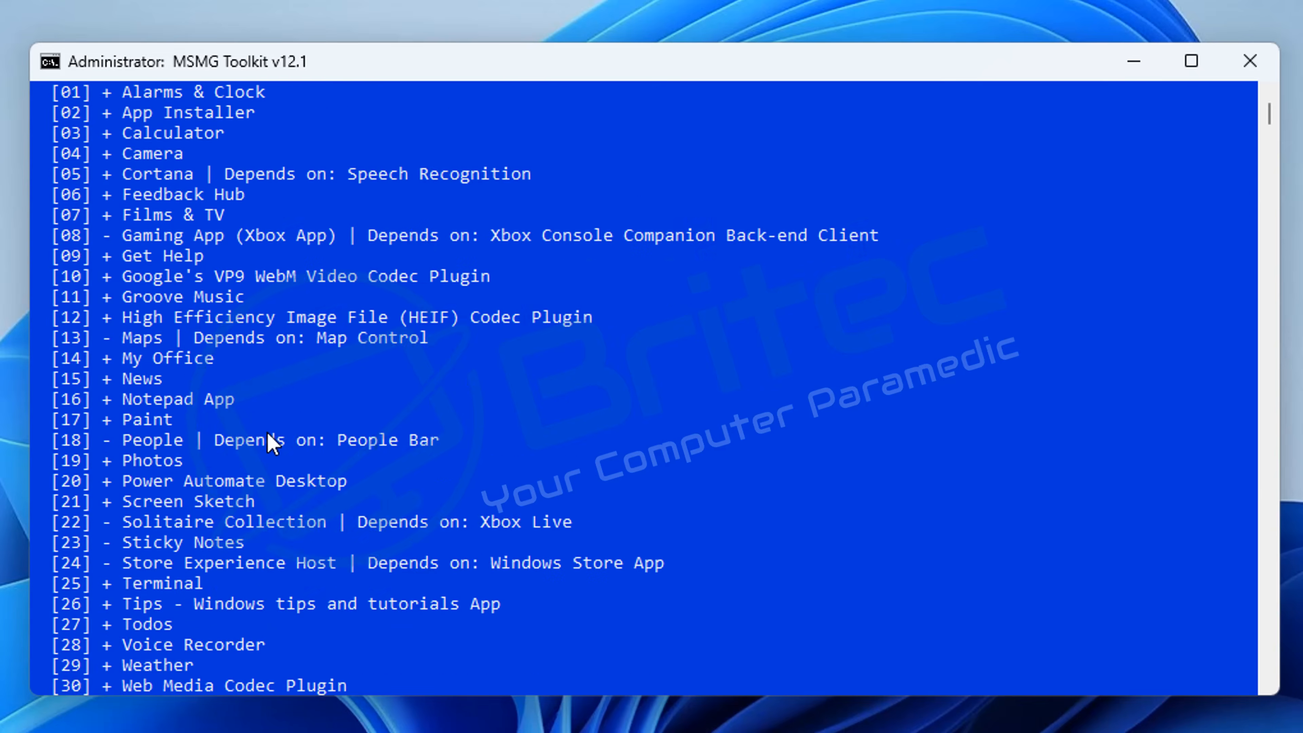
scroll(271, 442, "up", 1)
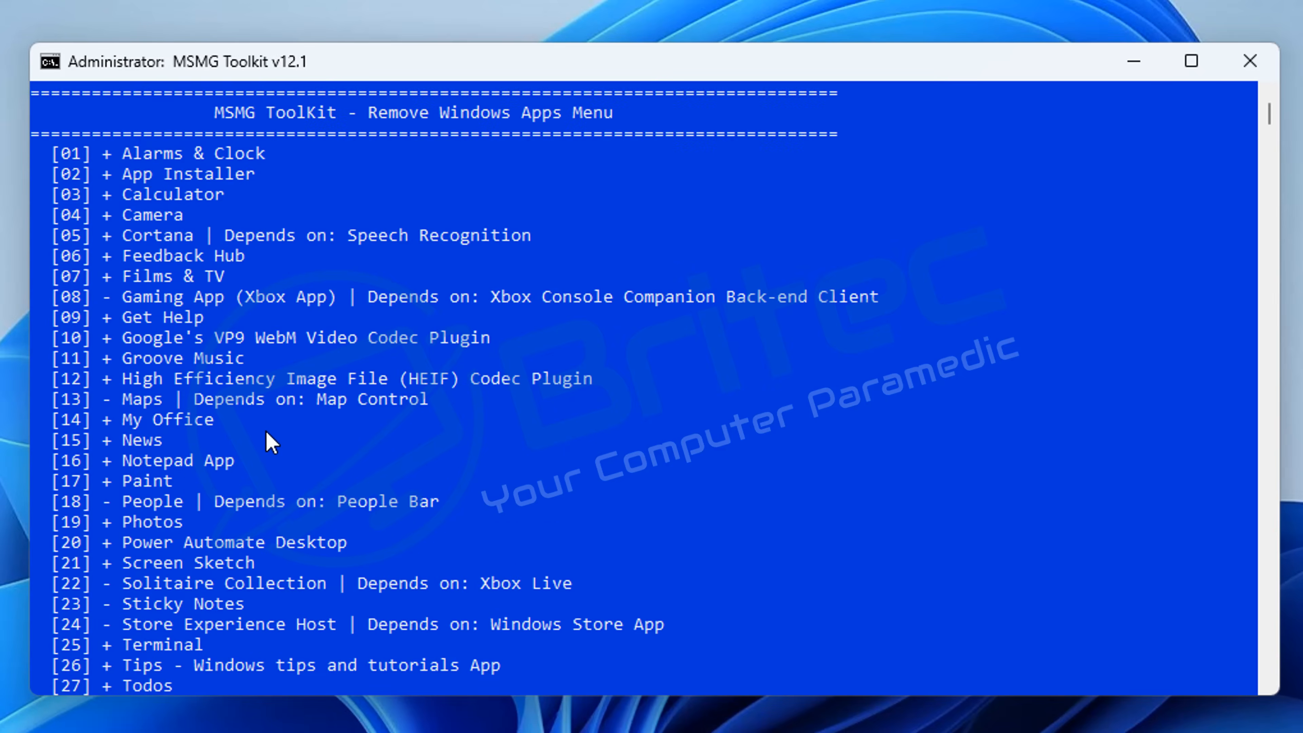
scroll(108, 472, "down", 6)
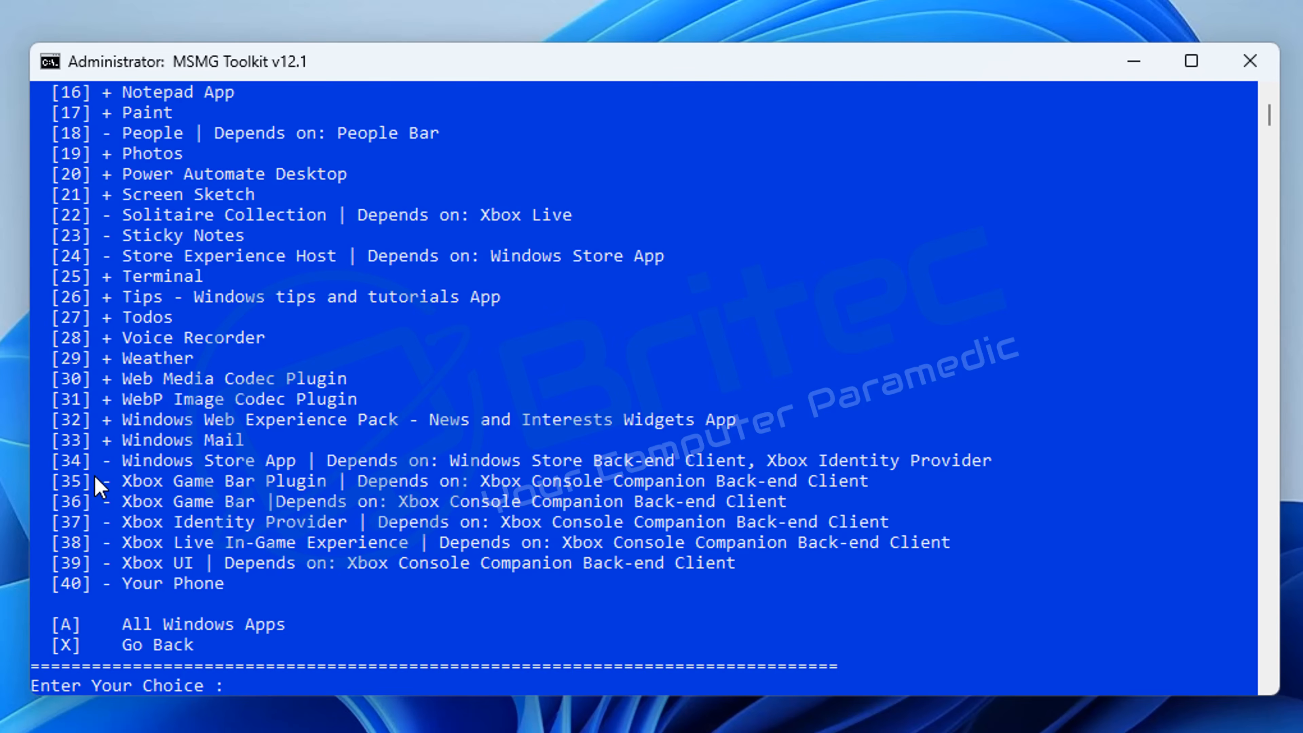
type("33")
key("Return")
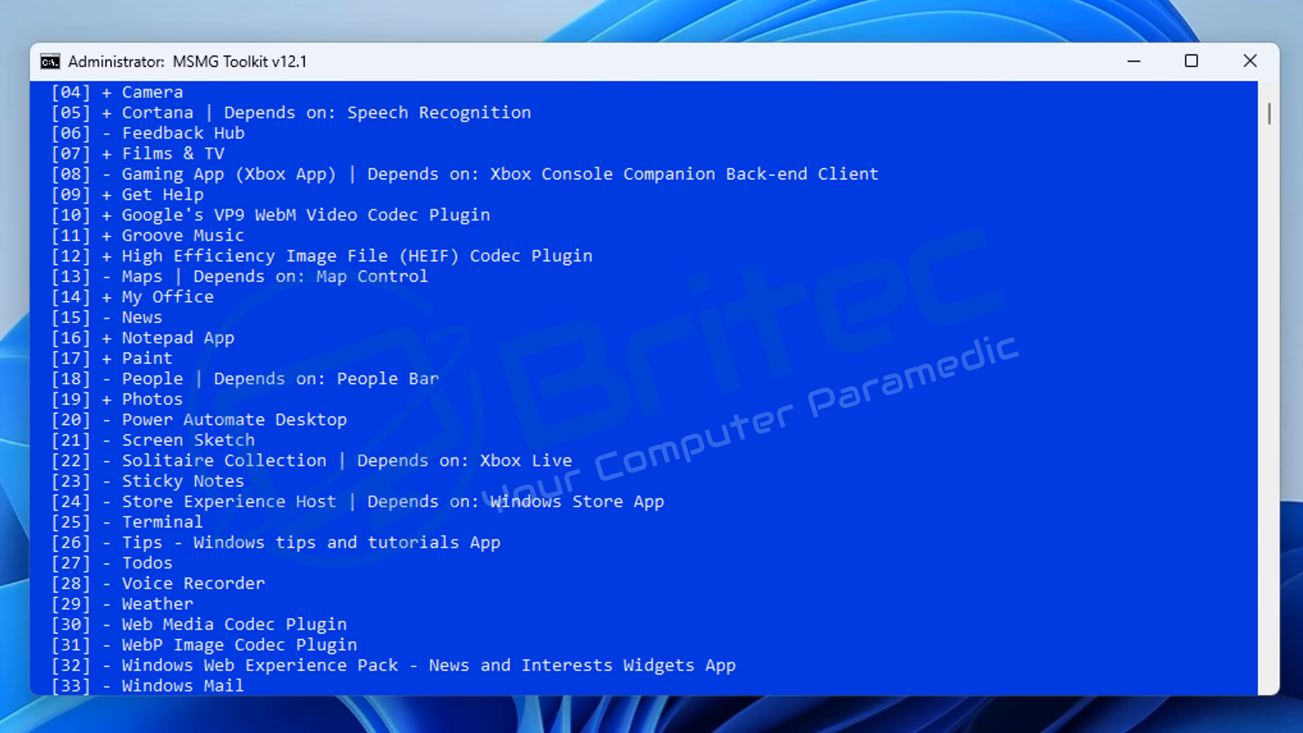
scroll(644, 388, "down", 6)
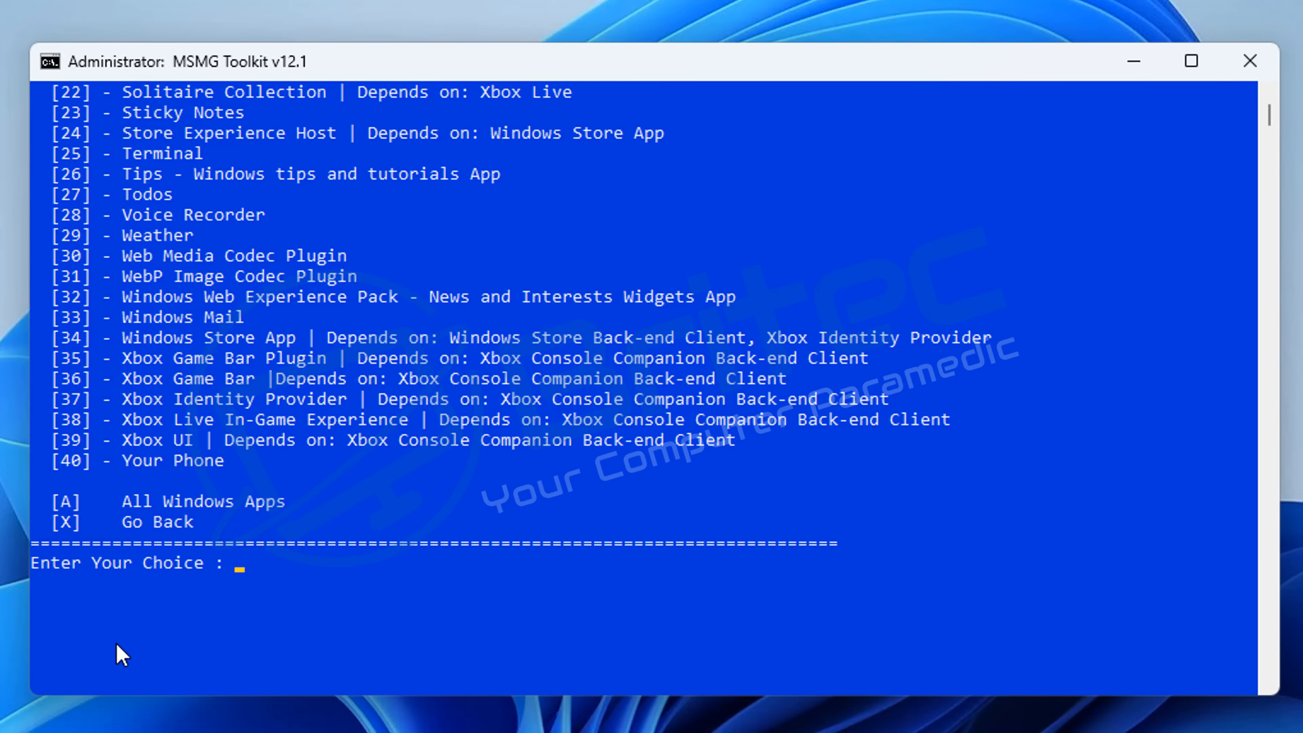
type("x")
key("Return")
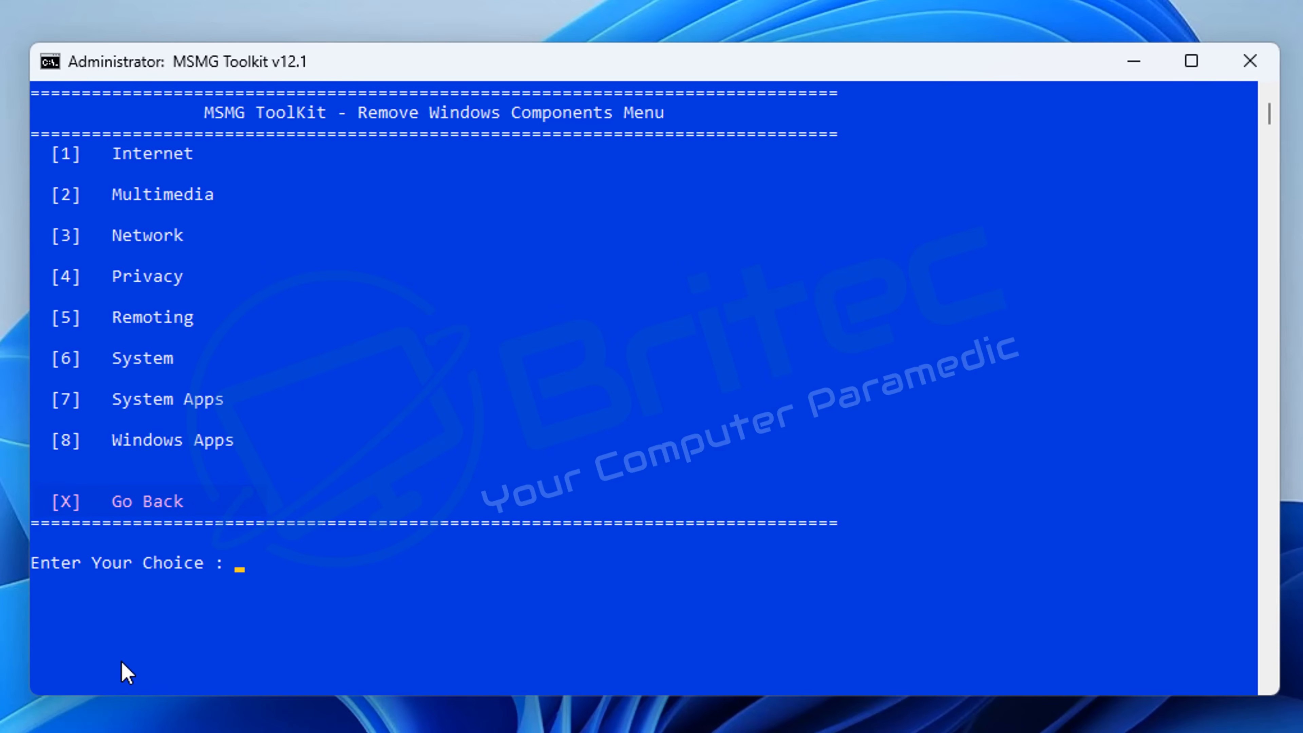
- Start removing the selected Windows components from the image, and return to the Remove menu once the removal has finished
key("x")
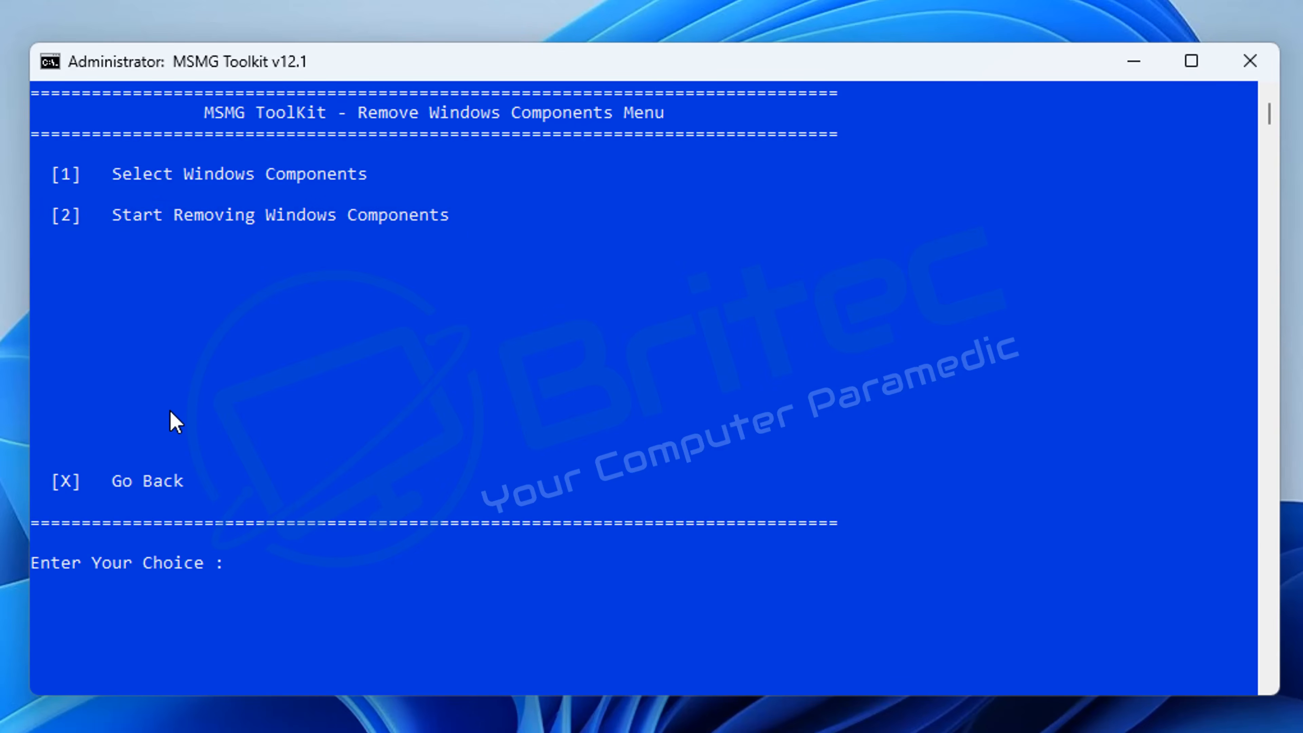
key("2")
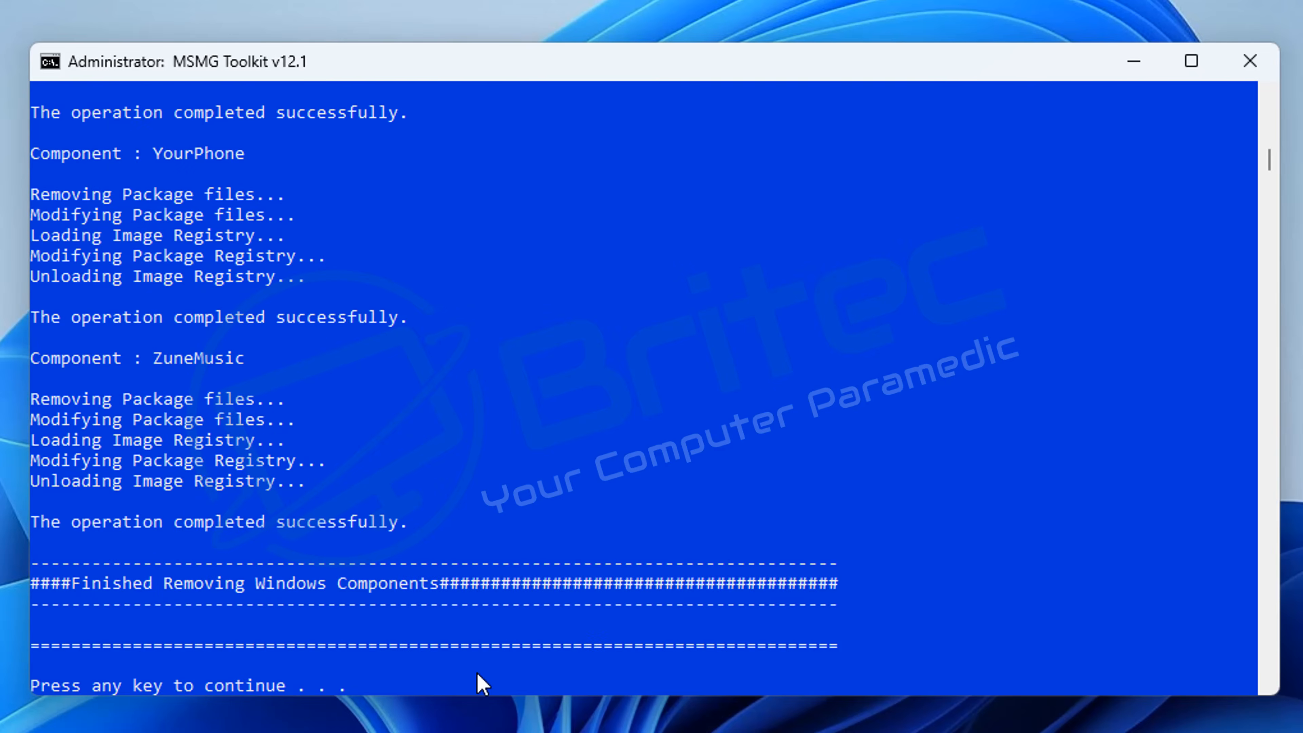
left_click(477, 674)
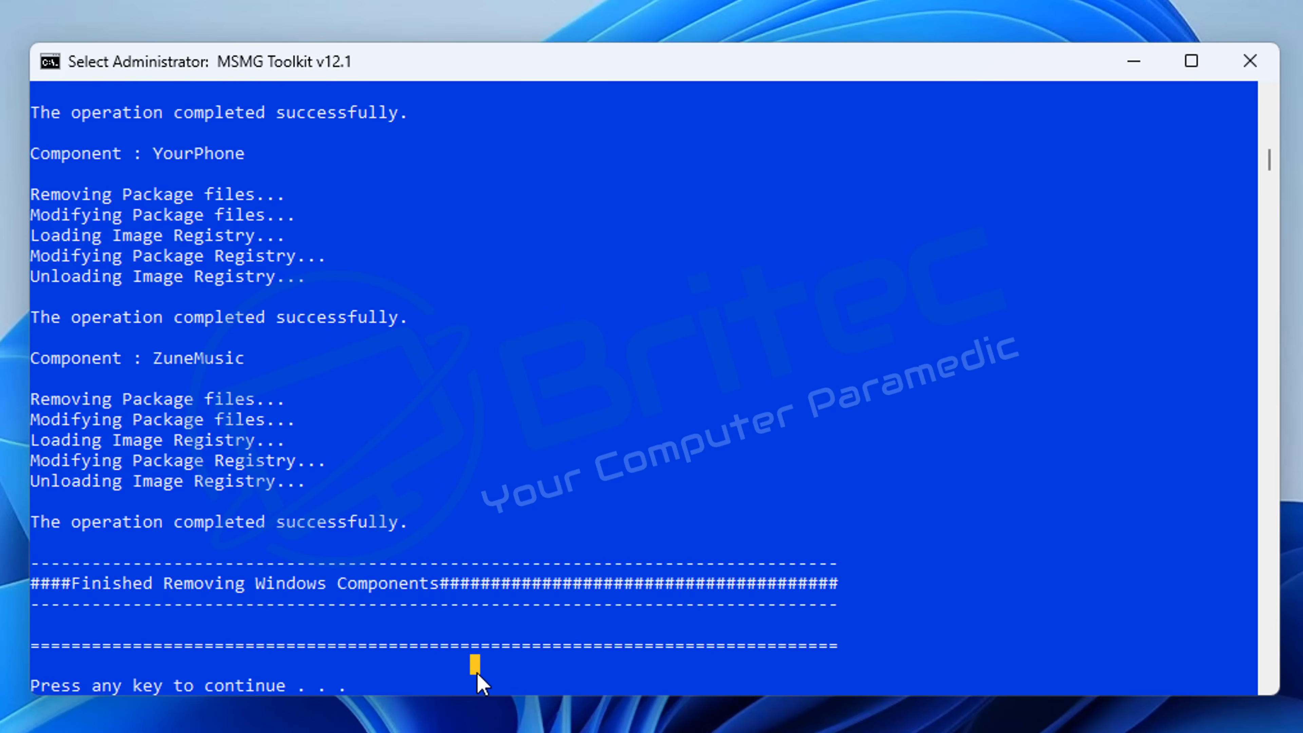
key("Return")
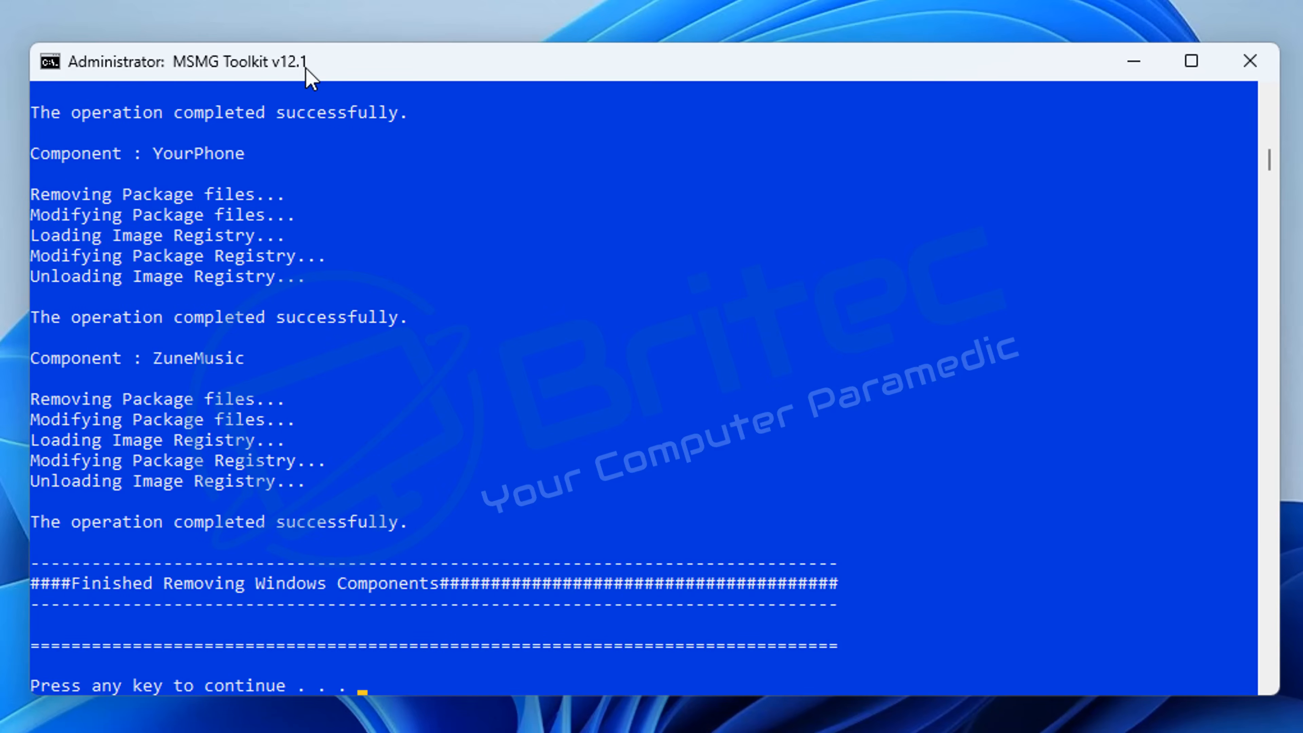
key("Return")
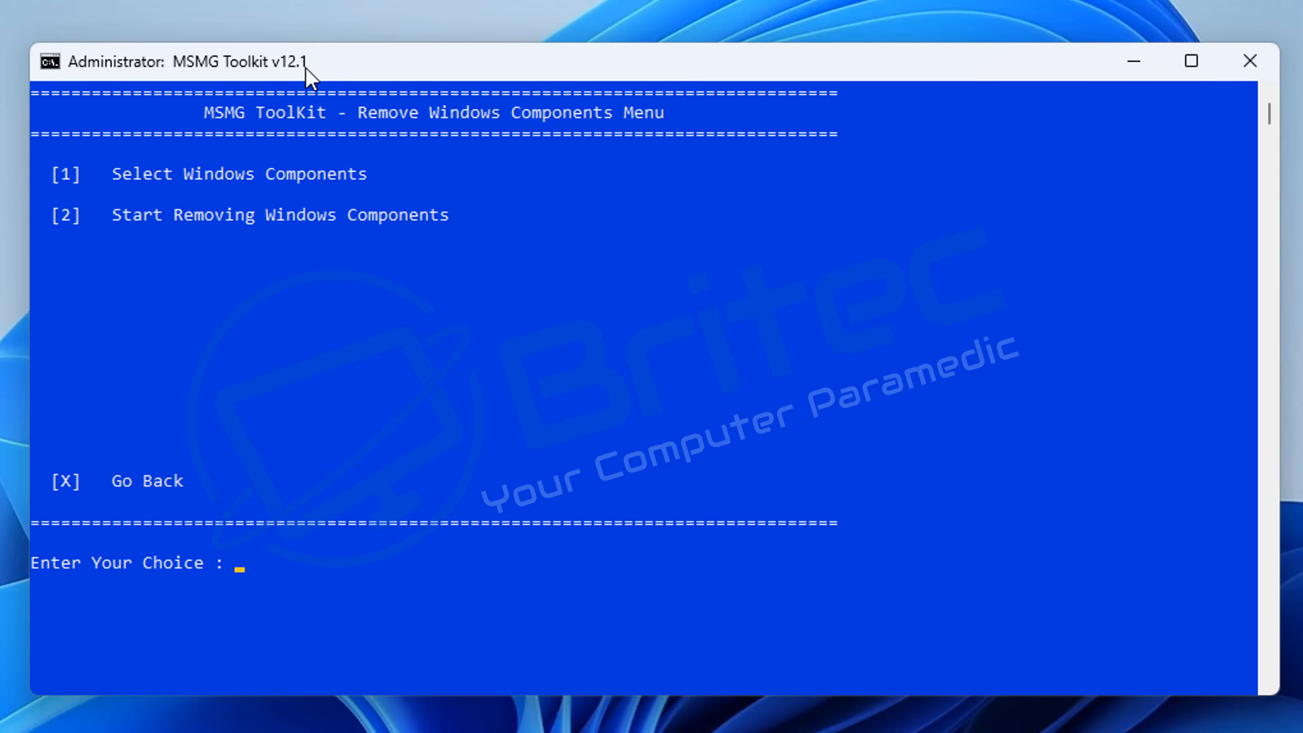
type("x")
key("Return")
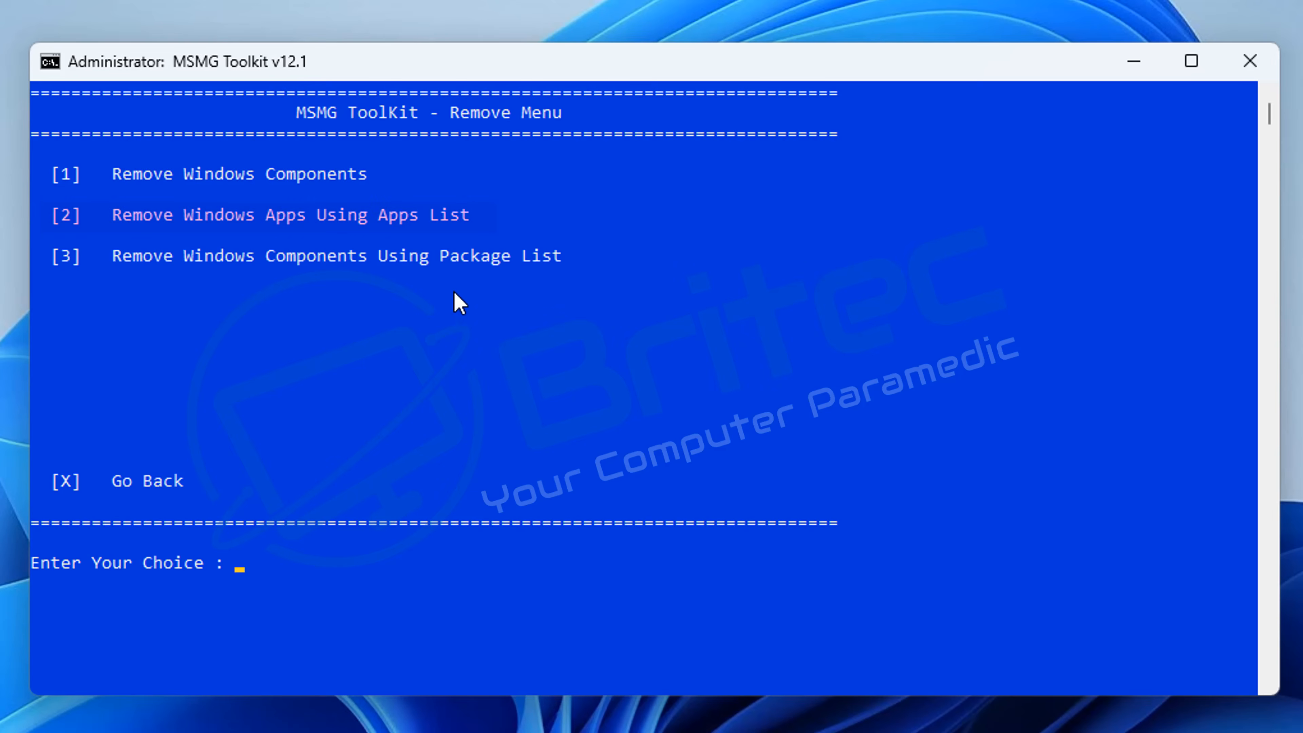
- Remove Windows apps from the image using the apps list, and return to the Remove menu once it has finished
type("2")
key("Return")
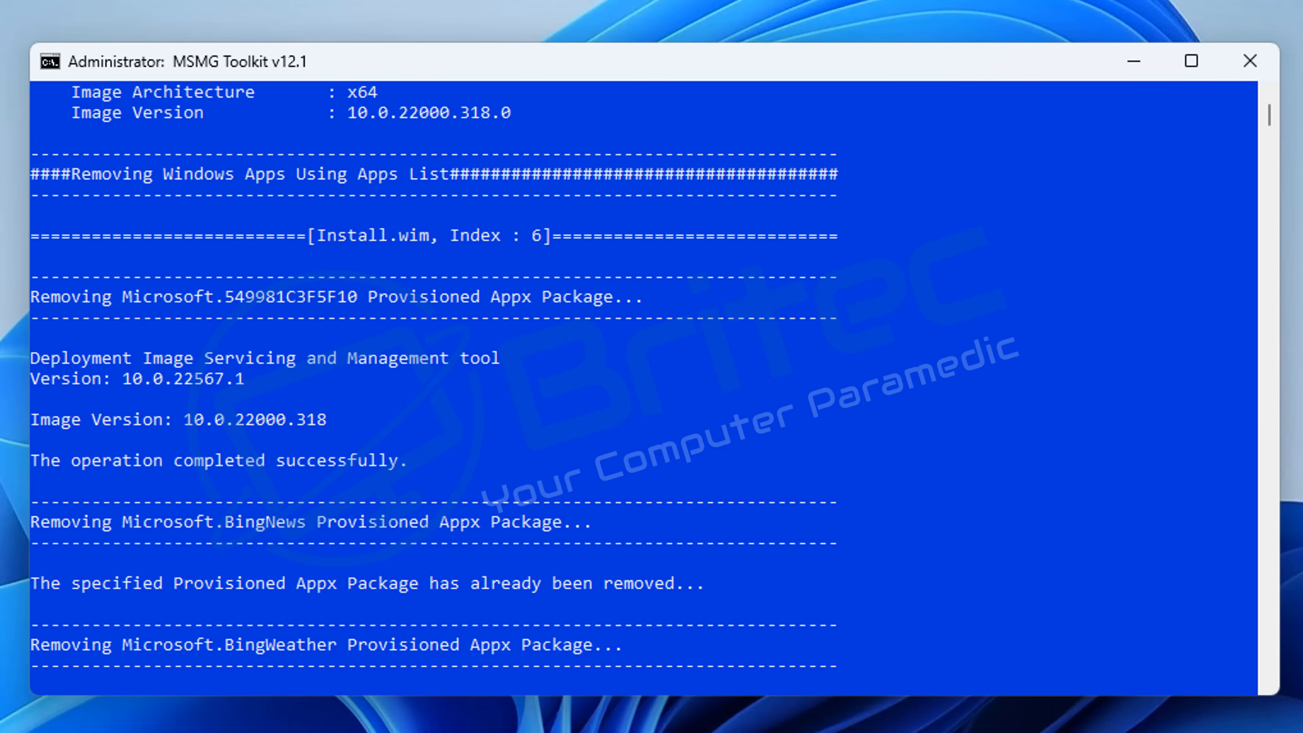
left_click(414, 685)
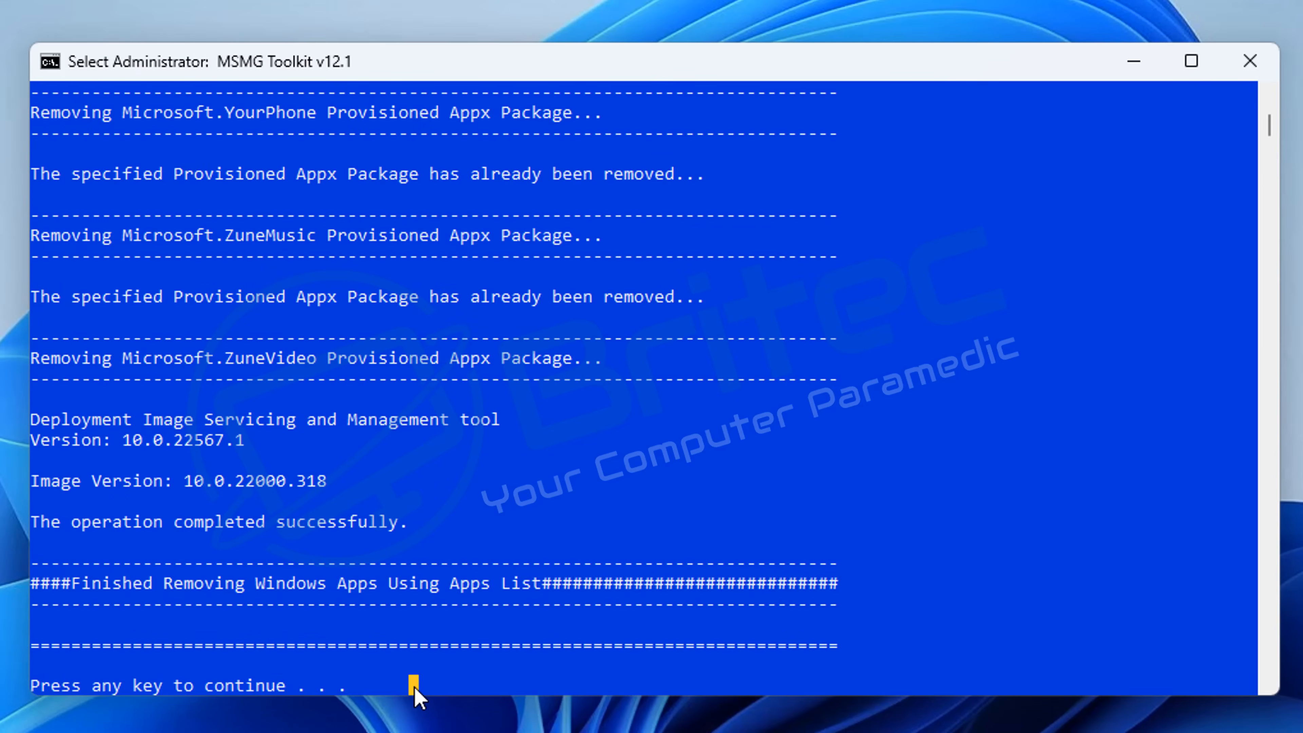
key("Return")
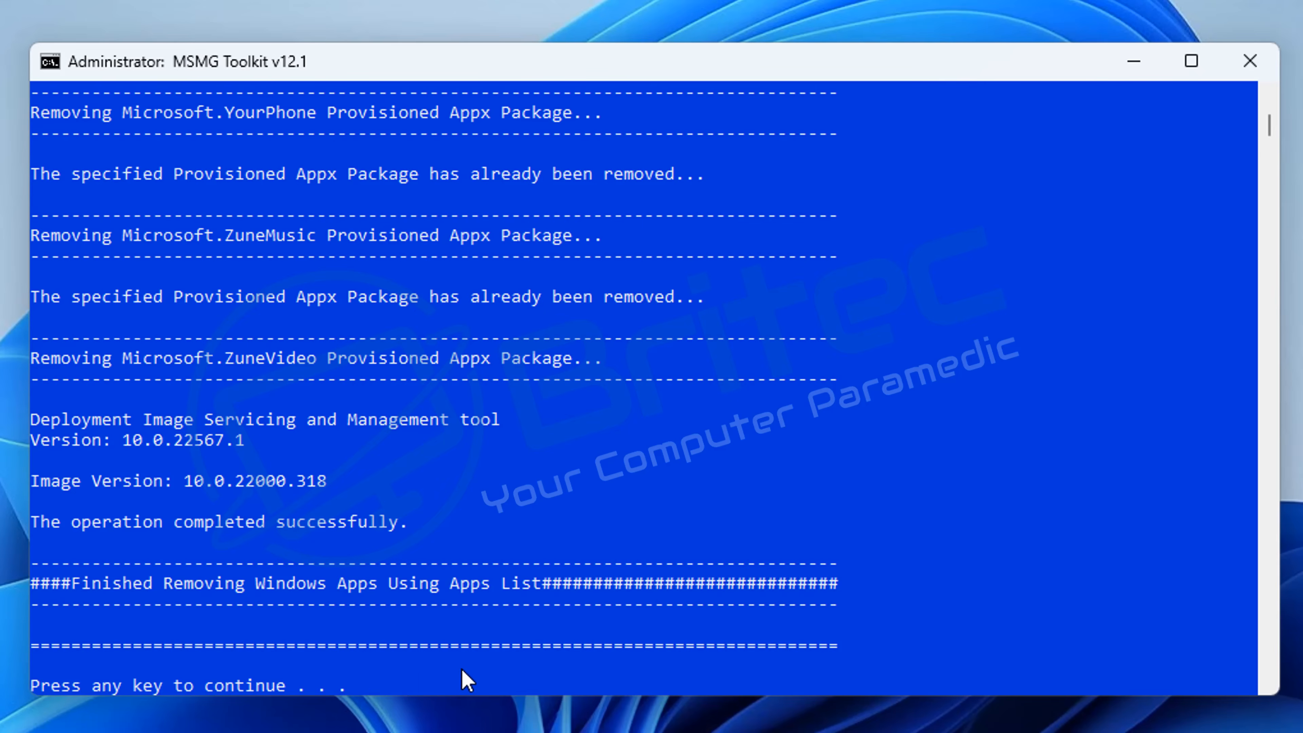
left_click(462, 670)
key("Return")
left_click(451, 668)
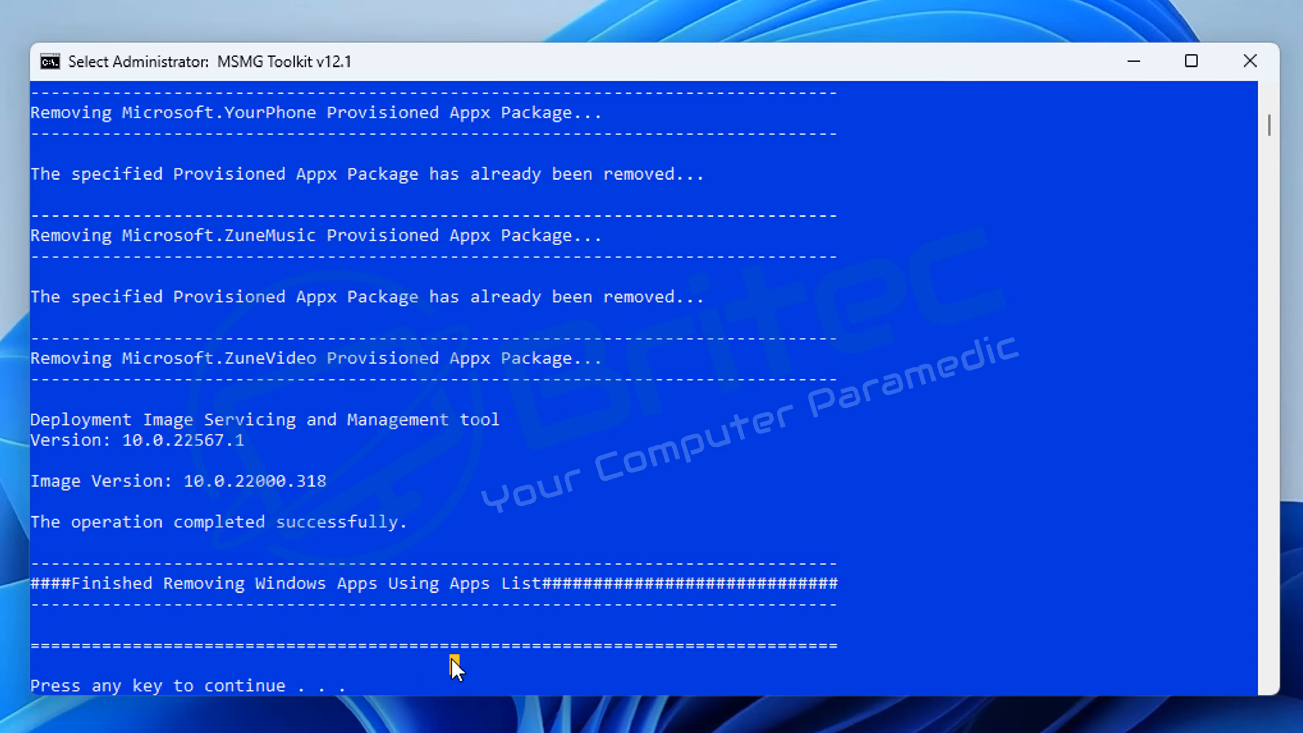
key("Return")
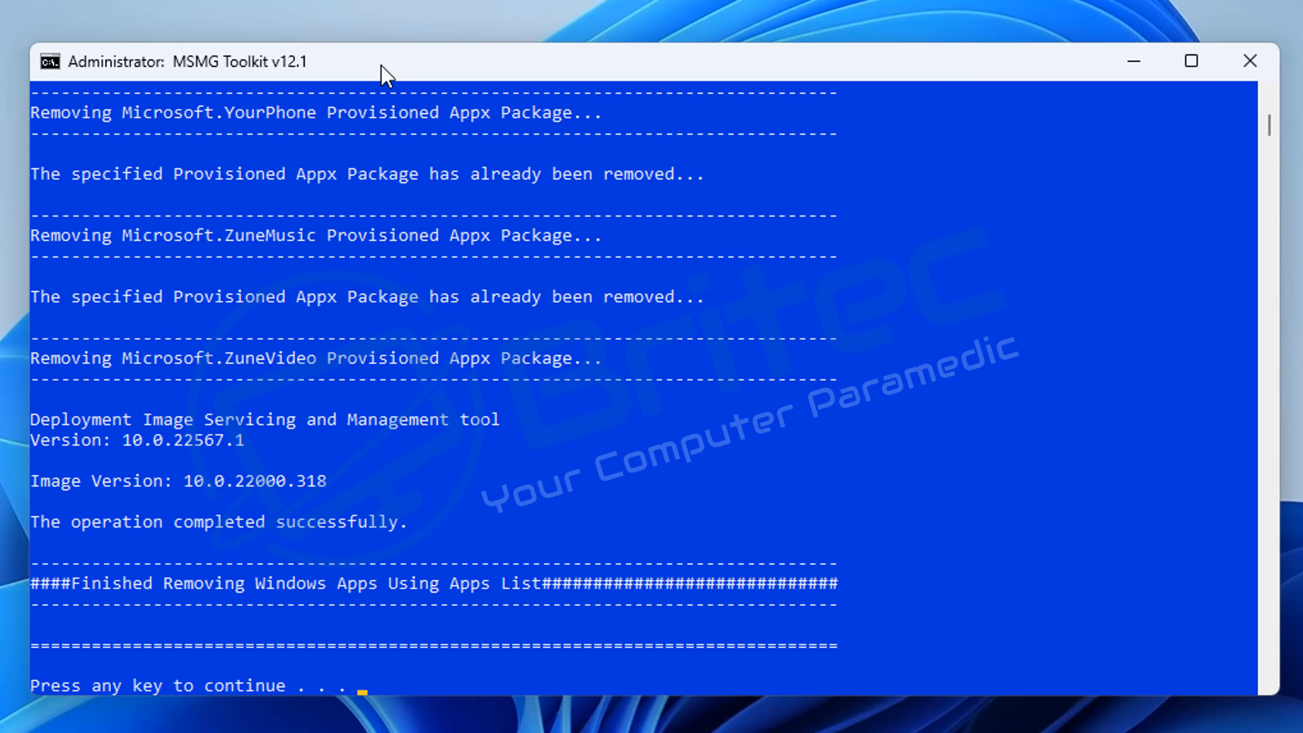
key("Return")
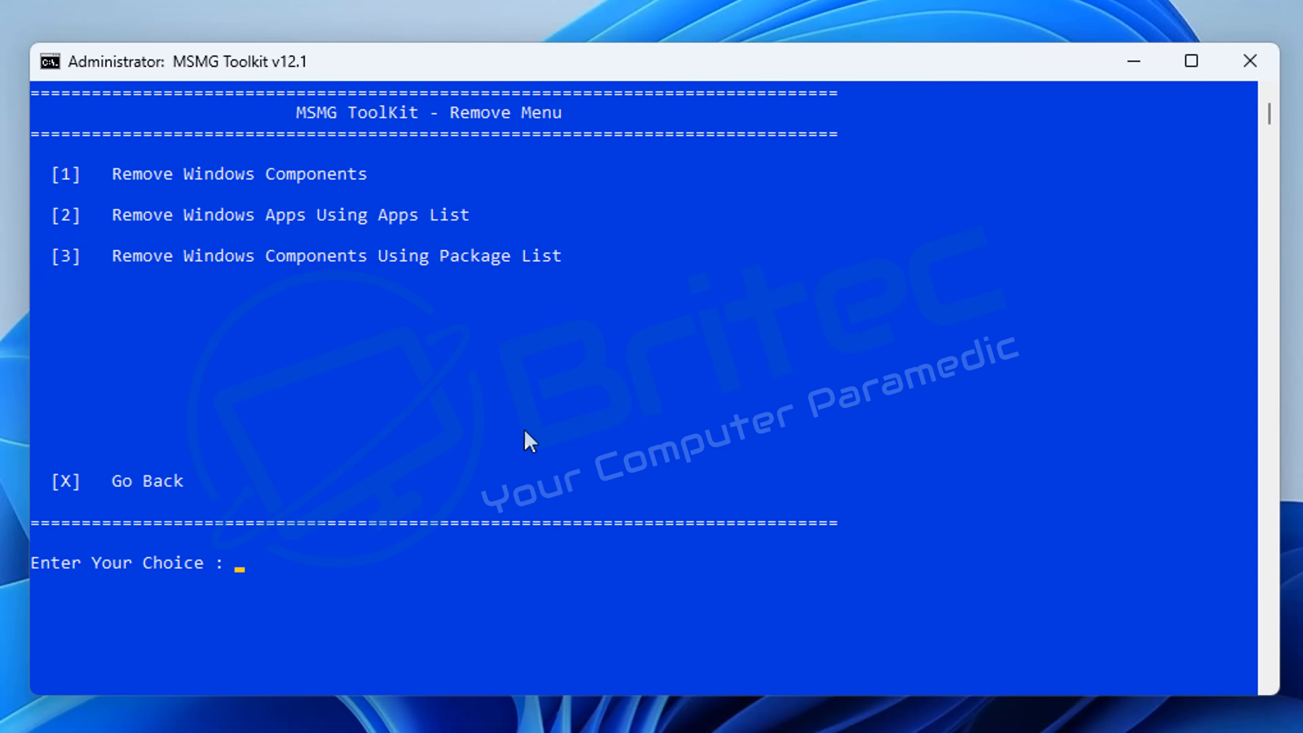
- Remove Windows components using the package list with the DISM method, accepting the warning about untested packages
type("3")
key("Return")
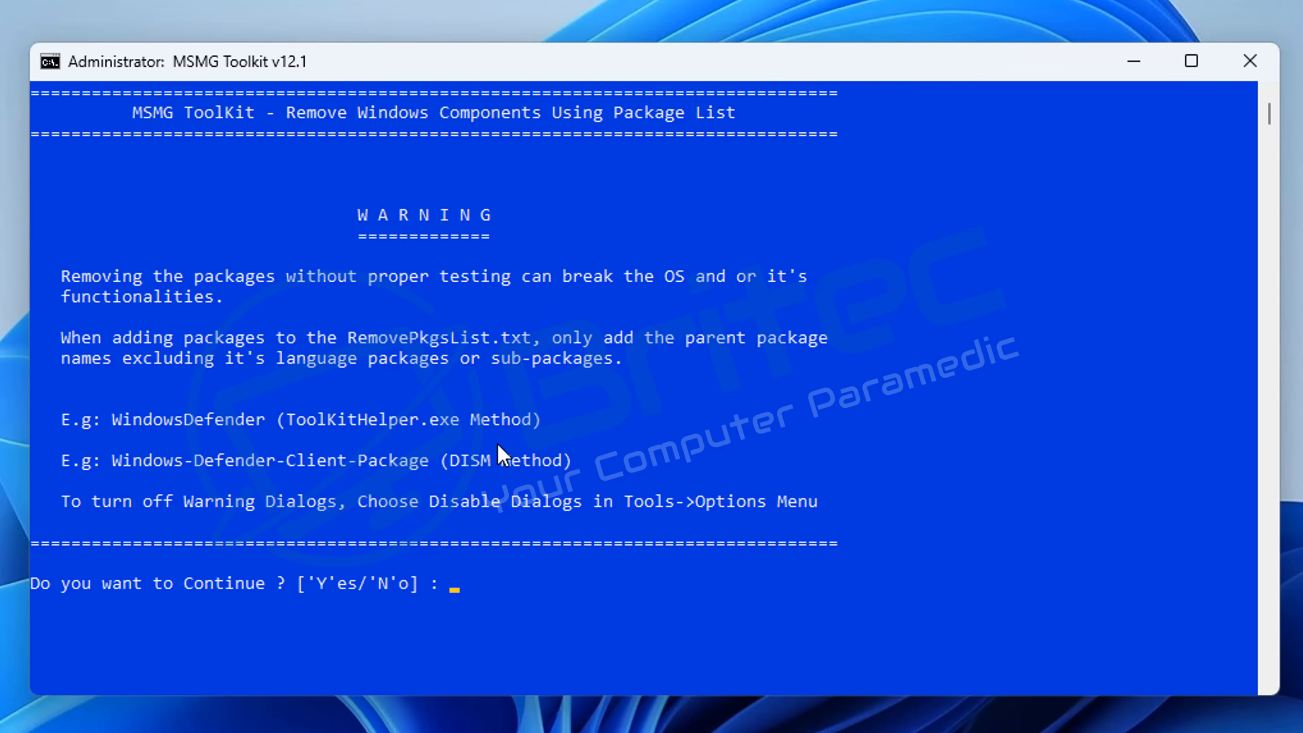
type("y")
key("Return")
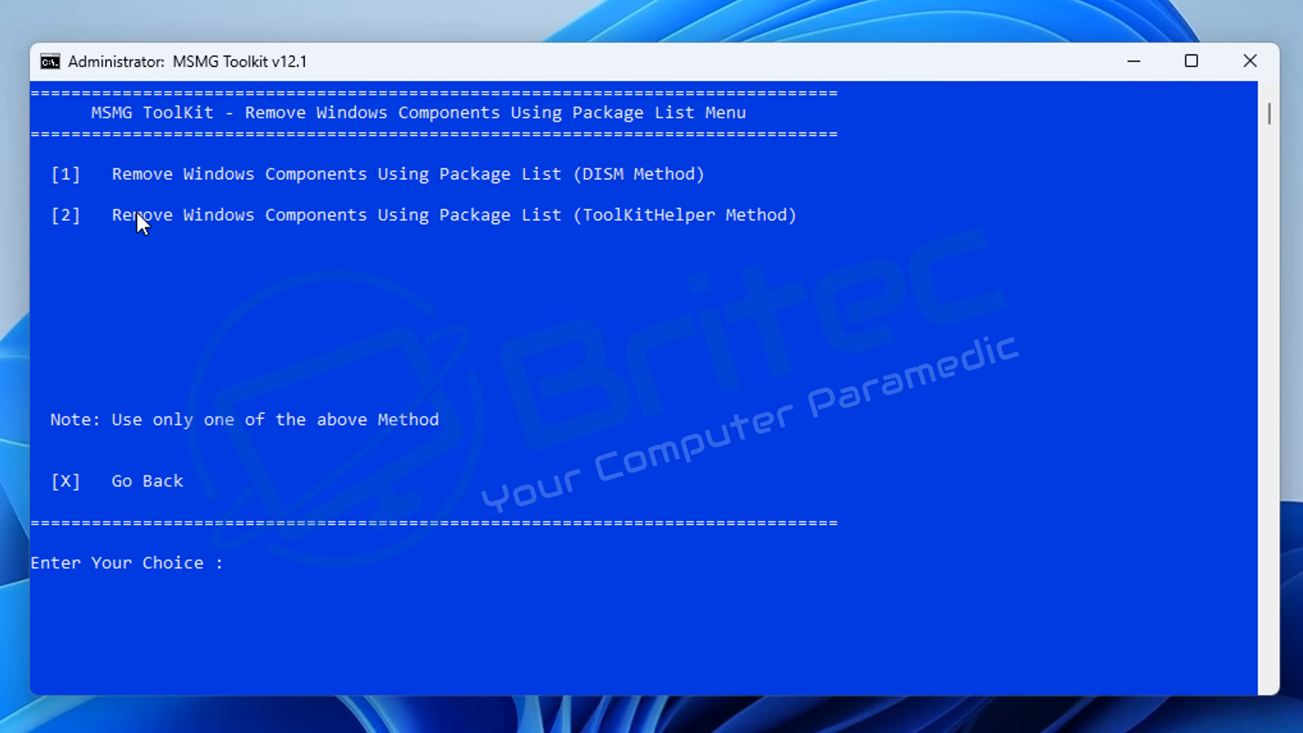
type("1")
key("Return")
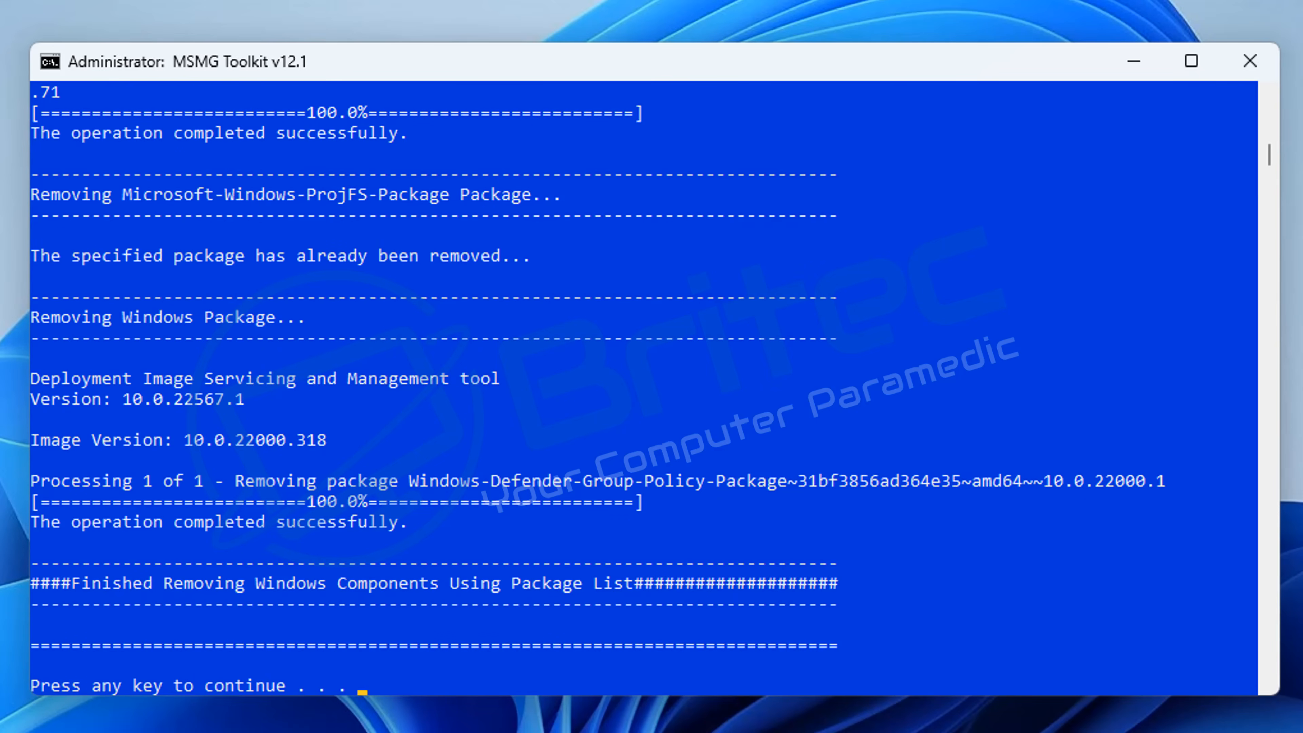
key("Return")
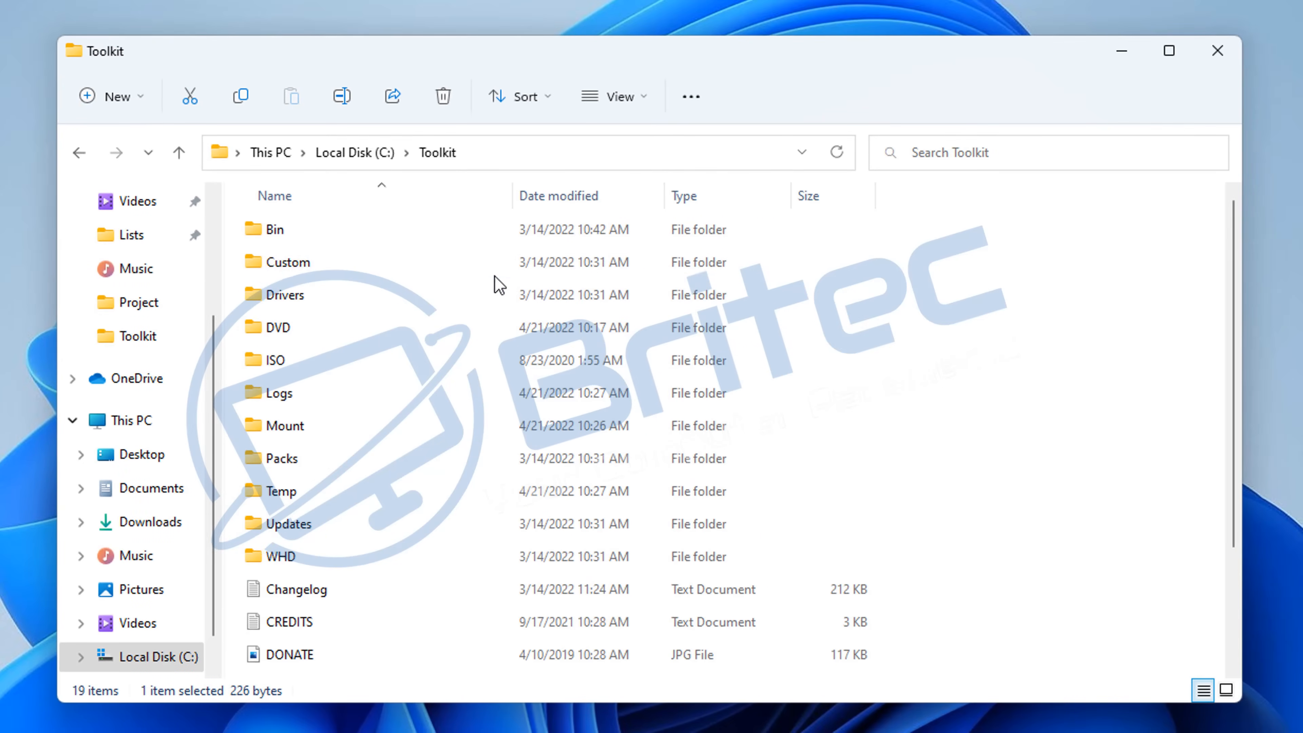
- In File Explorer, open RemovePkgsList from Toolkit\Bin\Lists, look through its package names and select the entire list
double_click(307, 229)
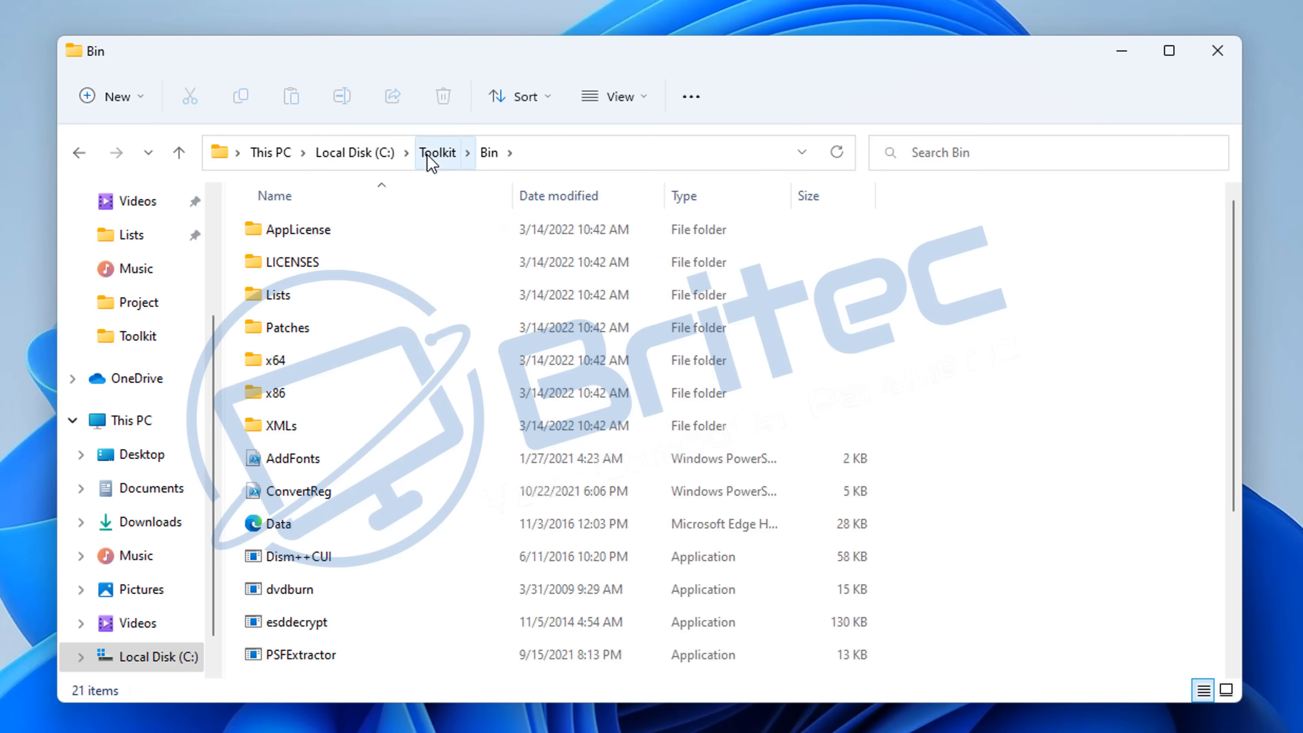
double_click(312, 291)
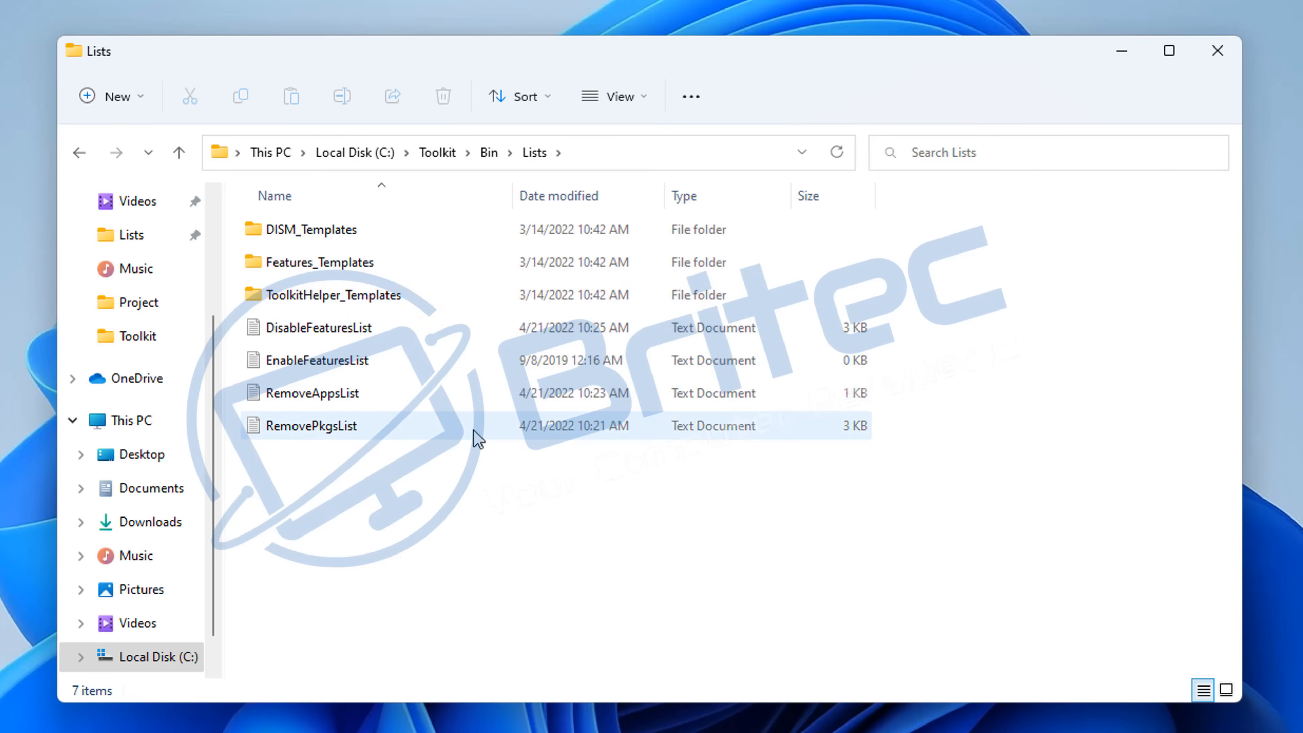
left_click(309, 424)
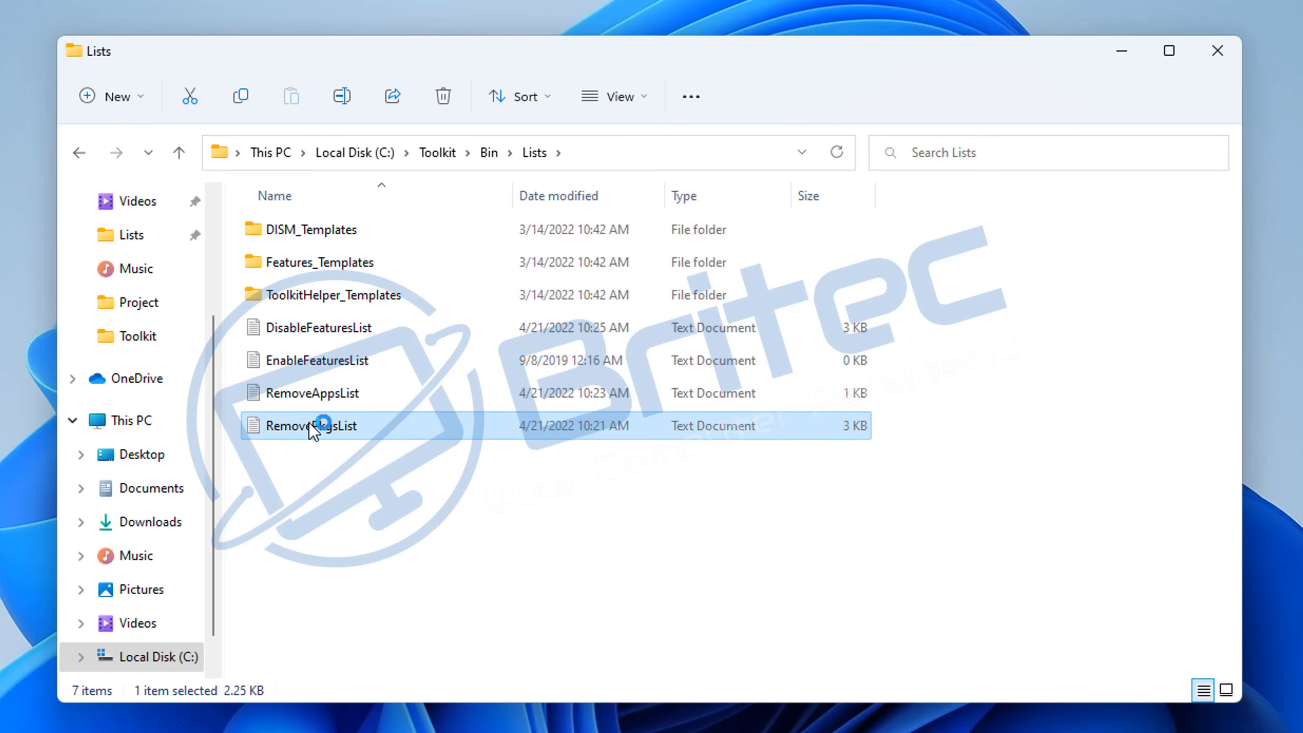
double_click(311, 425)
scroll(924, 314, "down", 6)
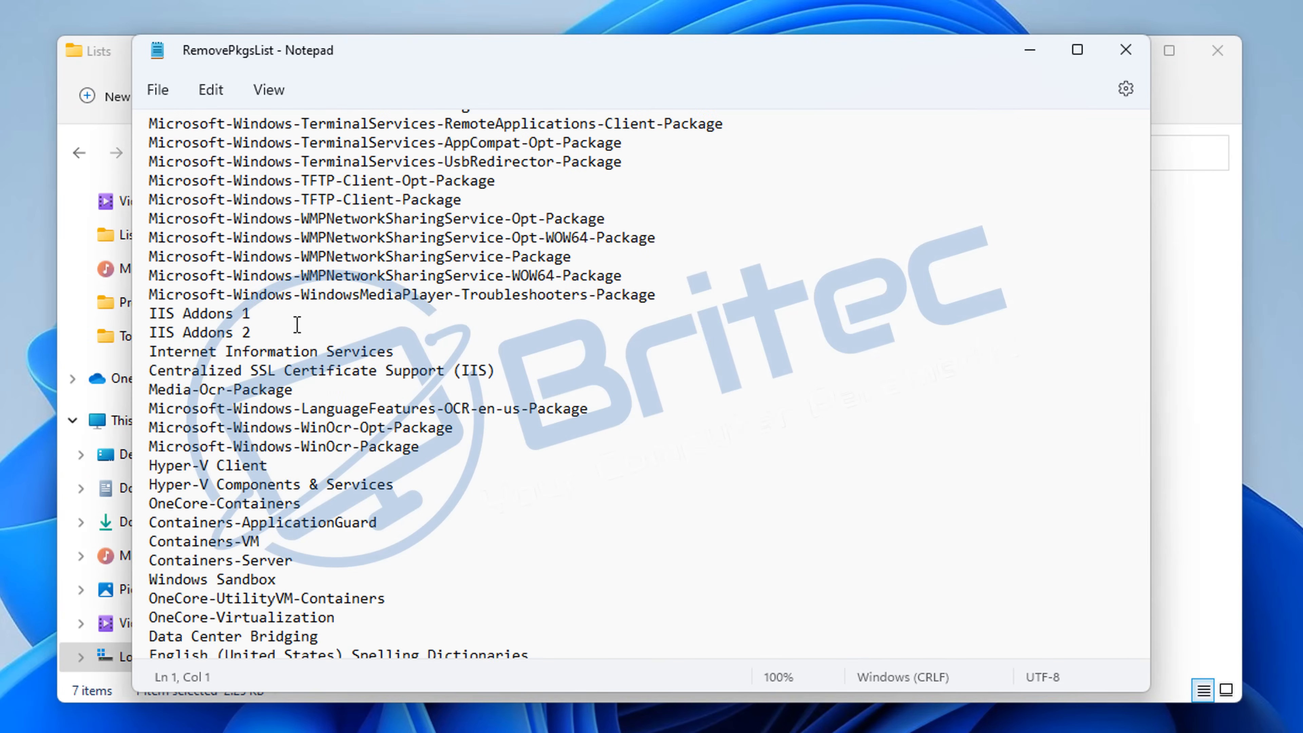
scroll(425, 480, "down", 6)
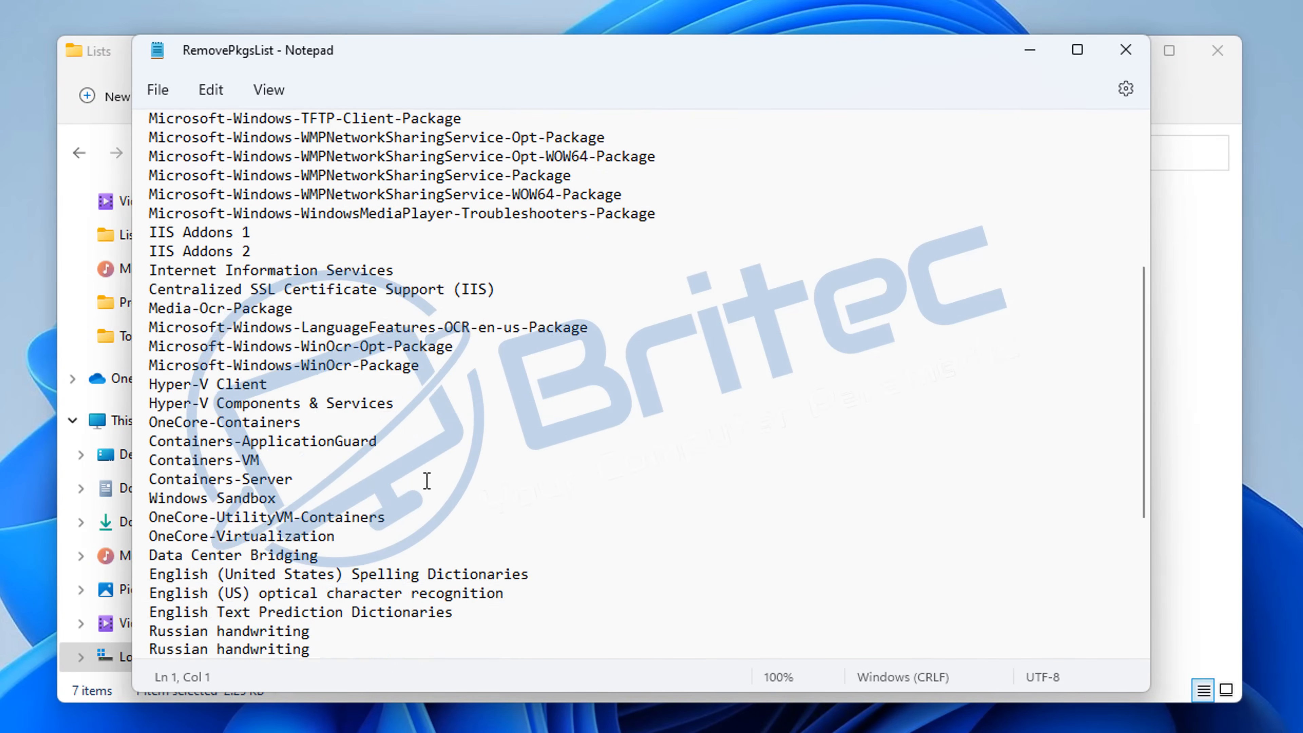
left_click_drag(372, 657, 129, 137)
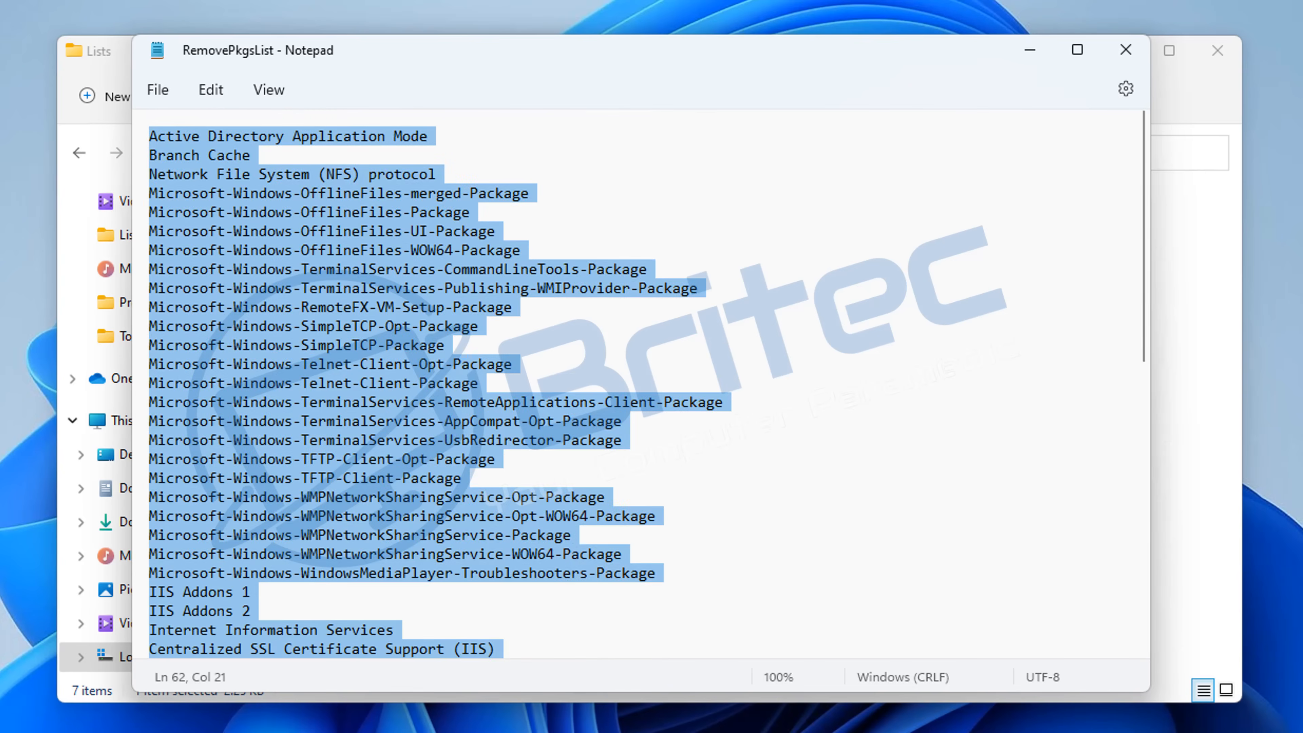
- Replace the selected contents of RemovePkgsList with the copied component-name list ending in ZuneVideo, save the file and close it
key("Delete")
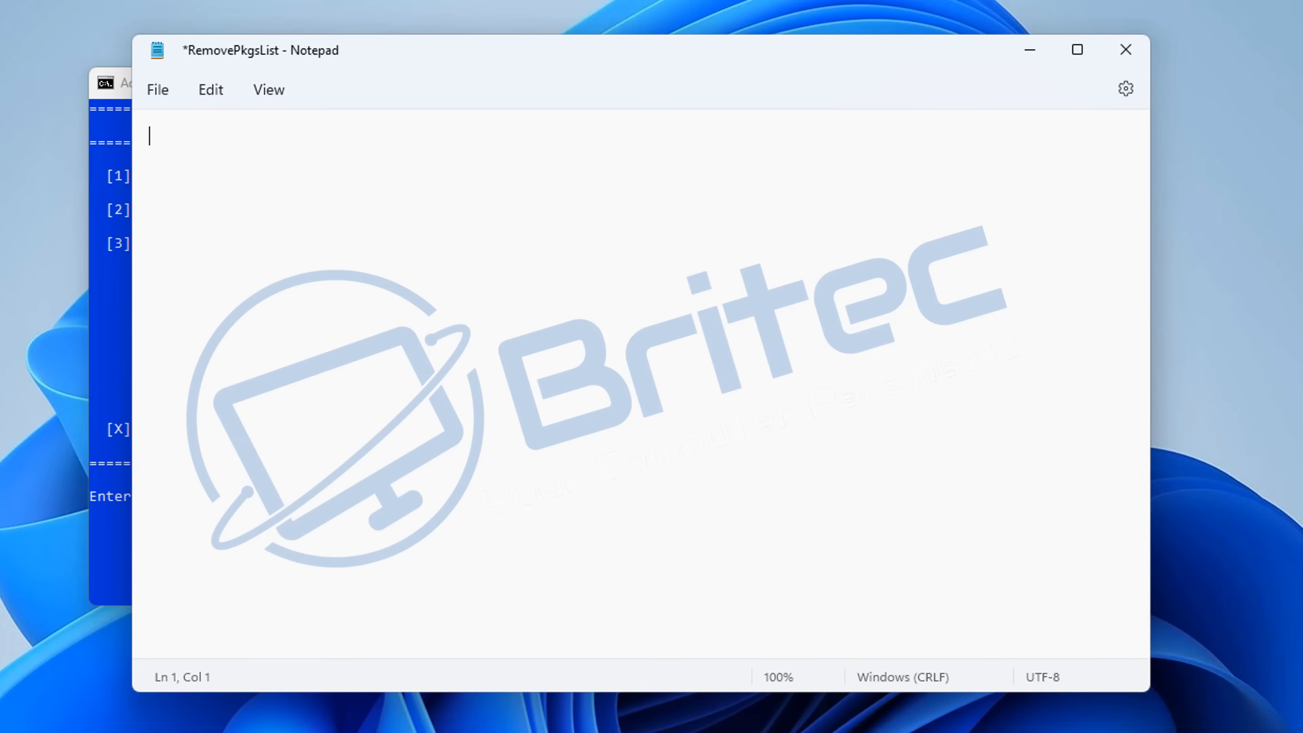
right_click(257, 211)
left_click(300, 364)
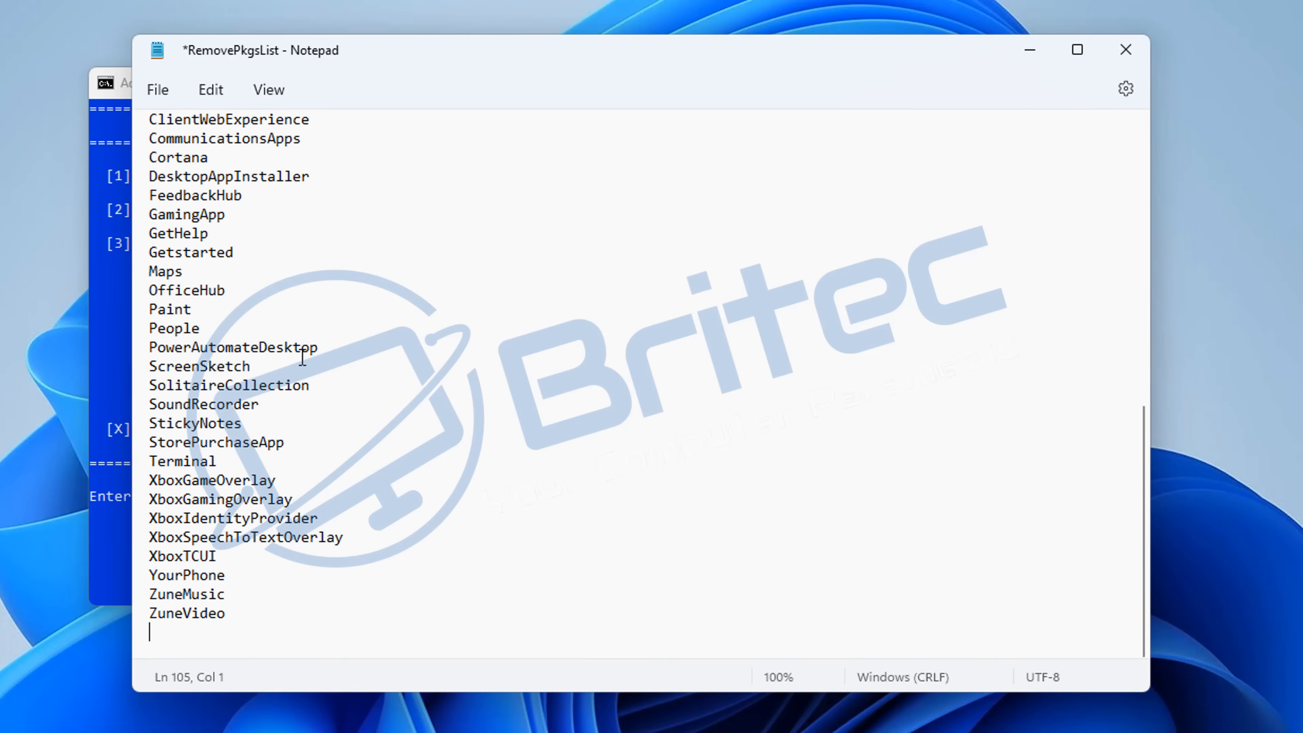
left_click(157, 90)
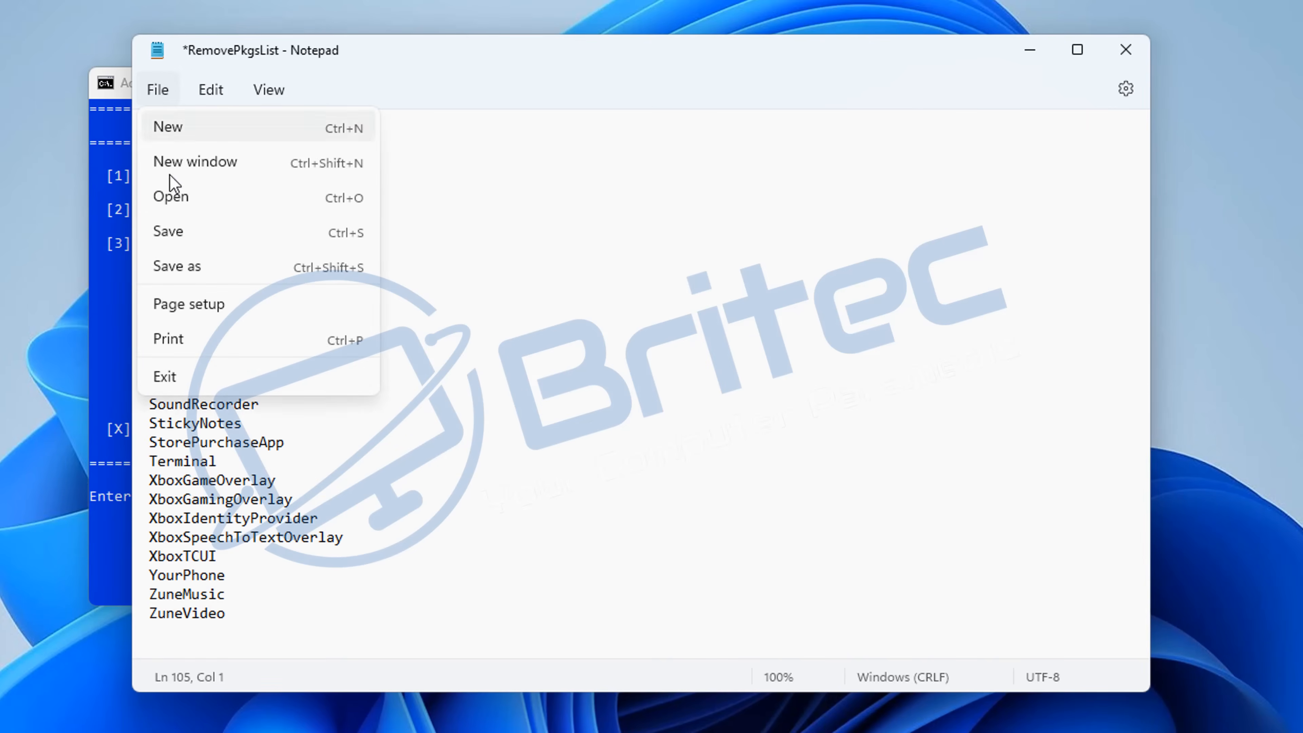
left_click(176, 237)
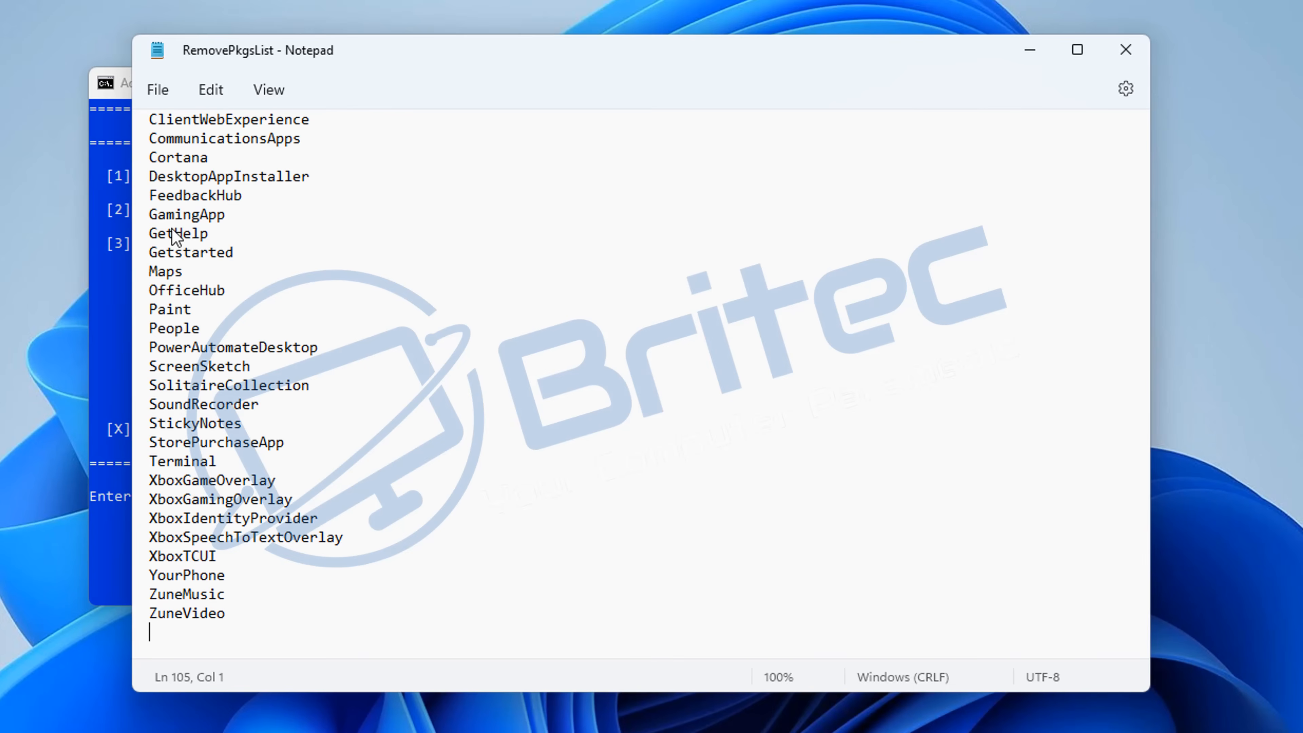
left_click(1117, 53)
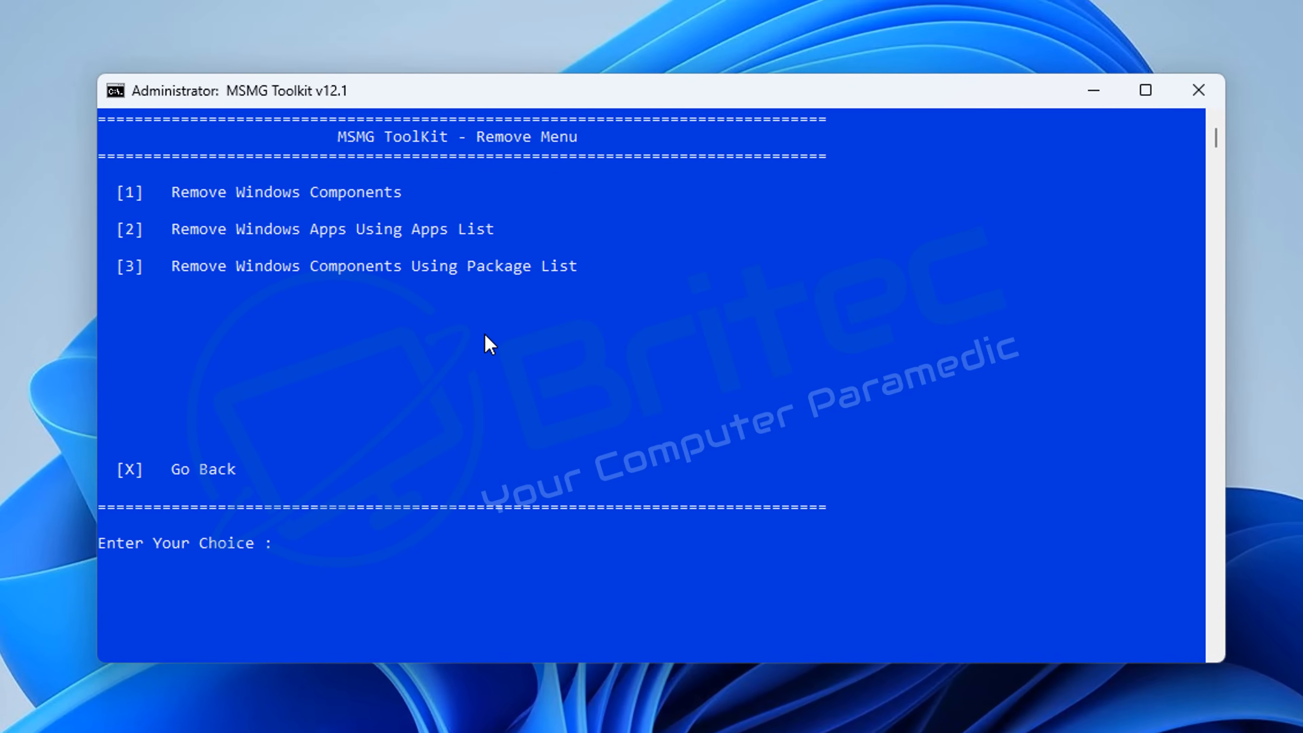
- Remove Windows components using the package list with the ToolKitHelper method, accepting the package removal warning
left_click(490, 303)
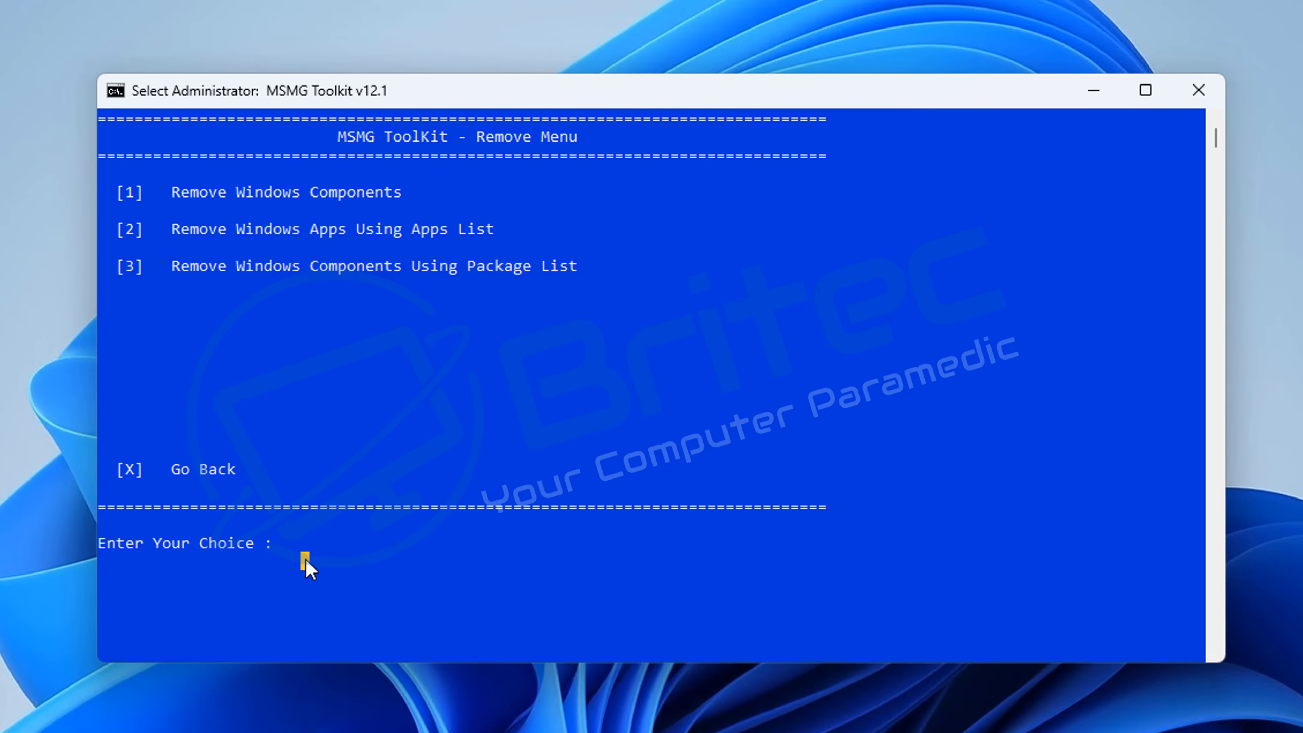
key("3")
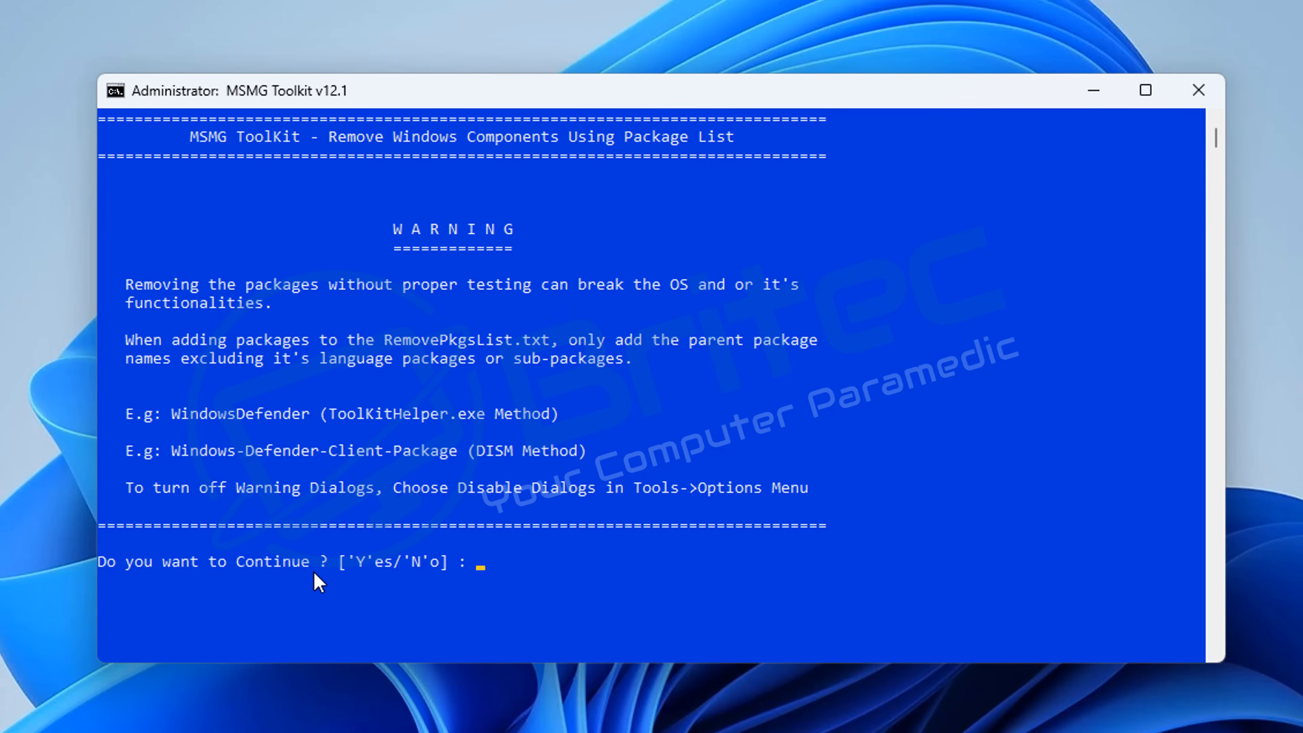
key("y")
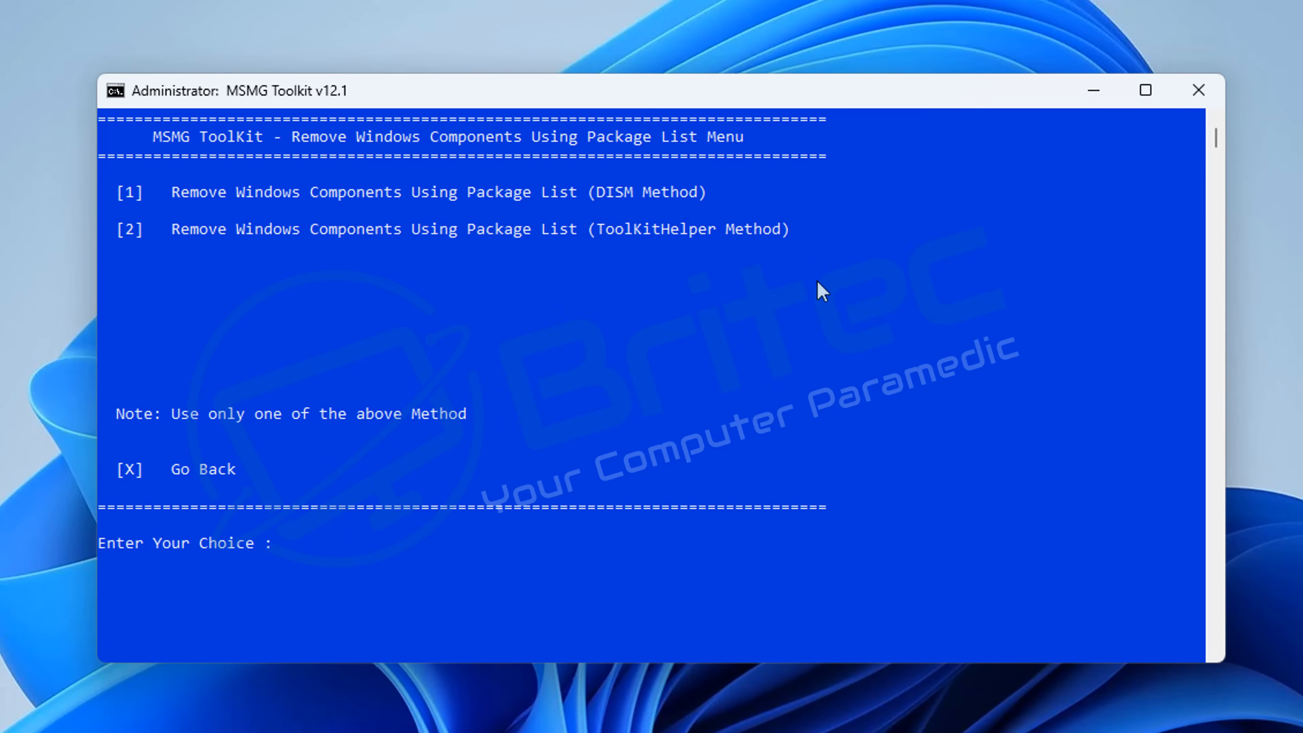
type("2")
key("Return")
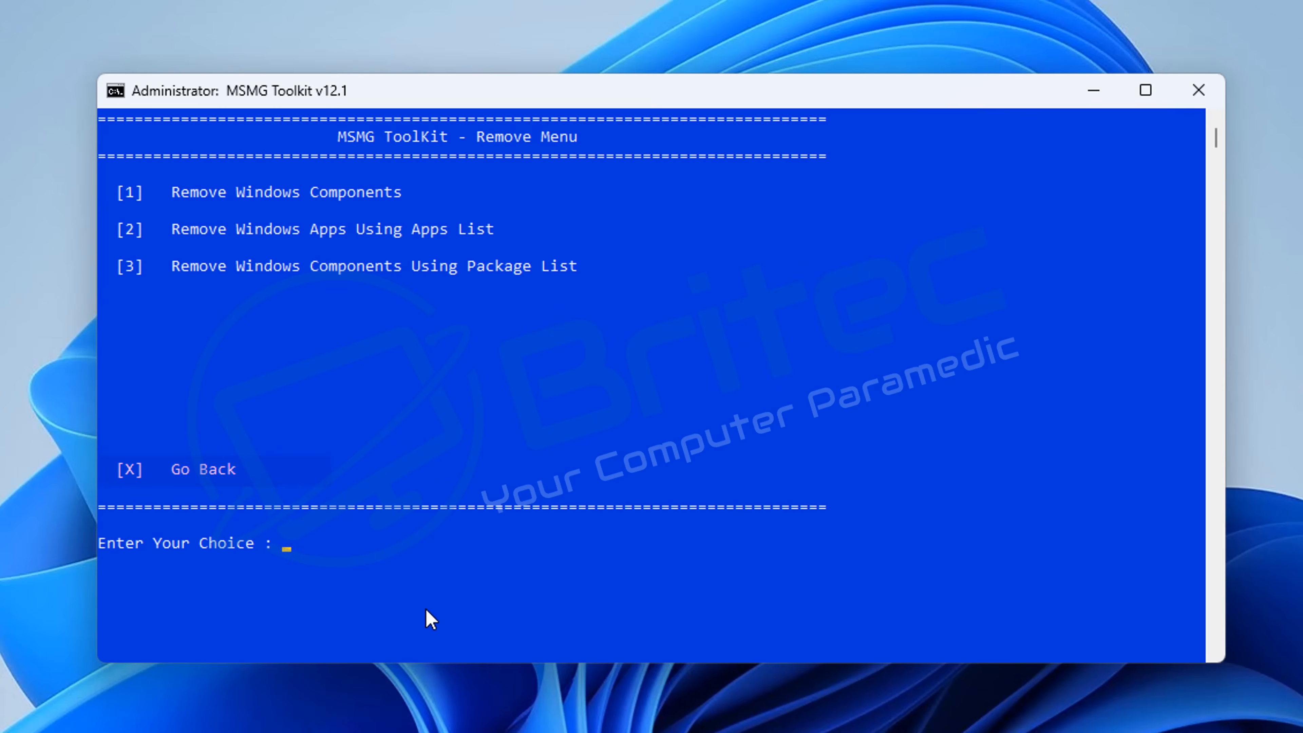
- Leave the Remove menu for the Customize menu and disable Windows features using the features list
type("x")
key("Return")
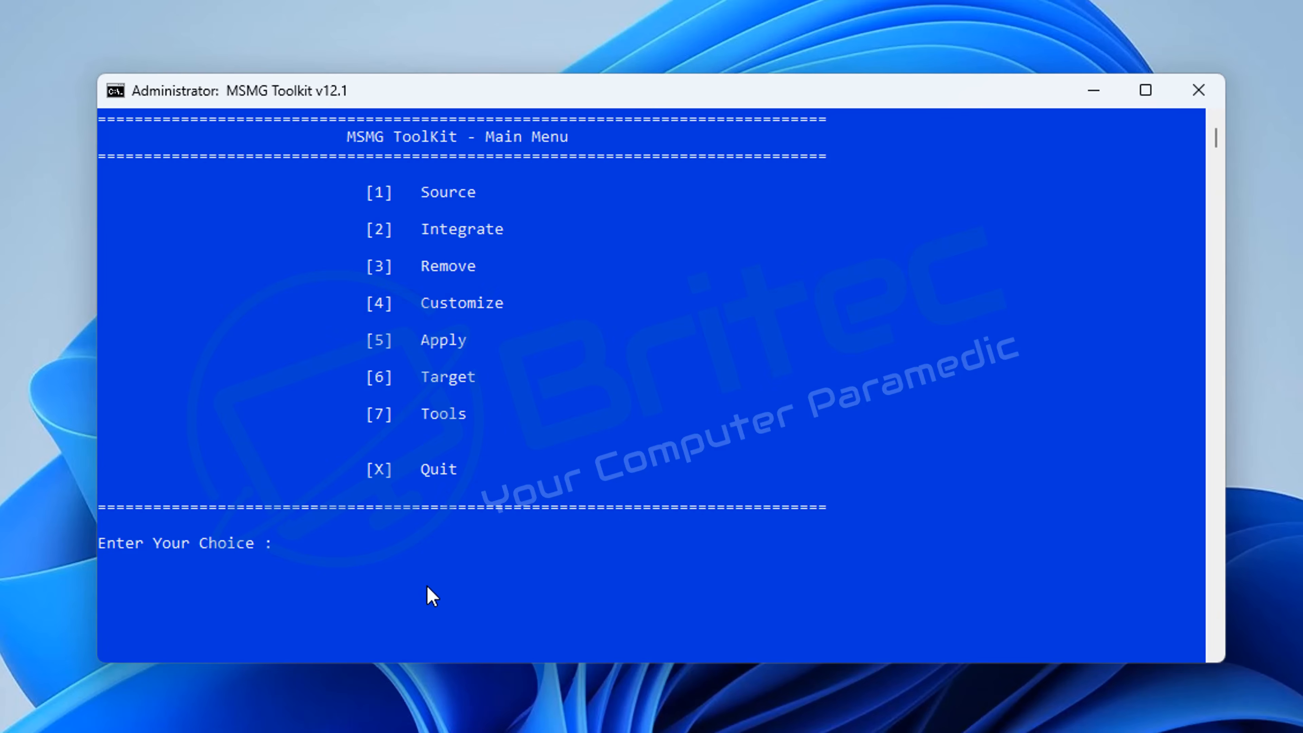
key("4")
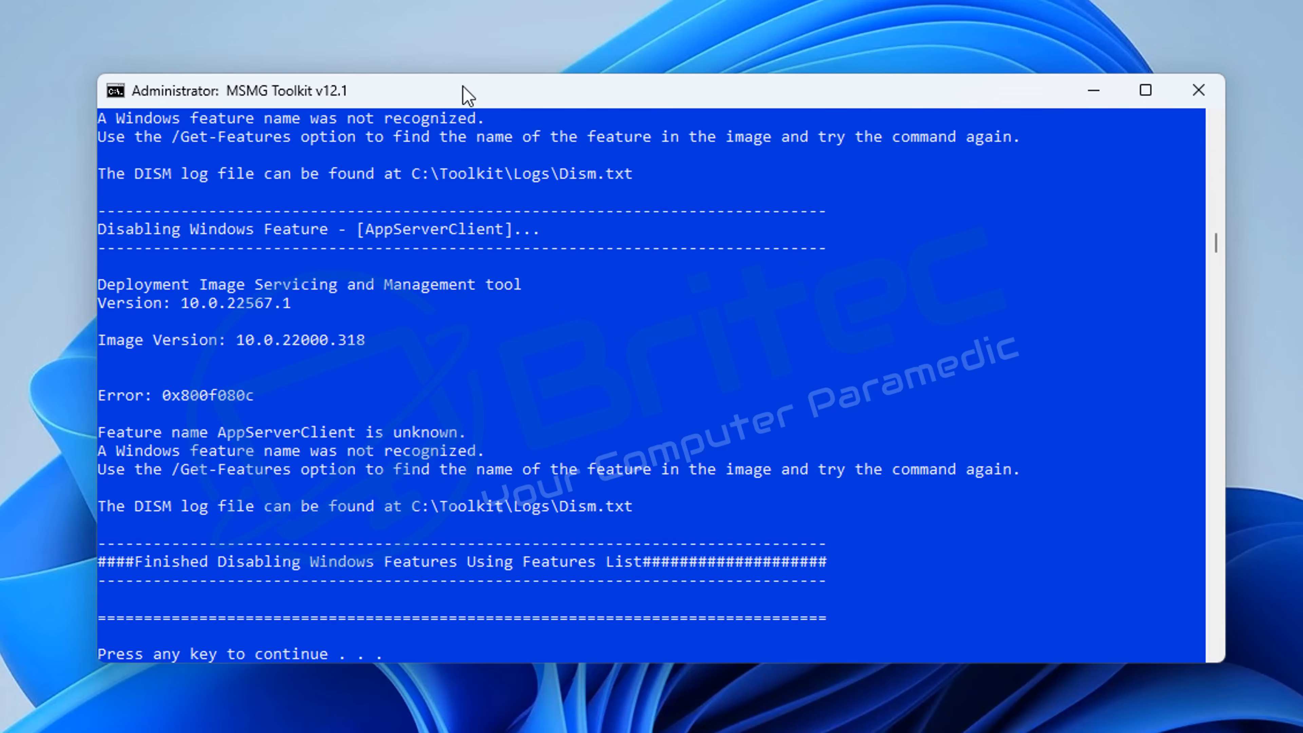
key("Return")
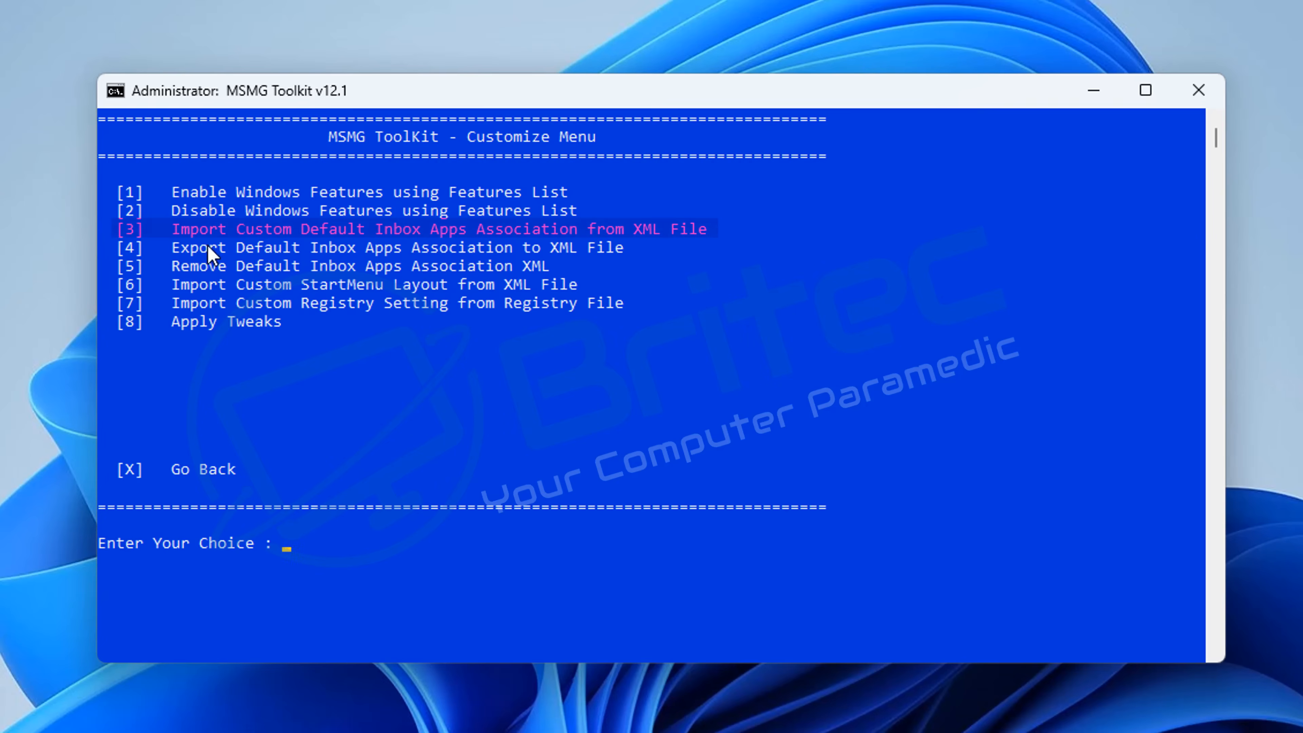
- Import the custom default inbox apps association from its XML file into the image, and return to the Customize menu
type("3")
key("Return")
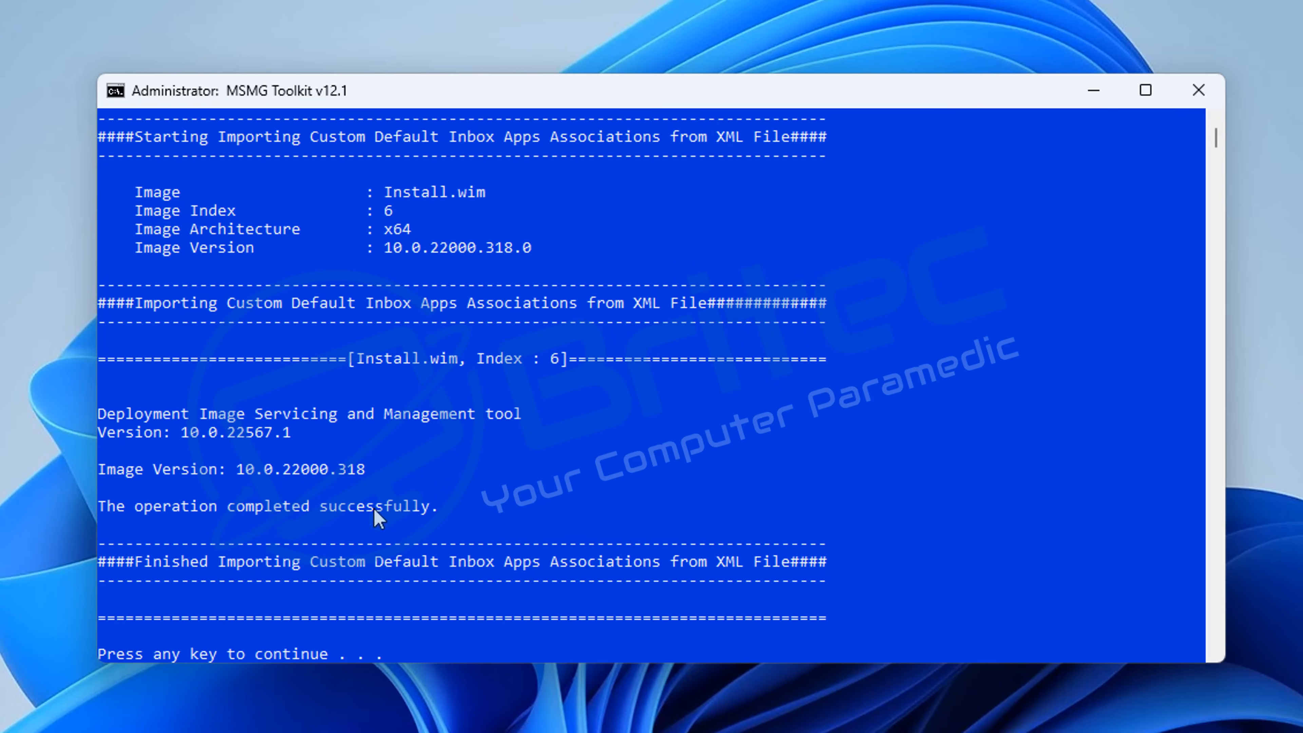
left_click(432, 658)
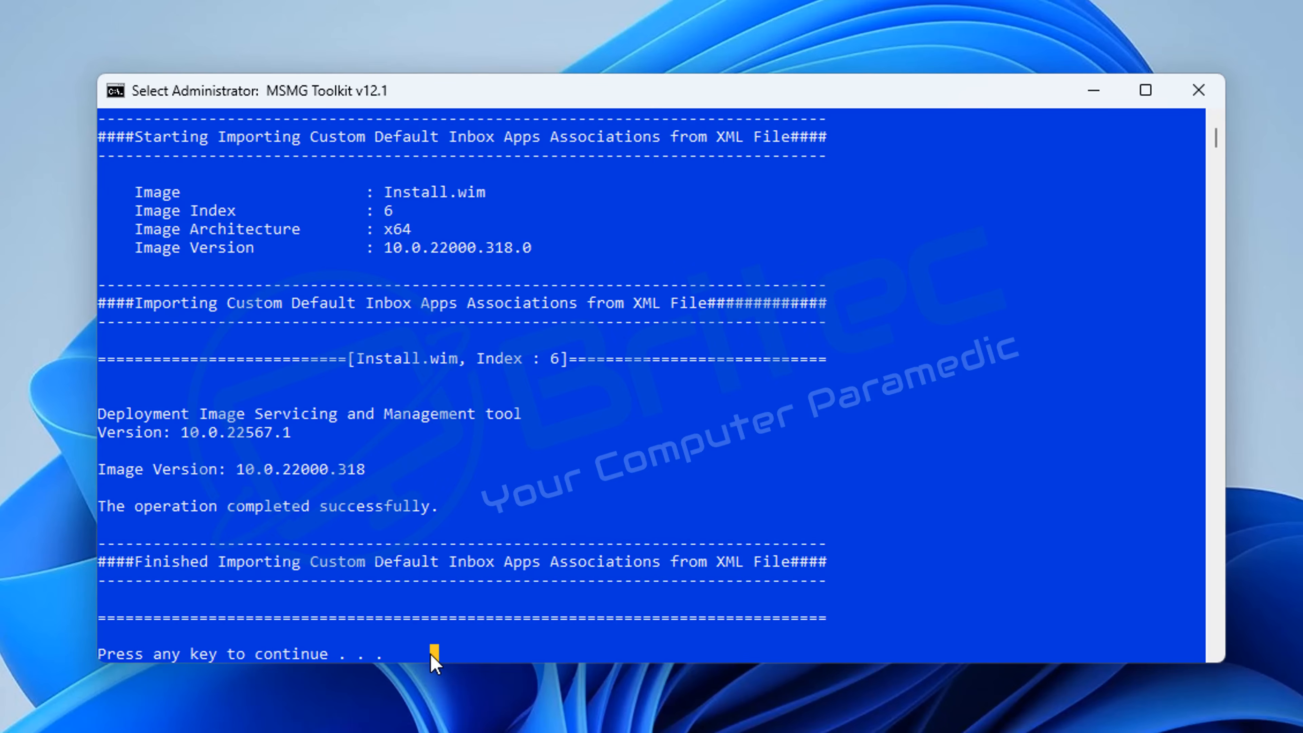
key("Return")
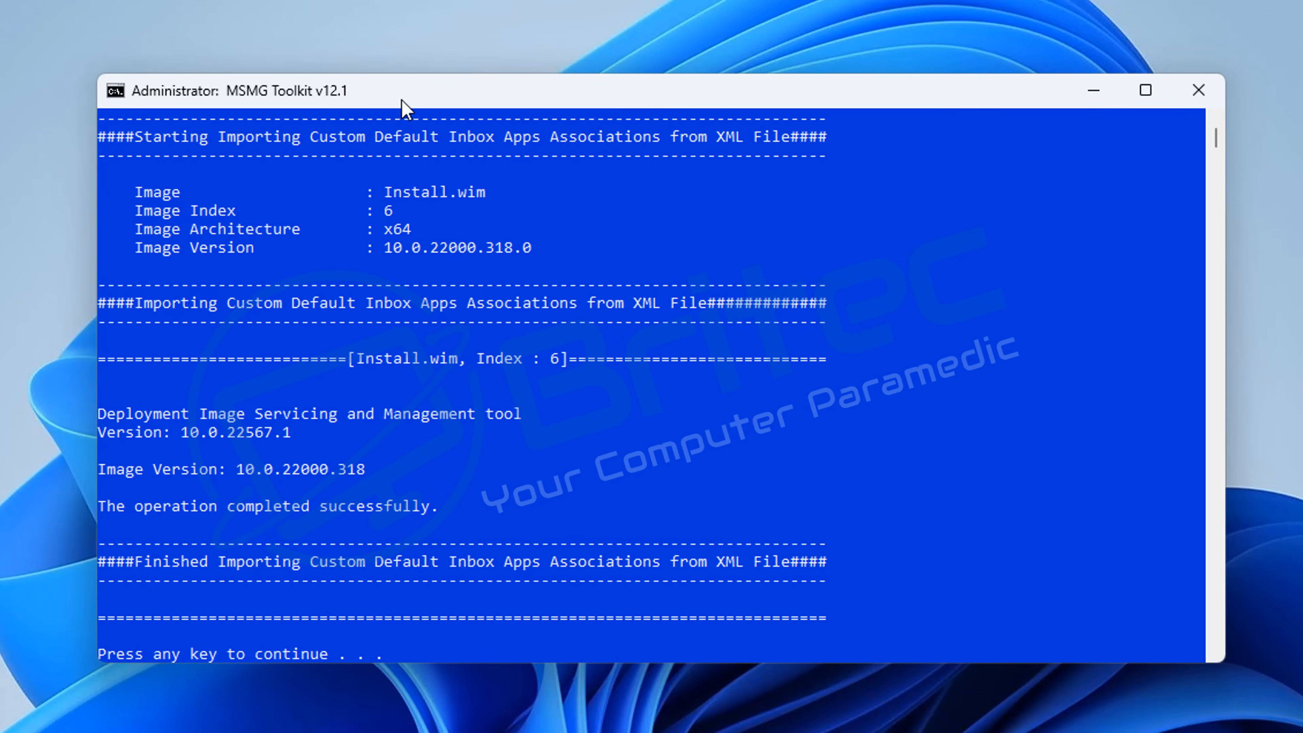
key("Return")
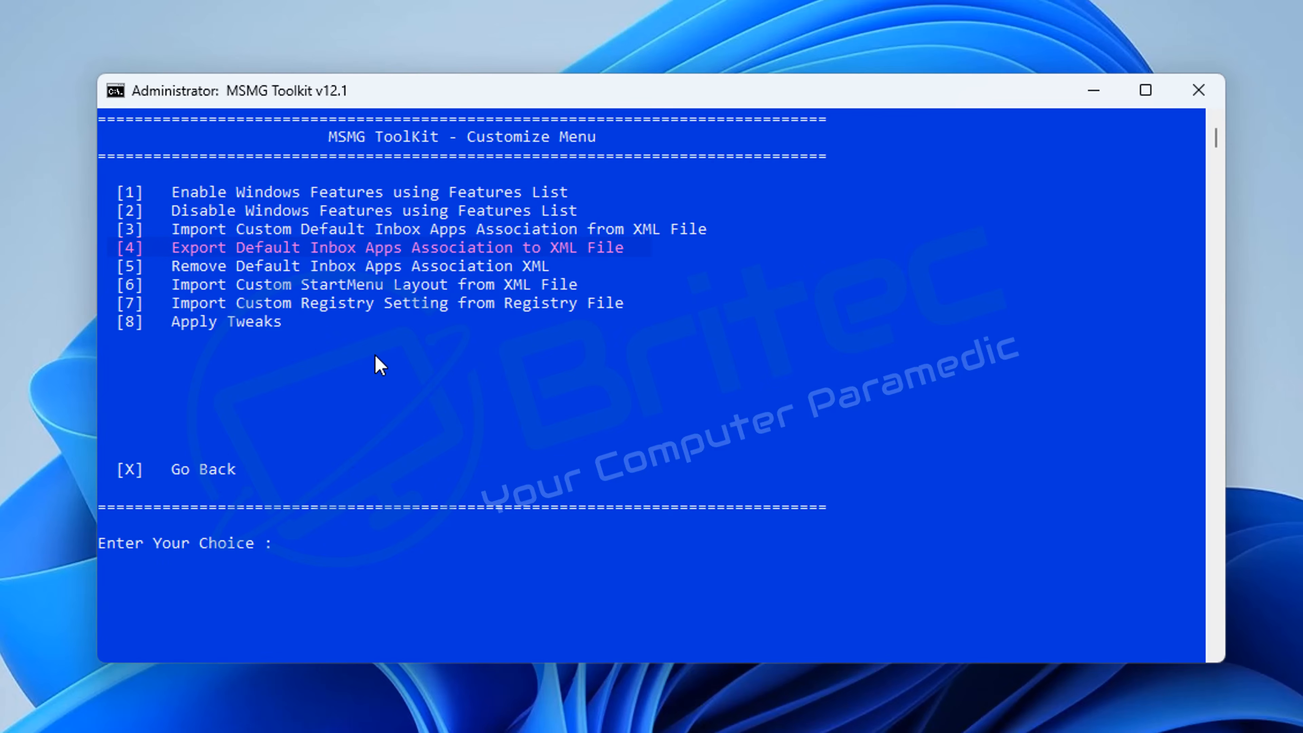
- Export the image's default inbox apps association to an XML file, and return to the Customize menu
type("4")
key("Return")
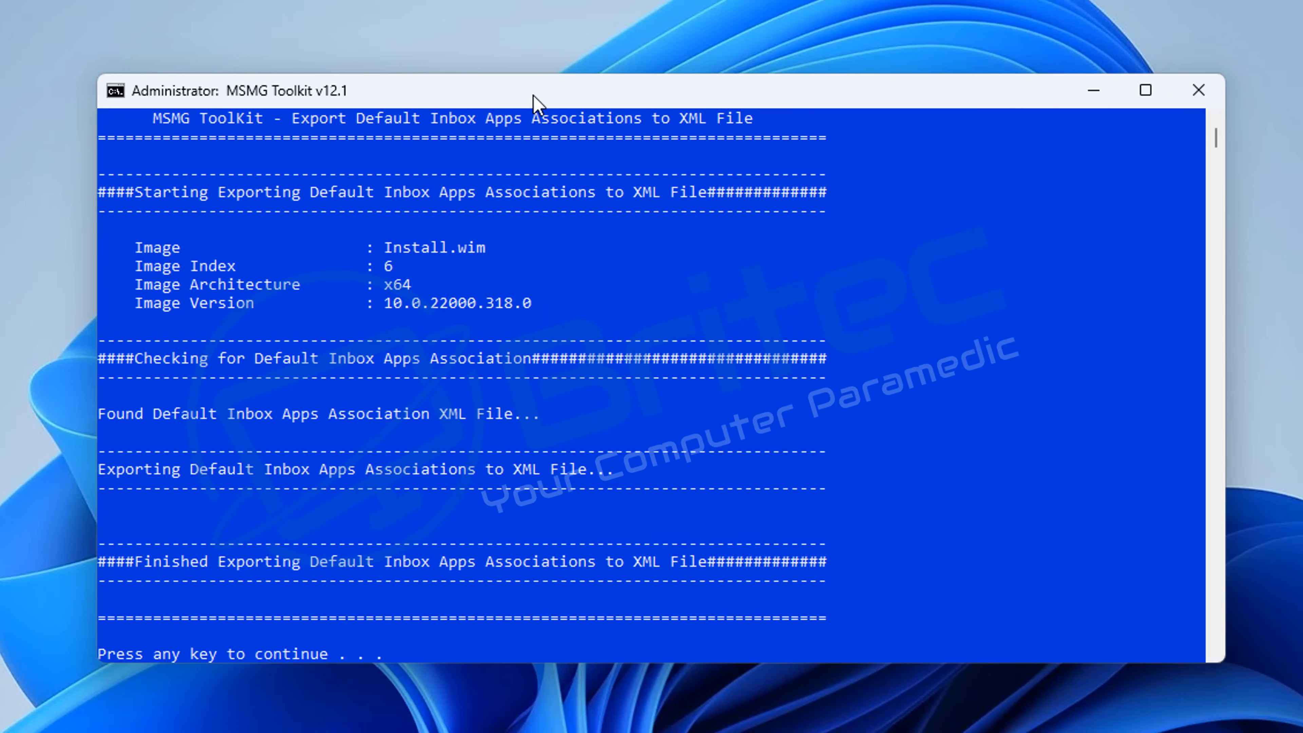
key("Return")
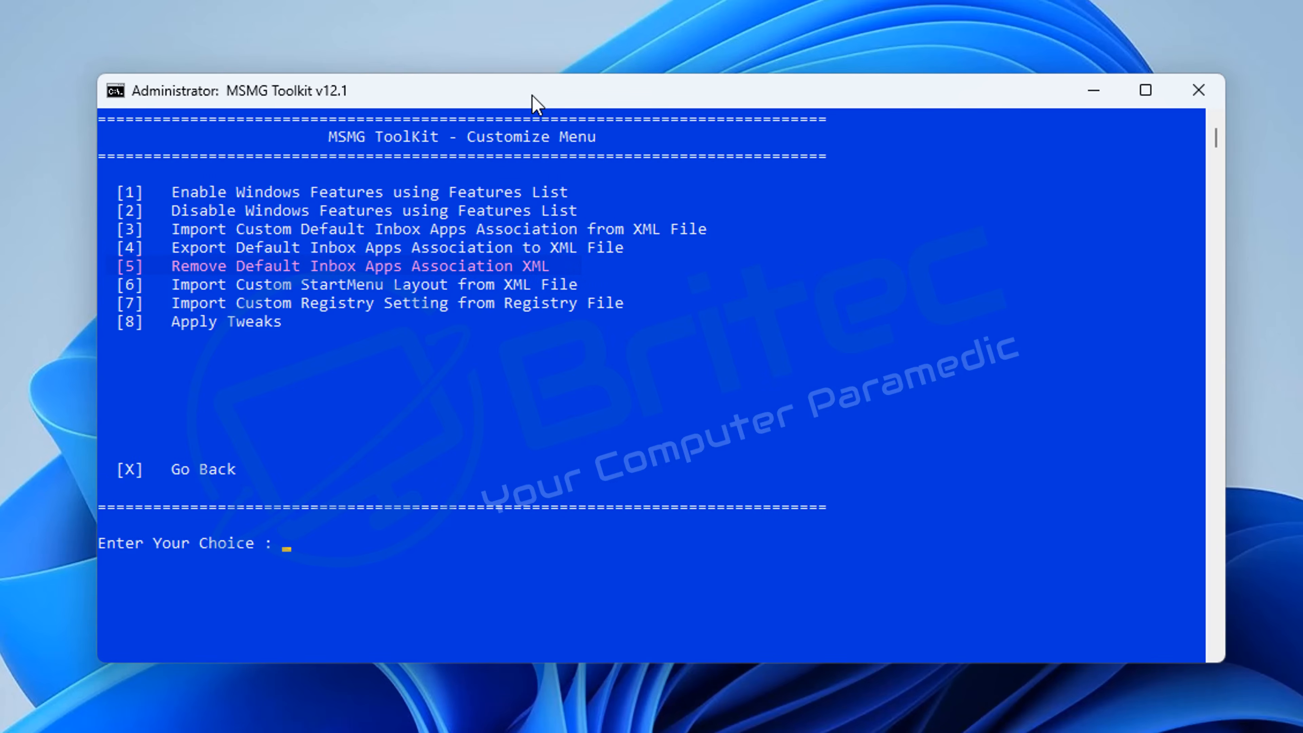
- Remove the default inbox apps association XML from the image, and return to the Customize menu
type("5")
key("Return")
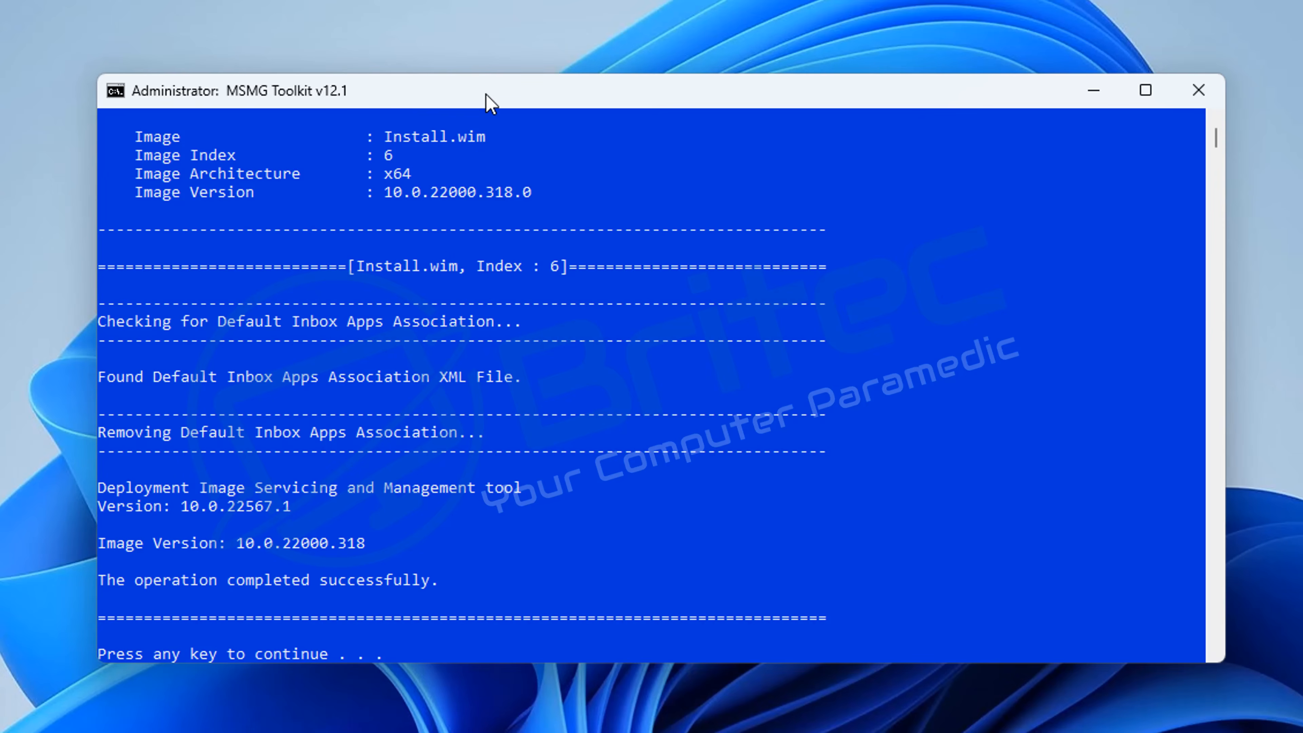
key("Return")
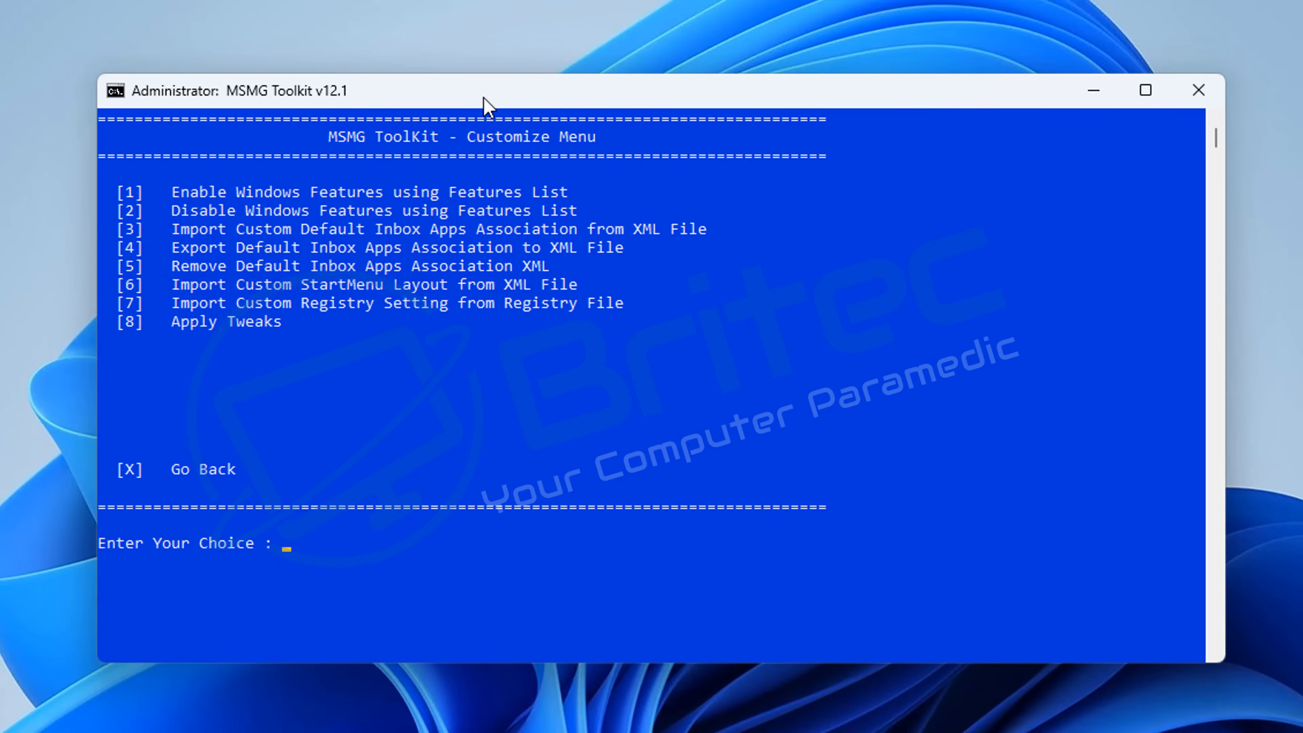
- Import the custom StartMenu layout from its XML file into the image, and return to the Customize menu
type("6")
key("Return")
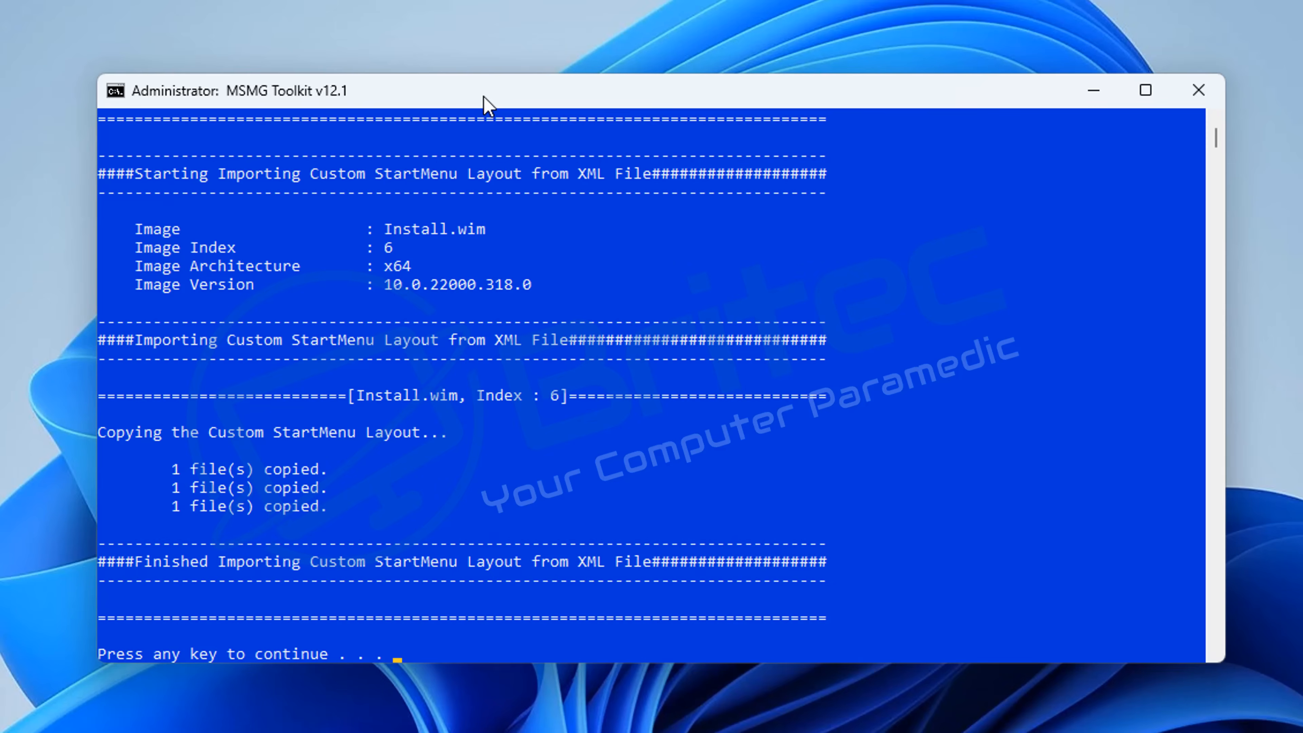
key("Return")
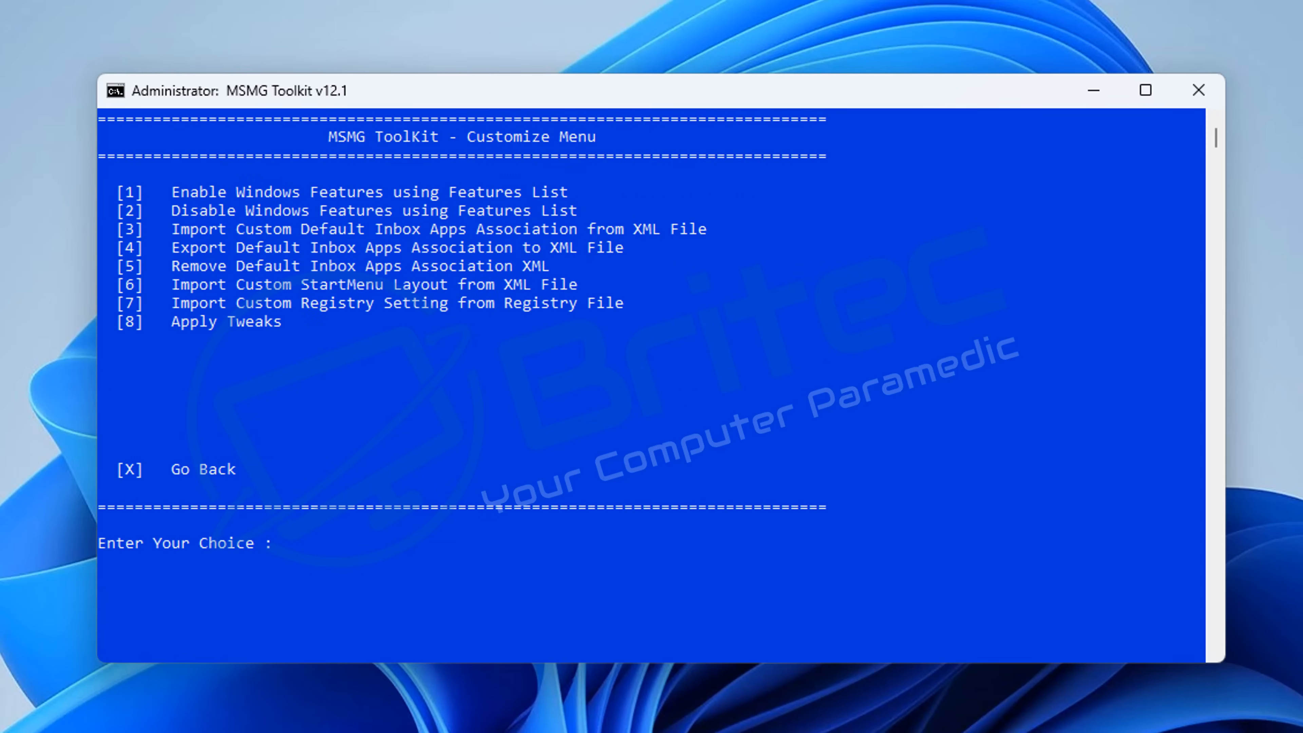
- Import the custom registry settings from the registry file into the image, and return to the Customize menu
left_click(671, 659)
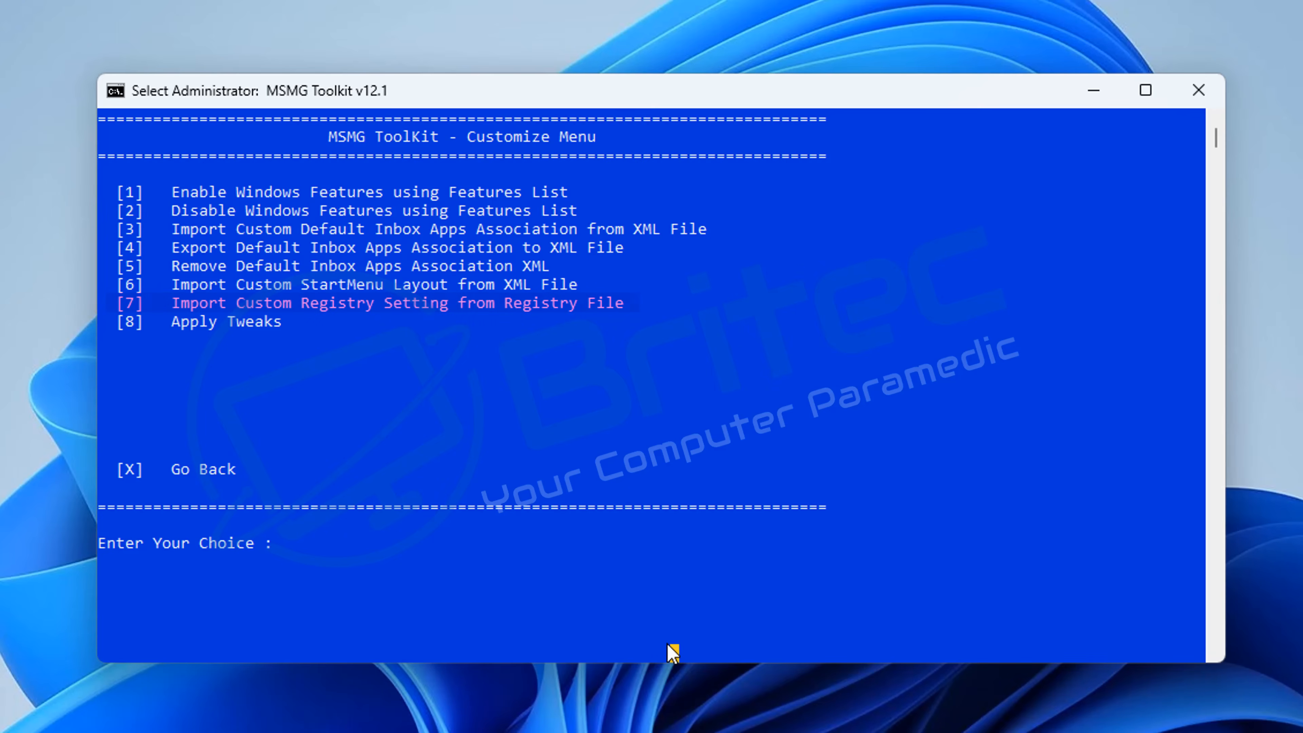
type("7")
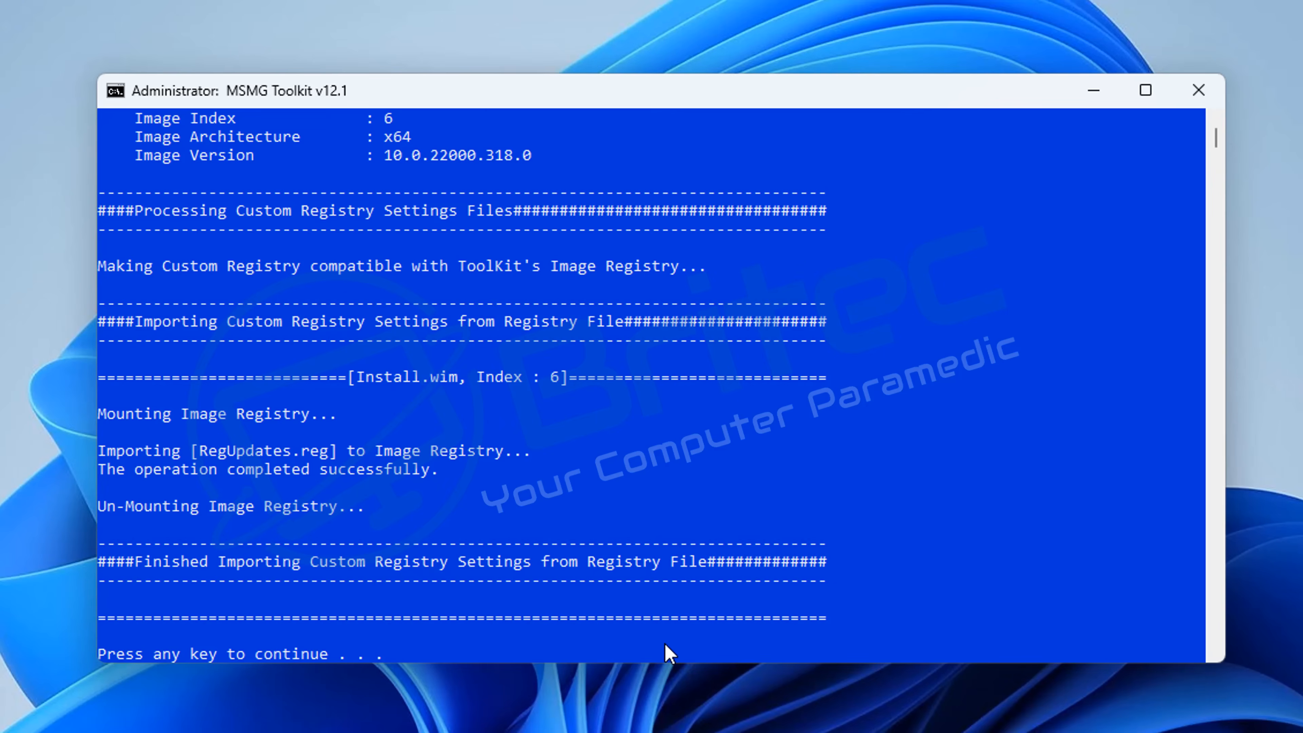
key("Return")
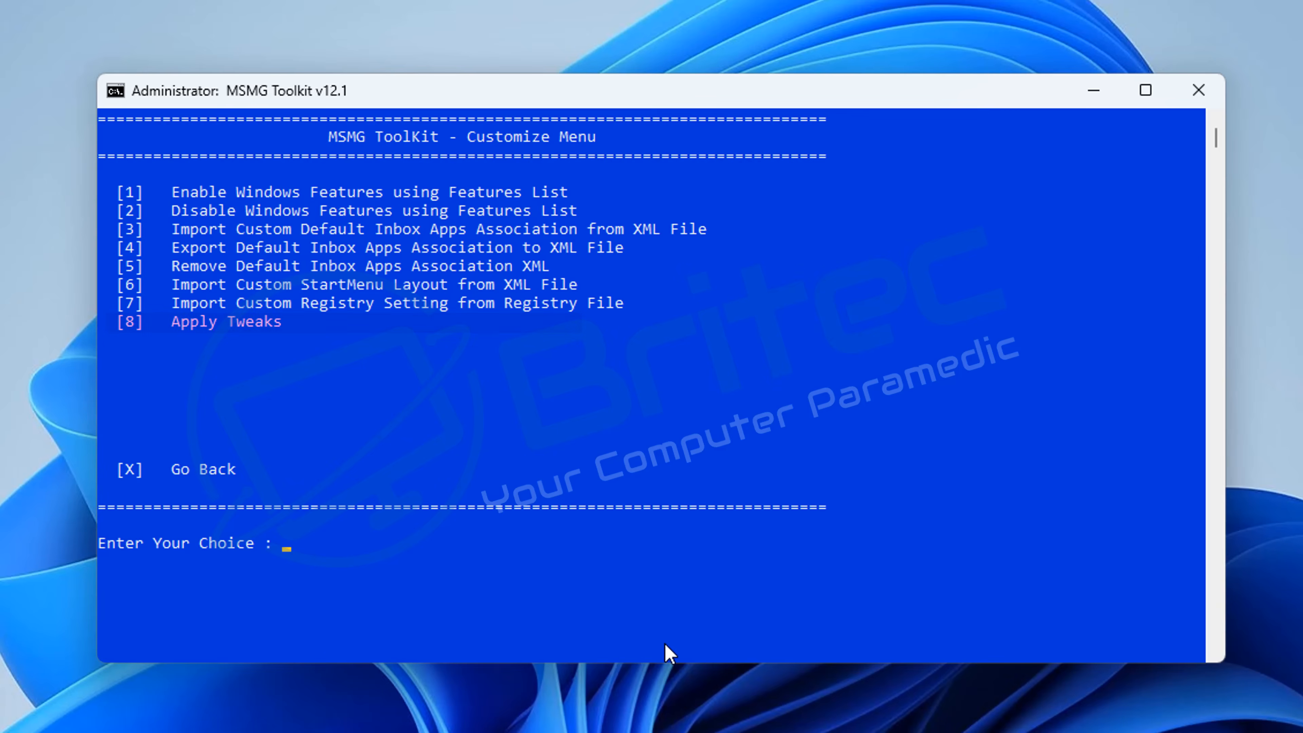
- Apply all available tweaks to the image, and return to the Main Menu once they have been applied
type("8")
key("Return")
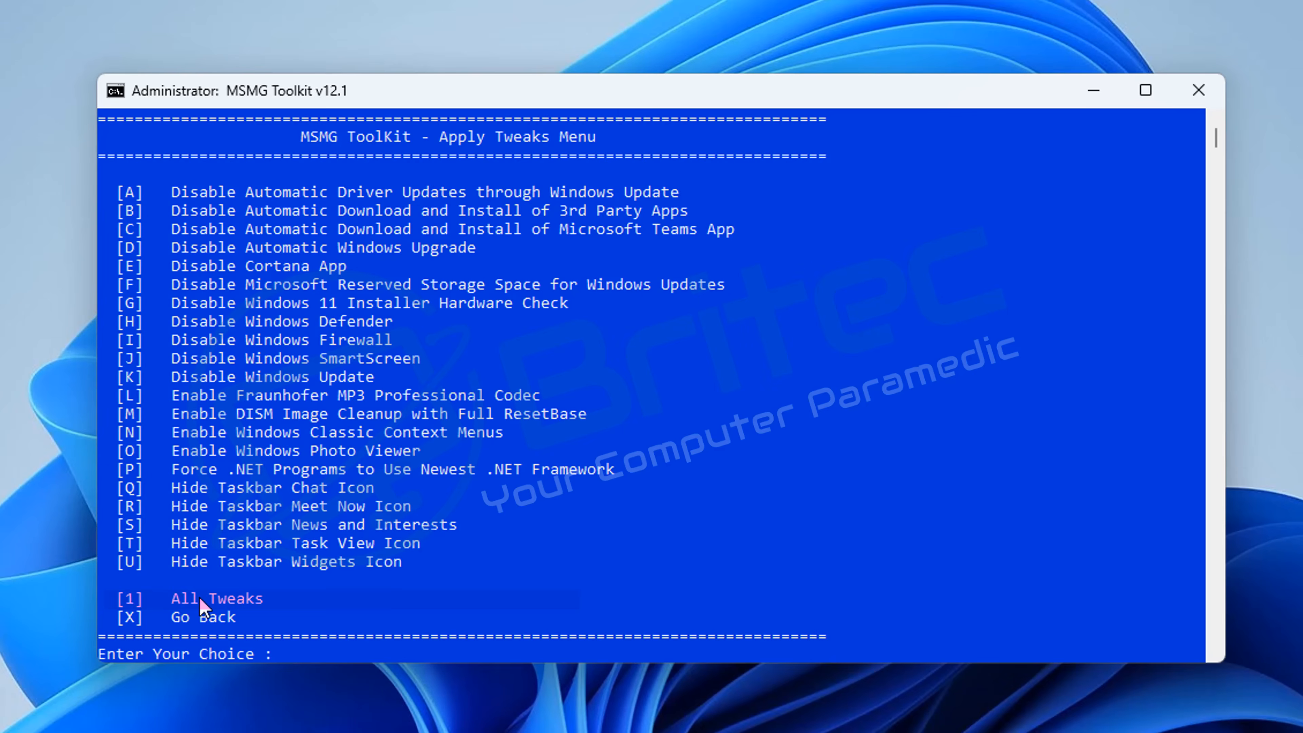
type("1")
key("Return")
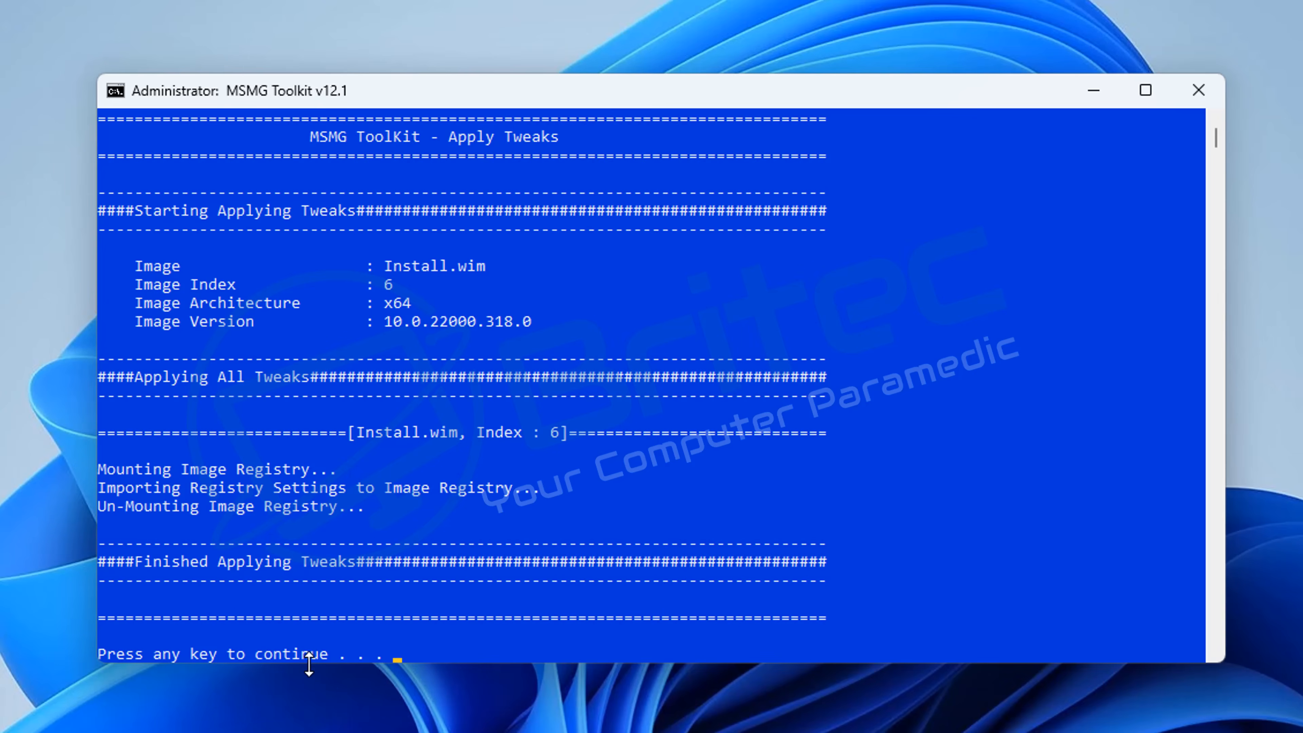
key("Return")
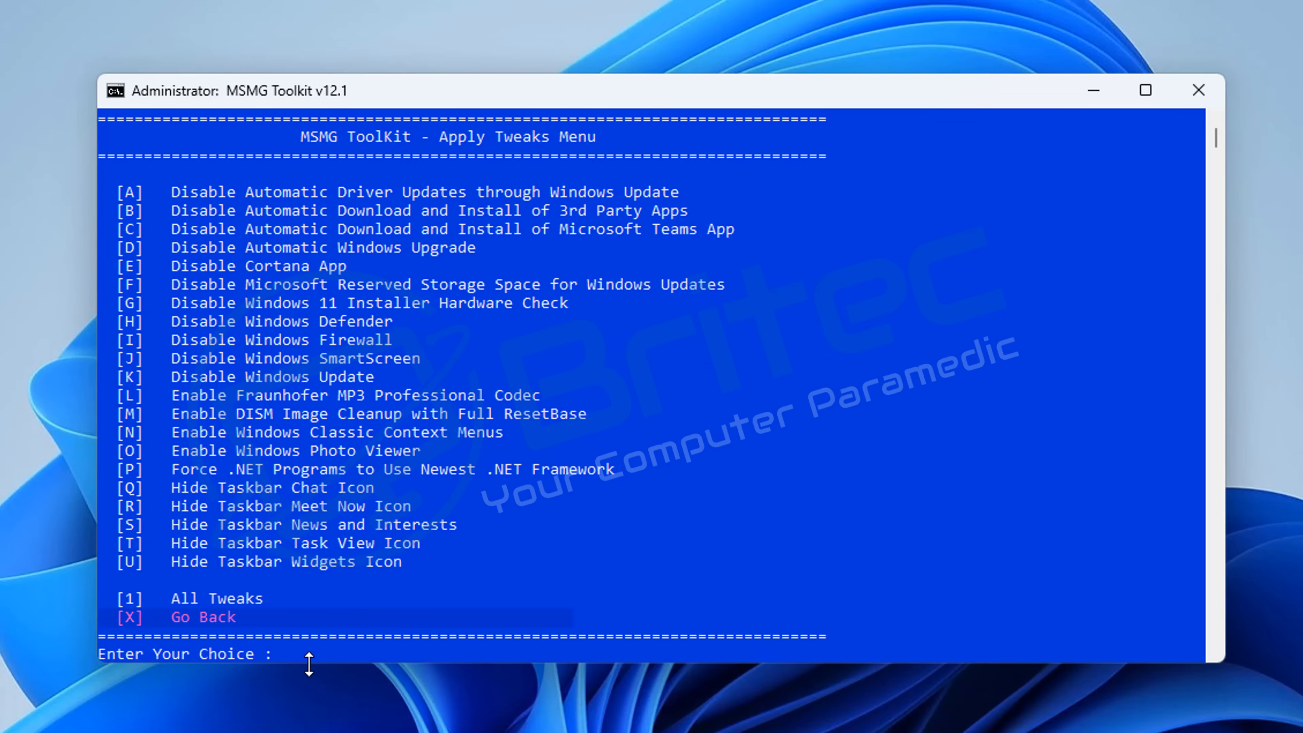
type("x")
key("Return")
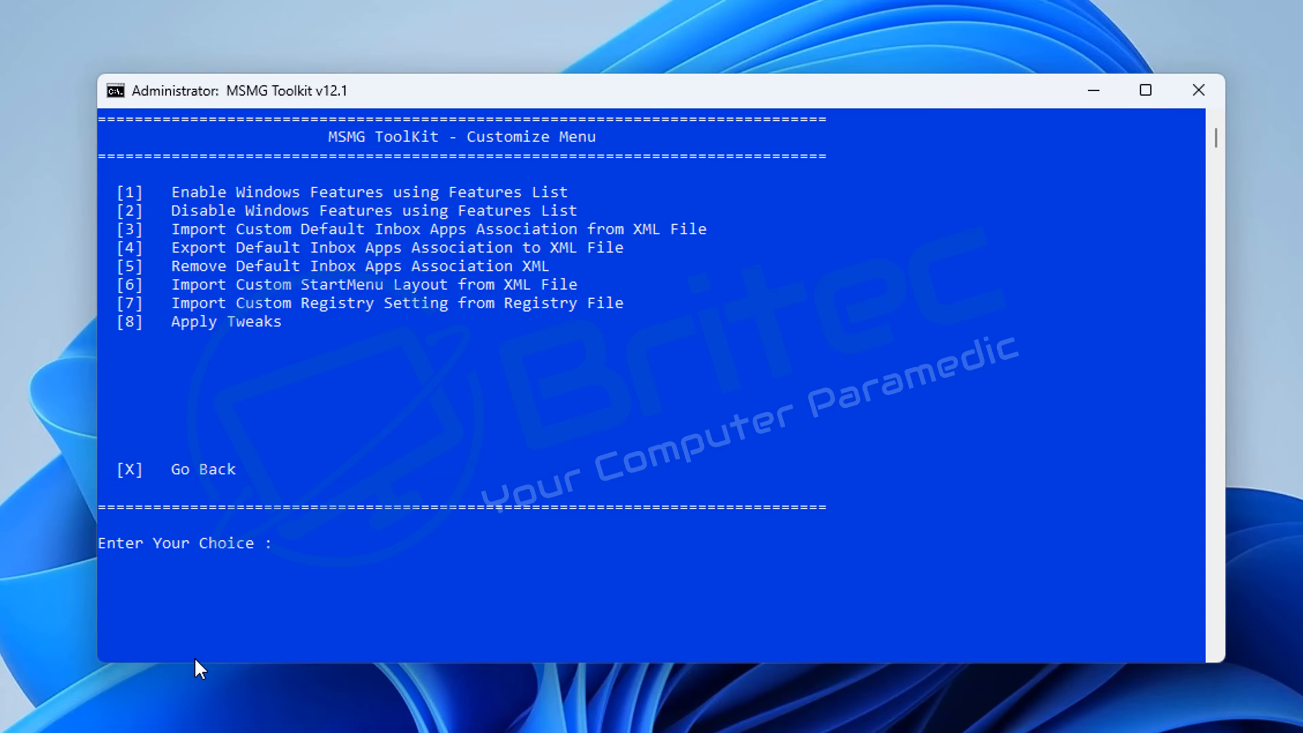
type("x")
key("Return")
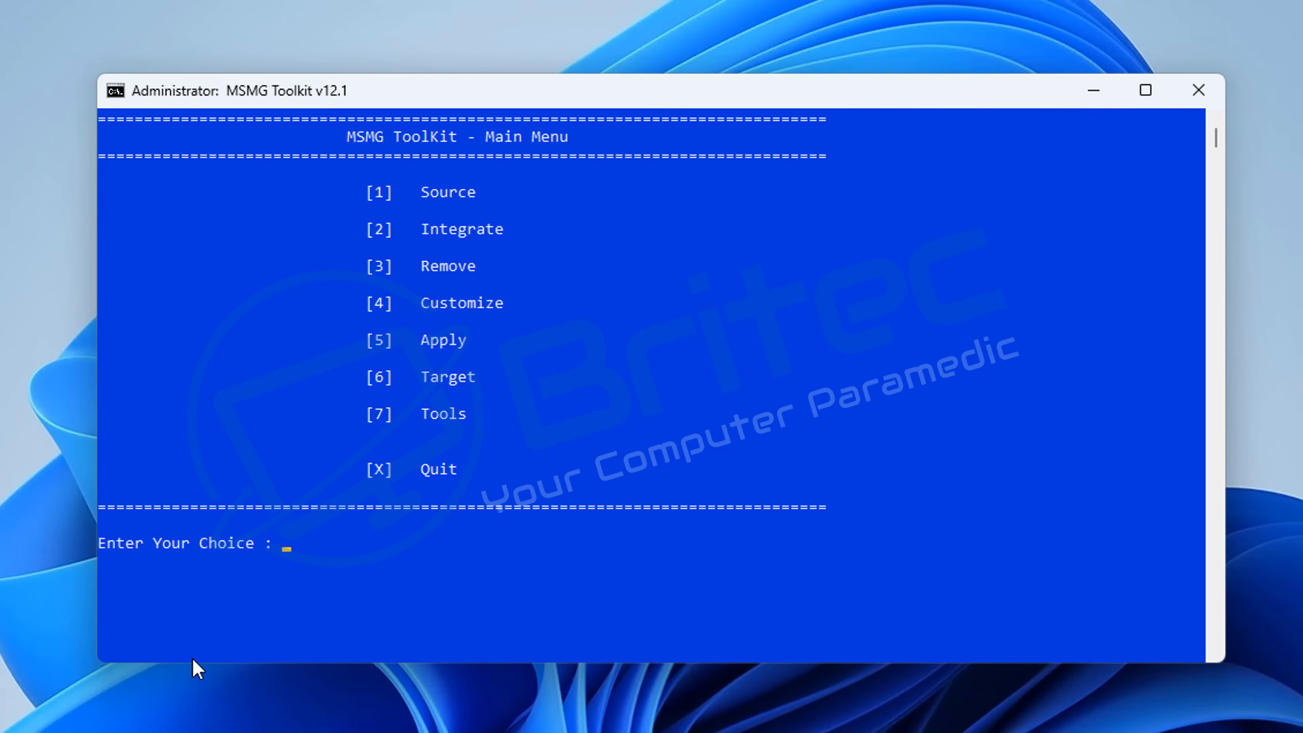
- Clean up the source images from the Apply Source menu, and return to that menu once the cleanup has finished
type("5")
key("Return")
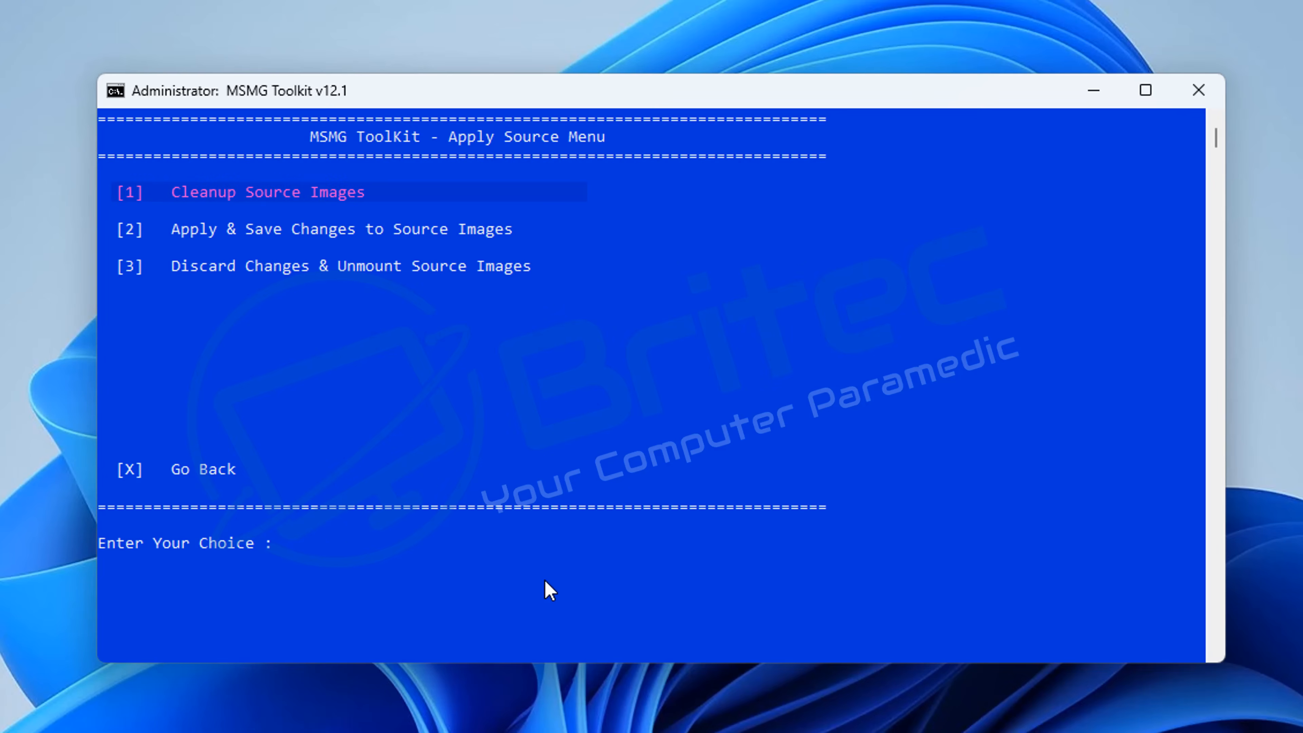
type("1")
key("Return")
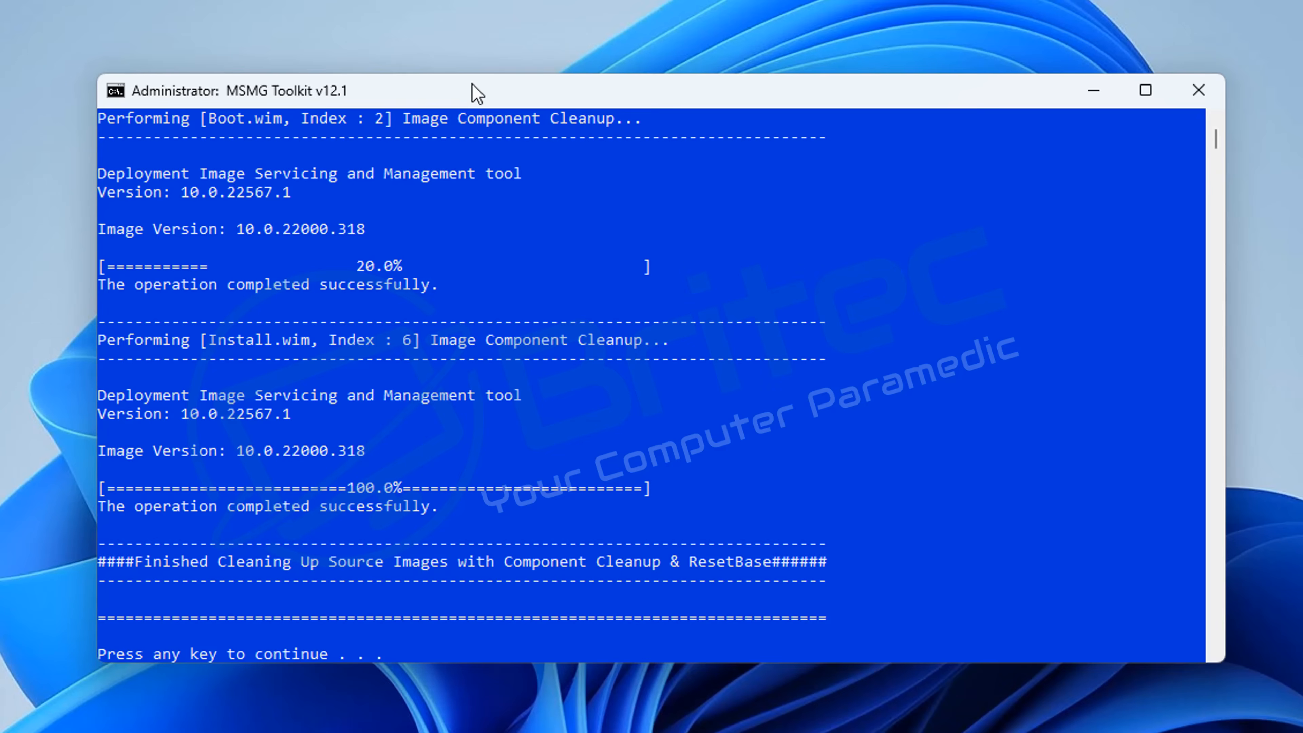
key("Return")
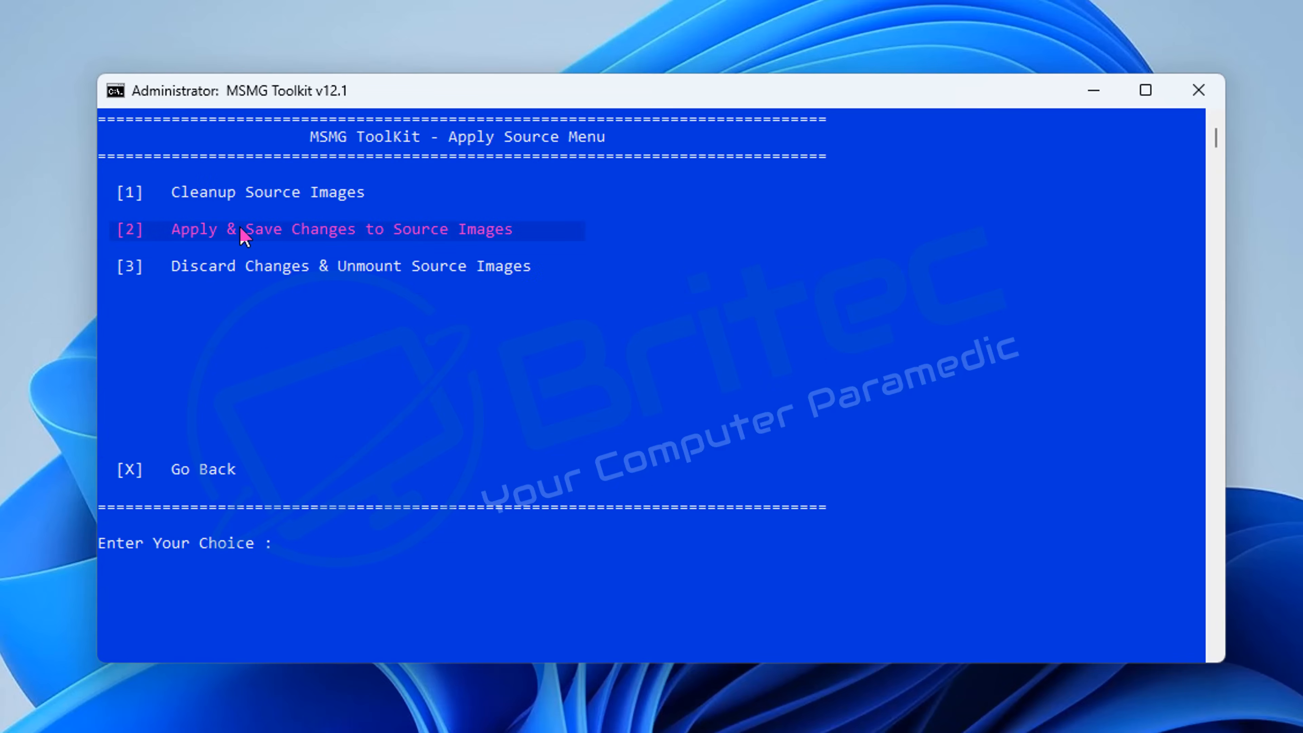
- Apply and save the changes to the source images, trimming unselected editions and cleaning up the image folder, and return to the Main Menu
type("2")
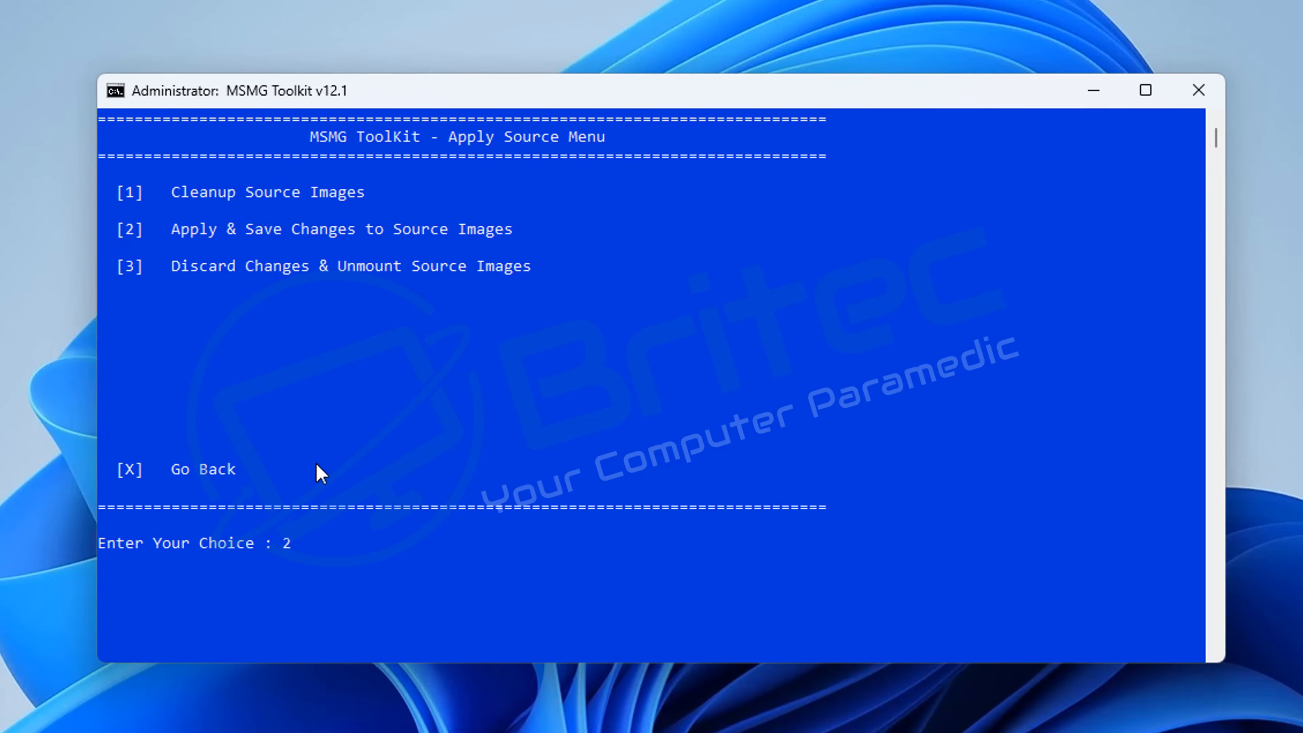
key("Return")
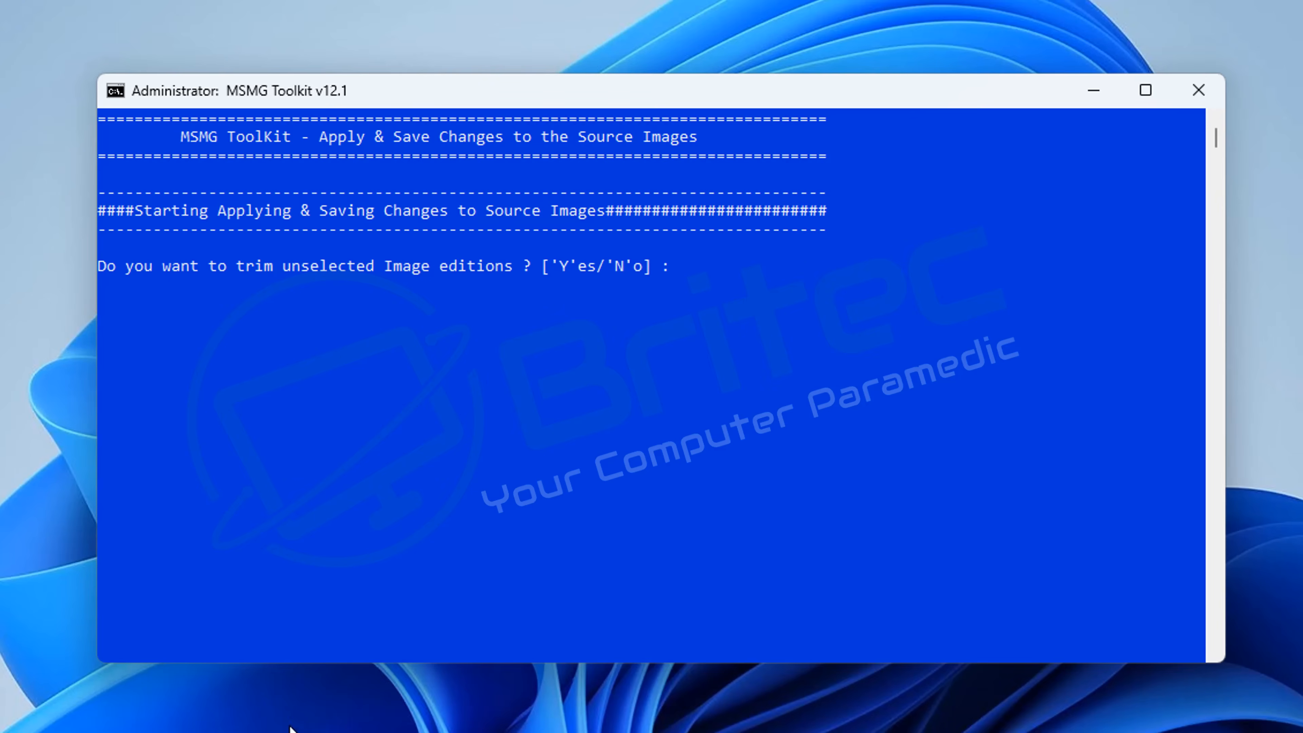
type("Y")
key("Return")
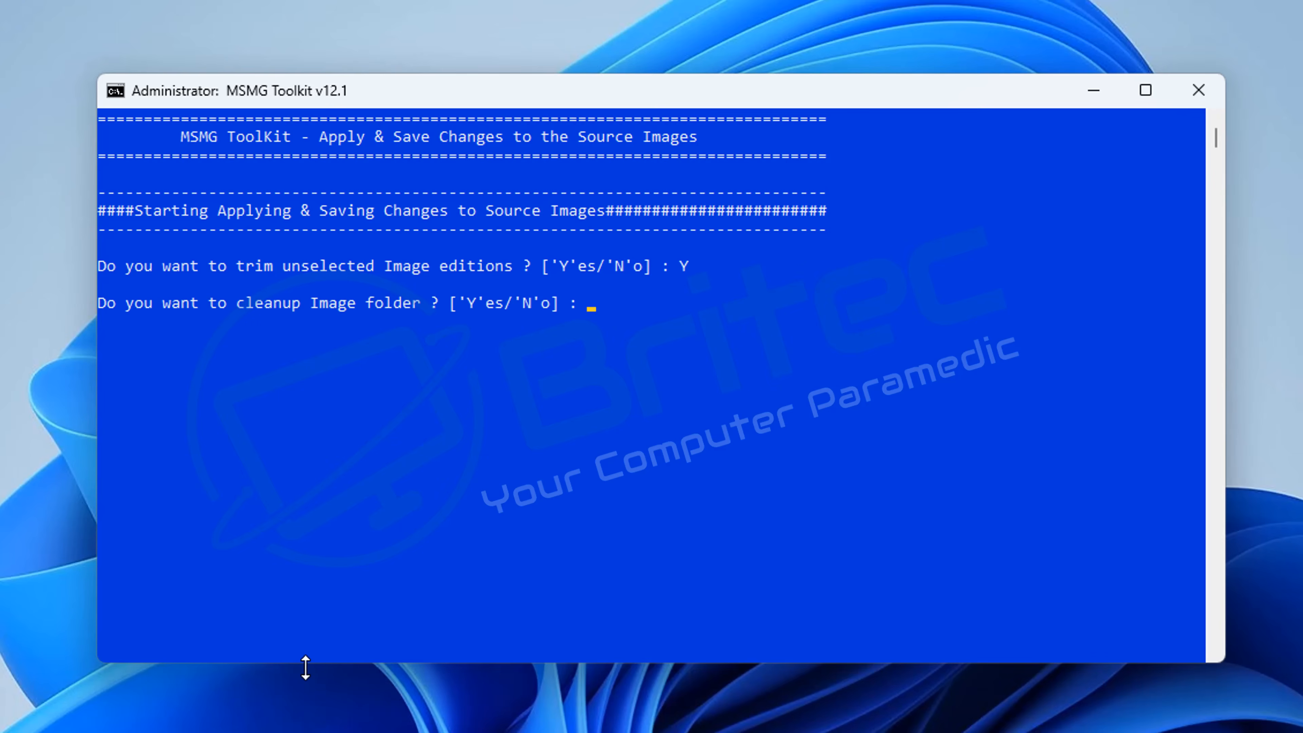
type("Y")
key("Return")
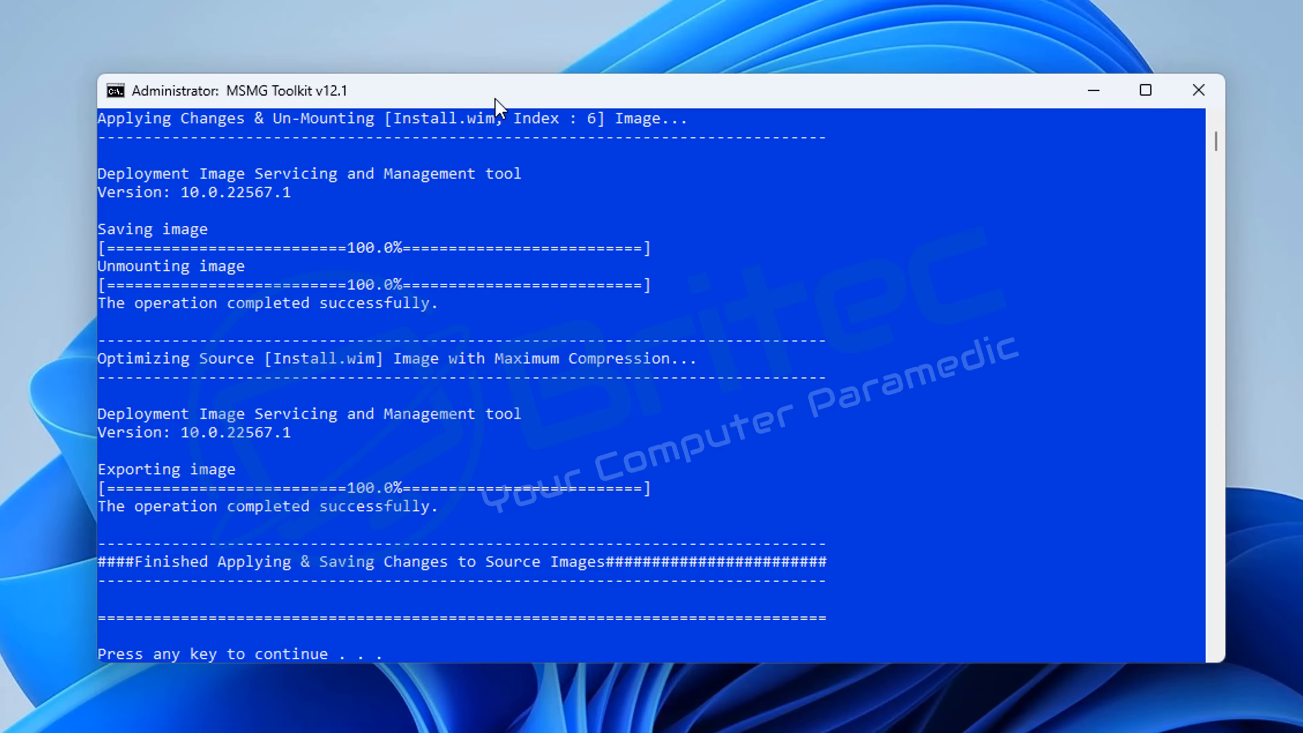
key("Return")
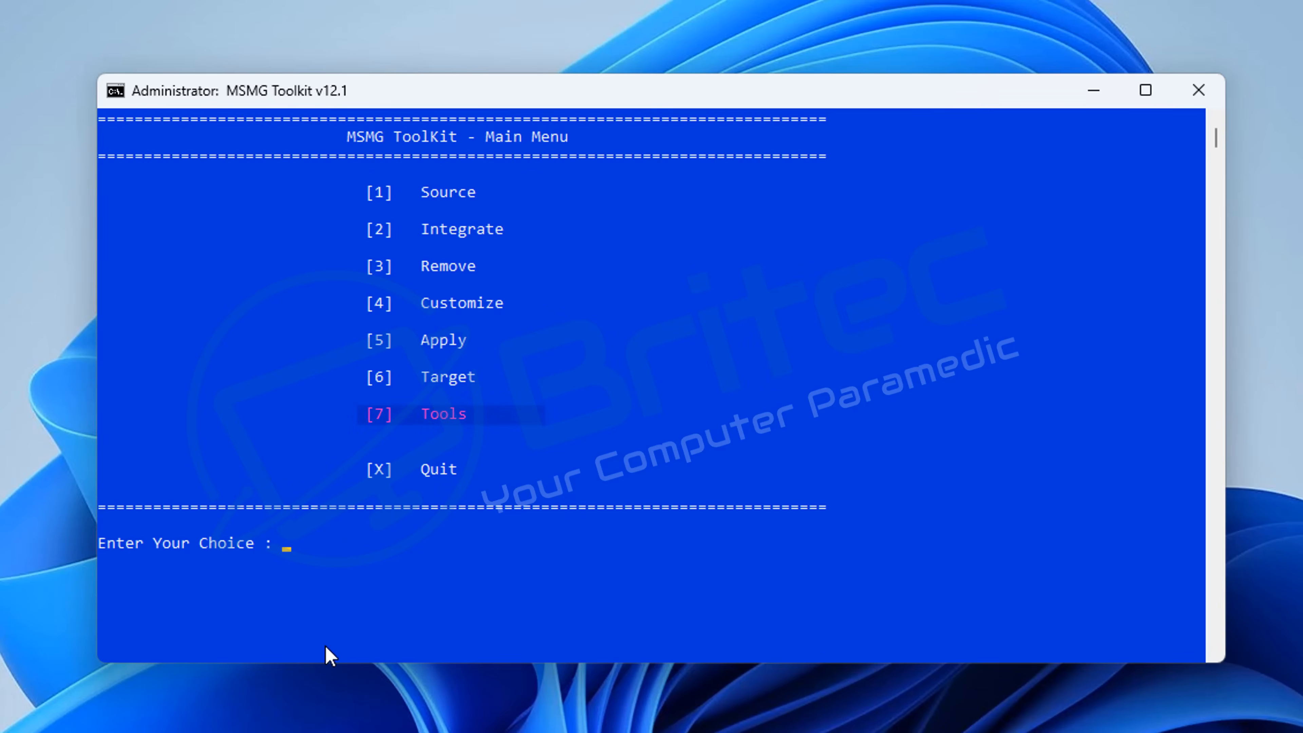
- Convert the Windows 11 Pro image at index 1 from WIM to ESD with the WIM Manager, and return to the Main Menu
key("7")
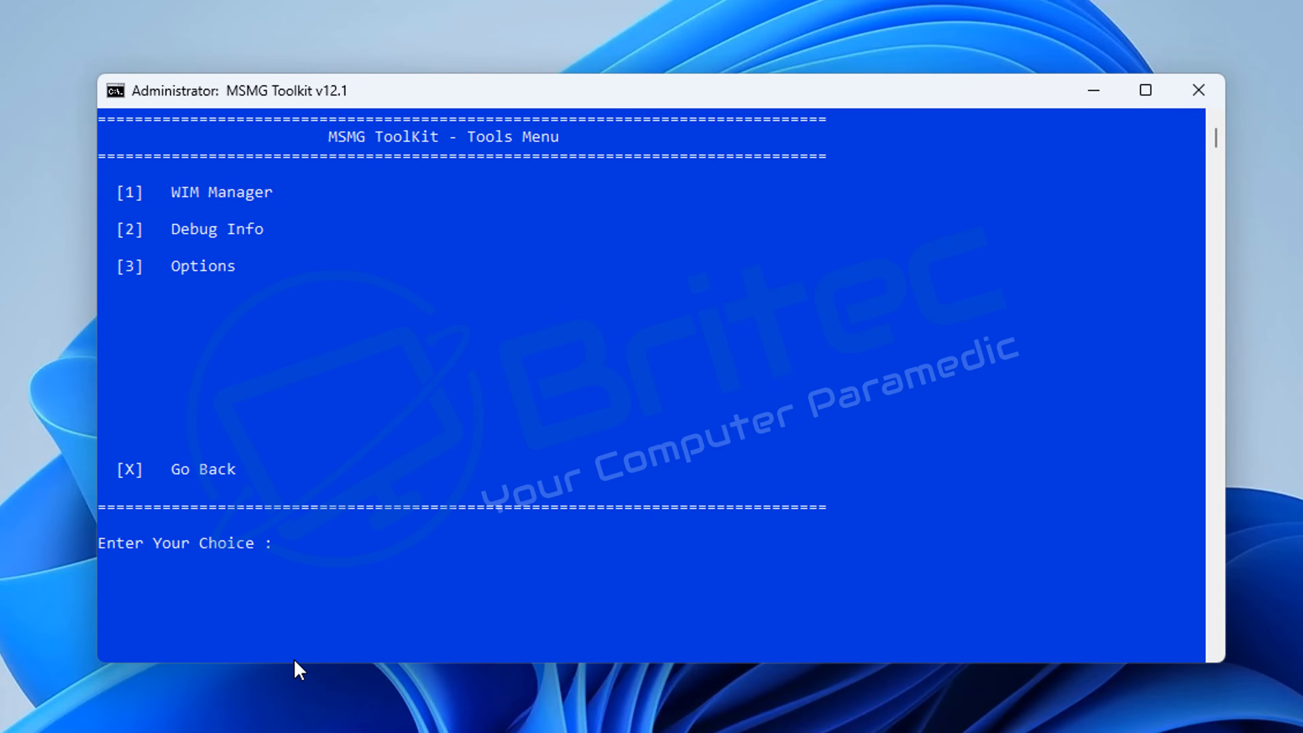
key("1")
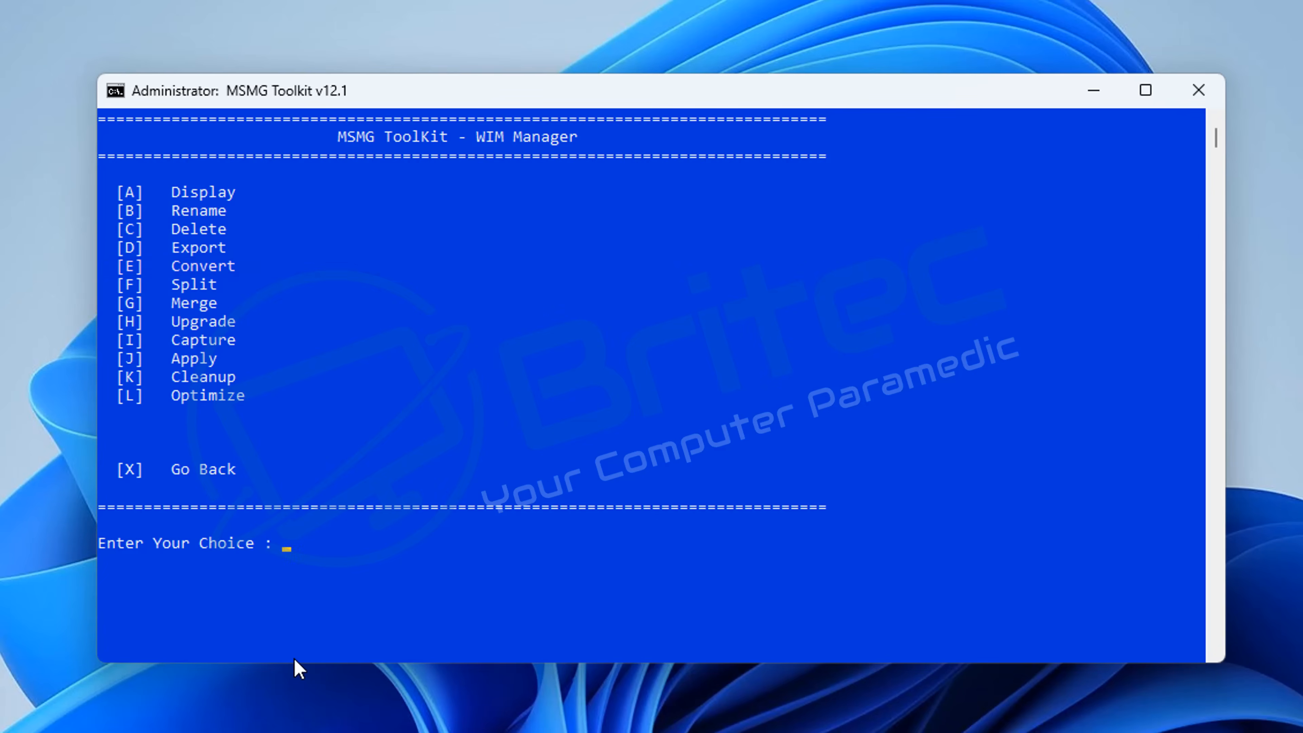
key("e")
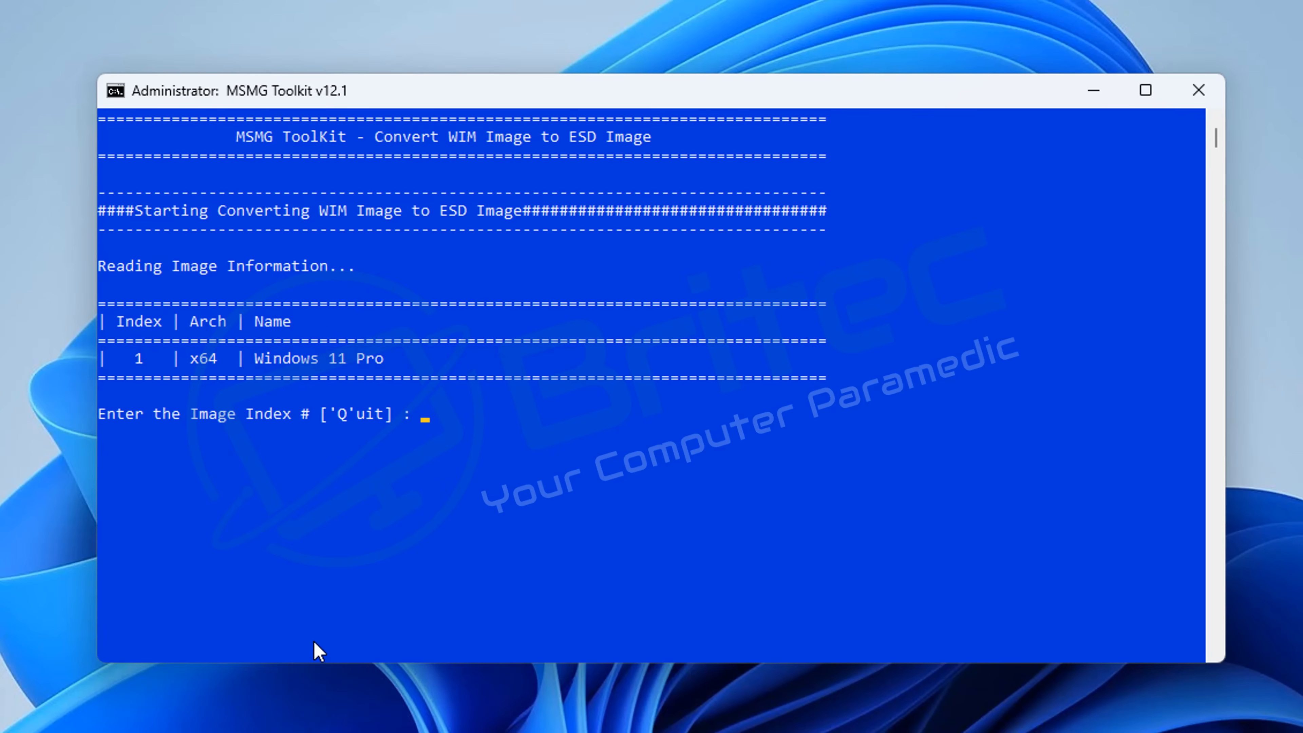
type("1")
key("Return")
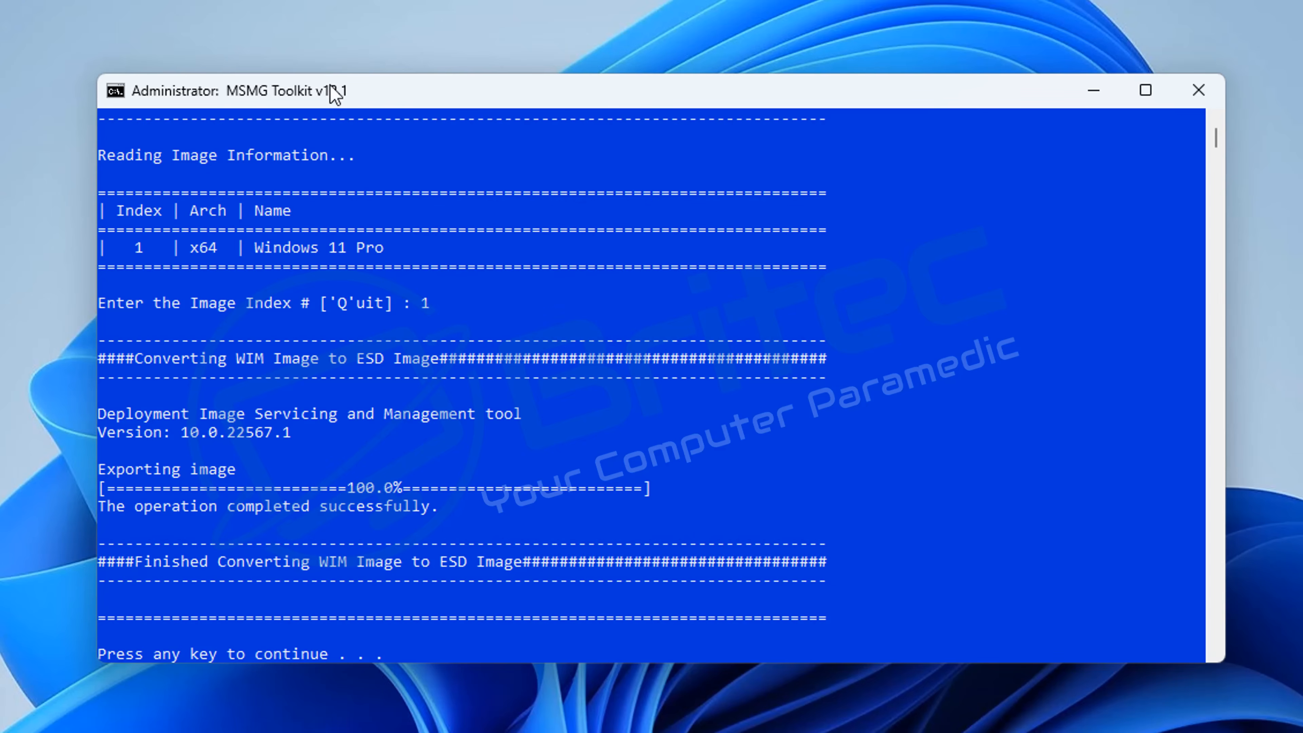
key("Return")
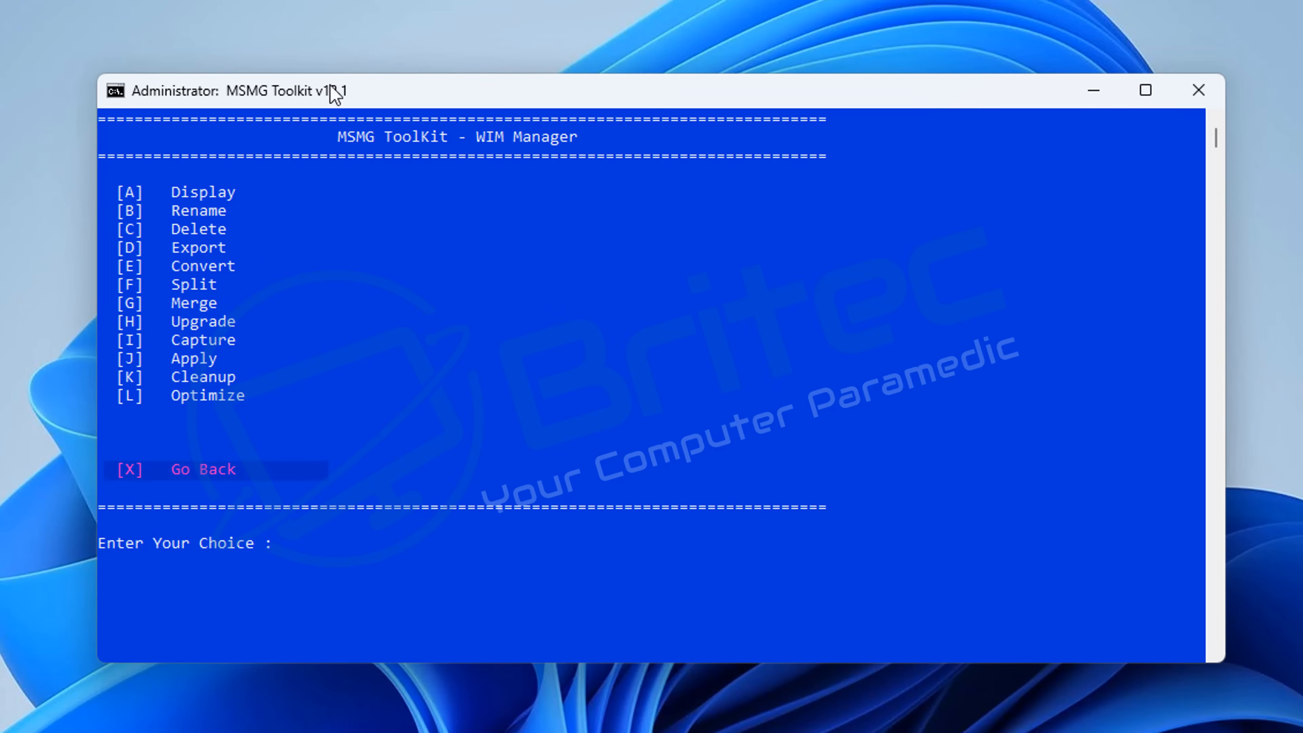
key("x")
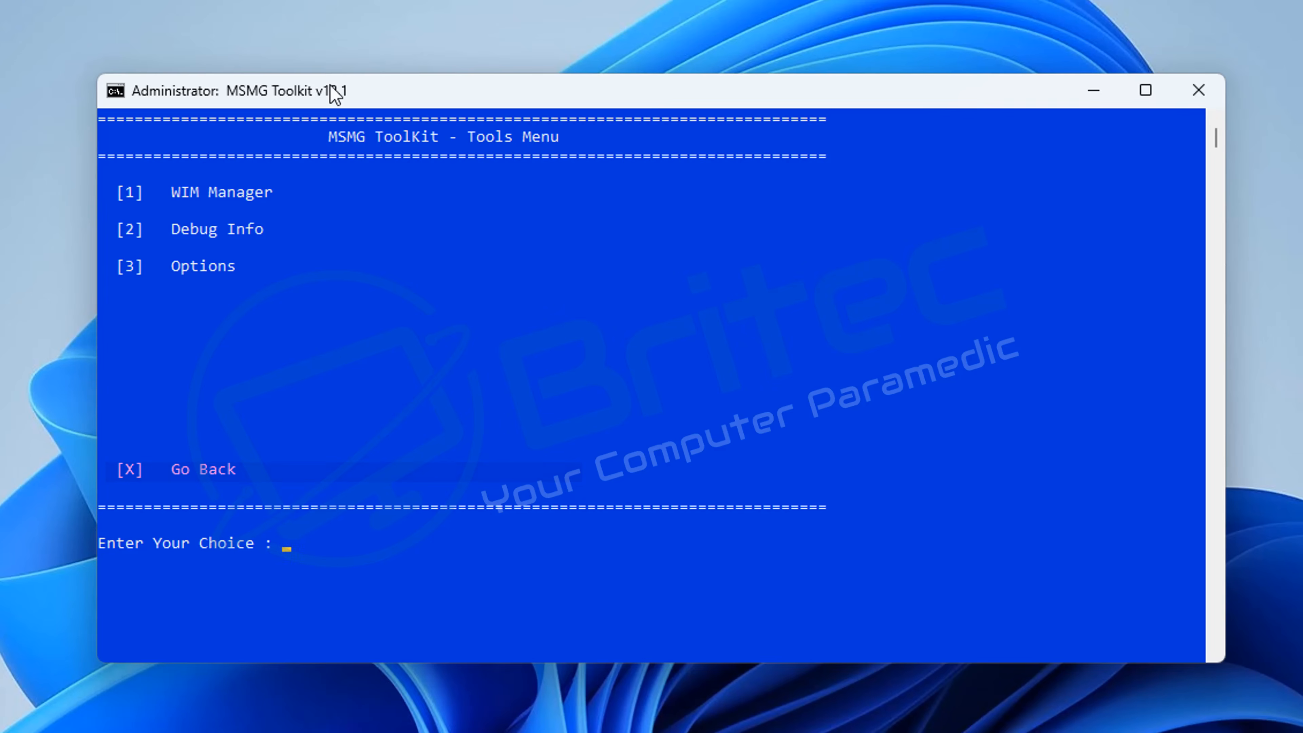
key("x")
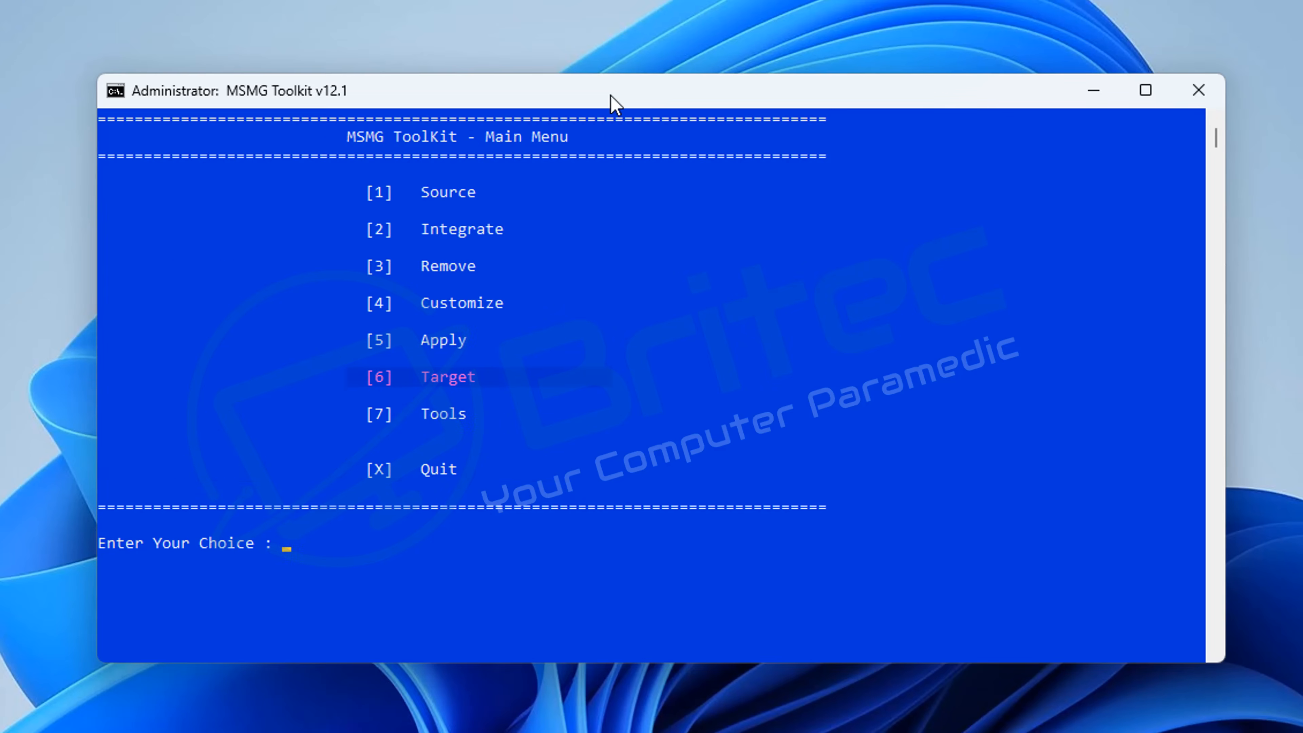
- Build a DVD ISO image using Win11x64-Lite as both the volume label and the file name
key("6")
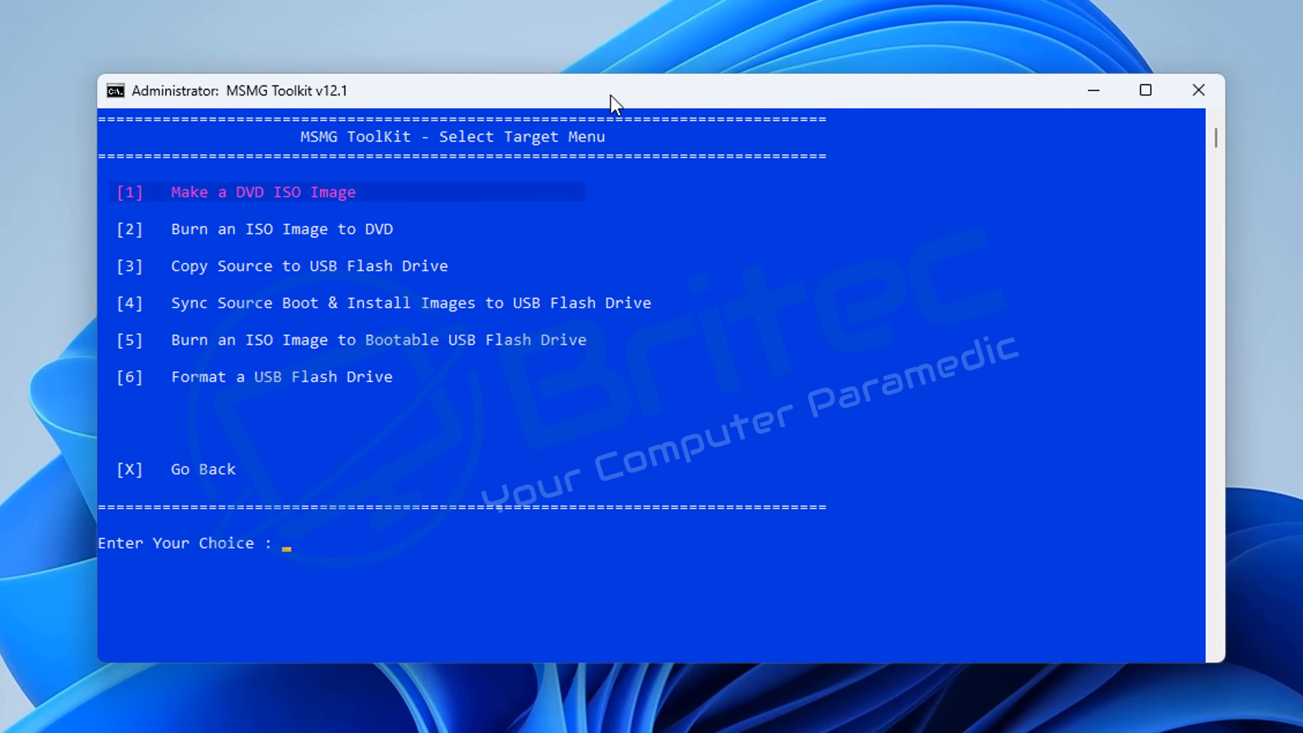
key("1")
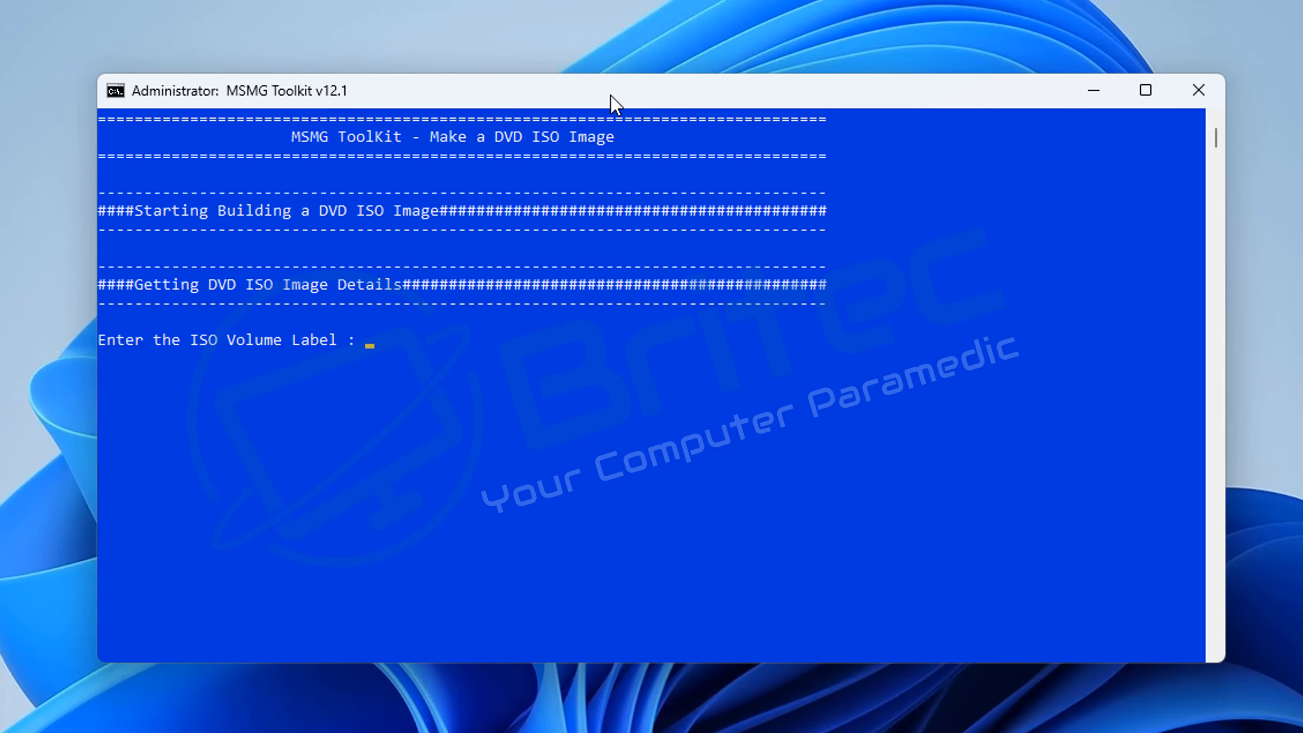
type("Win11x64-Lite")
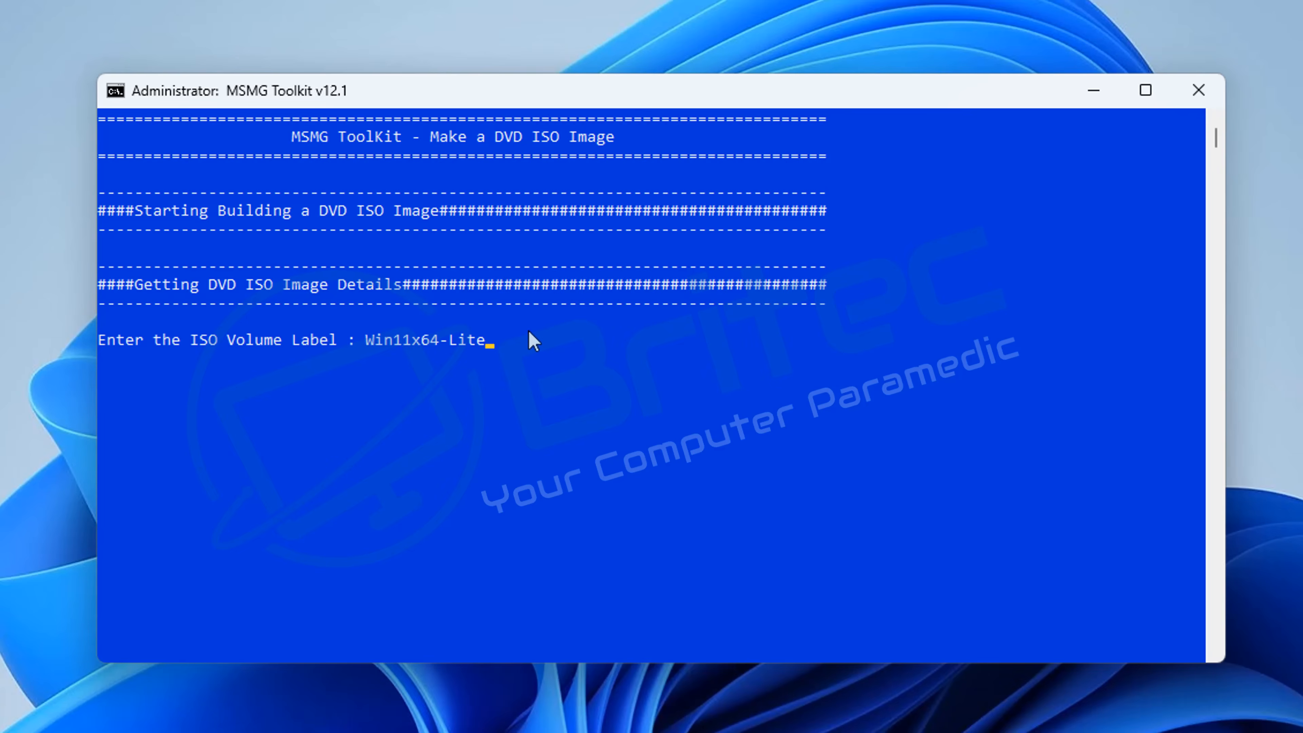
key("Return")
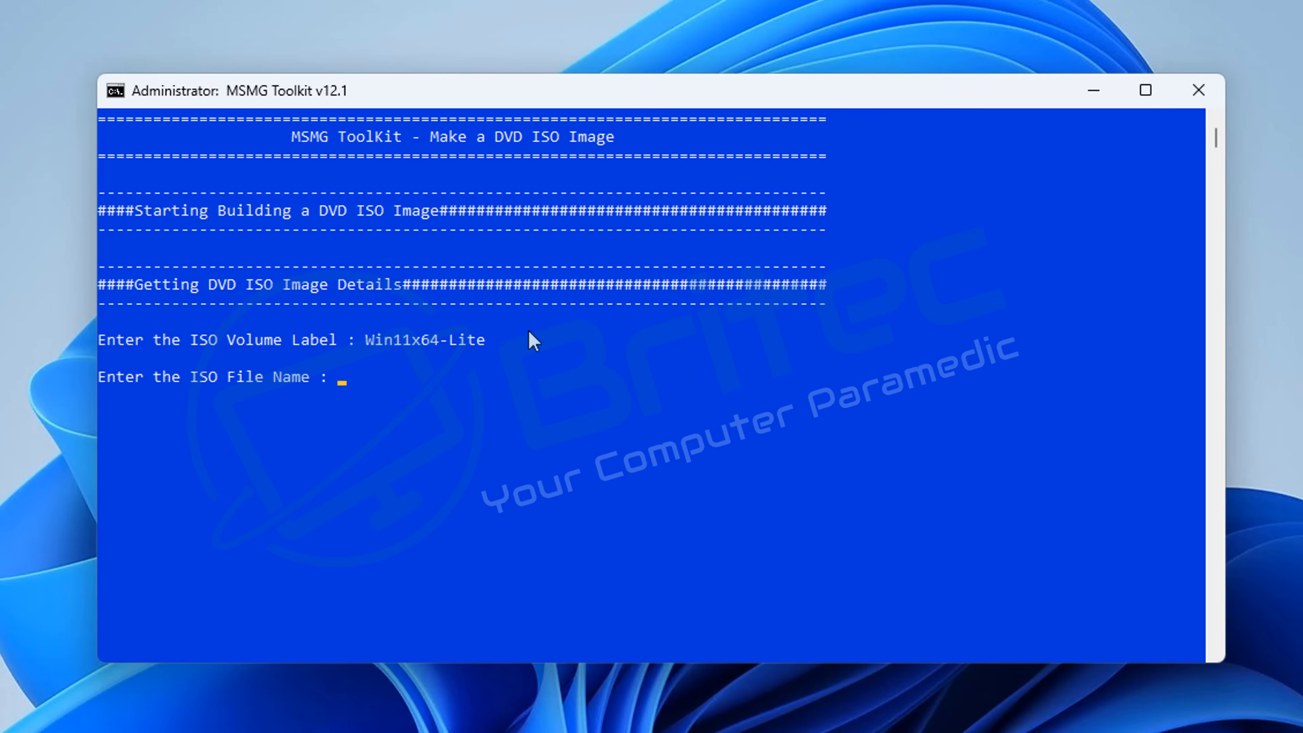
type("Win11x64-Lite")
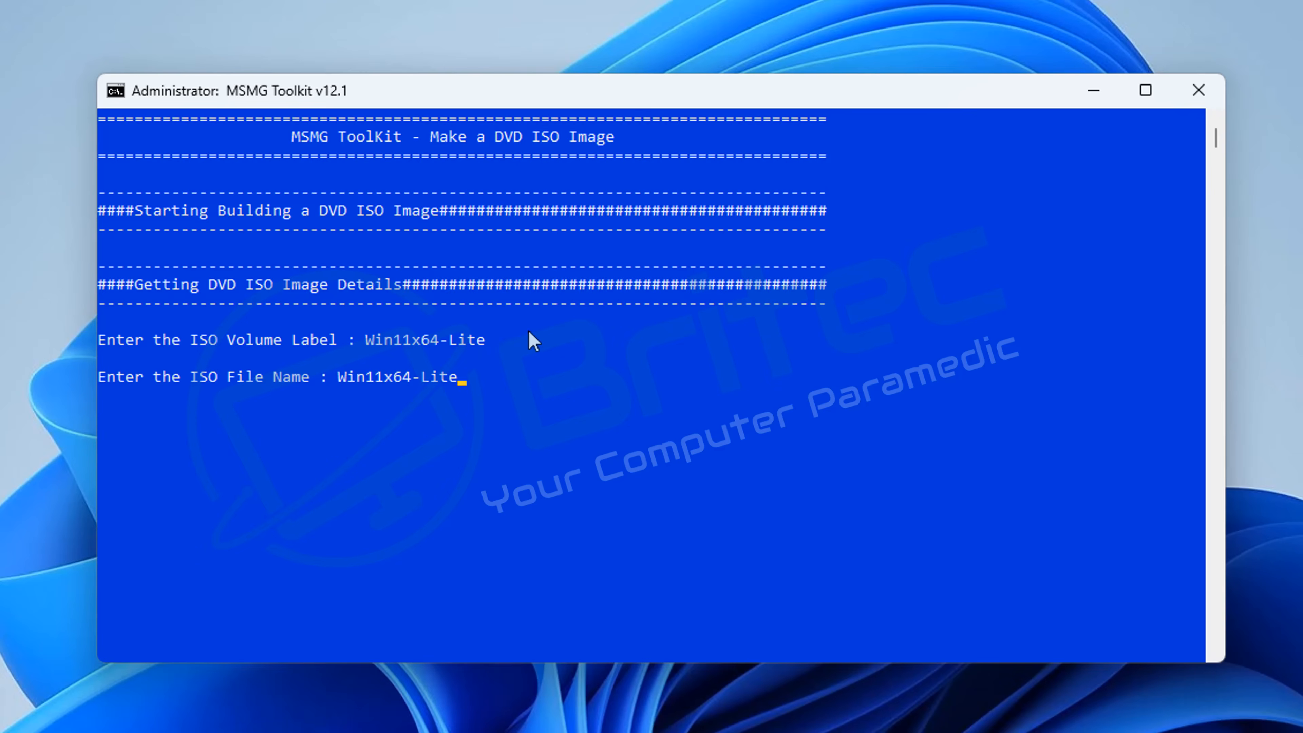
key("Return")
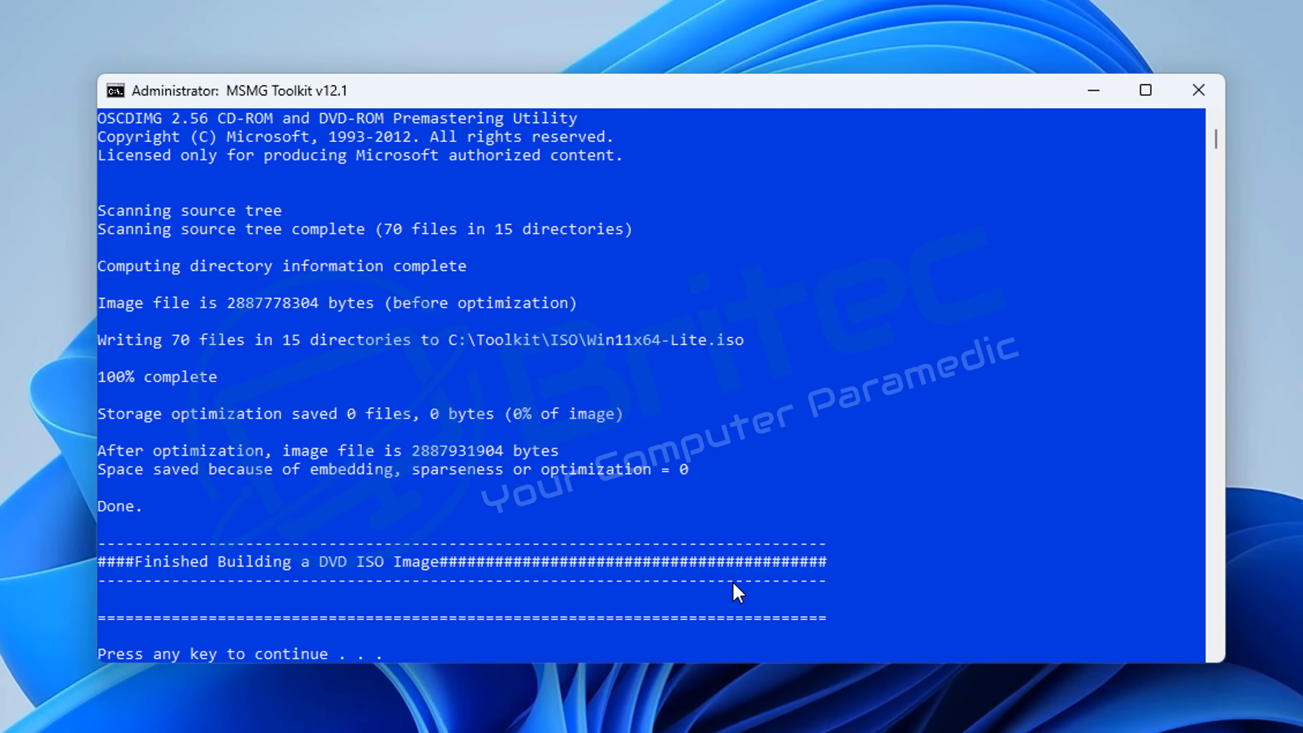
key("Return")
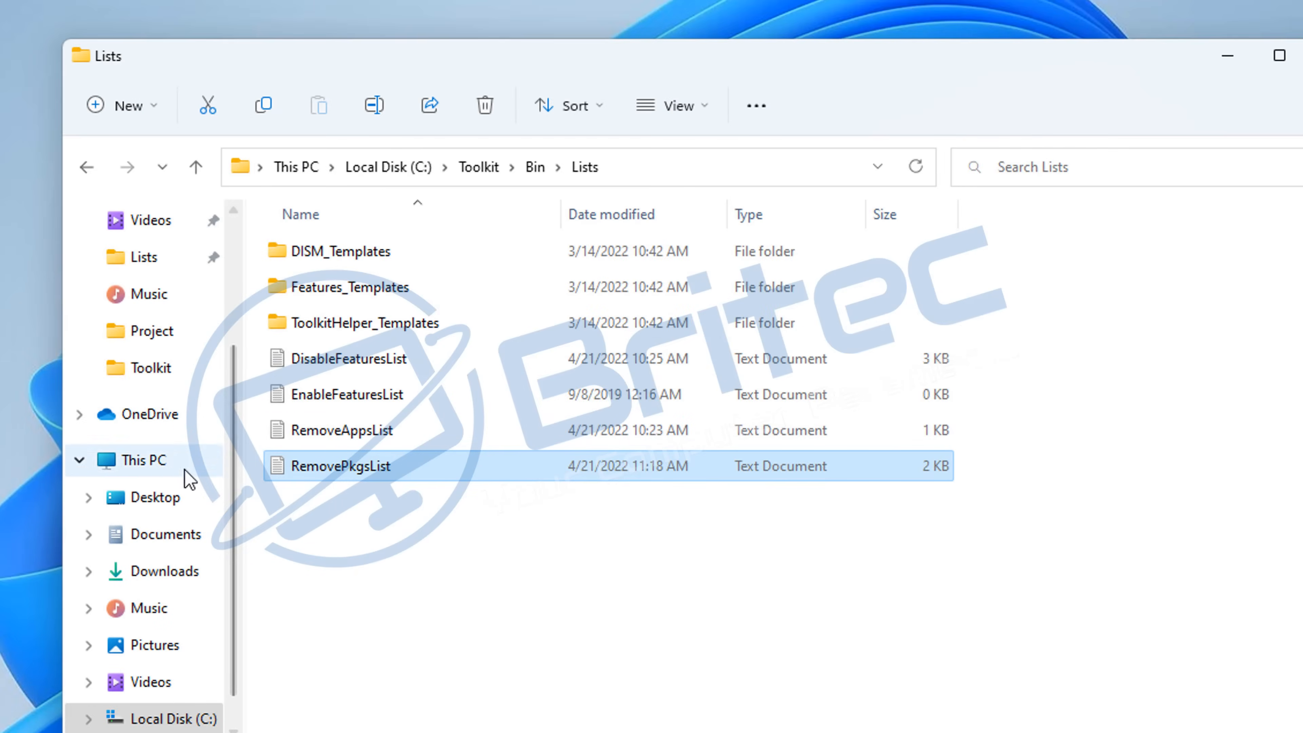
- Switch to File Explorer, check the Win11x64-Lite image's size in the Toolkit's ISO folder, and minimize the window
left_click(480, 167)
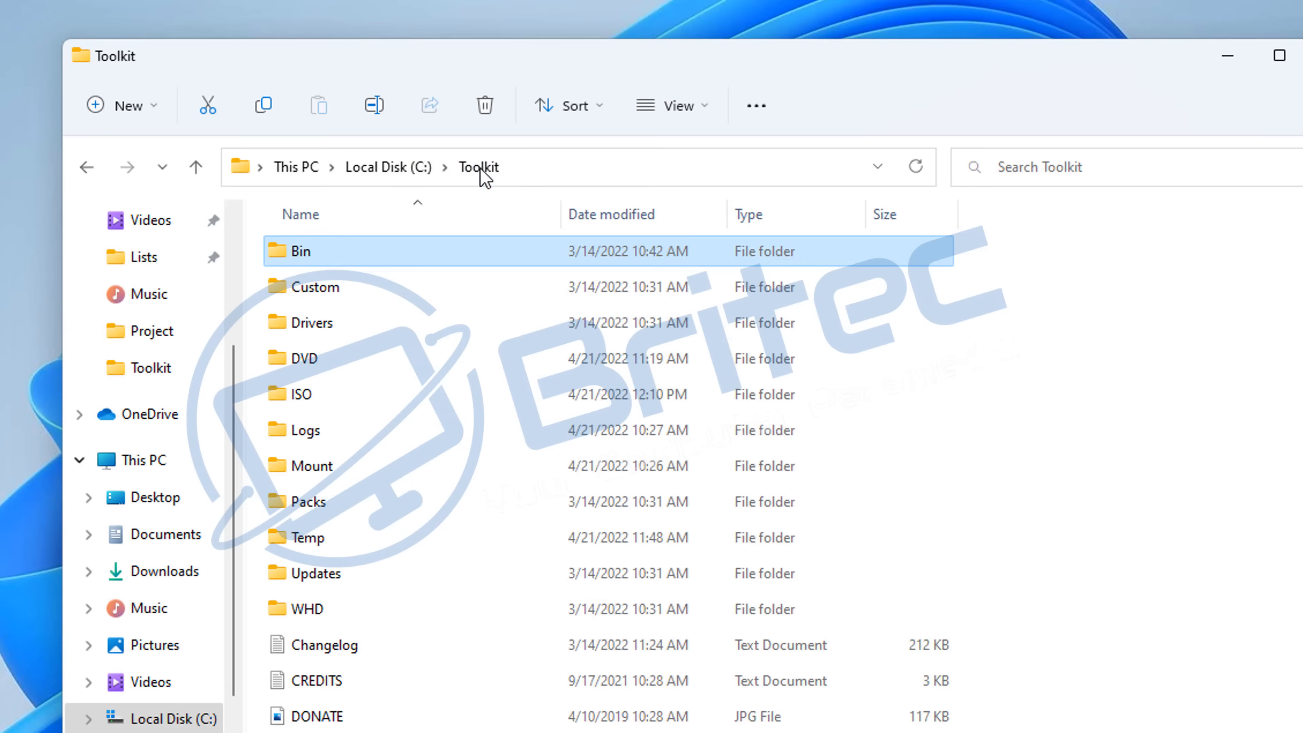
double_click(319, 397)
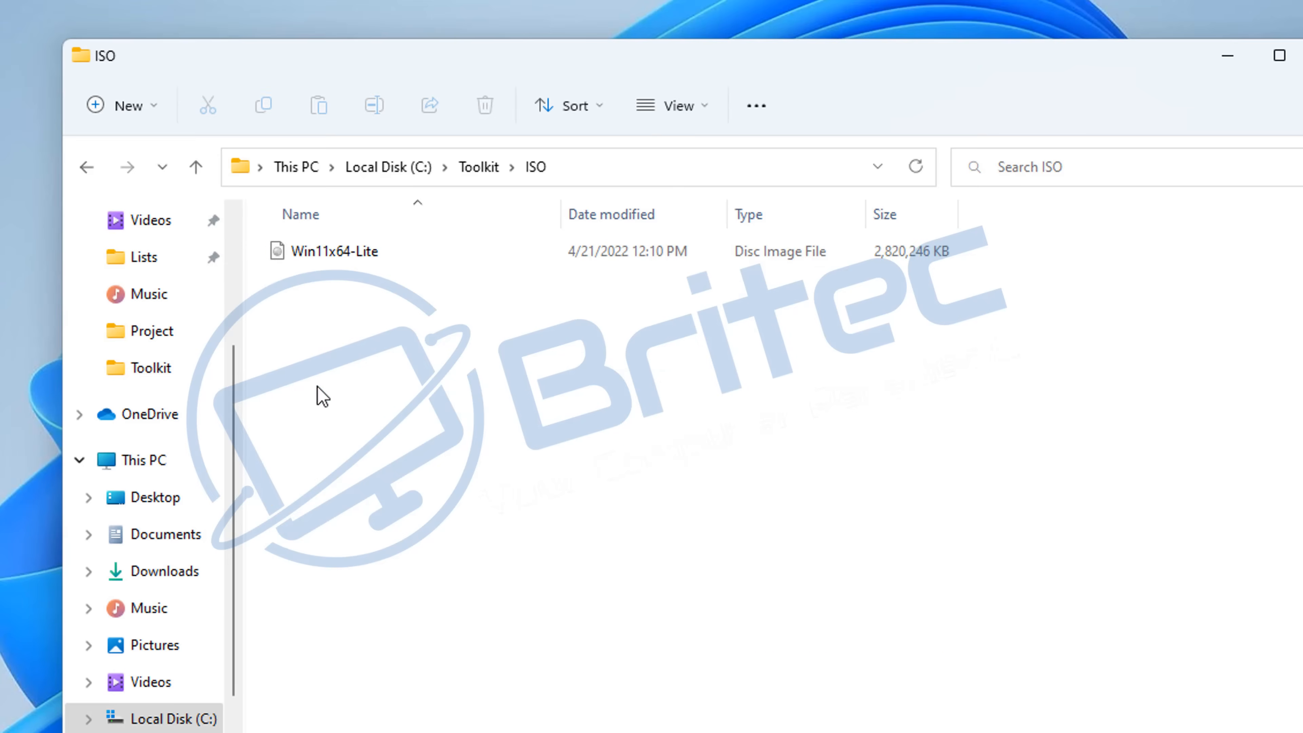
left_click(323, 256)
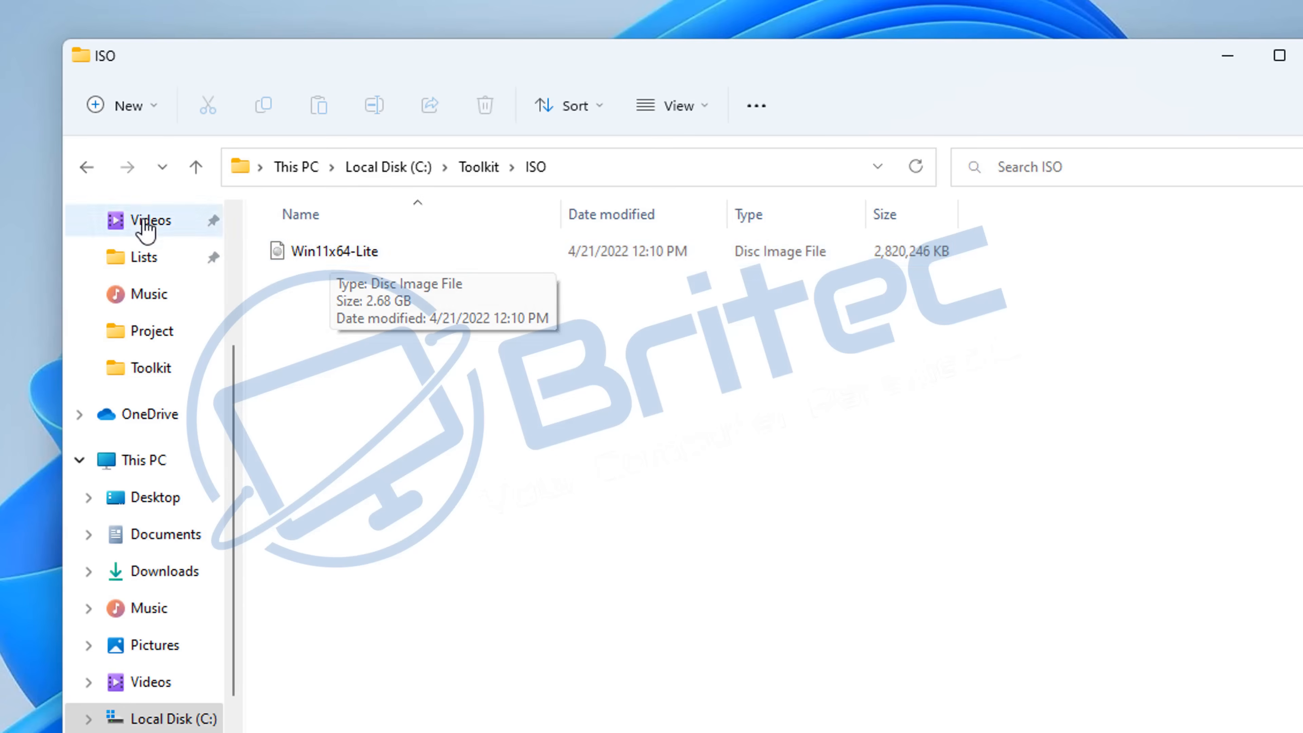
left_click(87, 167)
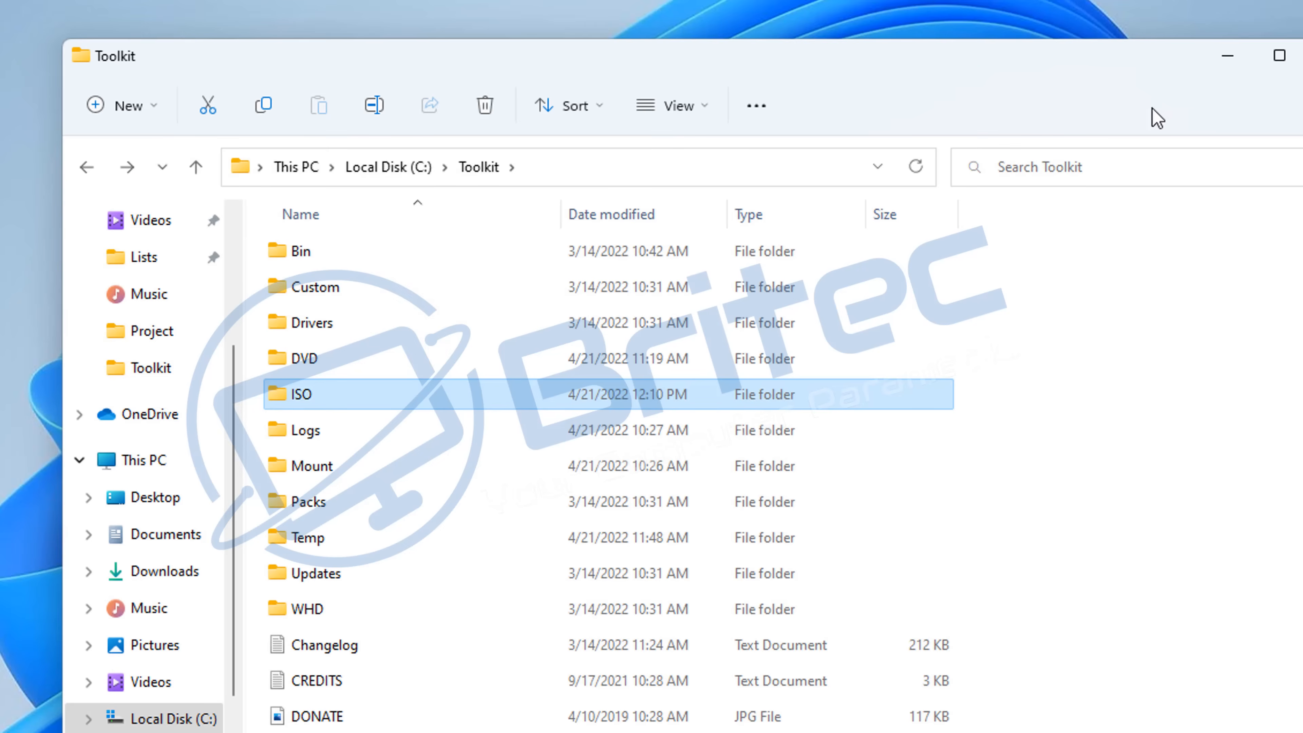
left_click(1227, 56)
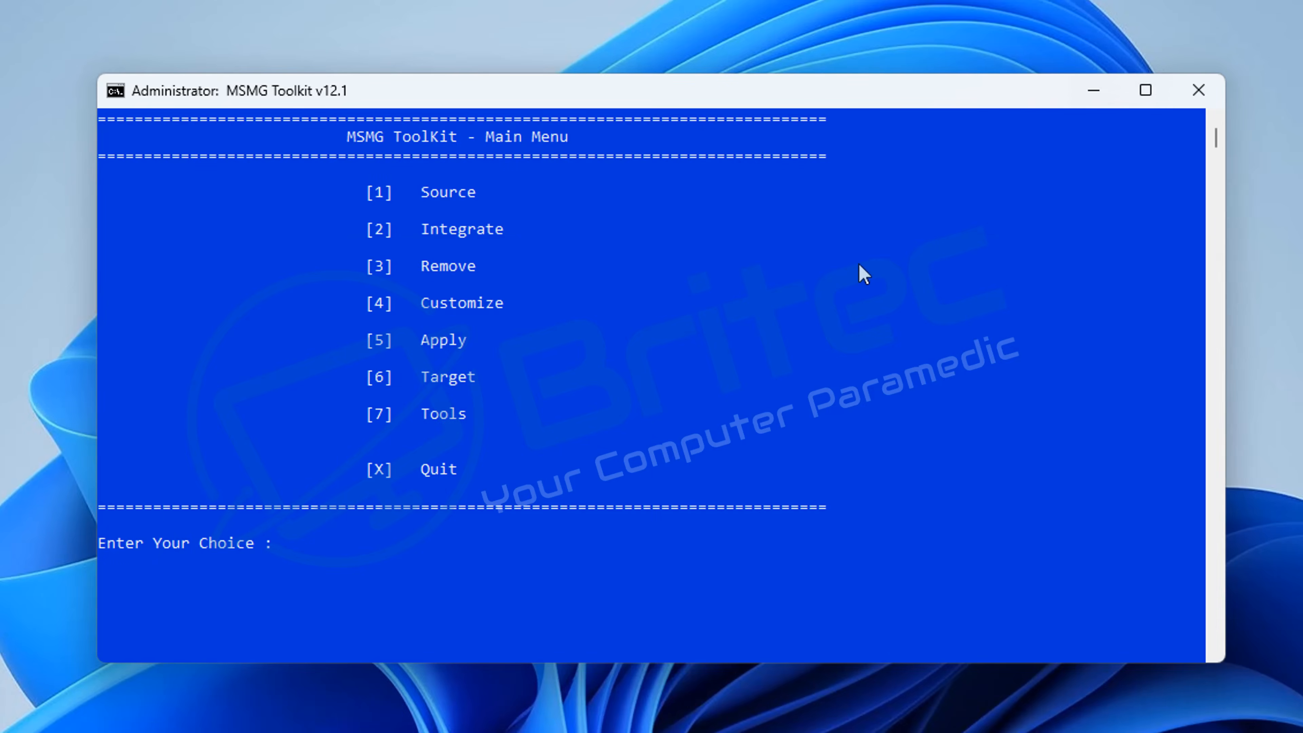
- Open the Project folder on the desktop and check the size of the original Win11_English_x64v1 disc image
left_click(1094, 92)
double_click(685, 319)
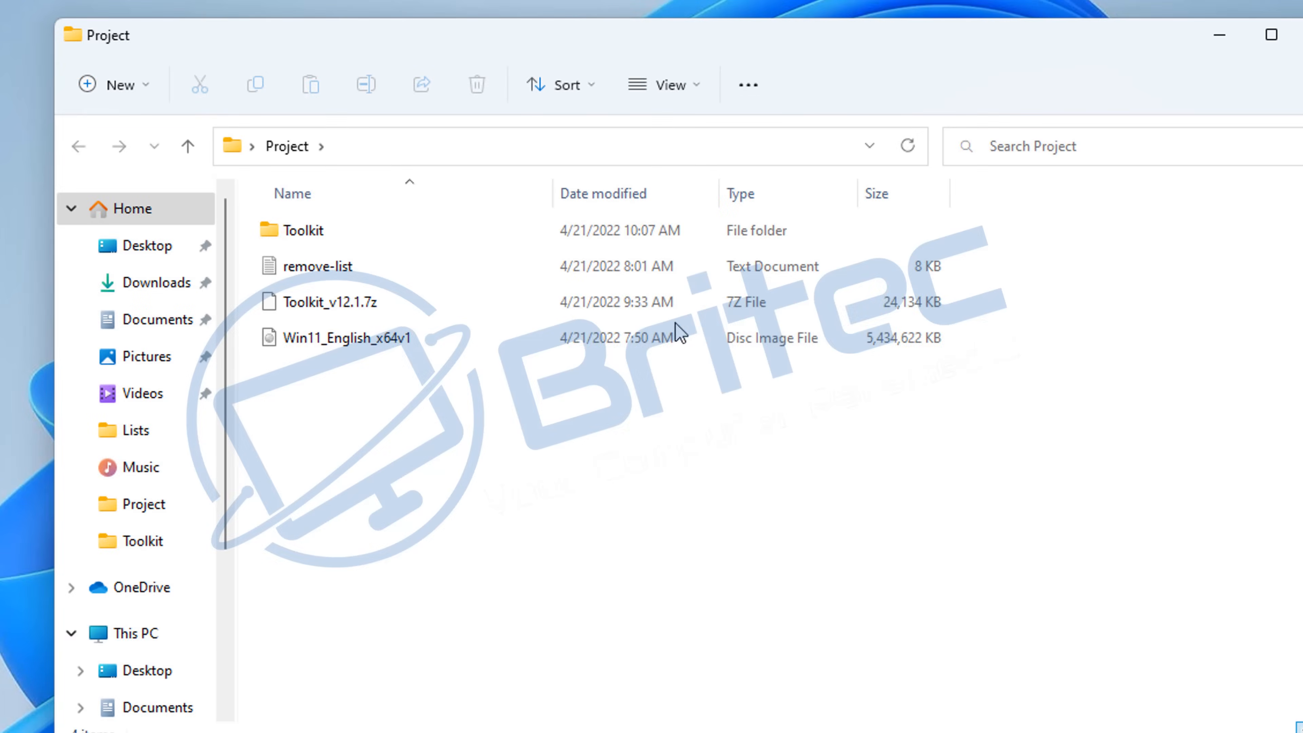
left_click(353, 347)
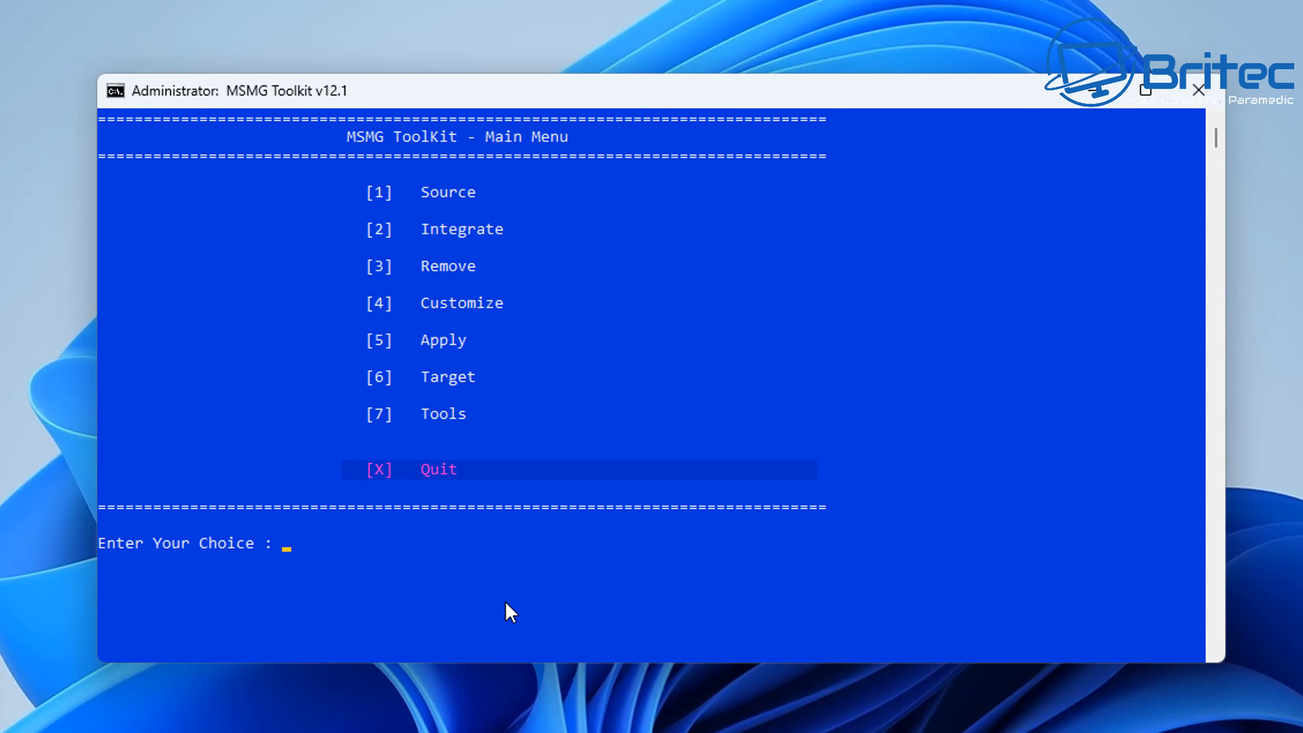
- Quit MSMG Toolkit from its Main Menu, letting the post-cleanup finish and closing the console
type("x")
key("Return")
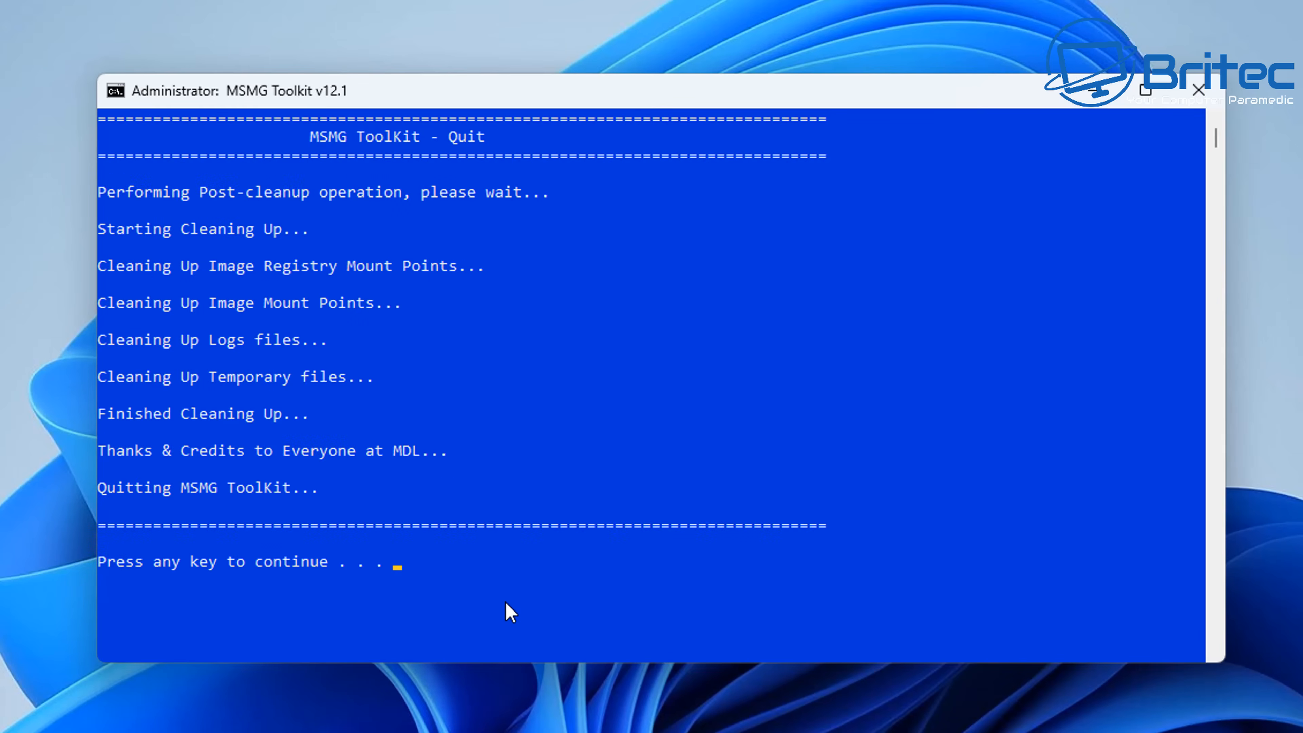
key("Return")
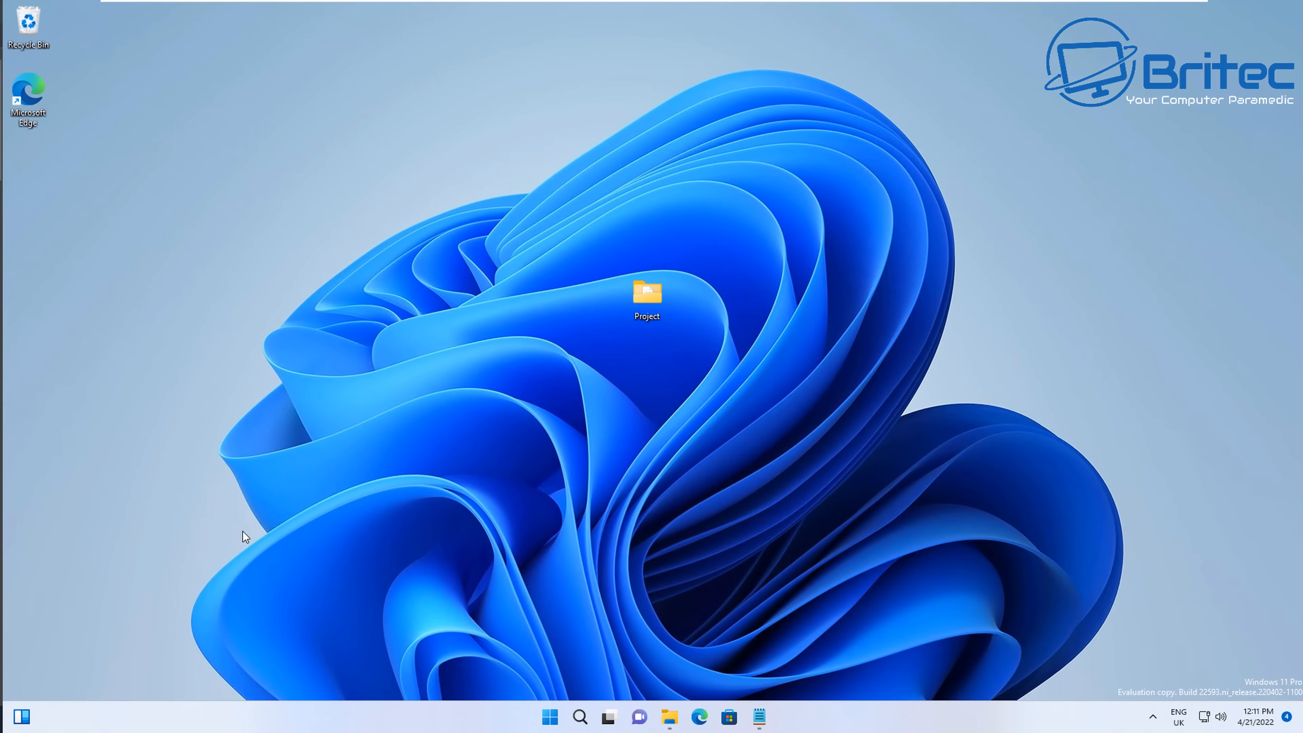